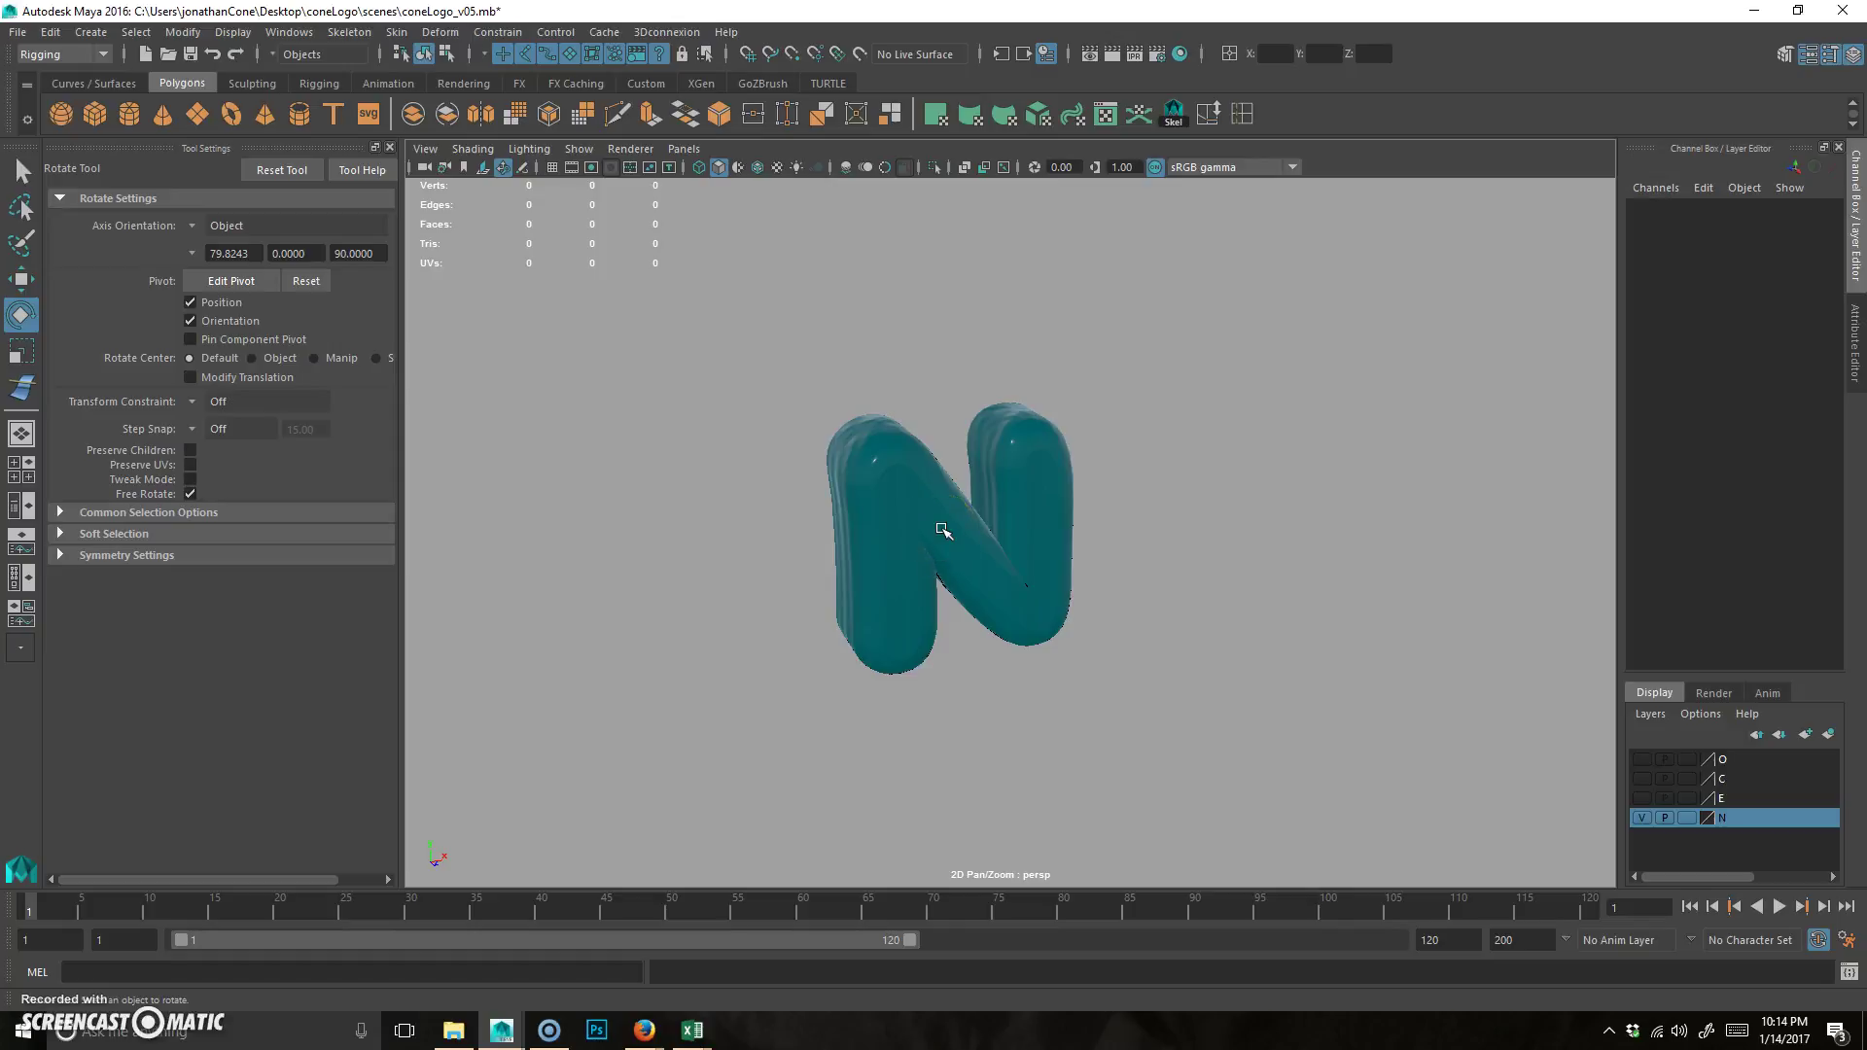
- Play back the animation of the letter N, stop it and return to the first frame
{"action": "left_click", "coordinate": [1154, 509]}
{"action": "left_click_drag", "start_coordinate": [1267, 567], "coordinate": [1542, 783], "text": "alt"}
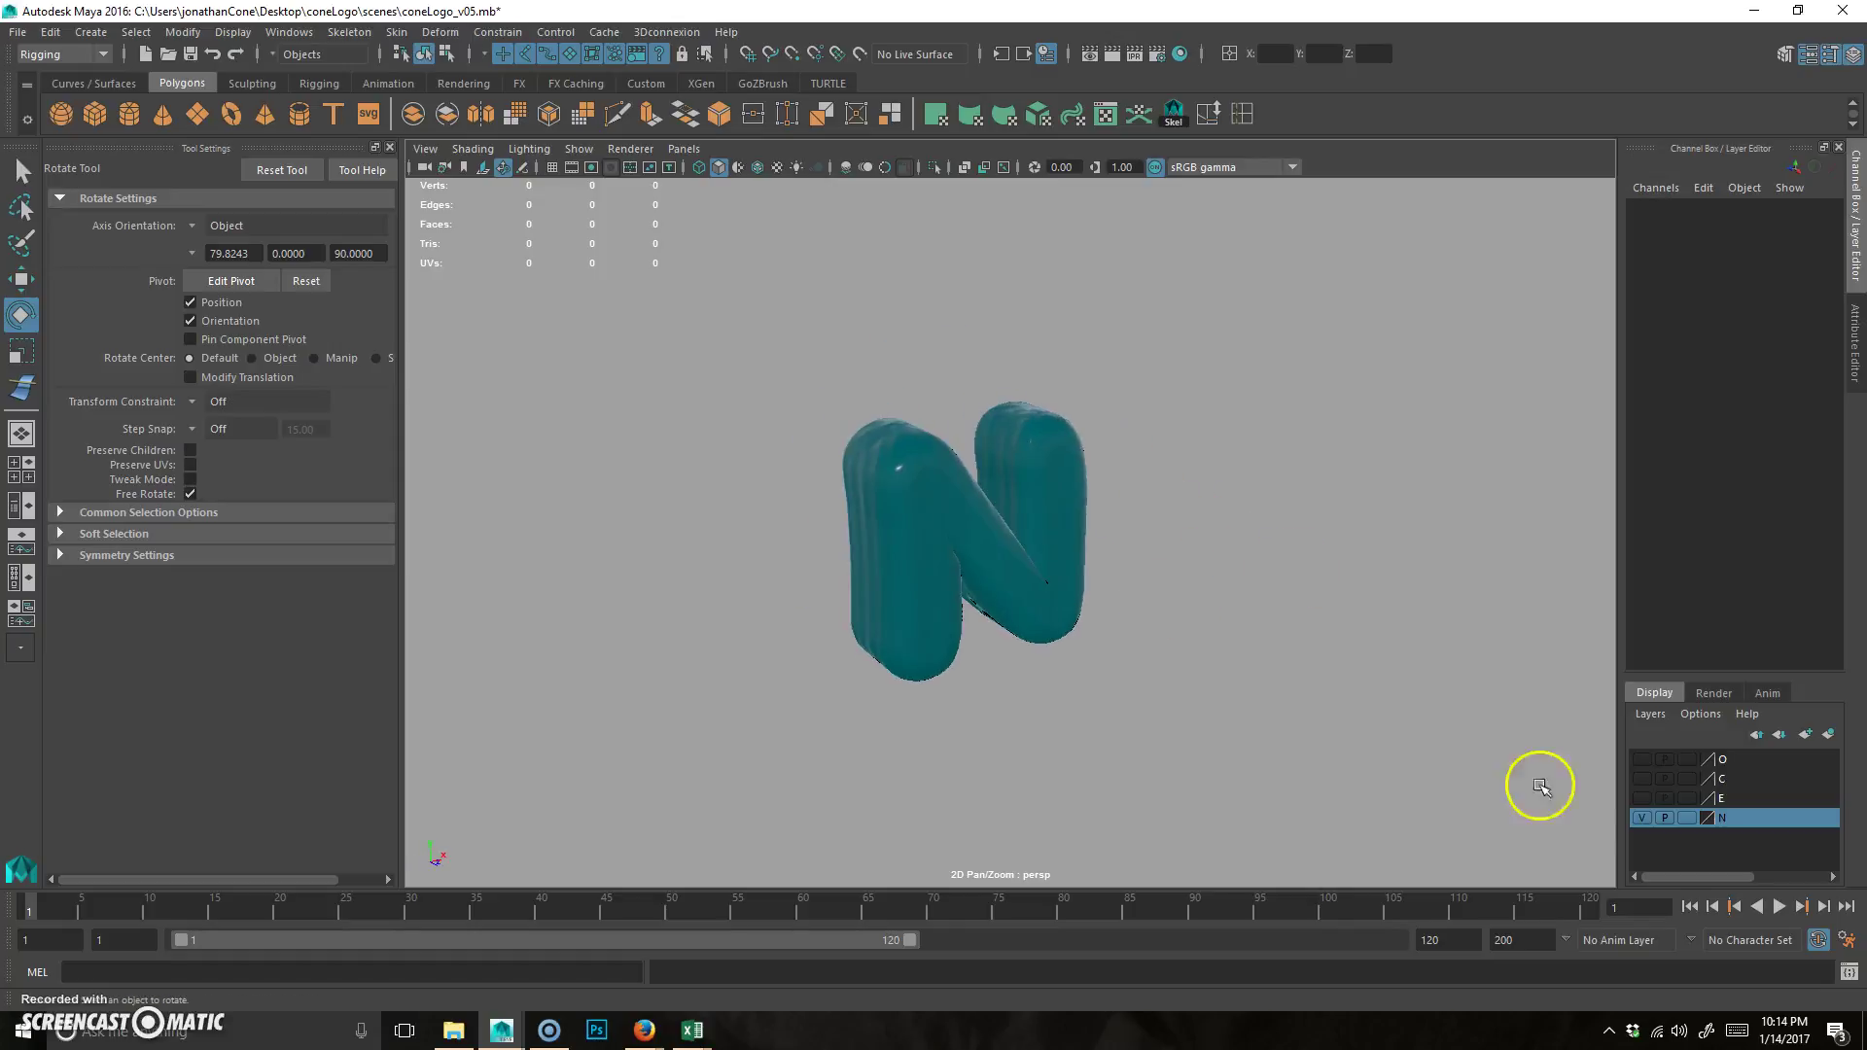
{"action": "left_click", "coordinate": [1779, 907]}
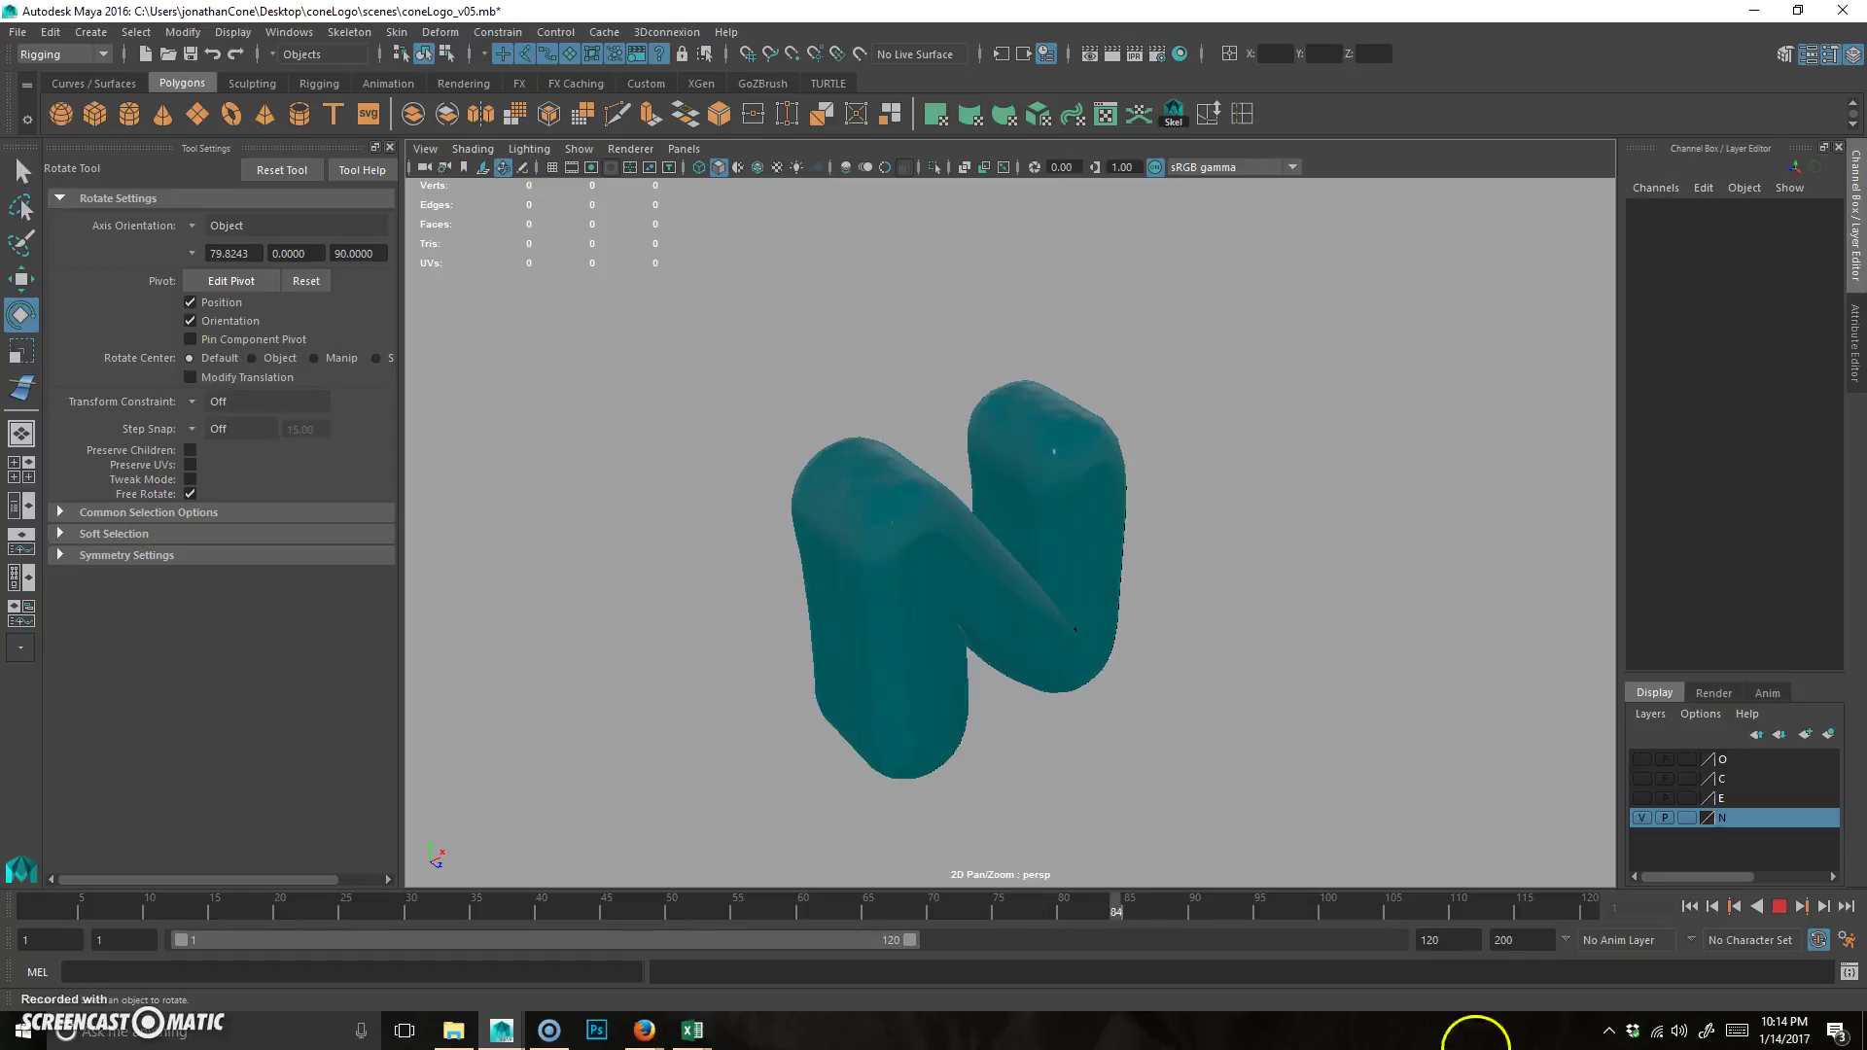
{"action": "left_click", "coordinate": [1780, 906]}
{"action": "left_click", "coordinate": [1689, 907]}
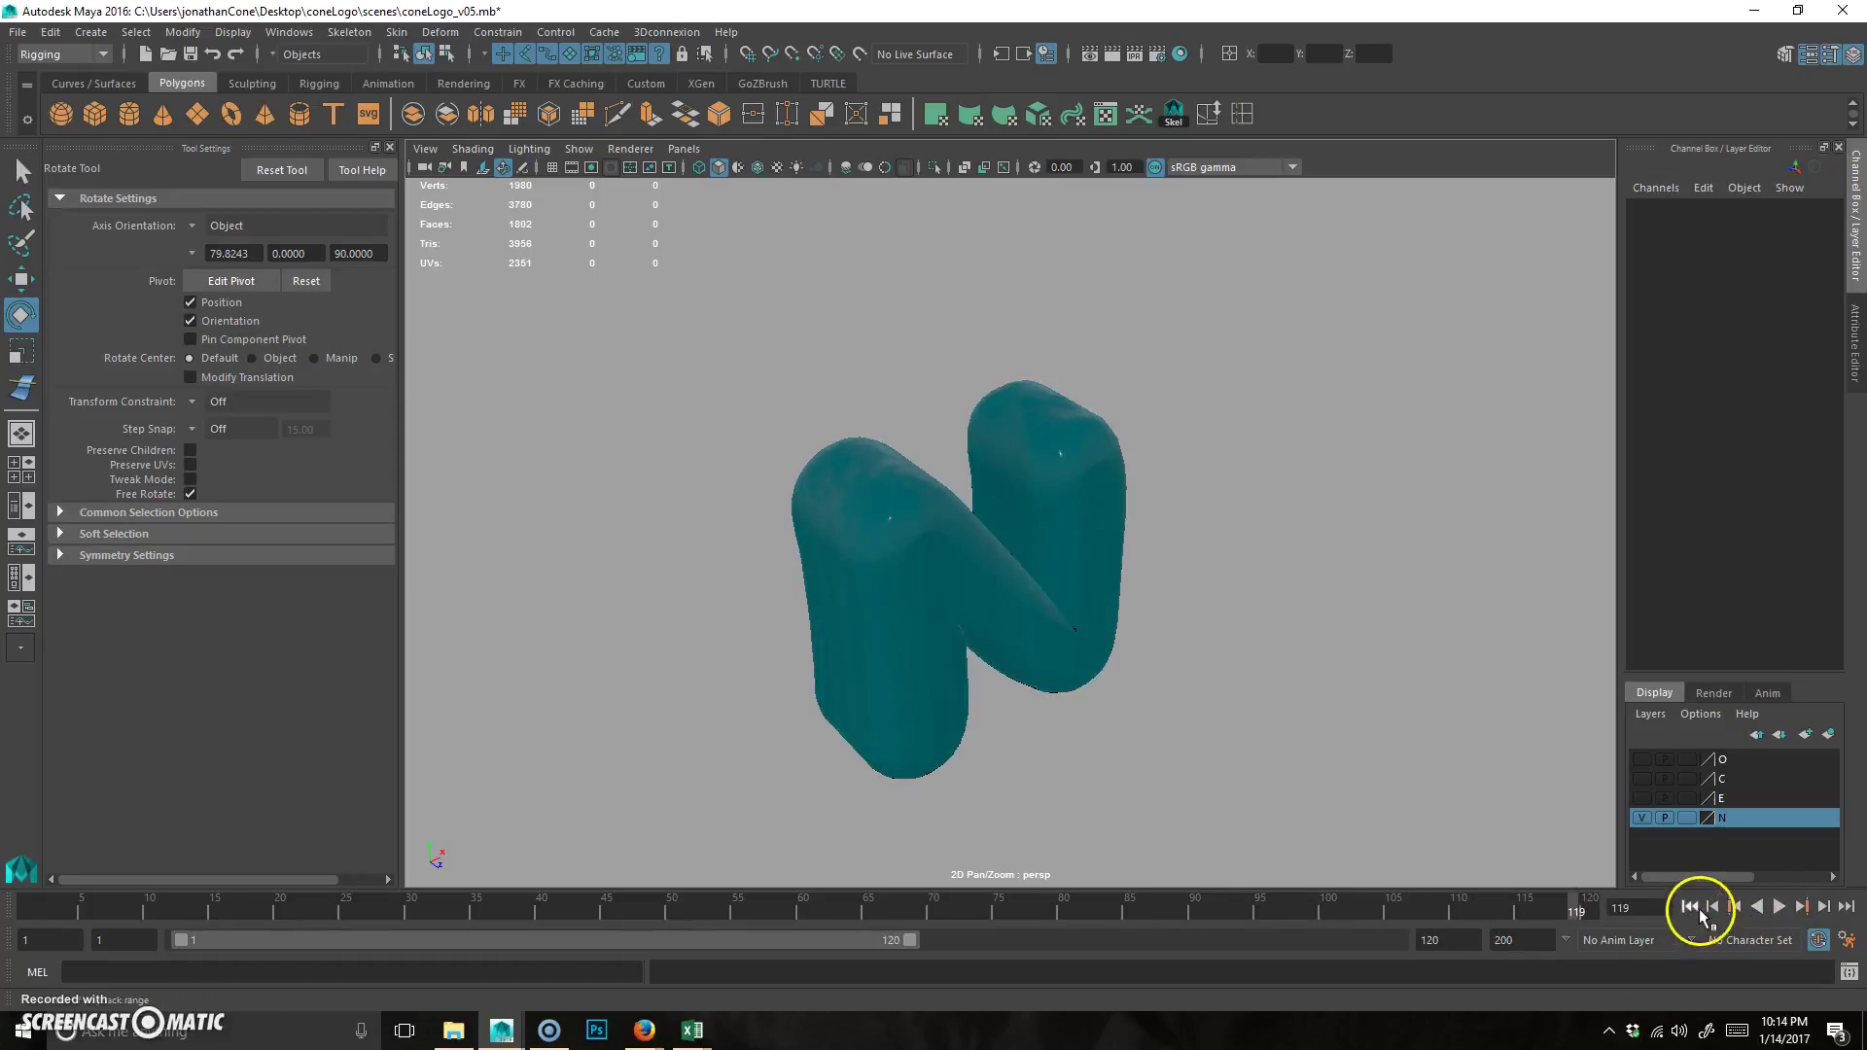
- Create a lattice deformer around the N geometry
{"action": "left_click_drag", "start_coordinate": [1242, 417], "coordinate": [1131, 534], "text": "alt"}
{"action": "left_click", "coordinate": [982, 505]}
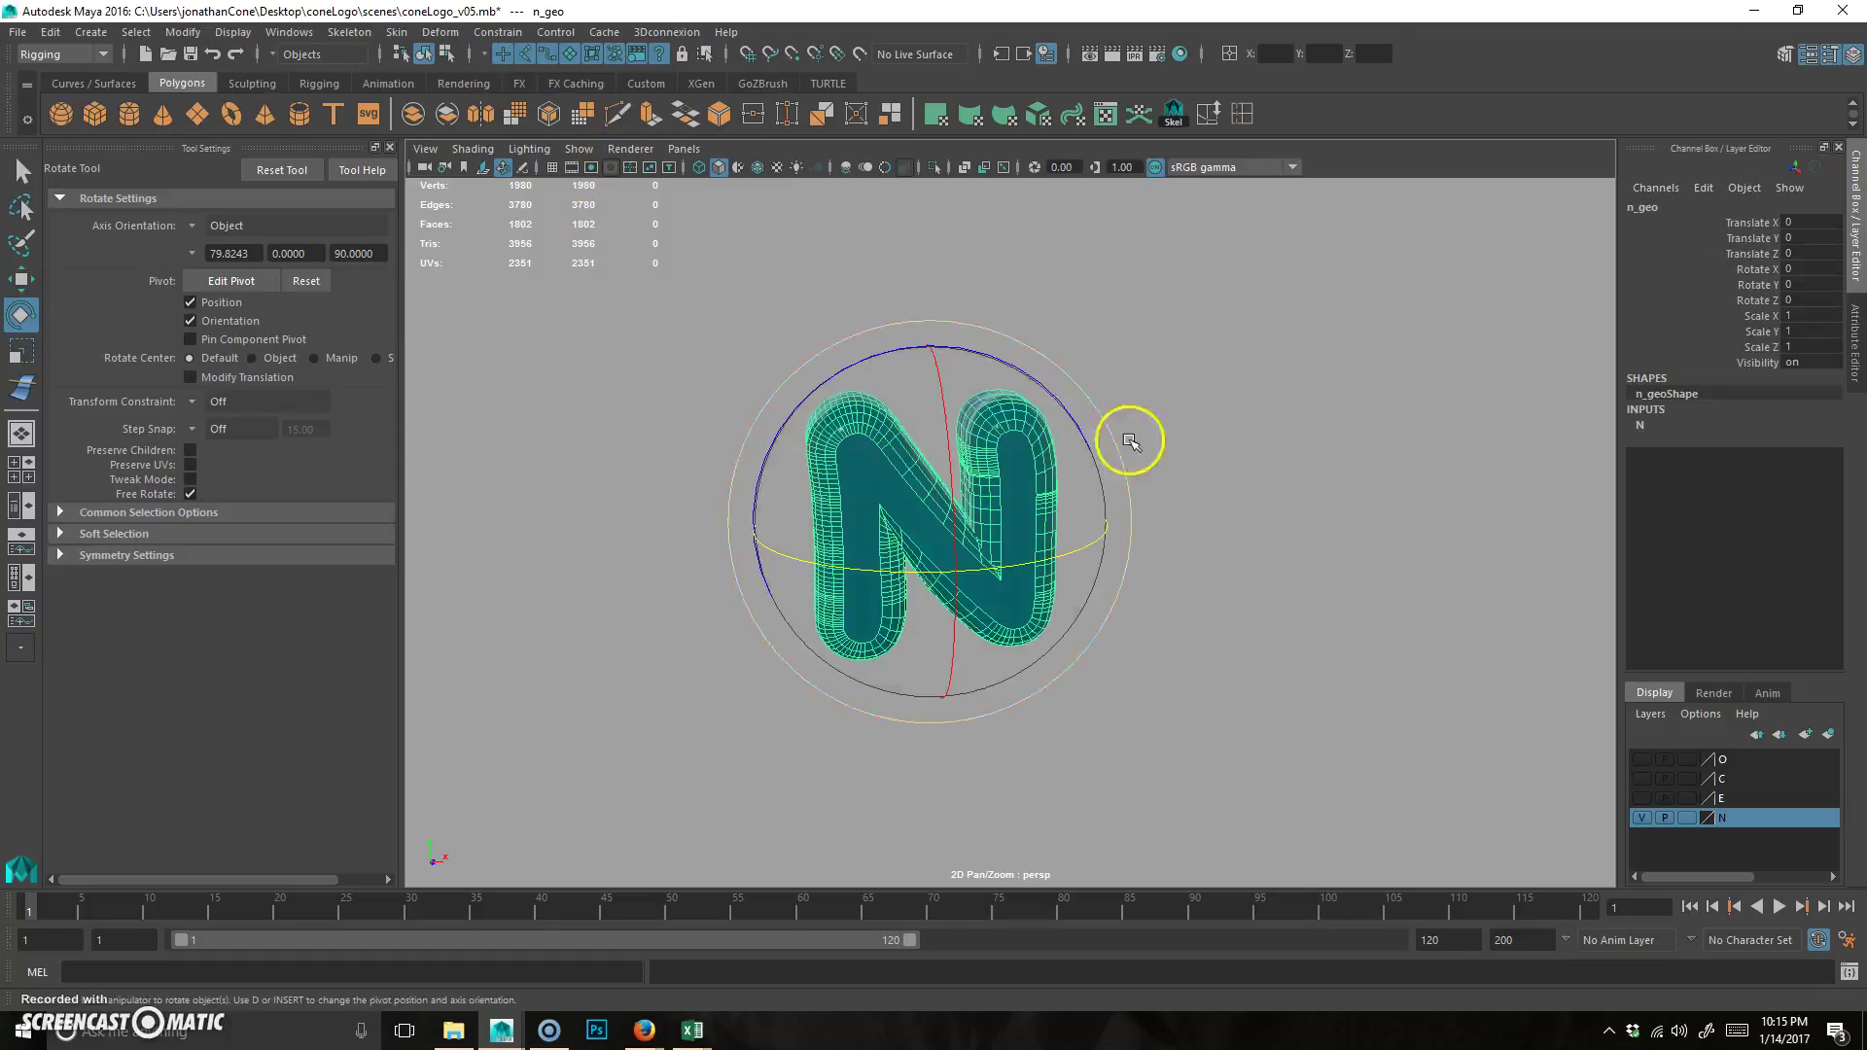
{"action": "left_click", "coordinate": [488, 27]}
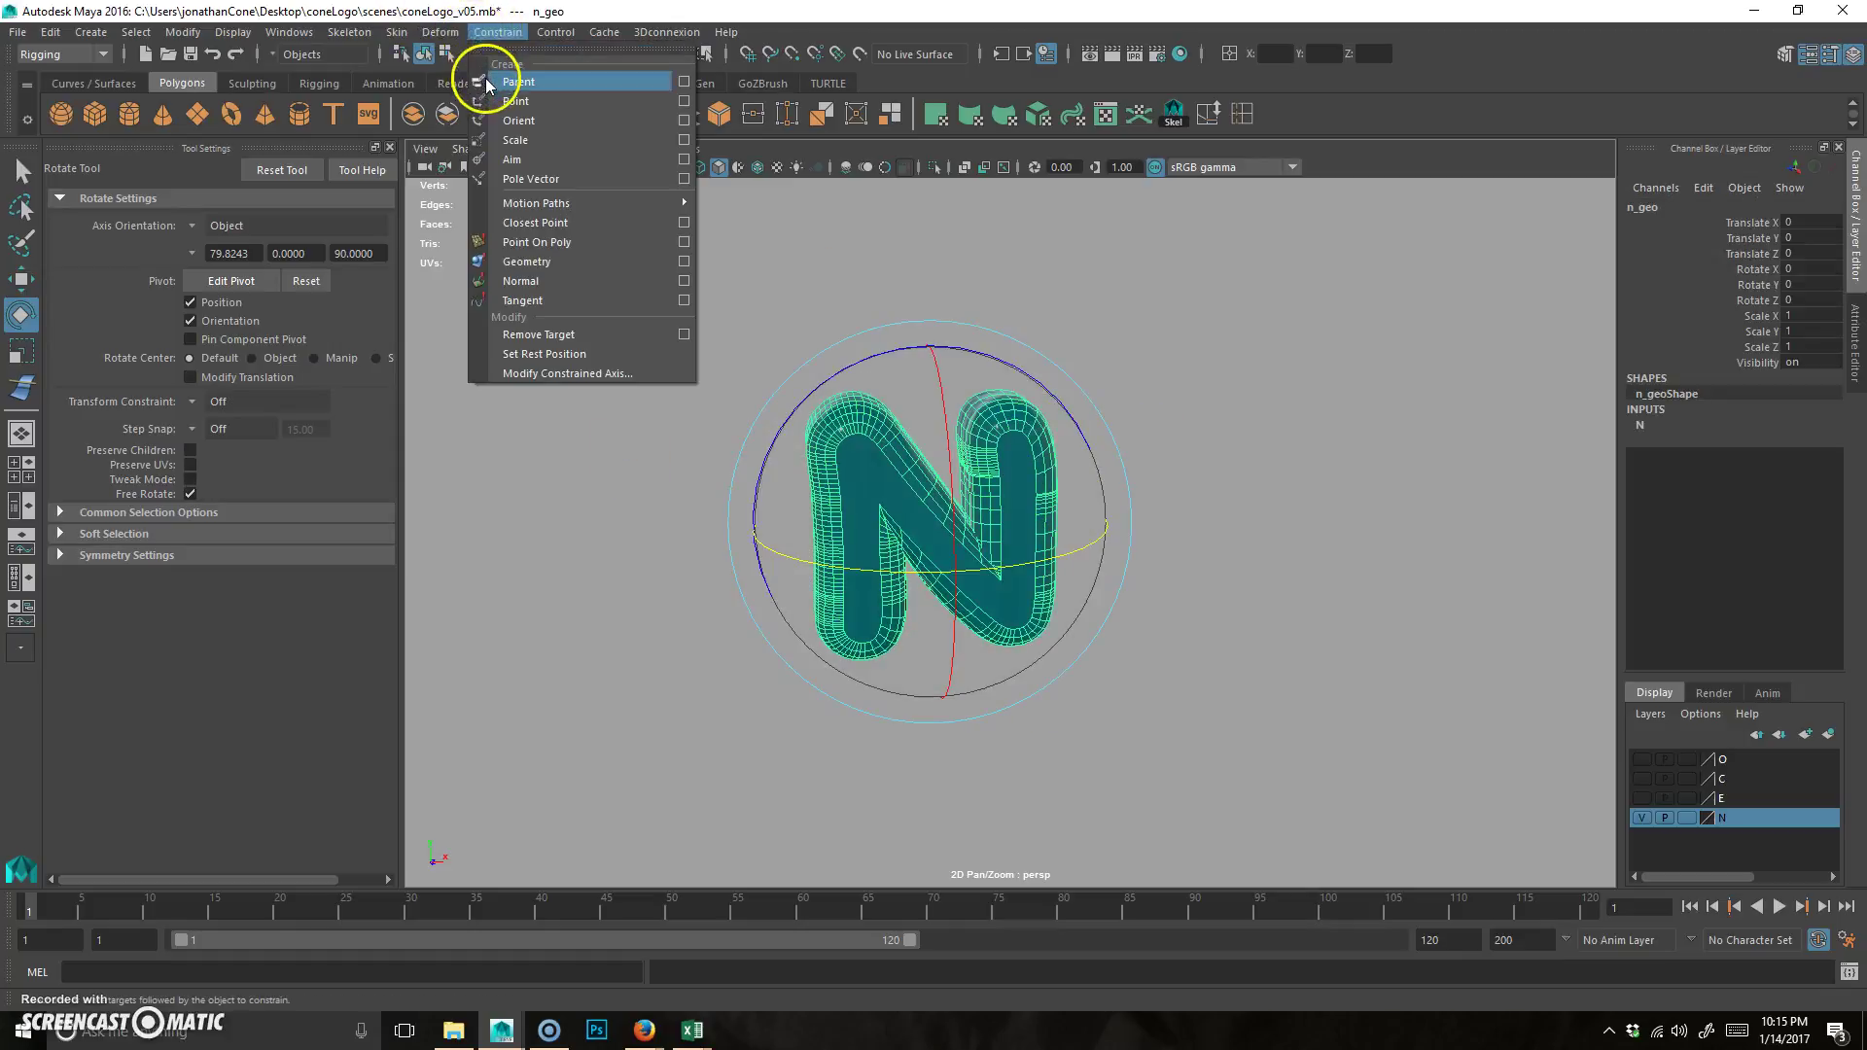
{"action": "mouse_move", "coordinate": [432, 32]}
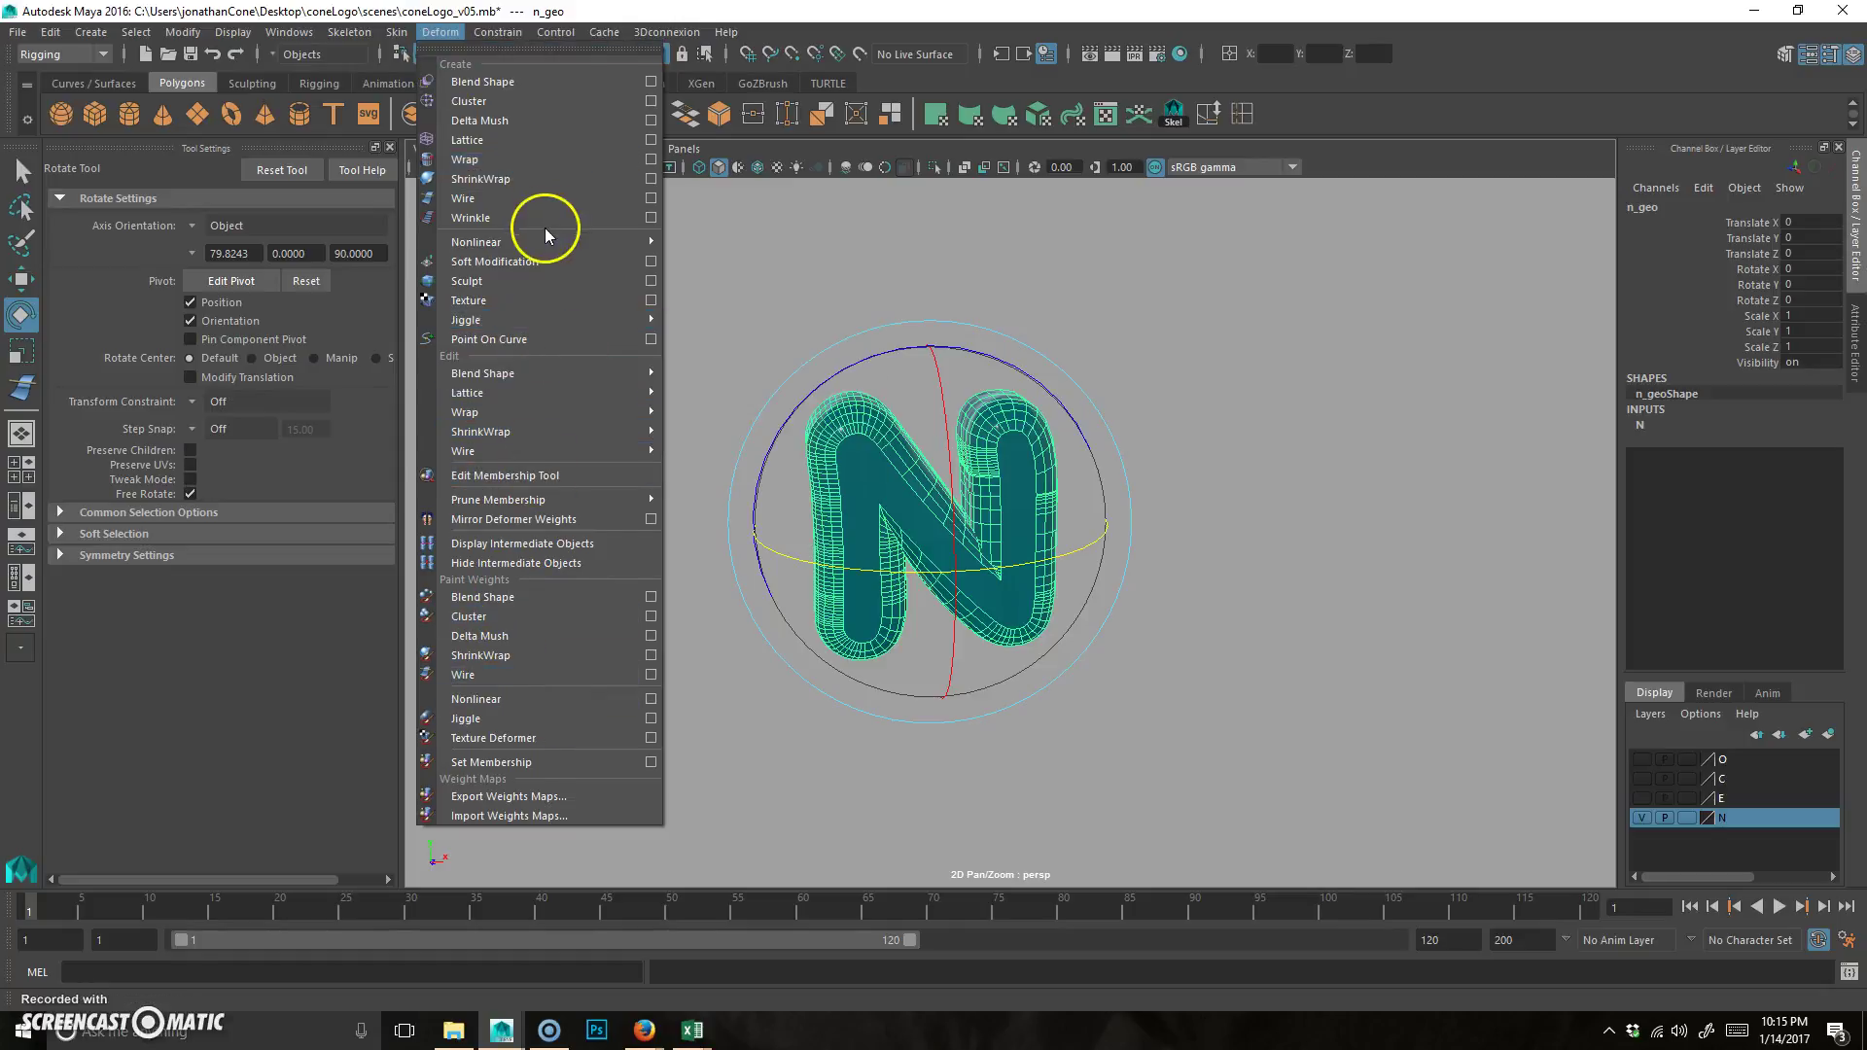
{"action": "mouse_move", "coordinate": [552, 243]}
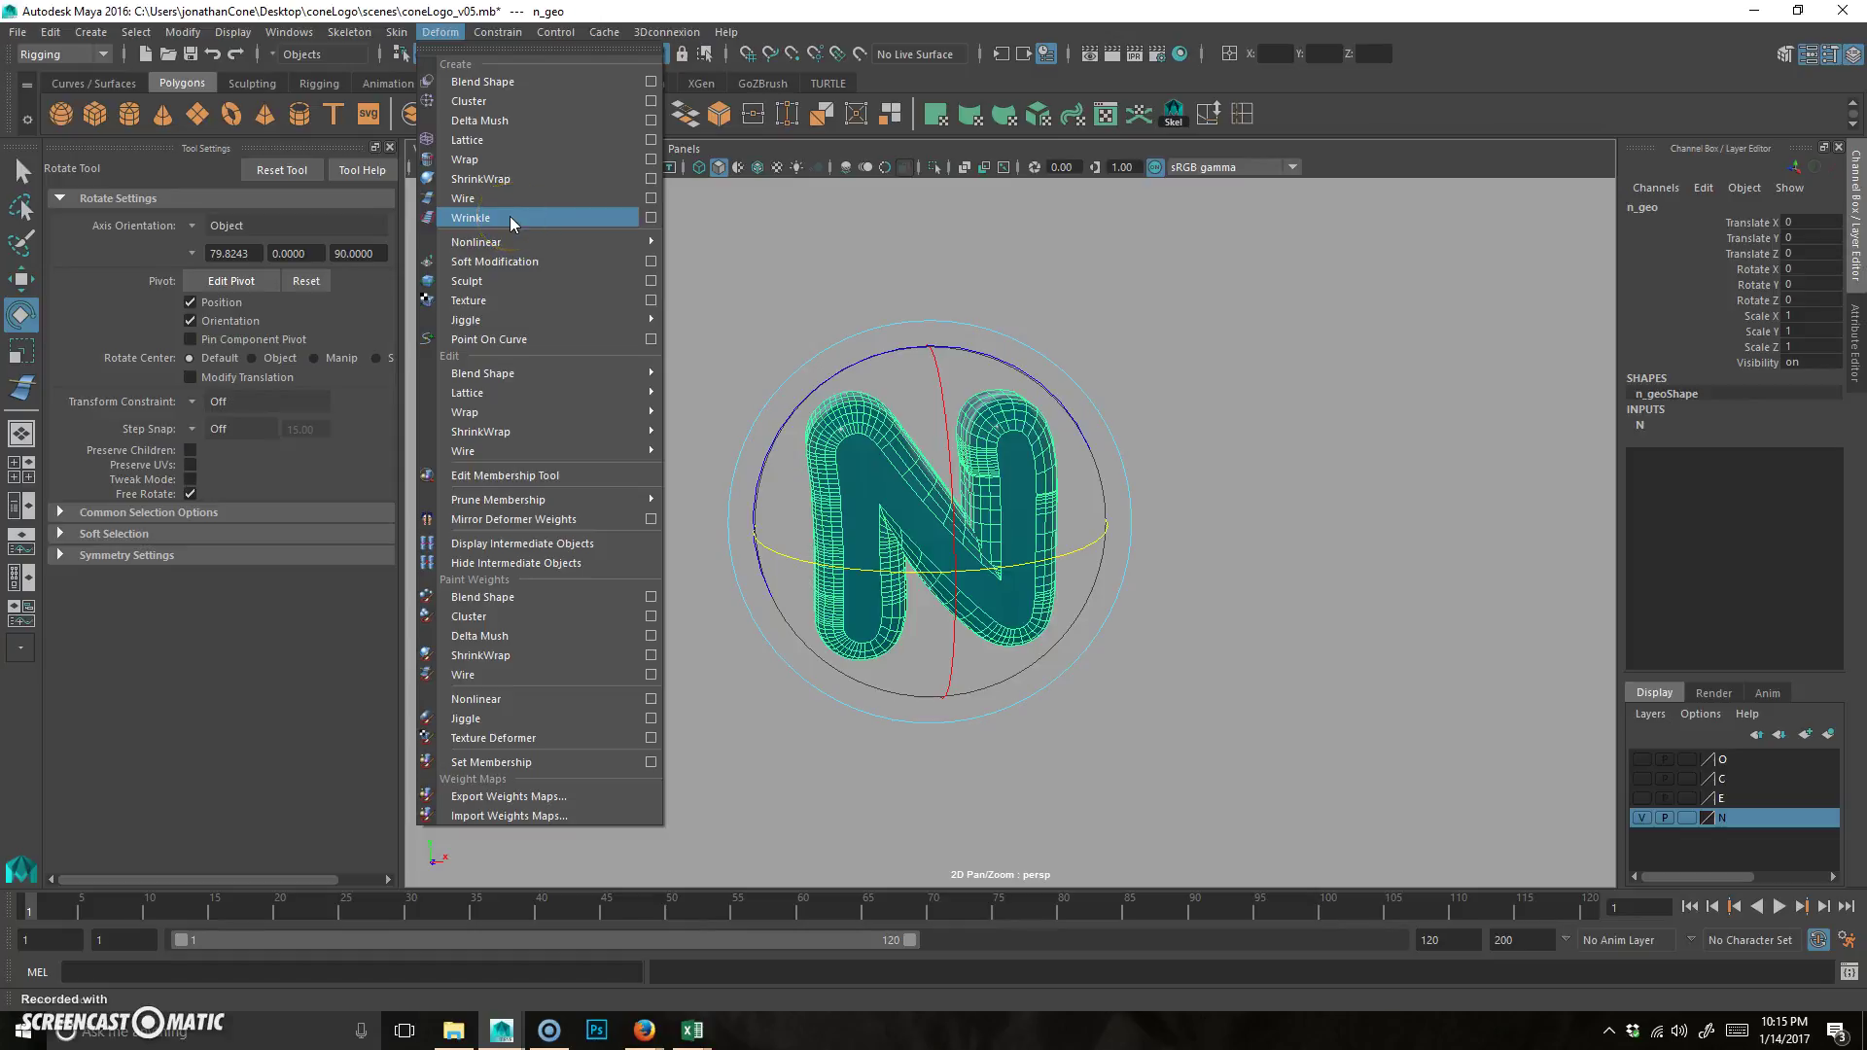
{"action": "left_click", "coordinate": [560, 144]}
- Try a T Divisions value of 6 on the lattice and return it to 5
{"action": "left_click_drag", "start_coordinate": [1001, 589], "coordinate": [1143, 573], "text": "alt"}
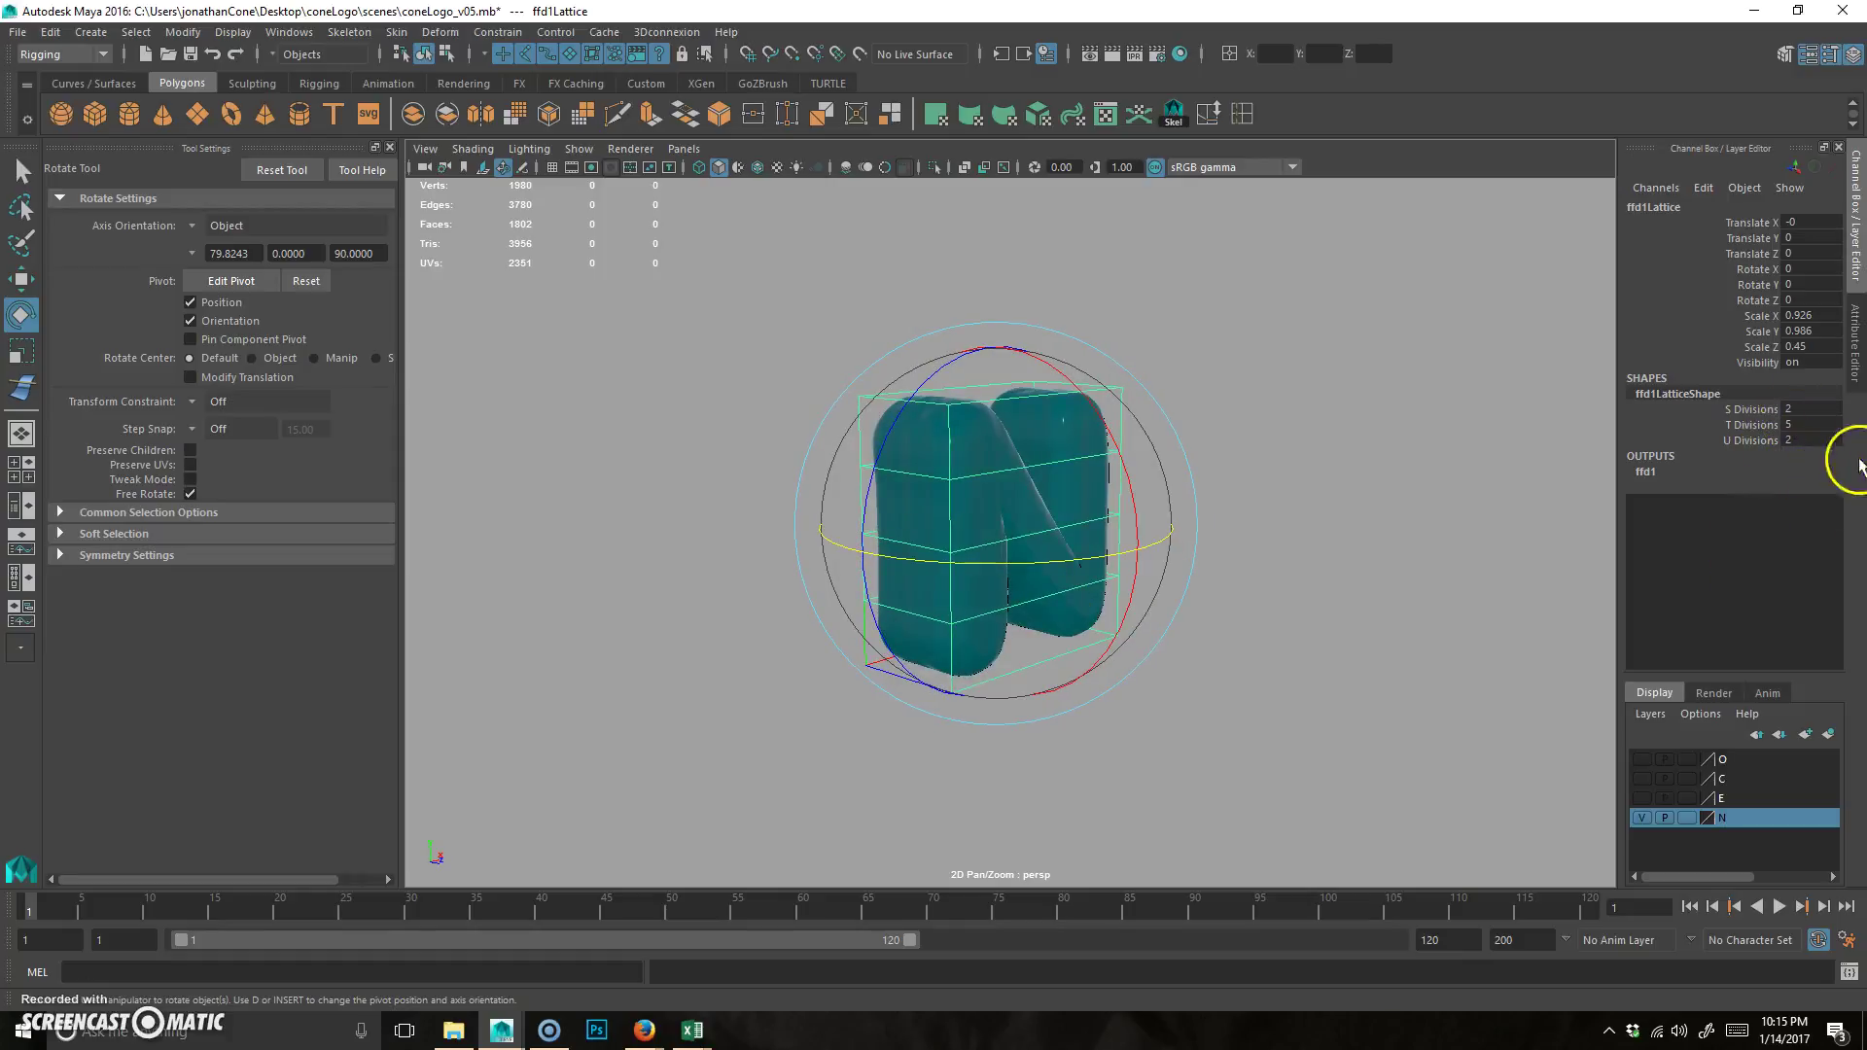
{"action": "left_click", "coordinate": [1758, 424]}
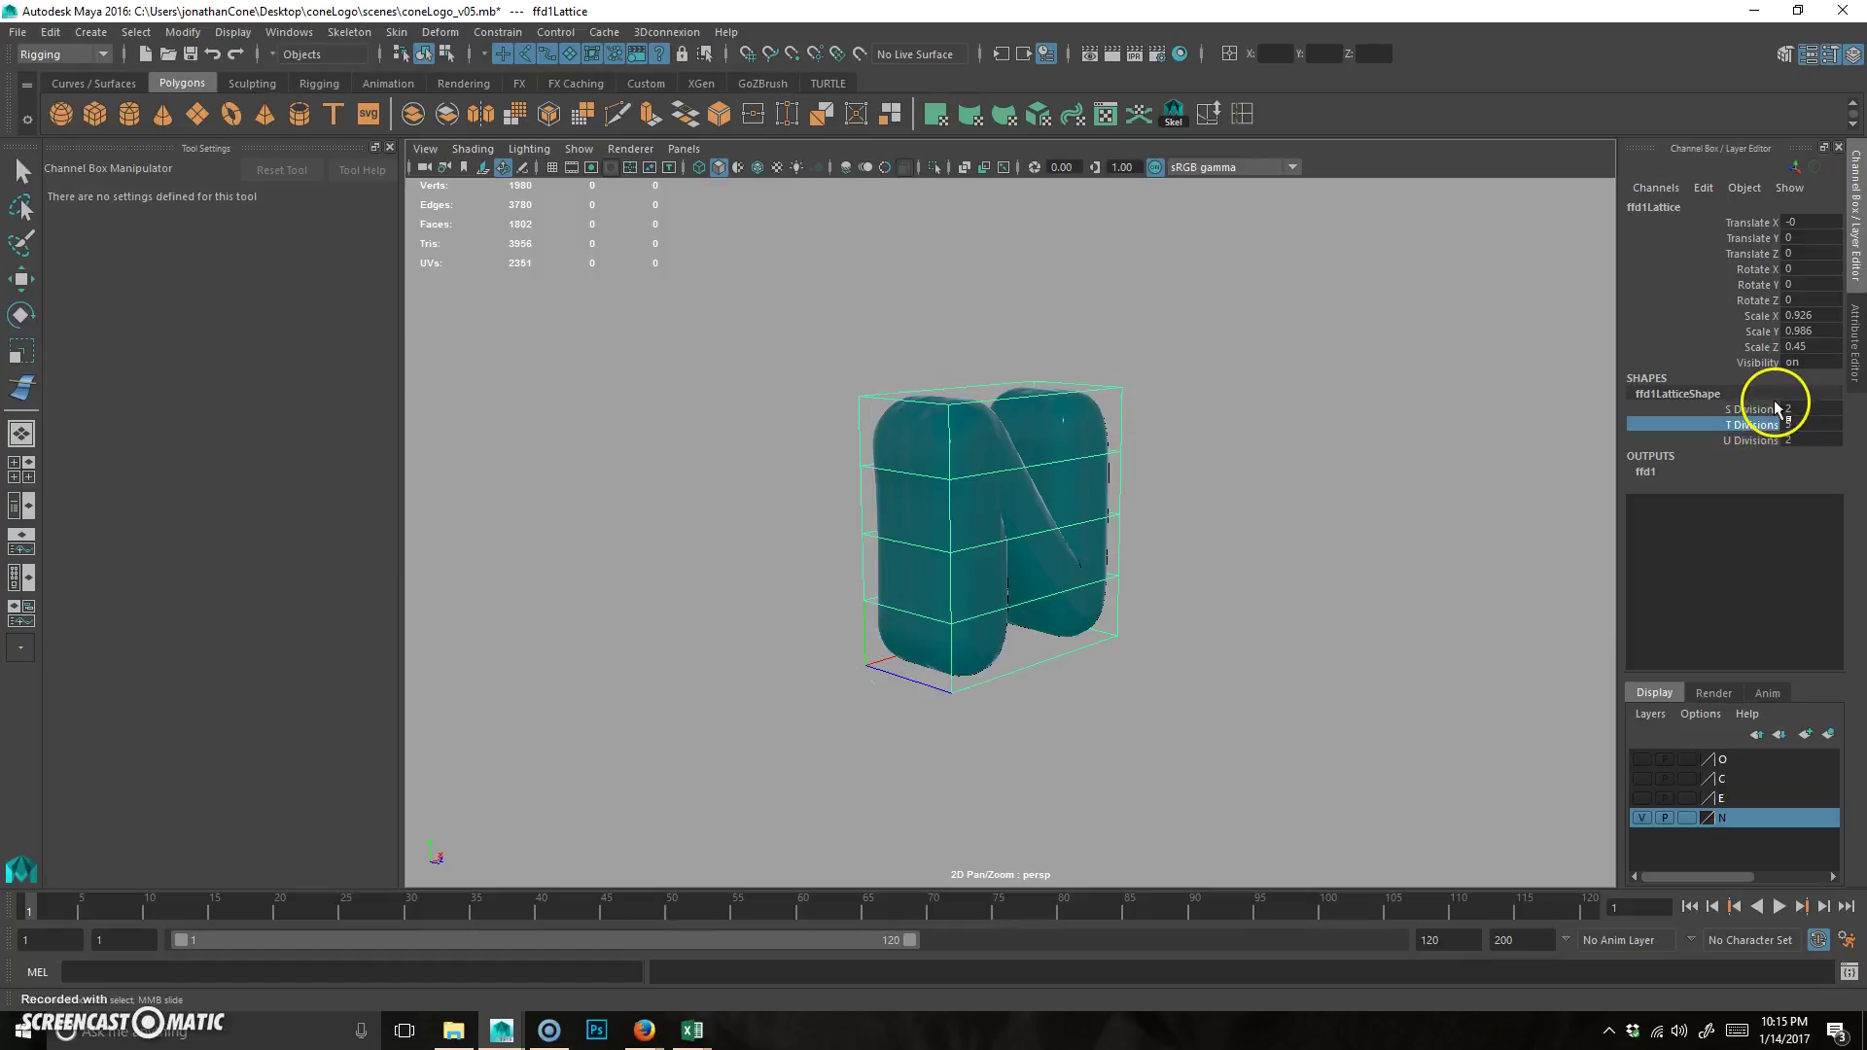
{"action": "left_click", "coordinate": [1756, 410]}
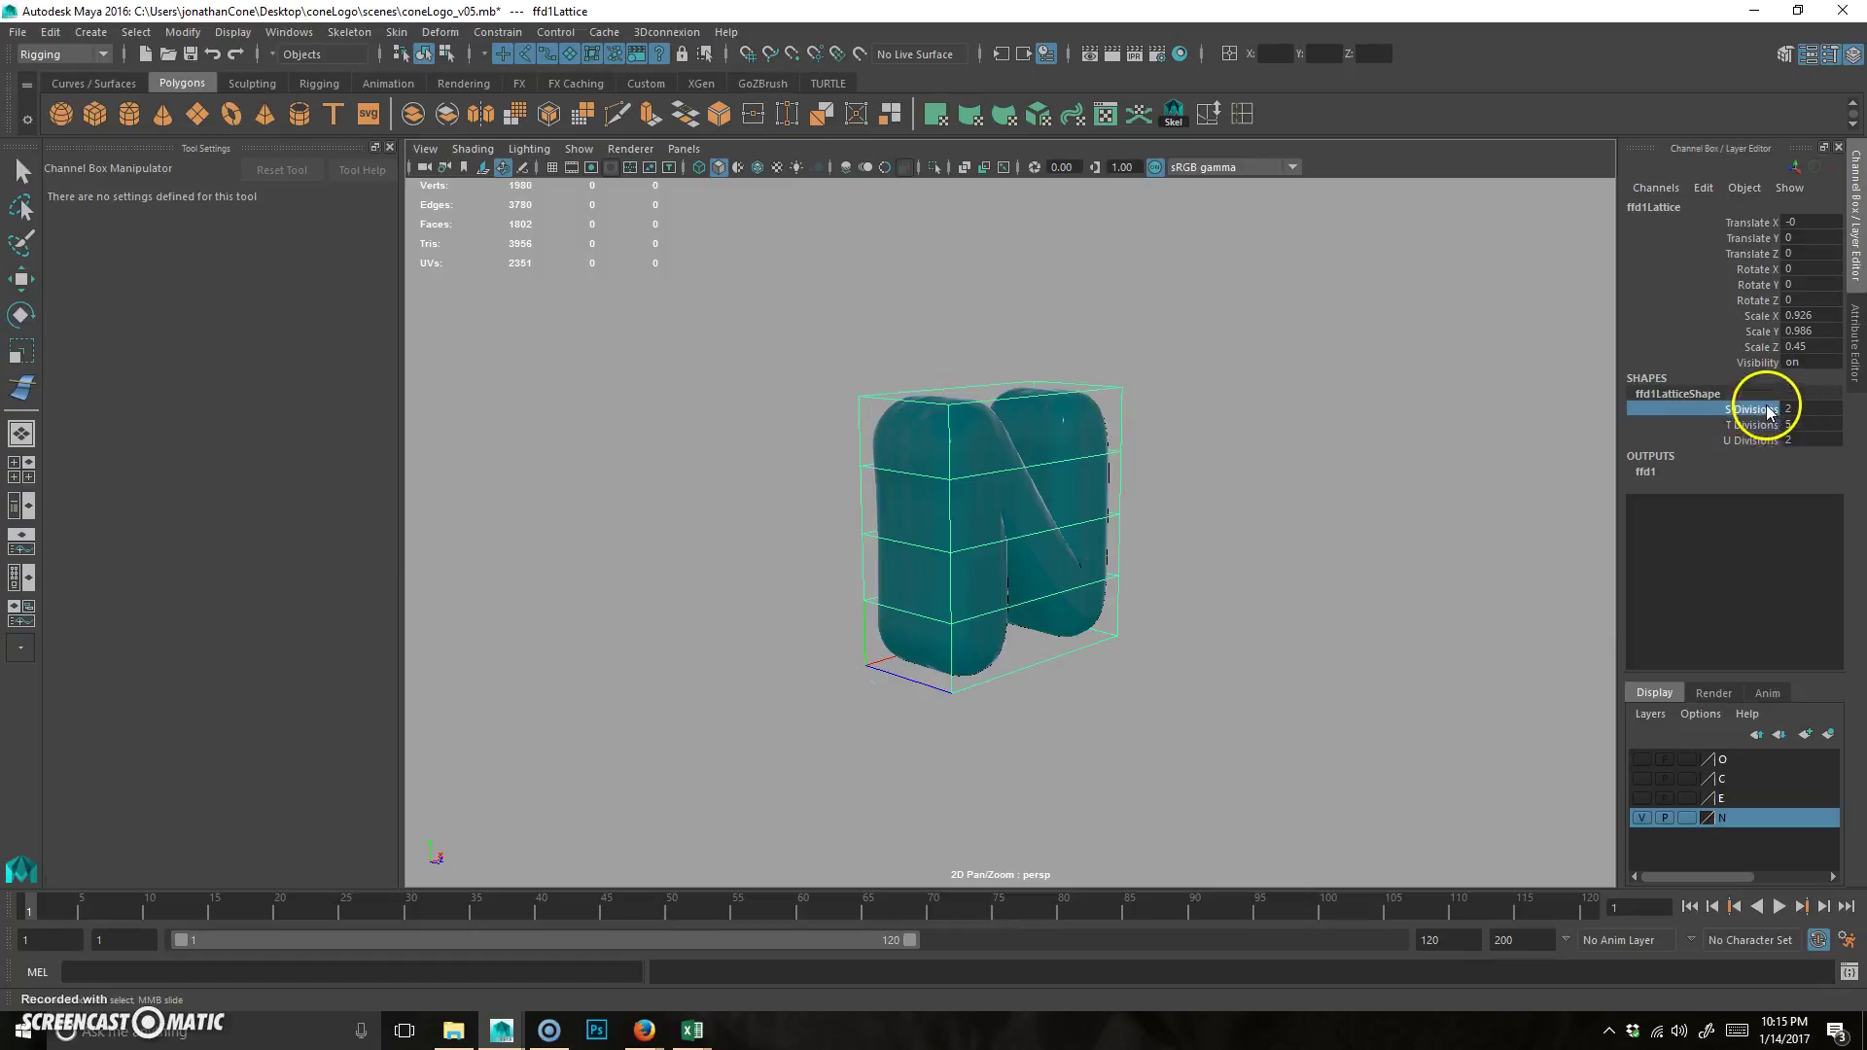
{"action": "mouse_move", "coordinate": [1367, 482]}
{"action": "middle_mouse_down"}
{"action": "mouse_move", "coordinate": [1471, 496]}
{"action": "mouse_move", "coordinate": [1387, 493]}
{"action": "mouse_move", "coordinate": [1374, 446]}
{"action": "mouse_move", "coordinate": [1404, 454]}
{"action": "mouse_move", "coordinate": [1371, 454]}
{"action": "middle_mouse_up"}
{"action": "left_click", "coordinate": [1711, 425]}
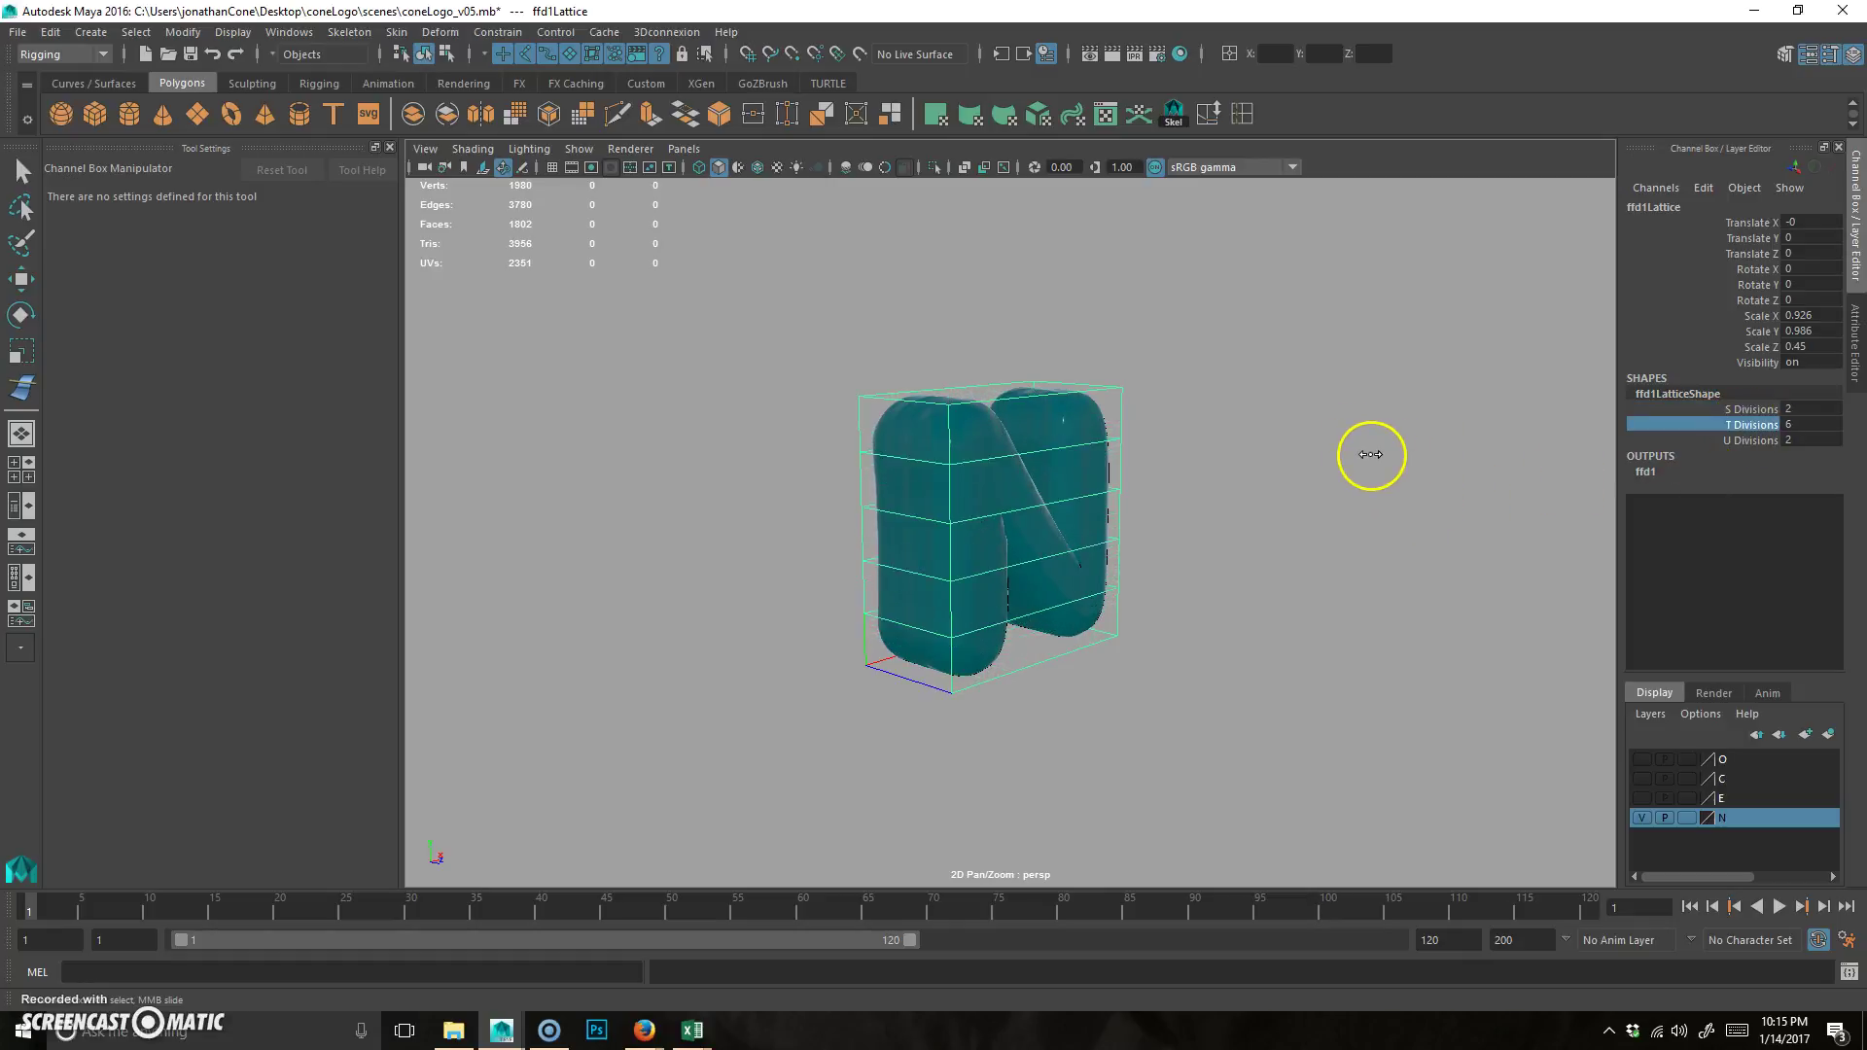
{"action": "mouse_move", "coordinate": [1406, 481]}
{"action": "middle_mouse_down"}
{"action": "mouse_move", "coordinate": [1467, 466]}
{"action": "mouse_move", "coordinate": [1428, 469]}
{"action": "middle_mouse_up"}
{"action": "left_click", "coordinate": [1750, 441]}
{"action": "left_click_drag", "start_coordinate": [1121, 415], "coordinate": [1284, 613], "text": "alt"}
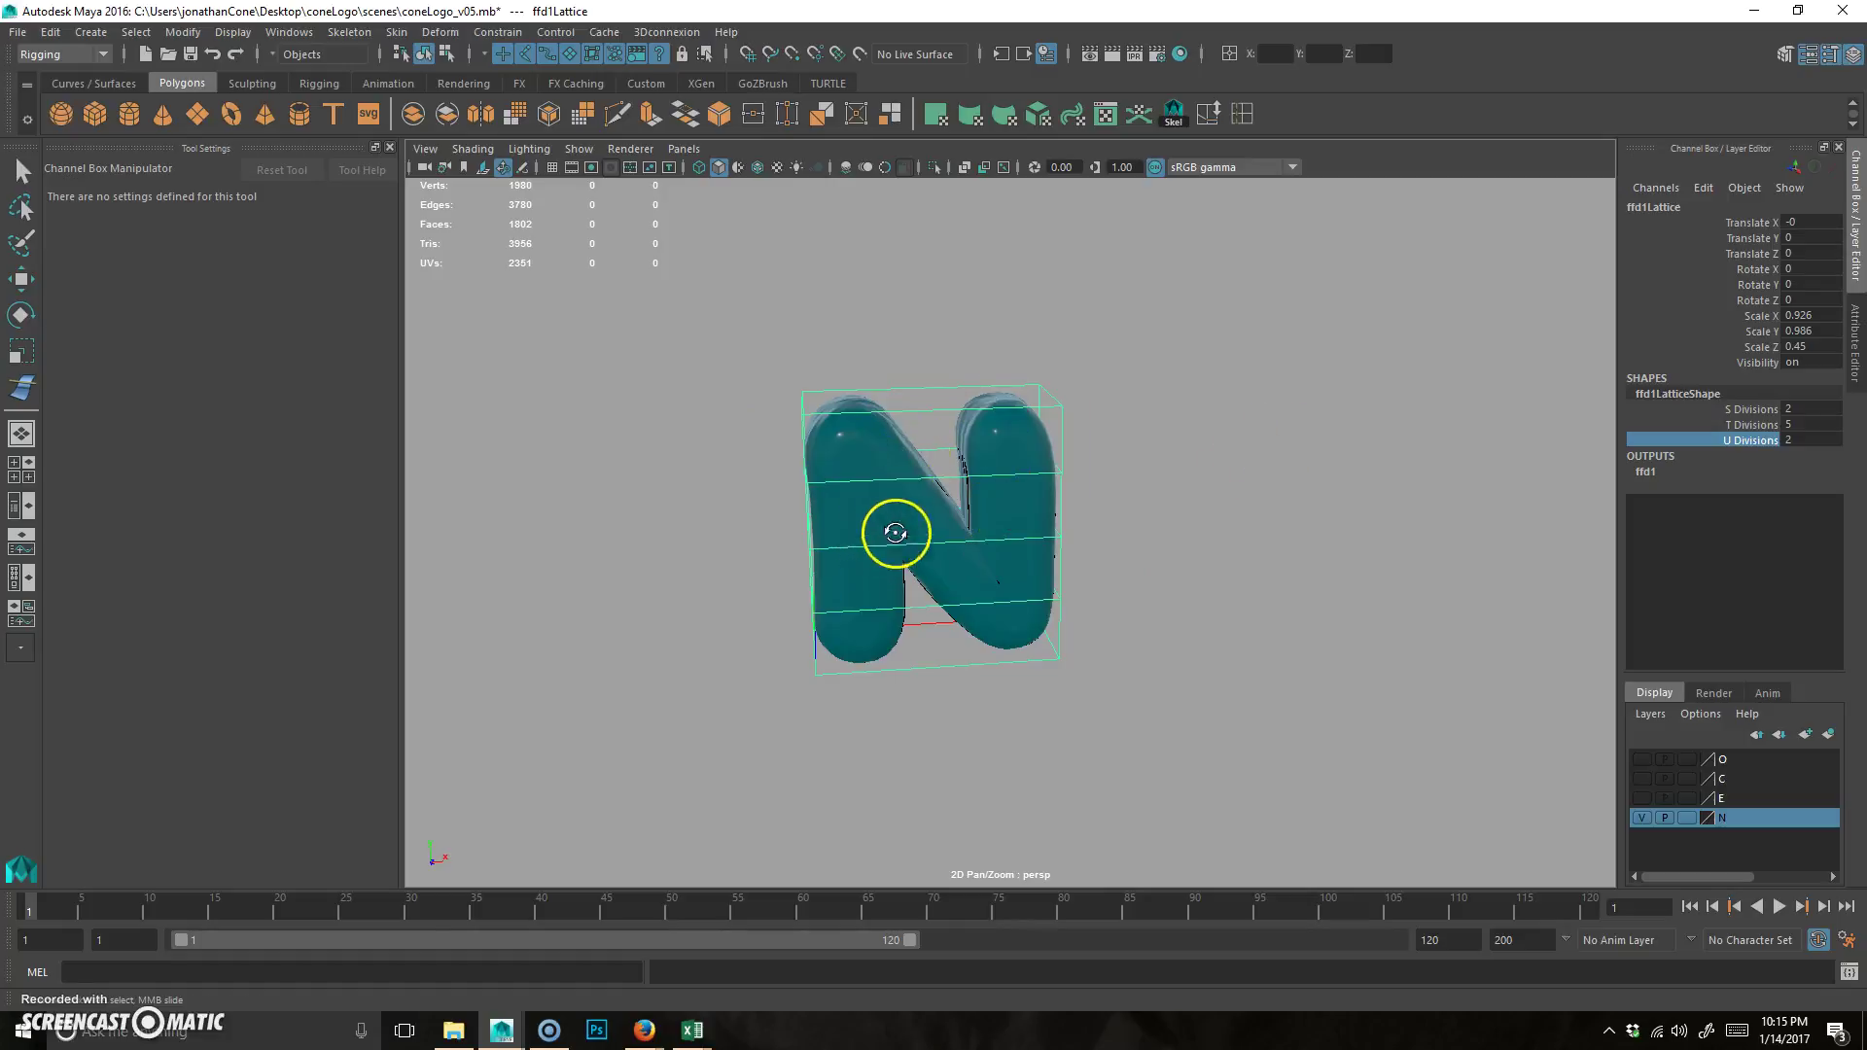
{"action": "left_click_drag", "start_coordinate": [891, 529], "coordinate": [716, 583], "text": "alt"}
{"action": "right_click_drag", "start_coordinate": [717, 583], "coordinate": [938, 567], "text": "alt"}
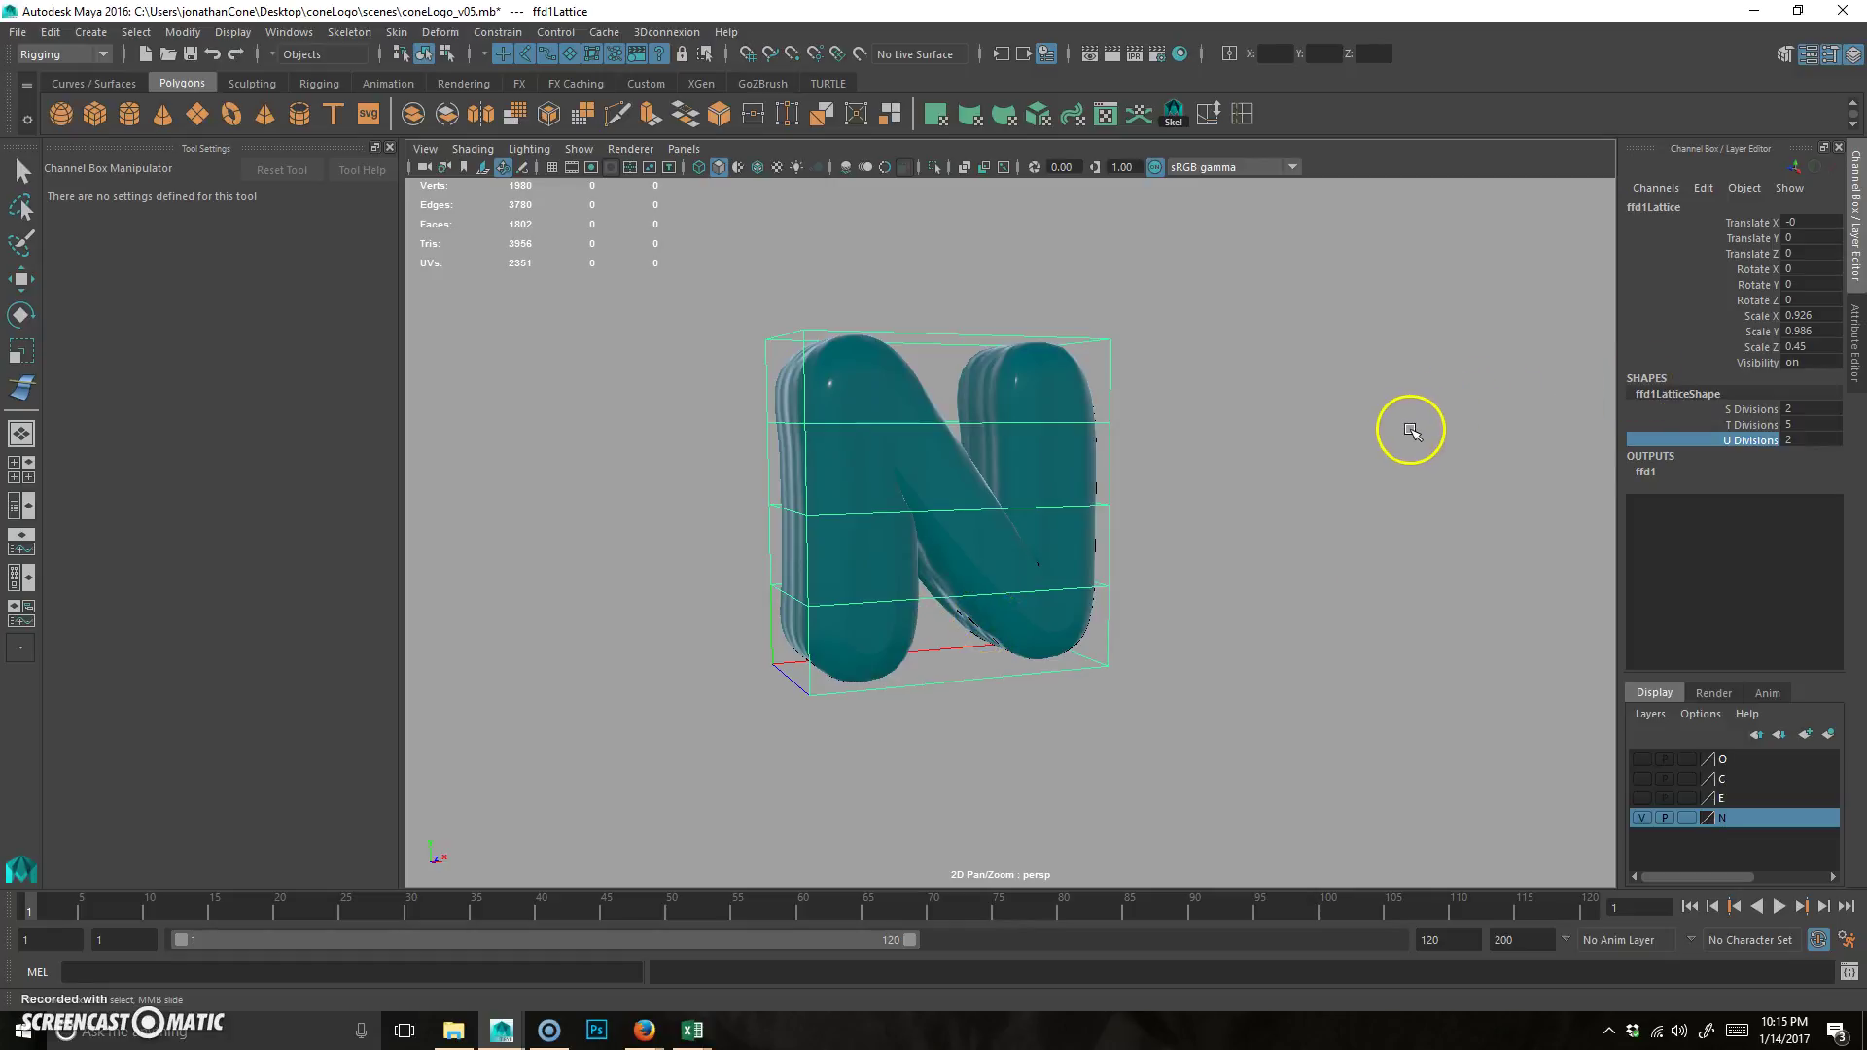
- Set the lattice to 3 S Divisions, 3 T Divisions and 2 U Divisions, and deselect it
{"action": "double_click", "coordinate": [1810, 425]}
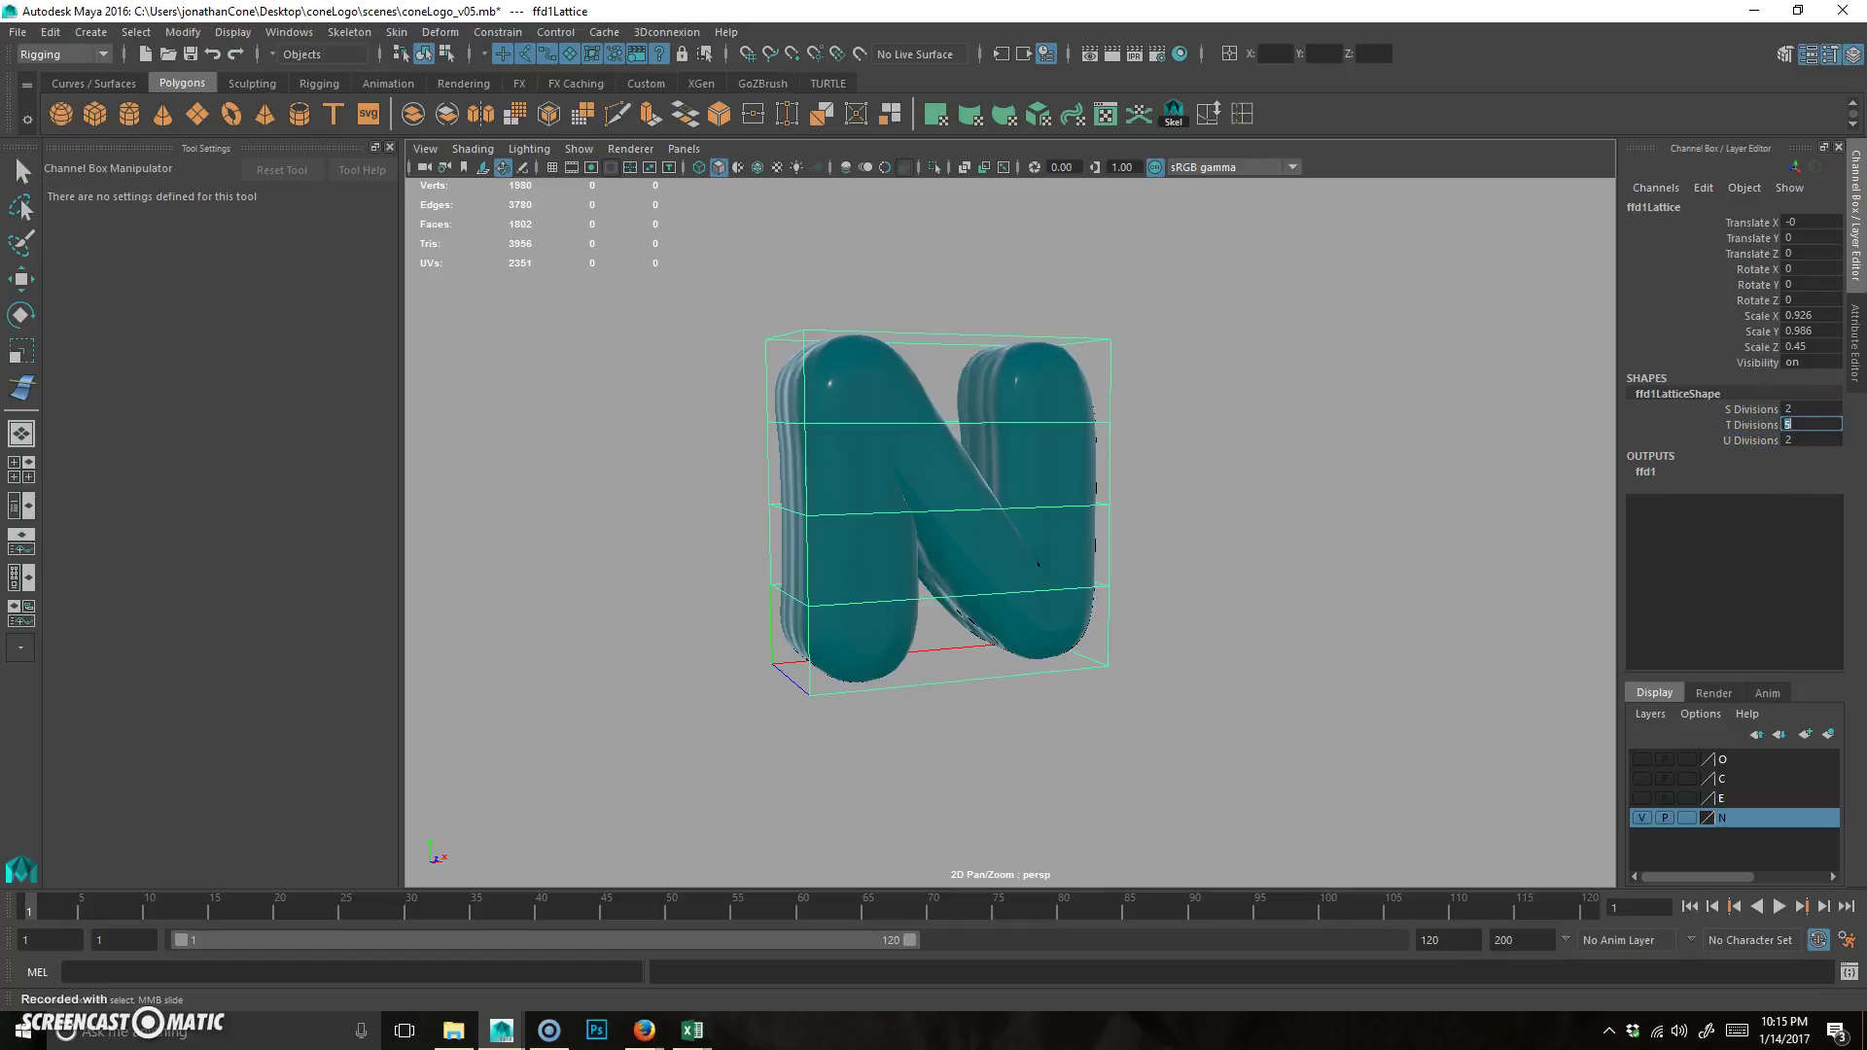
{"action": "type", "text": "3"}
{"action": "key", "text": "Return"}
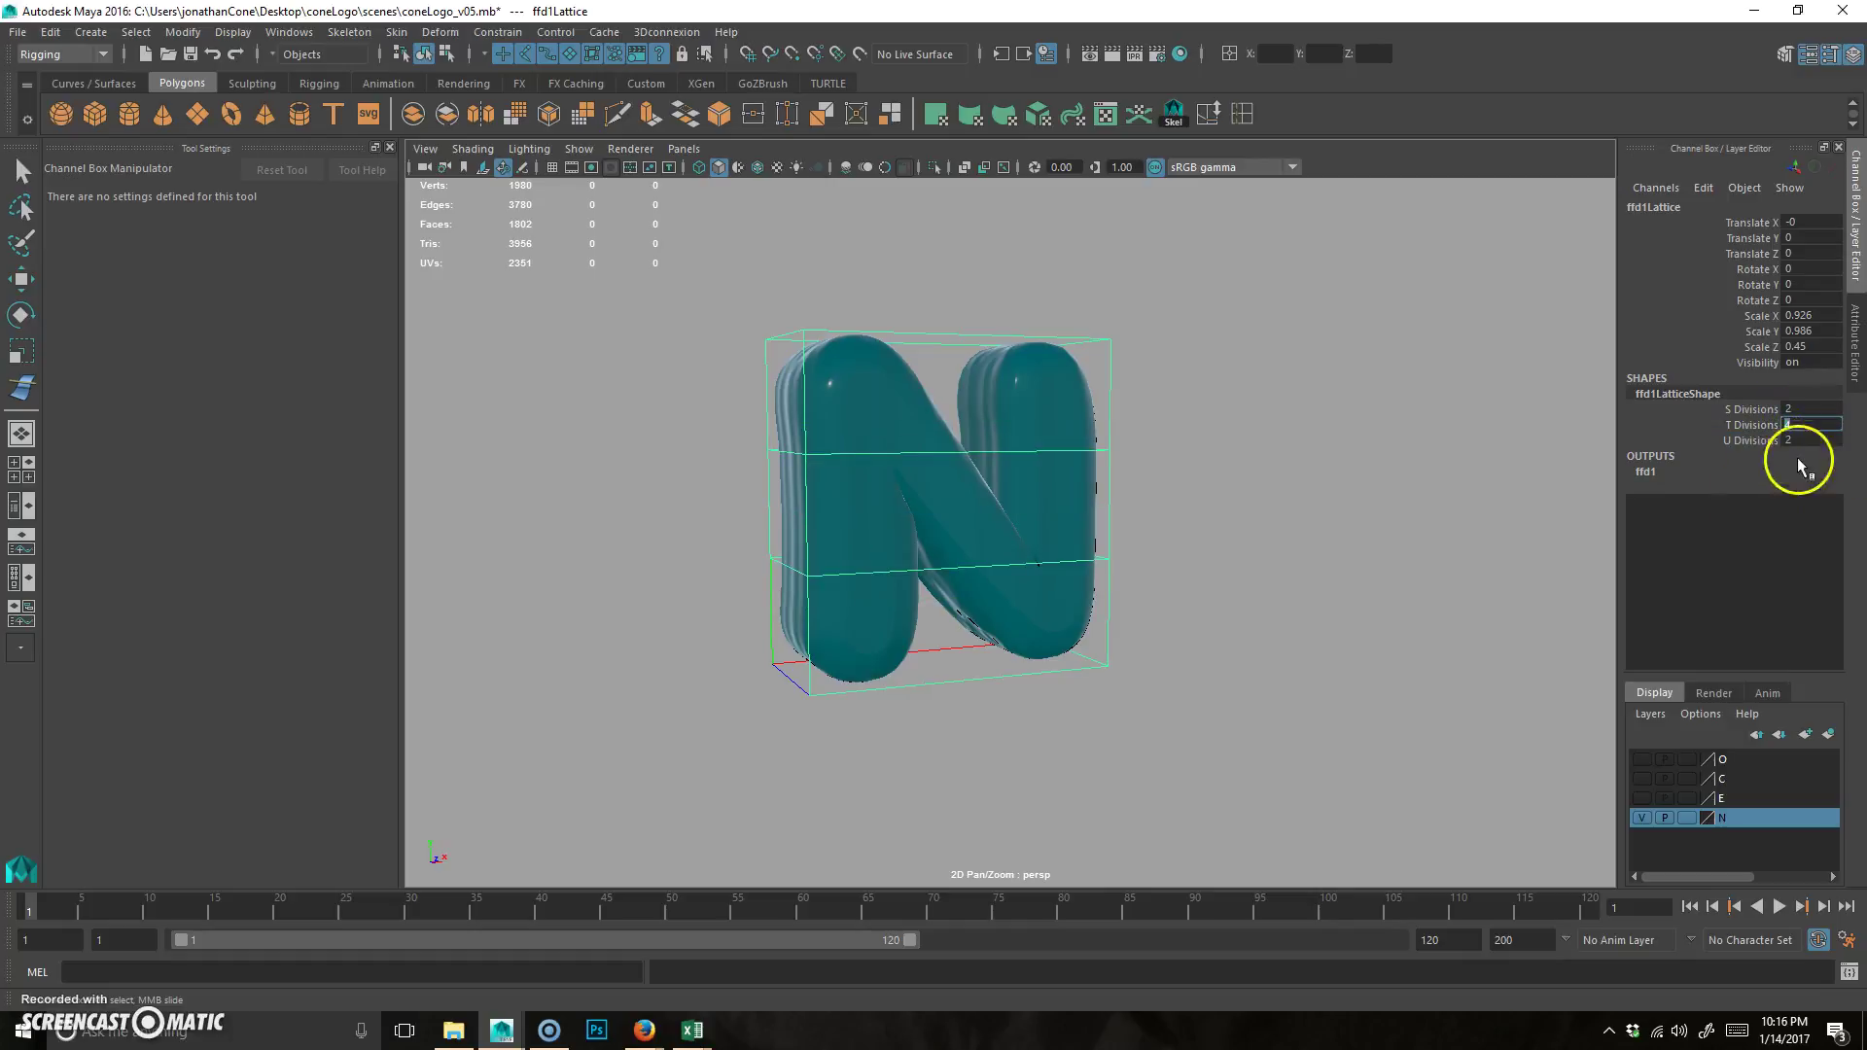
{"action": "left_click", "coordinate": [1812, 427]}
{"action": "type", "text": "3"}
{"action": "key", "text": "Return"}
{"action": "key", "text": "e"}
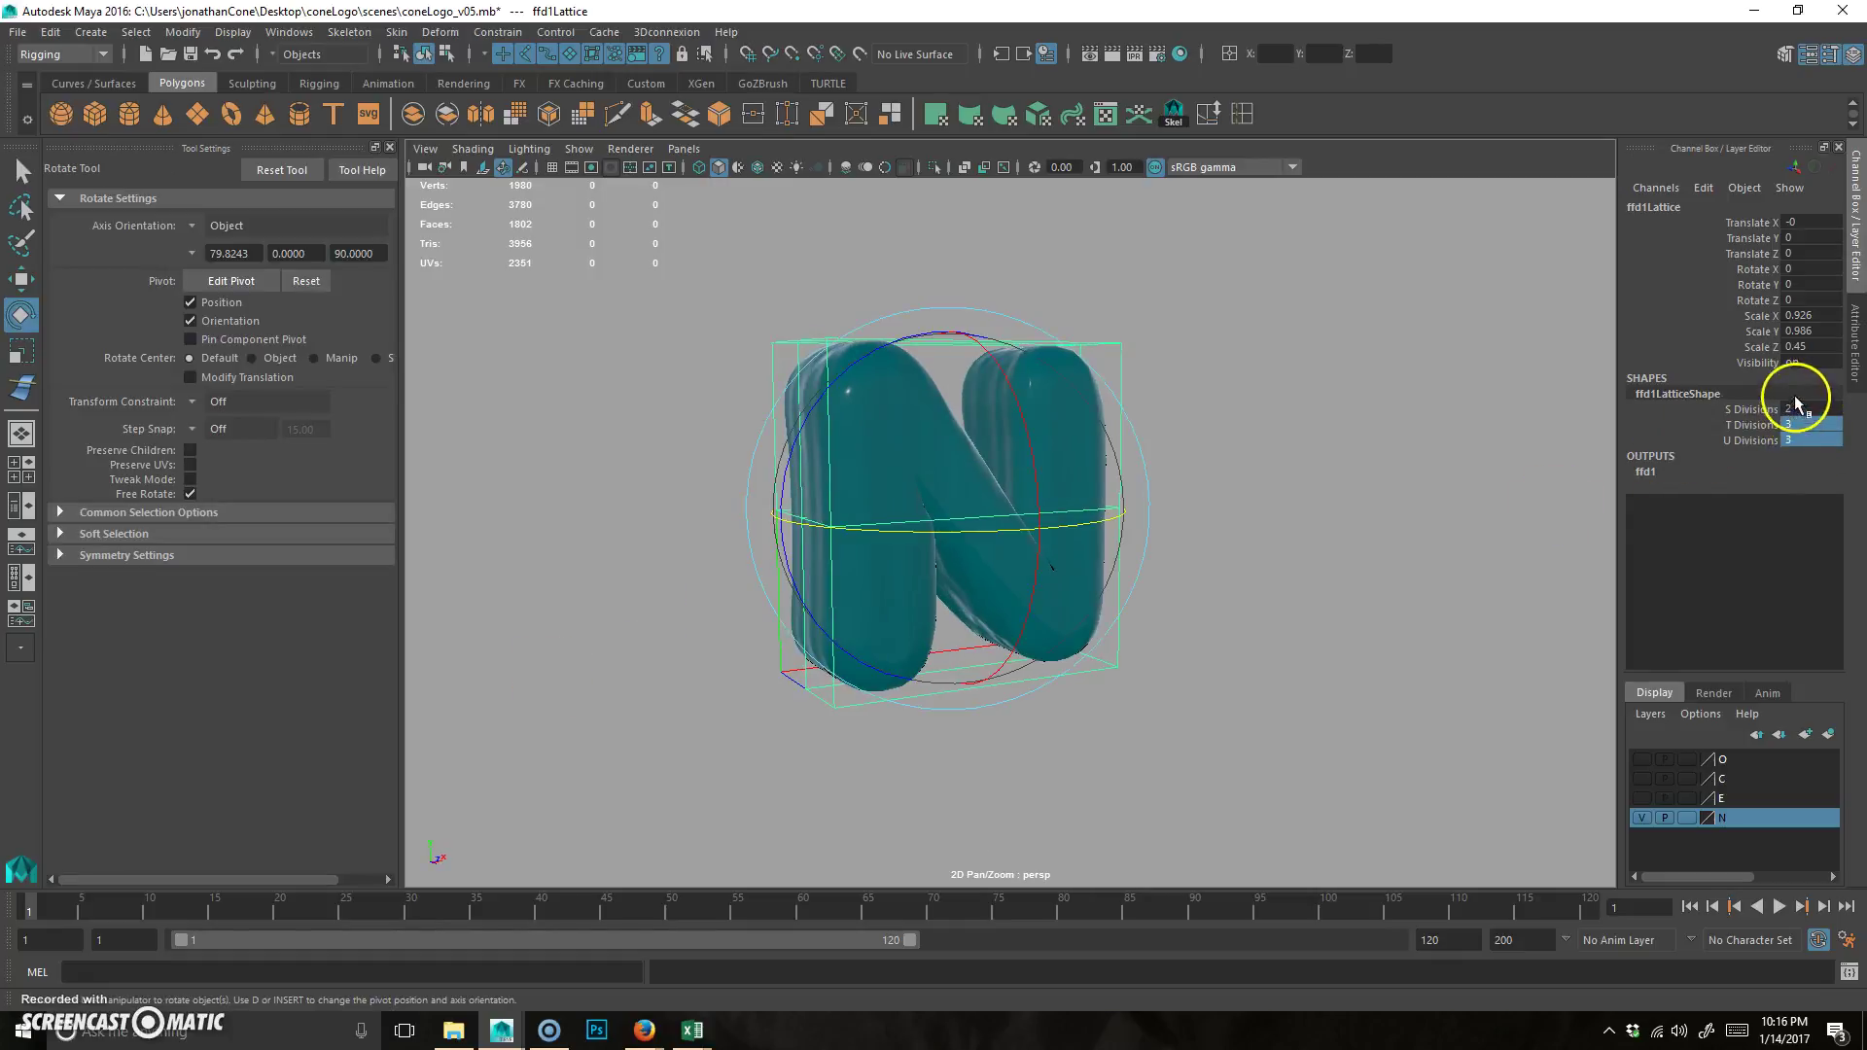
{"action": "double_click", "coordinate": [1804, 438]}
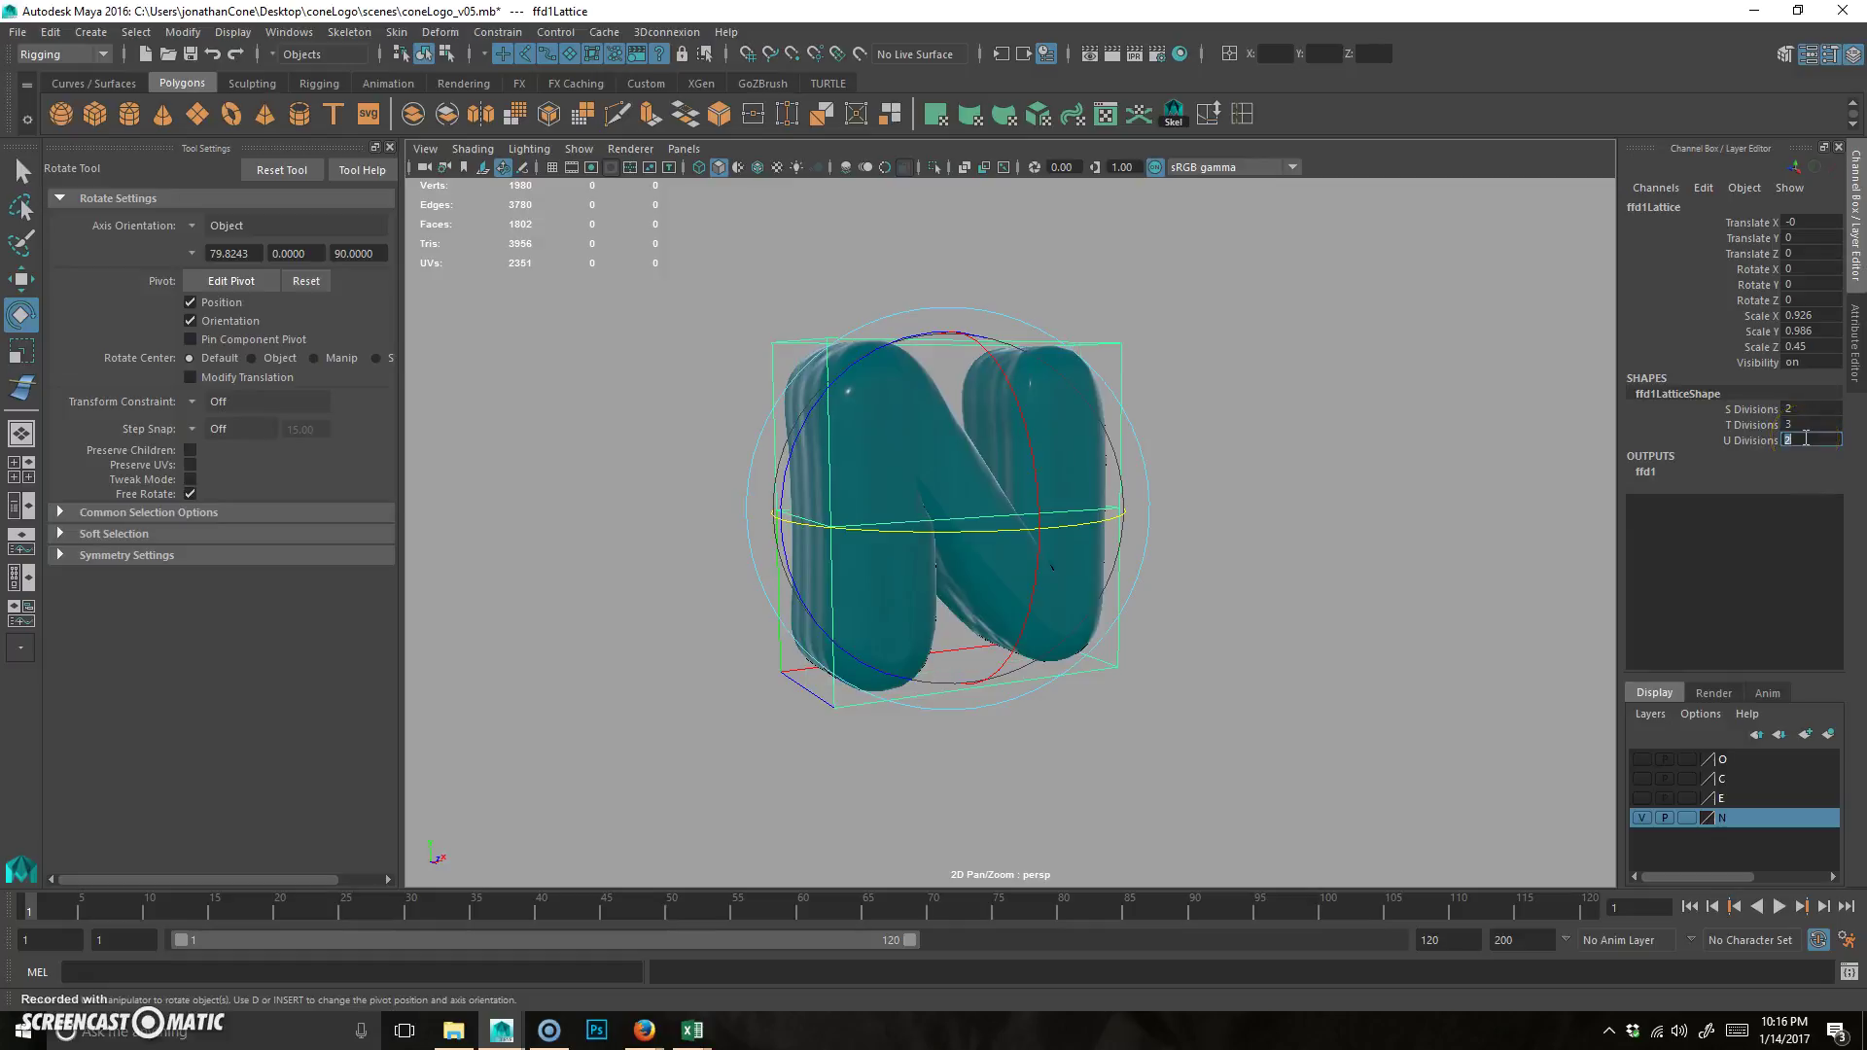
{"action": "left_click_drag", "start_coordinate": [1800, 407], "coordinate": [1810, 416]}
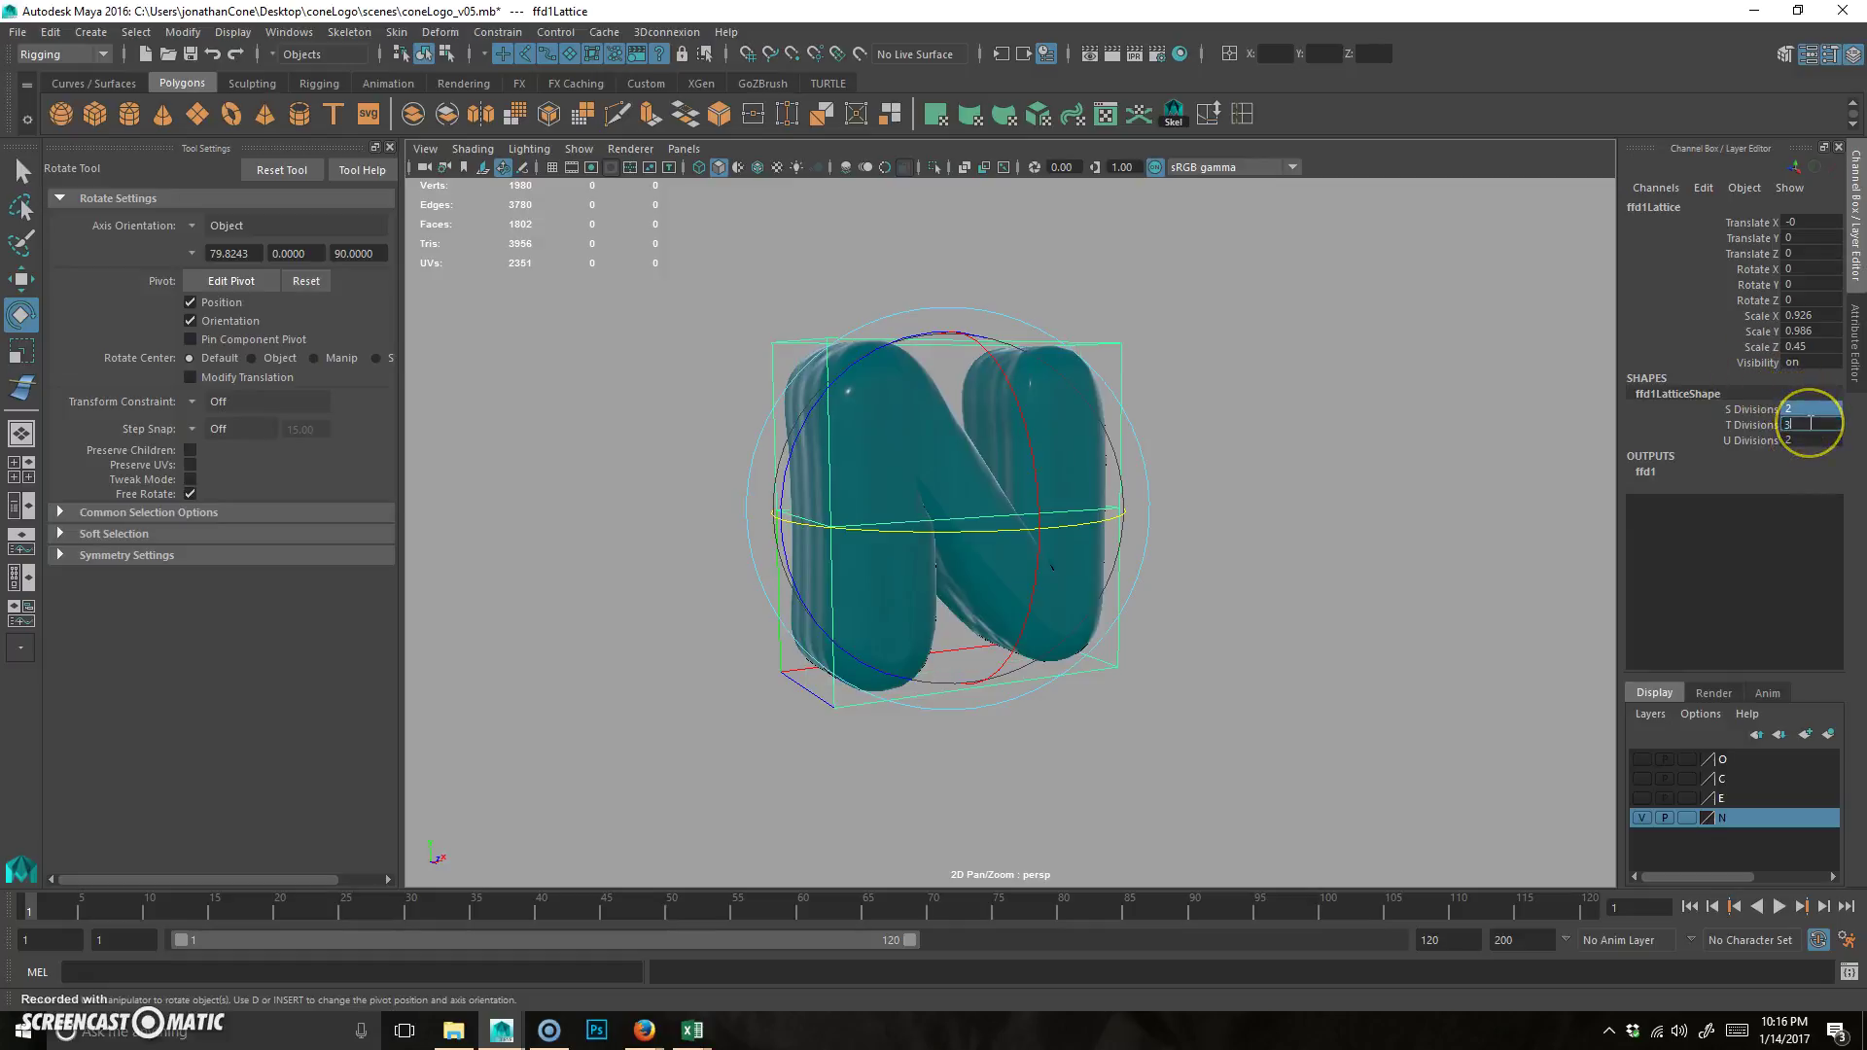
{"action": "mouse_move", "coordinate": [1210, 549]}
{"action": "left_mouse_down", "text": "alt"}
{"action": "mouse_move", "coordinate": [1125, 542]}
{"action": "mouse_move", "coordinate": [1192, 621]}
{"action": "mouse_move", "coordinate": [1157, 533]}
{"action": "mouse_move", "coordinate": [1141, 538]}
{"action": "mouse_move", "coordinate": [1229, 541]}
{"action": "left_mouse_up", "text": "alt"}
{"action": "left_click", "coordinate": [1269, 433]}
- Show the lattice points, select the pair at the upper-right corner of the N and clear the selection
{"action": "left_click_drag", "start_coordinate": [984, 468], "coordinate": [992, 475], "text": "alt"}
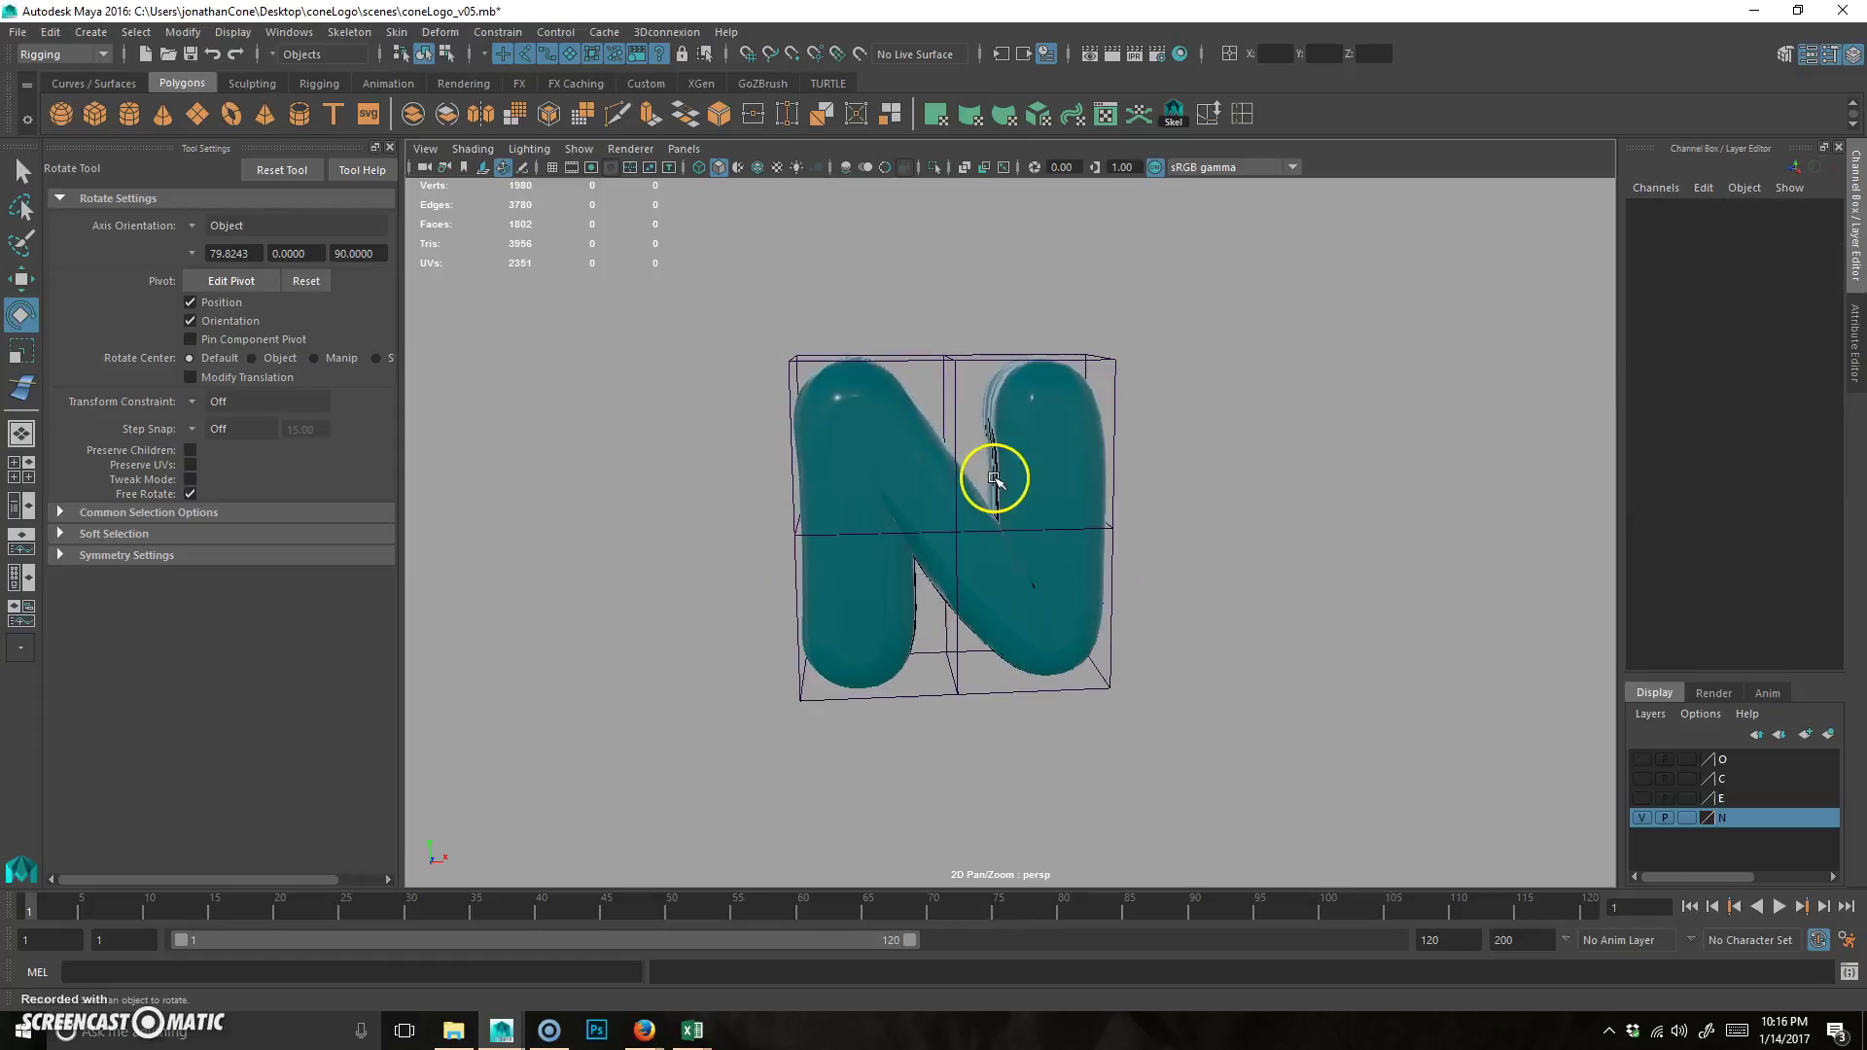
{"action": "left_click_drag", "start_coordinate": [1299, 541], "coordinate": [1058, 356], "text": "alt"}
{"action": "left_click_drag", "start_coordinate": [1054, 433], "coordinate": [950, 359], "text": "alt"}
{"action": "left_click", "coordinate": [973, 359]}
{"action": "right_click_drag", "start_coordinate": [943, 365], "coordinate": [875, 308]}
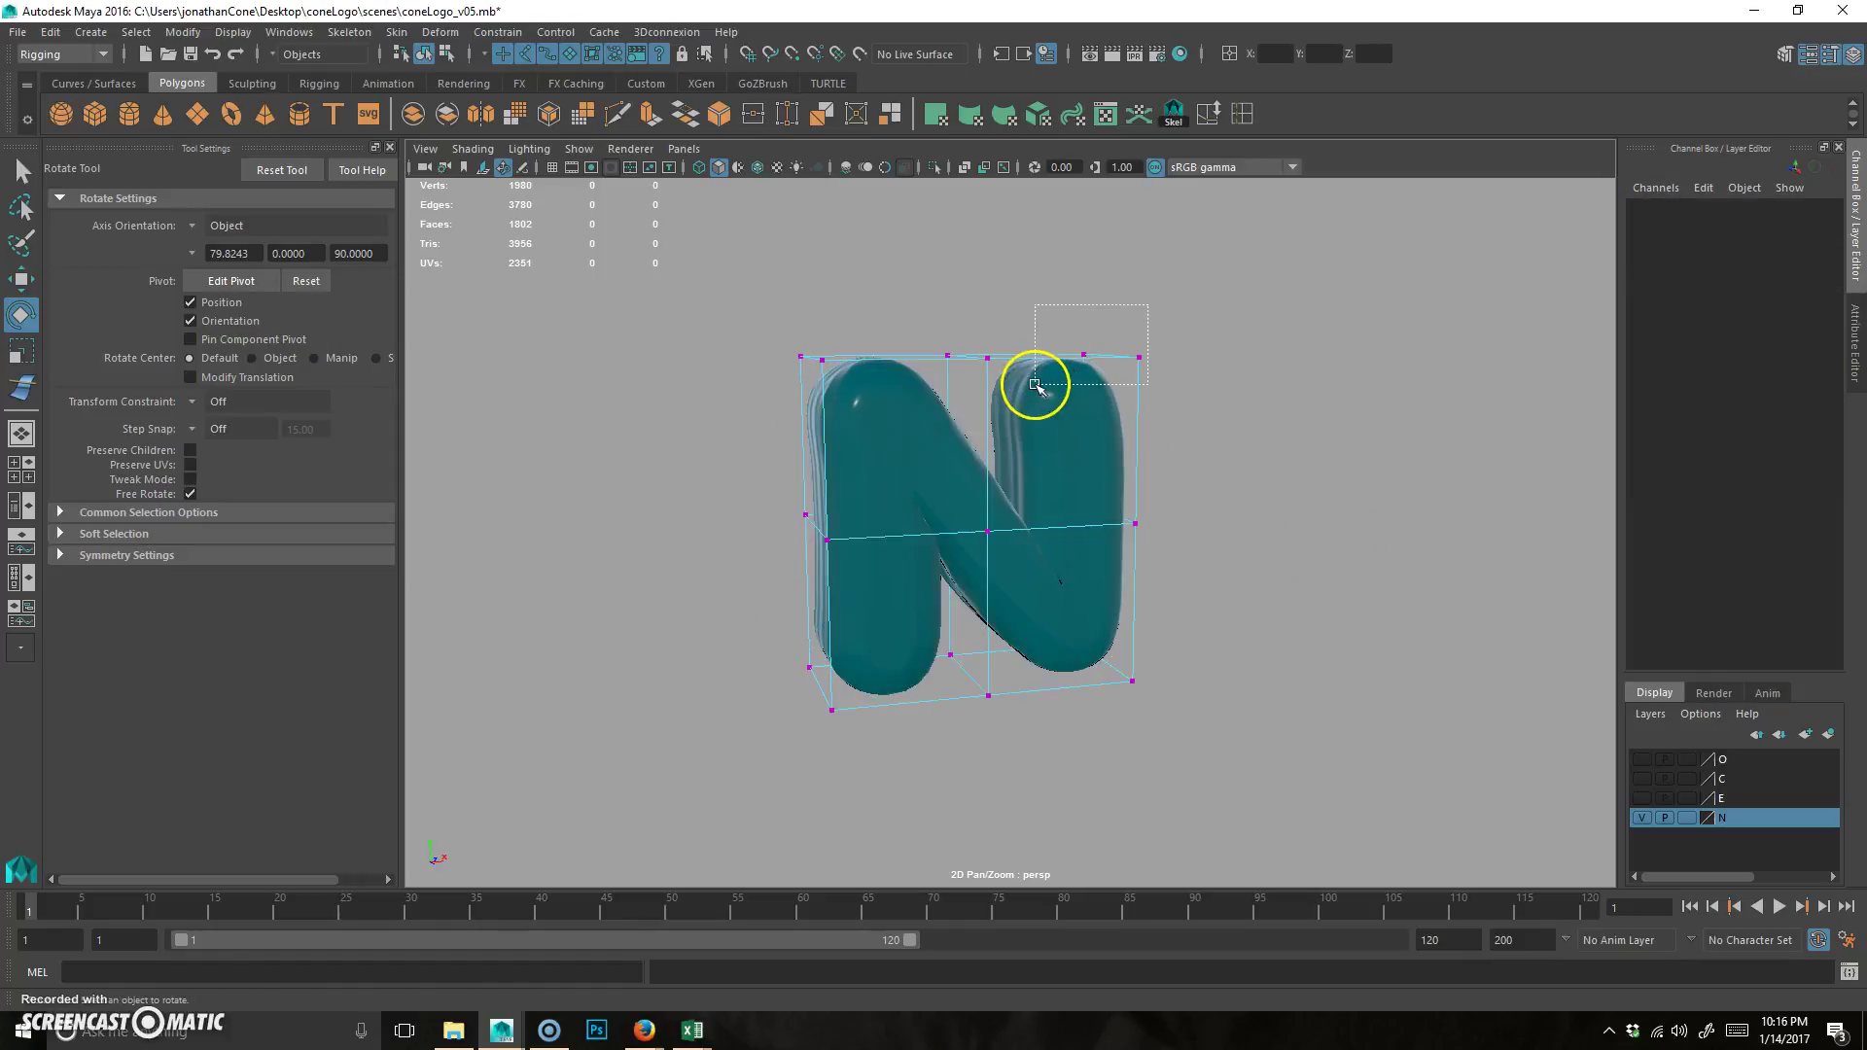
{"action": "left_click_drag", "start_coordinate": [1062, 387], "coordinate": [1061, 389]}
{"action": "key", "text": "ctrl+z"}
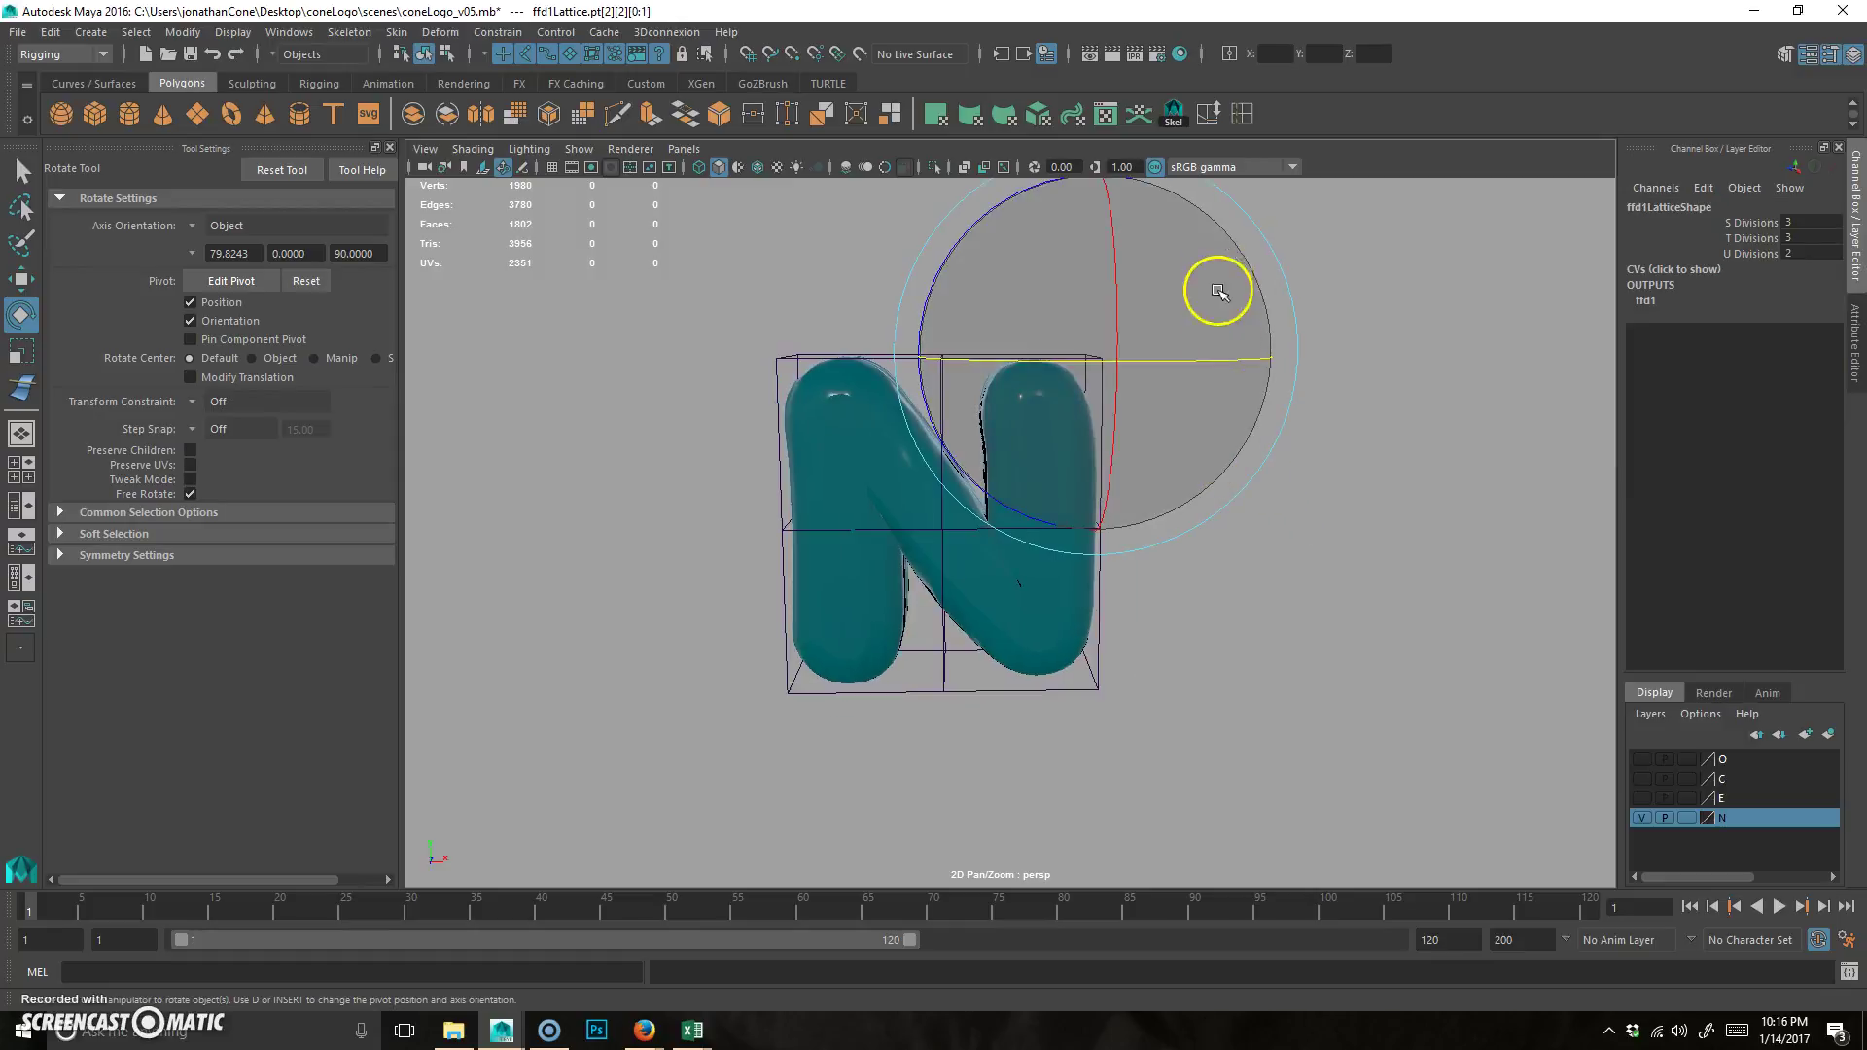
{"action": "left_click", "coordinate": [1416, 339]}
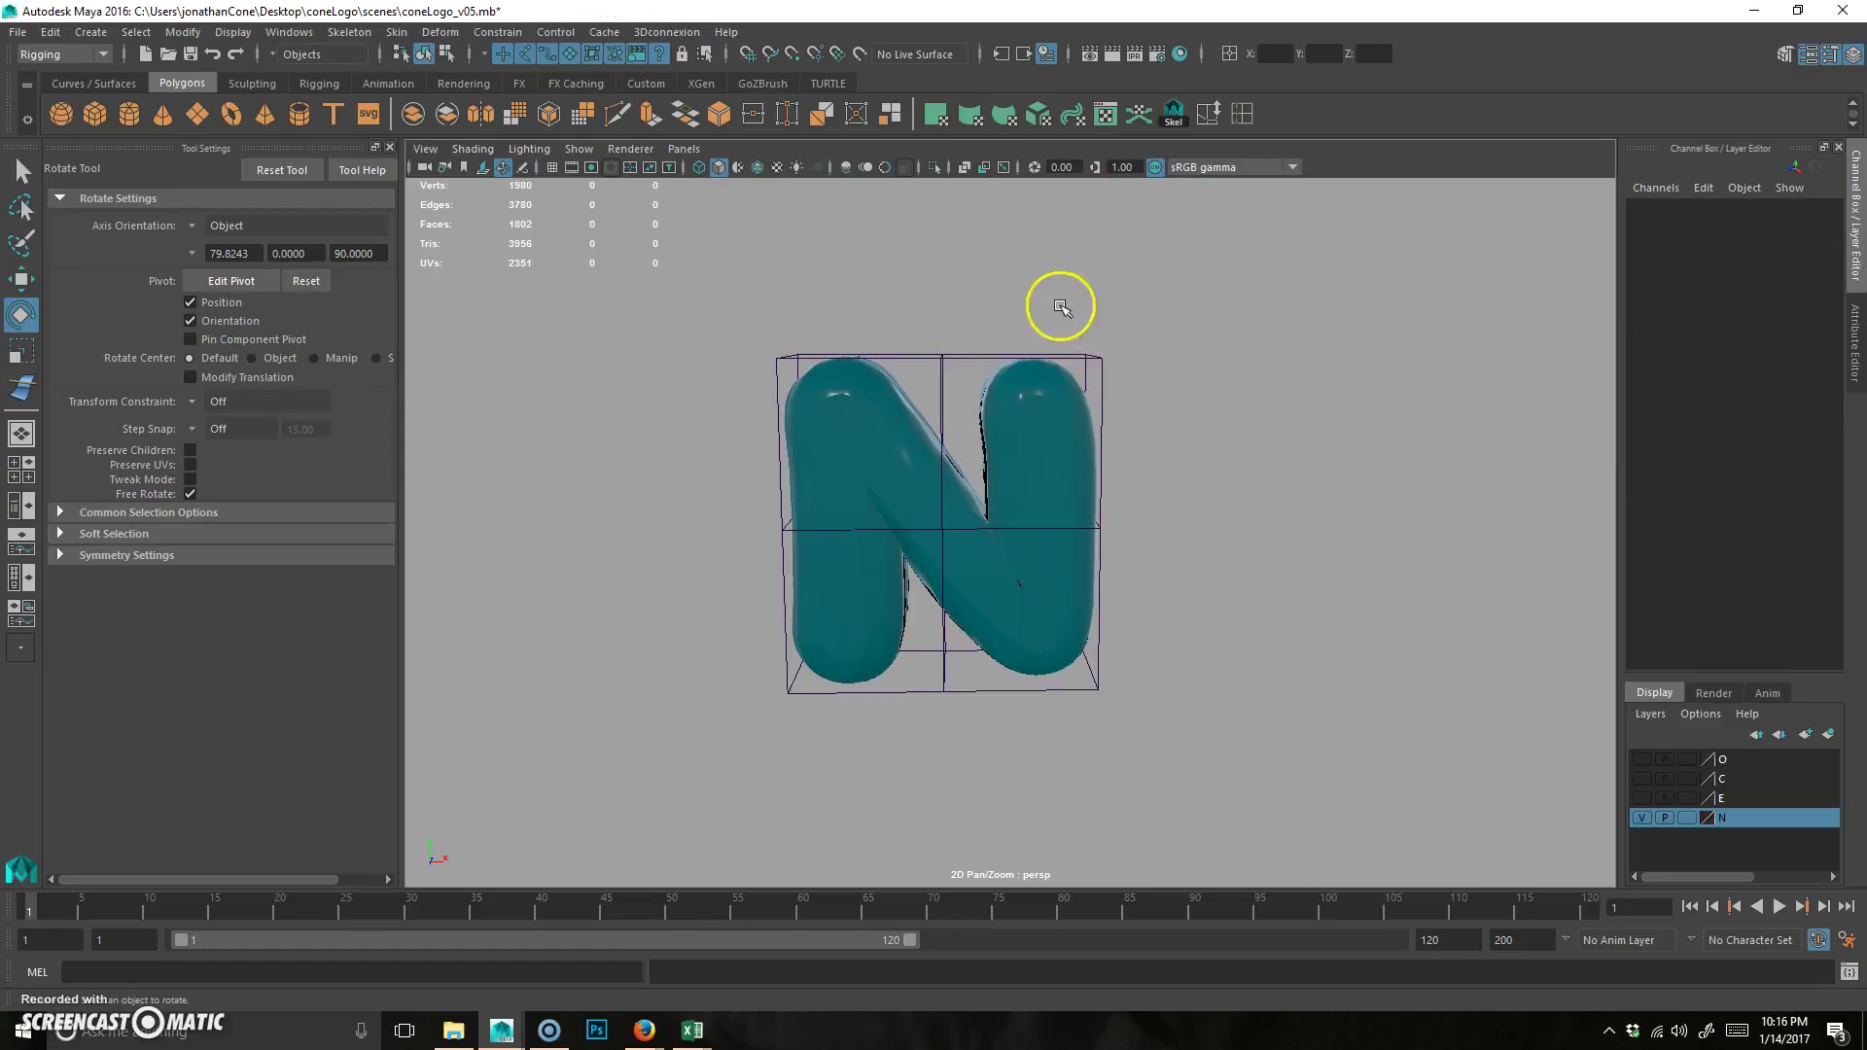
- Try moving individual lattice points around the N to preview the deformation, undoing each move and clearing the selection
{"action": "right_click_drag", "start_coordinate": [1077, 356], "coordinate": [1017, 304]}
{"action": "left_click_drag", "start_coordinate": [1163, 282], "coordinate": [1104, 286]}
{"action": "key", "text": "w"}
{"action": "key", "text": "ctrl+z"}
{"action": "left_click_drag", "start_coordinate": [902, 389], "coordinate": [880, 285]}
{"action": "key", "text": "ctrl+z"}
{"action": "left_click_drag", "start_coordinate": [999, 569], "coordinate": [1069, 557]}
{"action": "key", "text": "ctrl+z"}
{"action": "left_click", "coordinate": [941, 530]}
{"action": "key", "text": "ctrl+z"}
{"action": "left_click_drag", "start_coordinate": [1279, 400], "coordinate": [1315, 413], "text": "alt"}
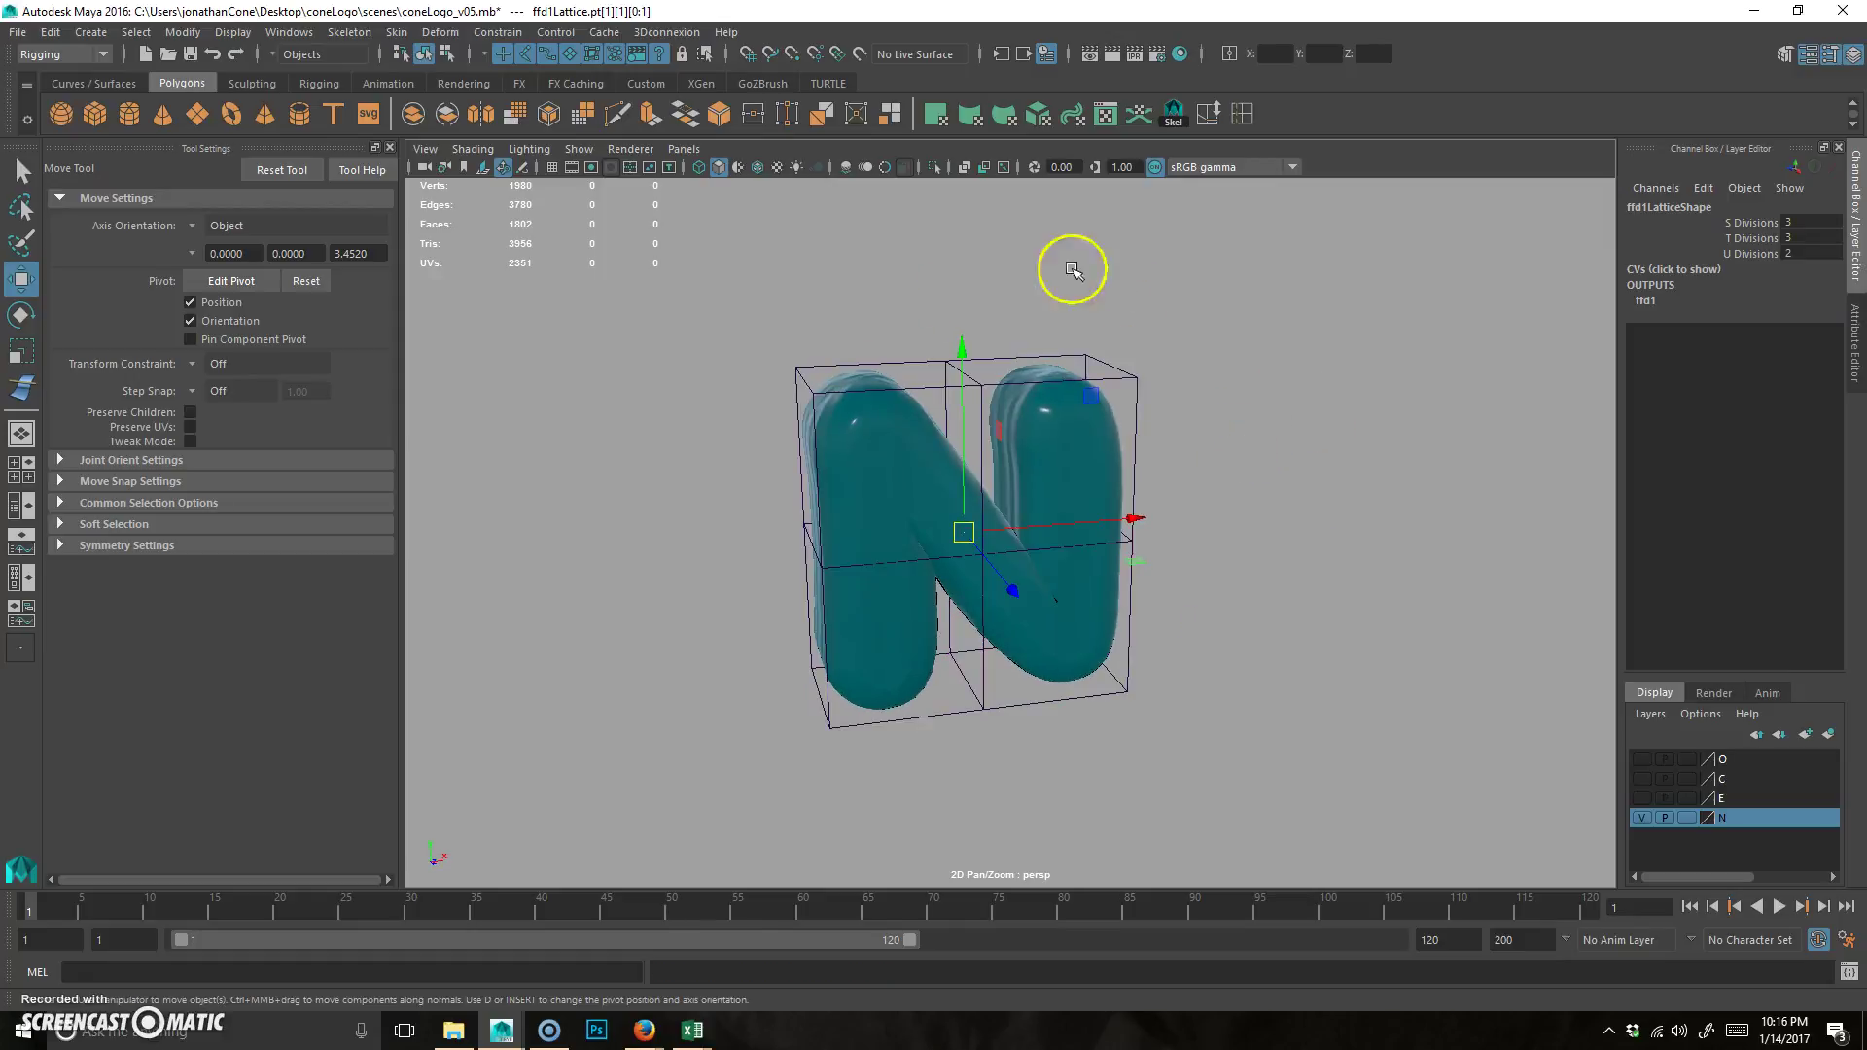
{"action": "left_click_drag", "start_coordinate": [799, 354], "coordinate": [845, 804]}
{"action": "left_click", "coordinate": [1312, 621]}
- Select the two top-middle lattice points, inspect the lattice from the side and front, and clear the selection
{"action": "left_click_drag", "start_coordinate": [1182, 661], "coordinate": [974, 503], "text": "alt"}
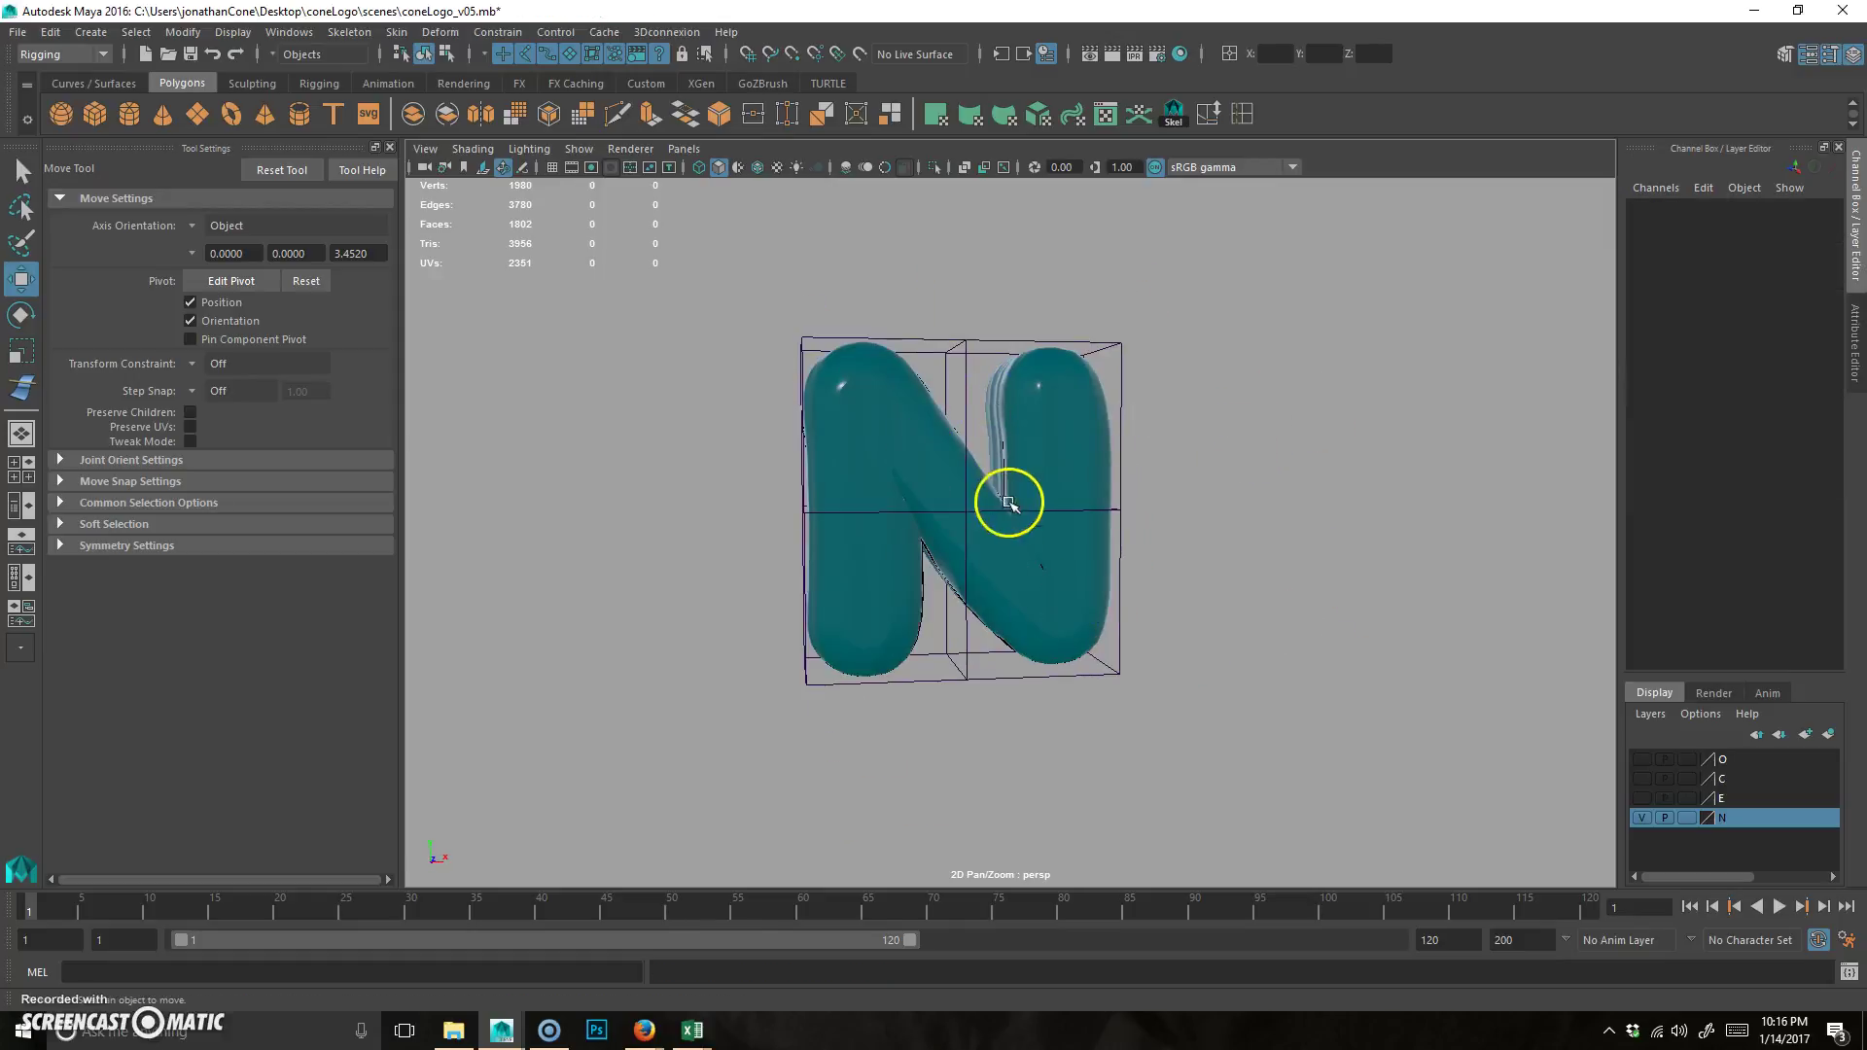
{"action": "left_click_drag", "start_coordinate": [967, 335], "coordinate": [949, 404], "text": "alt"}
{"action": "right_click", "coordinate": [957, 384]}
{"action": "right_click_drag", "start_coordinate": [958, 380], "coordinate": [953, 316]}
{"action": "left_click_drag", "start_coordinate": [891, 485], "coordinate": [1005, 313]}
{"action": "left_click_drag", "start_coordinate": [984, 499], "coordinate": [952, 360], "text": "alt"}
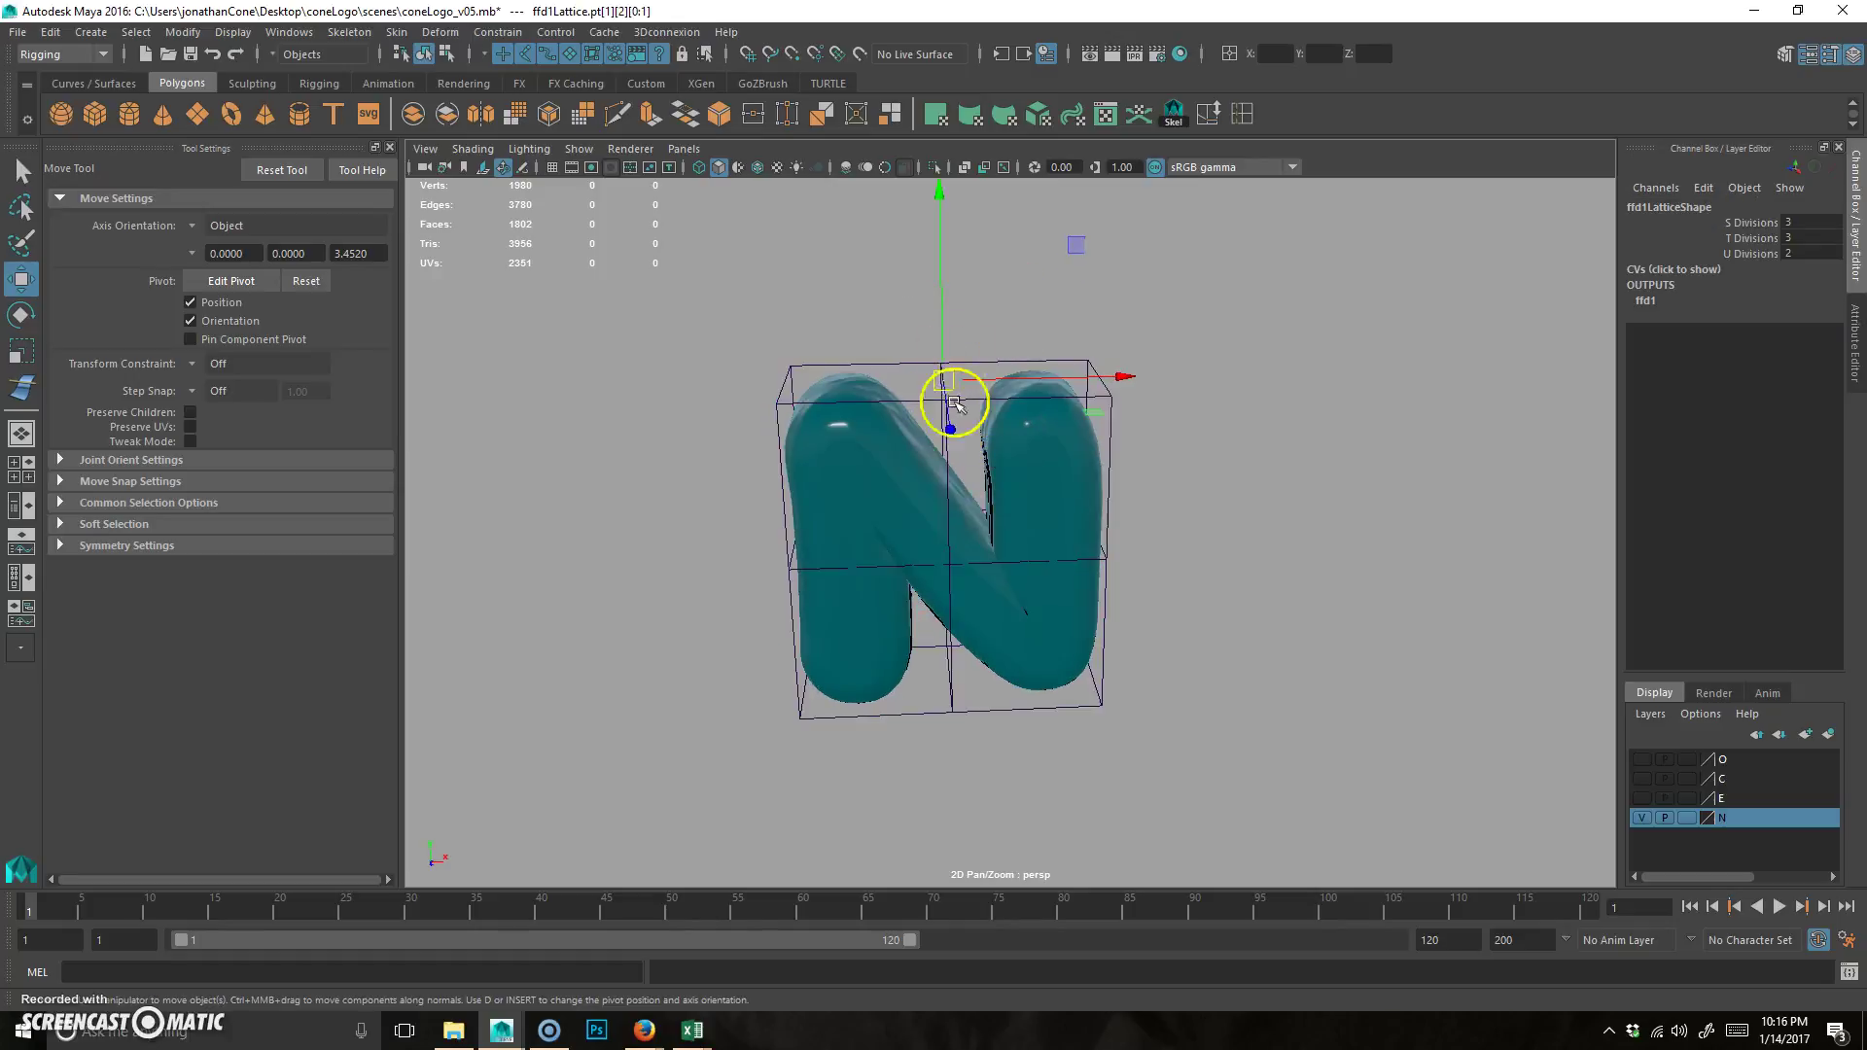
{"action": "left_click_drag", "start_coordinate": [980, 544], "coordinate": [1170, 486], "text": "alt"}
{"action": "left_click", "coordinate": [1227, 381]}
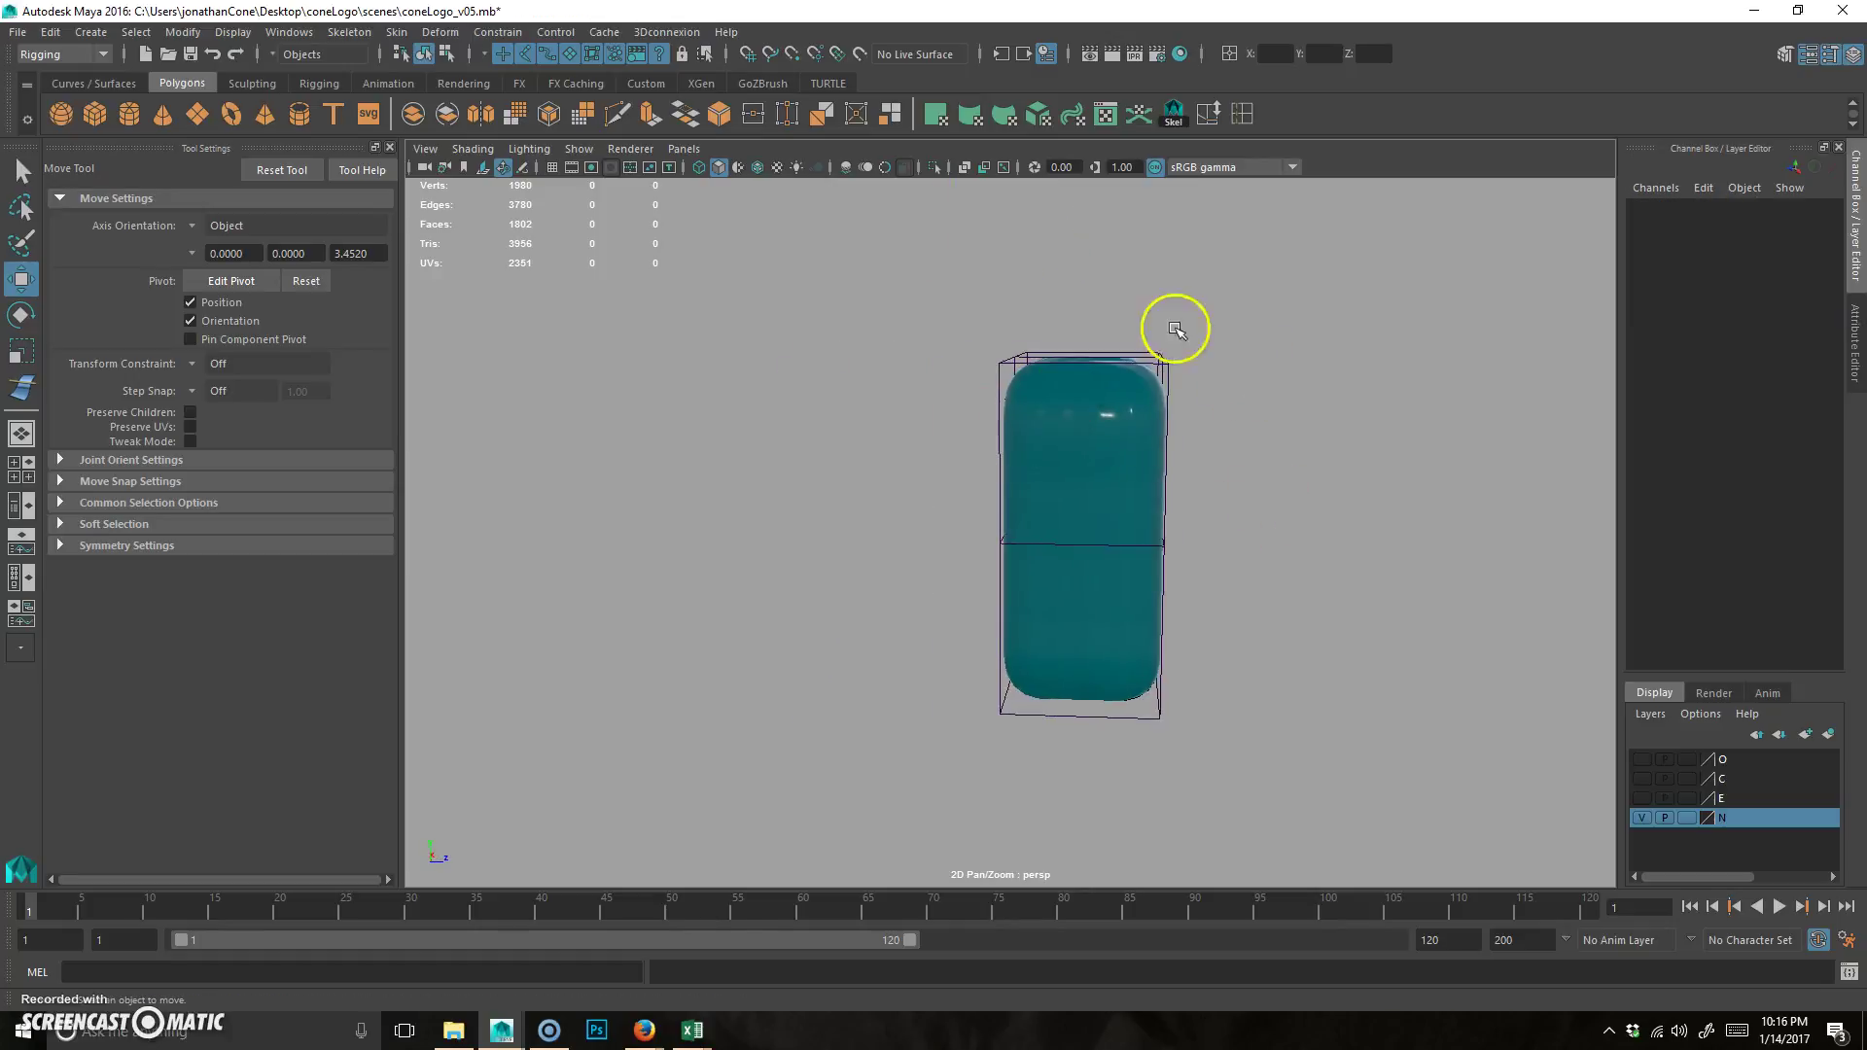
{"action": "left_click_drag", "start_coordinate": [1049, 576], "coordinate": [992, 687], "text": "alt"}
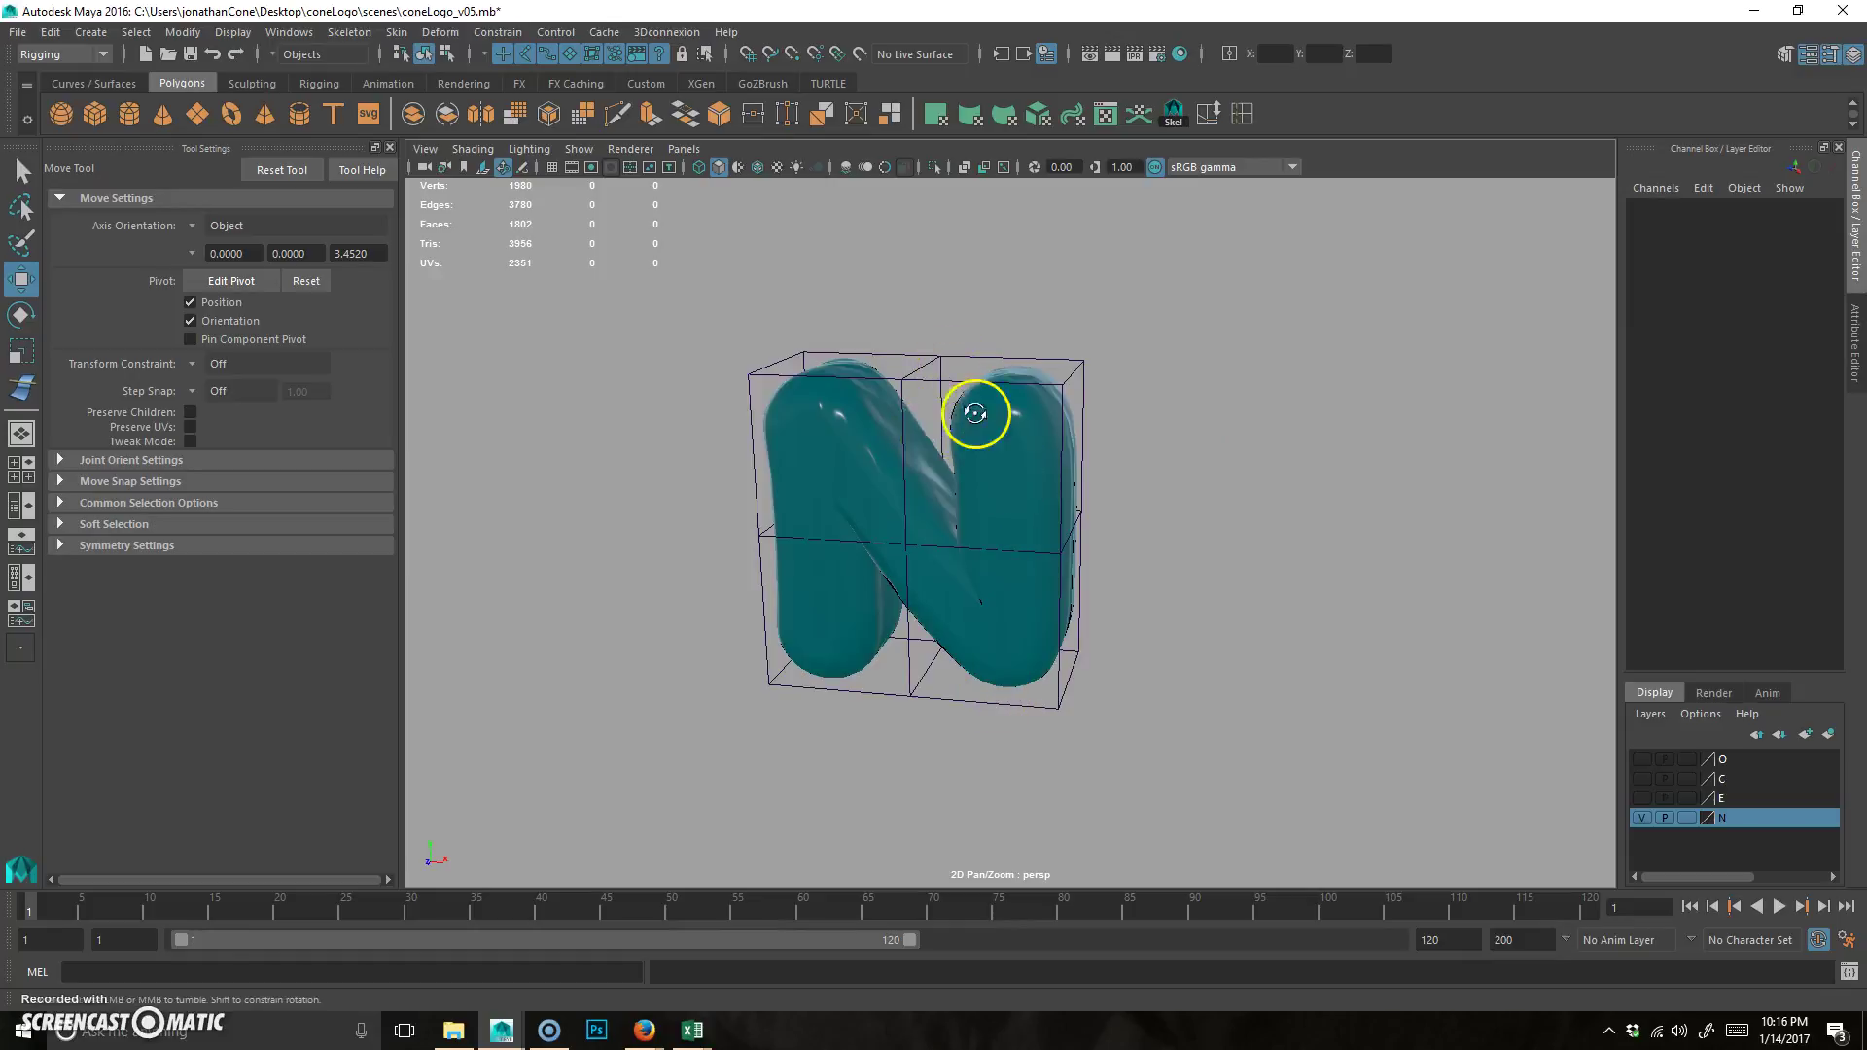
{"action": "left_click_drag", "start_coordinate": [954, 421], "coordinate": [941, 327], "text": "alt"}
{"action": "left_click", "coordinate": [967, 367]}
{"action": "right_click", "coordinate": [967, 366]}
{"action": "left_click", "coordinate": [1036, 259]}
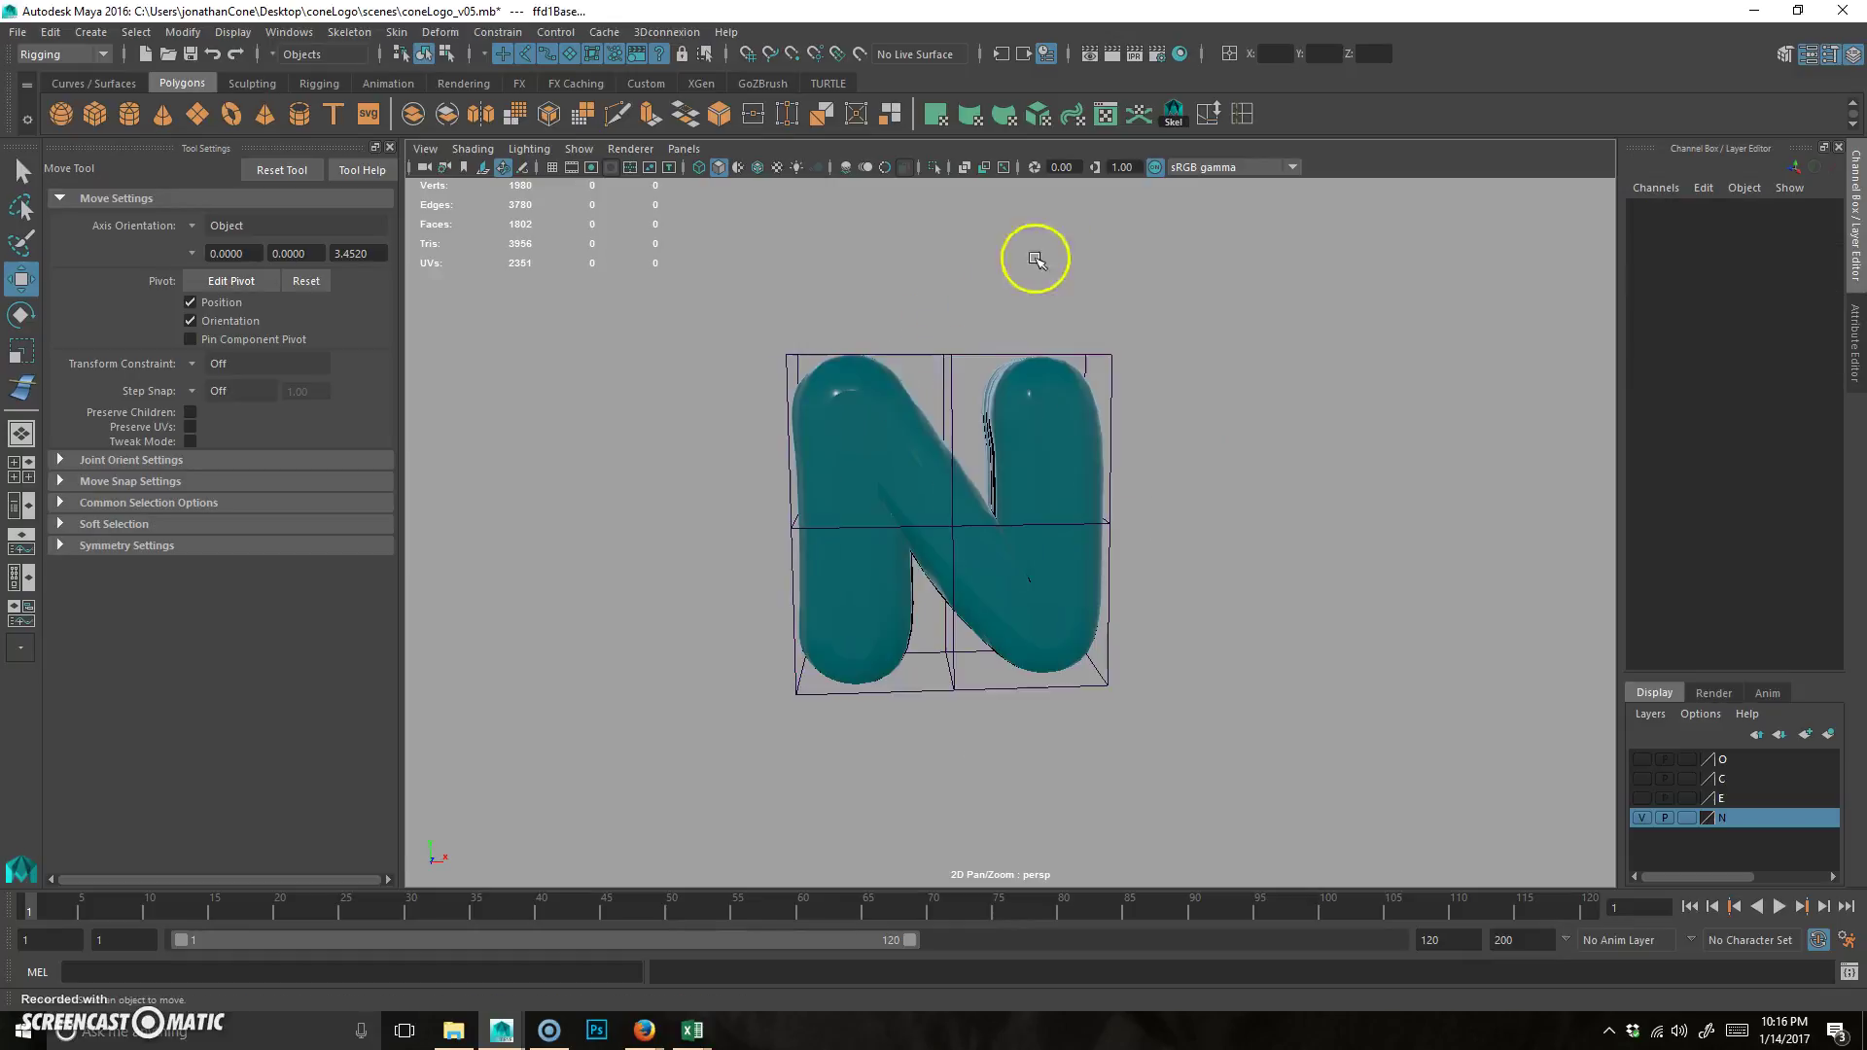
- Create a cluster deformer from the front and back lattice points at the top middle of the N
{"action": "right_click", "coordinate": [938, 355]}
{"action": "left_click", "coordinate": [919, 307]}
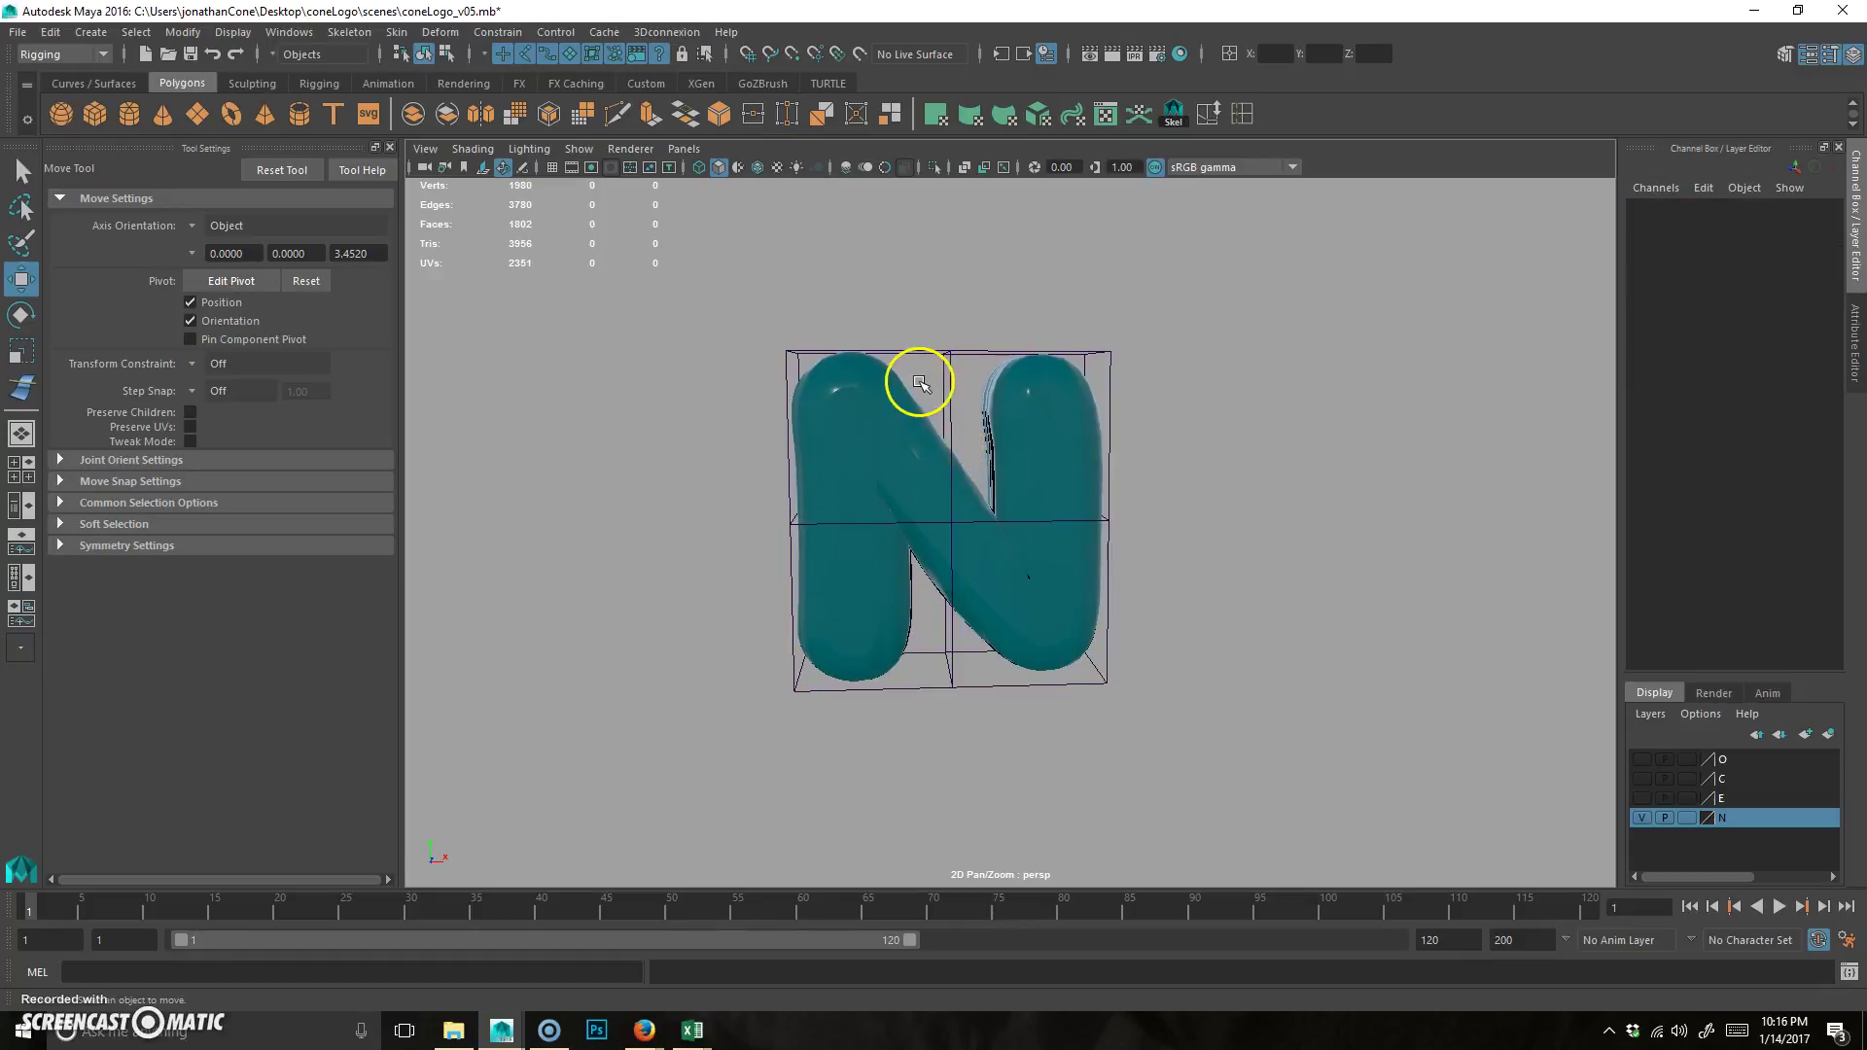
{"action": "right_click", "coordinate": [958, 338]}
{"action": "right_click", "coordinate": [943, 350]}
{"action": "left_click", "coordinate": [887, 312]}
{"action": "mouse_move", "coordinate": [993, 304]}
{"action": "left_mouse_down"}
{"action": "mouse_move", "coordinate": [950, 262]}
{"action": "mouse_move", "coordinate": [962, 321]}
{"action": "left_mouse_up"}
{"action": "key", "text": "ctrl+z"}
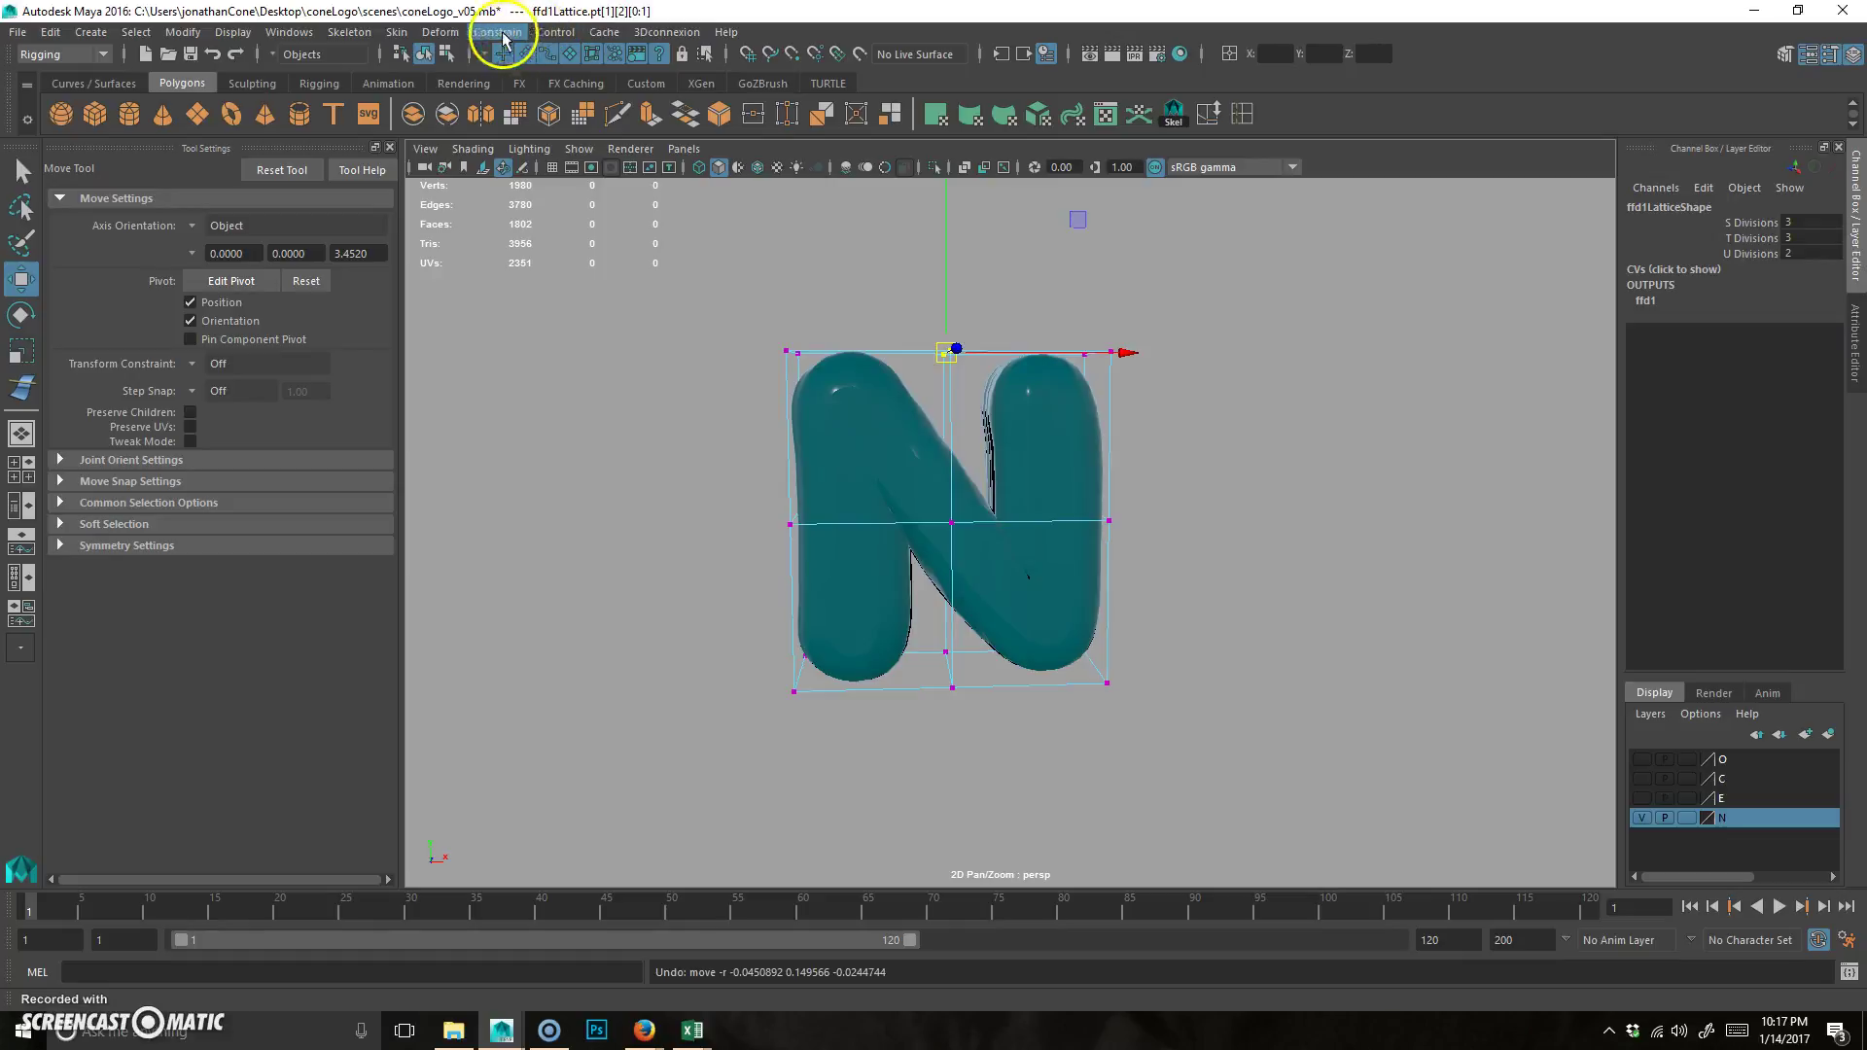
{"action": "left_click", "coordinate": [442, 32]}
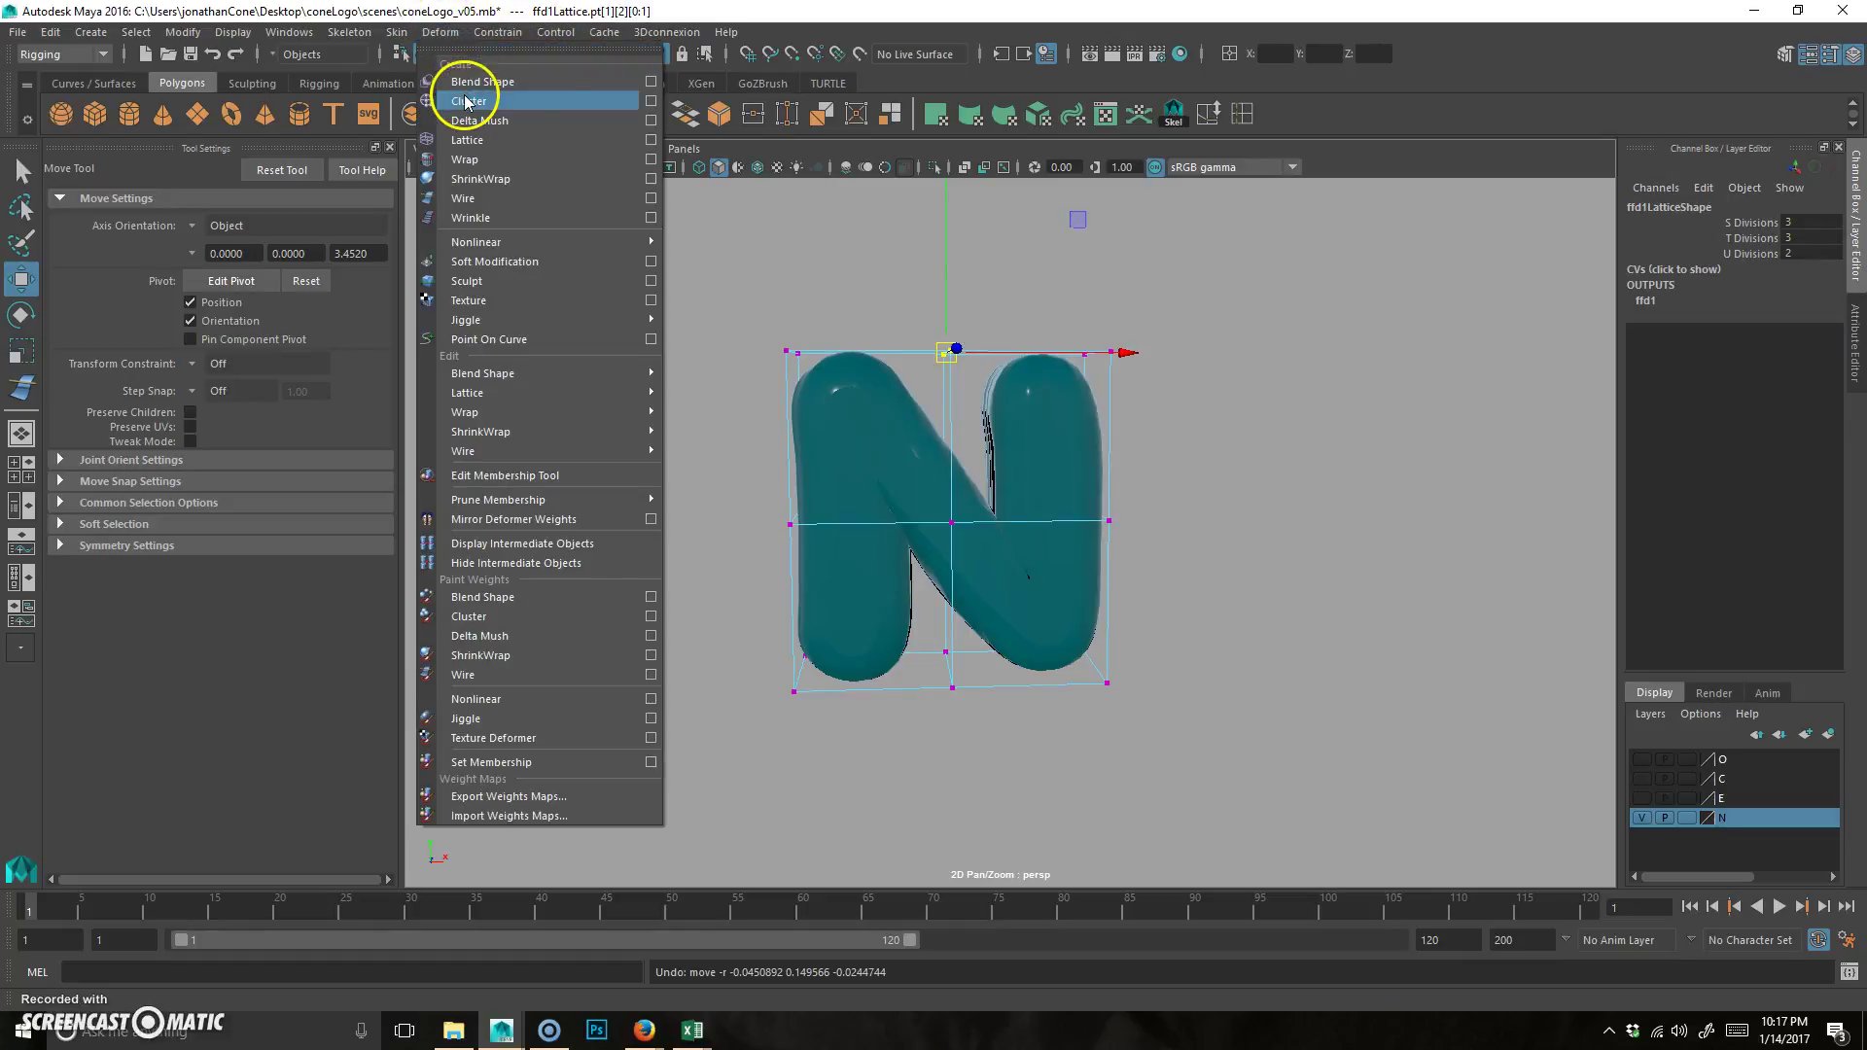
{"action": "left_click", "coordinate": [455, 87]}
- Create a cluster from the front and back lattice points at the upper-left corner
{"action": "right_click_drag", "start_coordinate": [859, 333], "coordinate": [854, 295]}
{"action": "left_click_drag", "start_coordinate": [729, 399], "coordinate": [861, 316]}
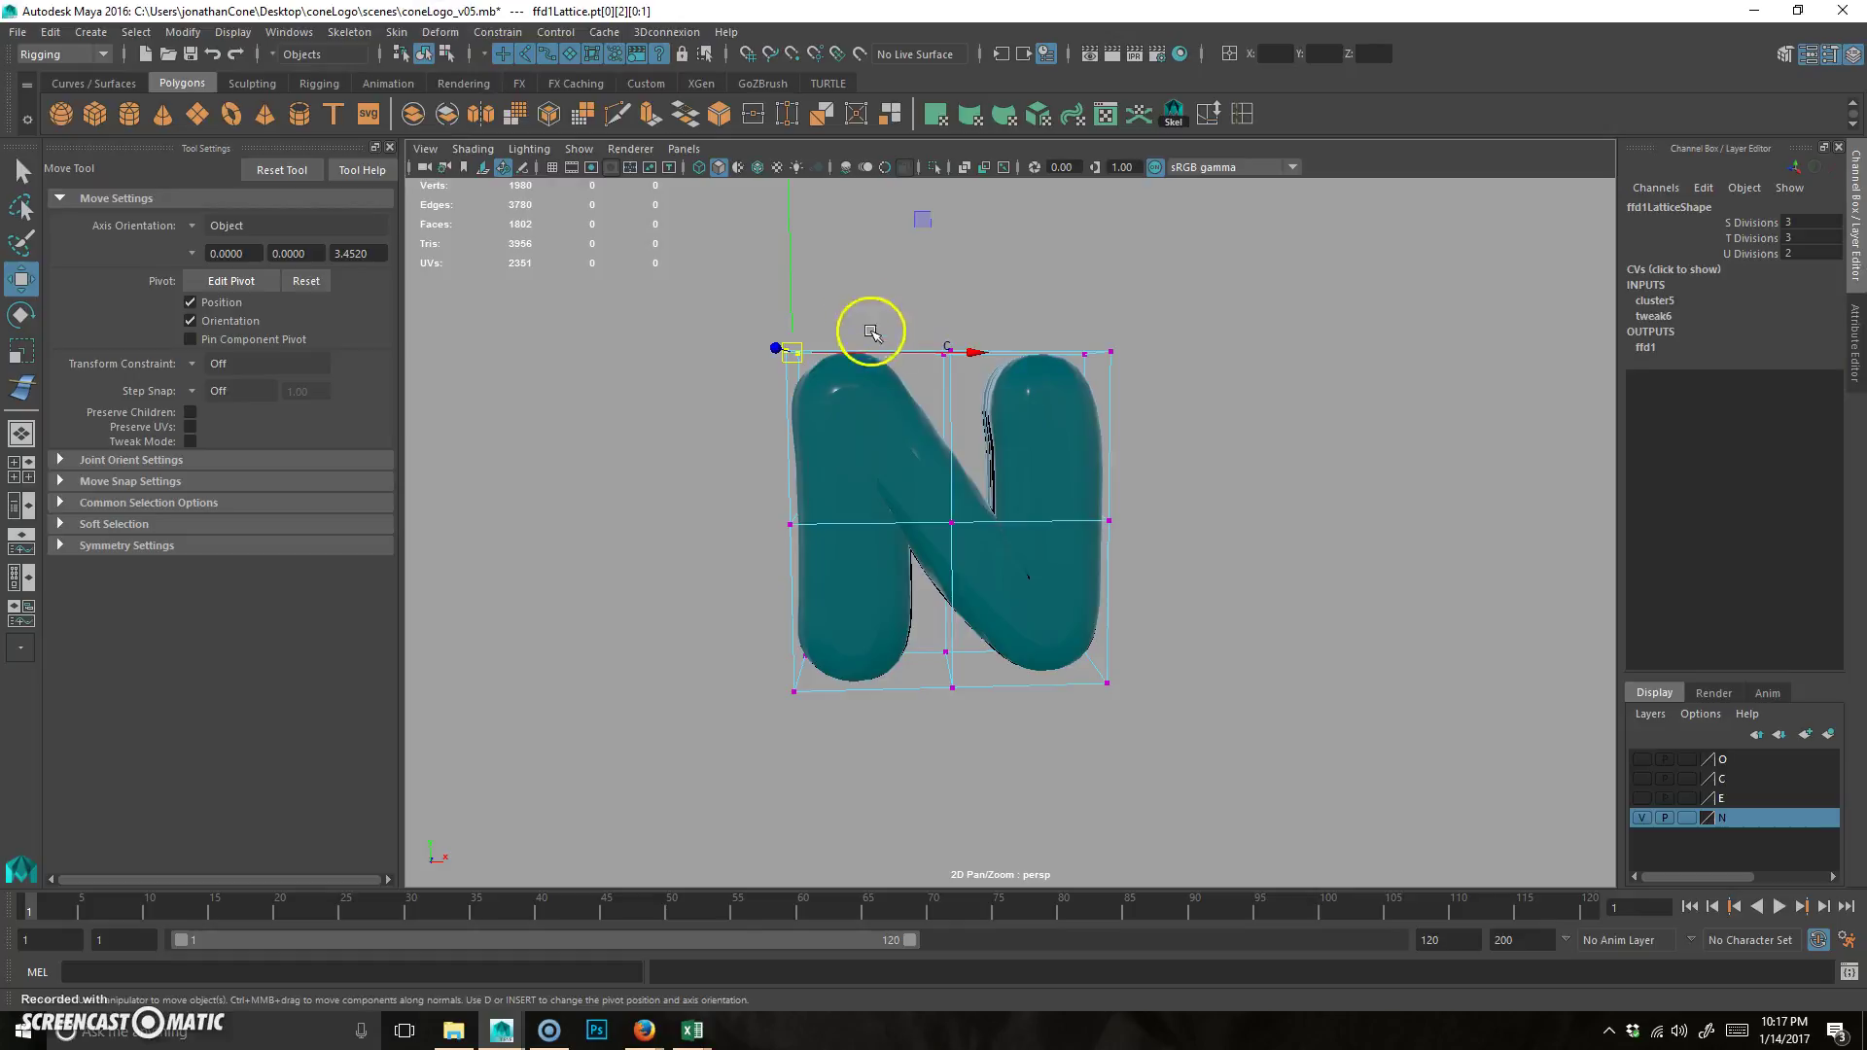
{"action": "key", "text": "g"}
- Switch the lattice to component selection and create a cluster from the two lattice points midway up the left edge
{"action": "left_click", "coordinate": [950, 398]}
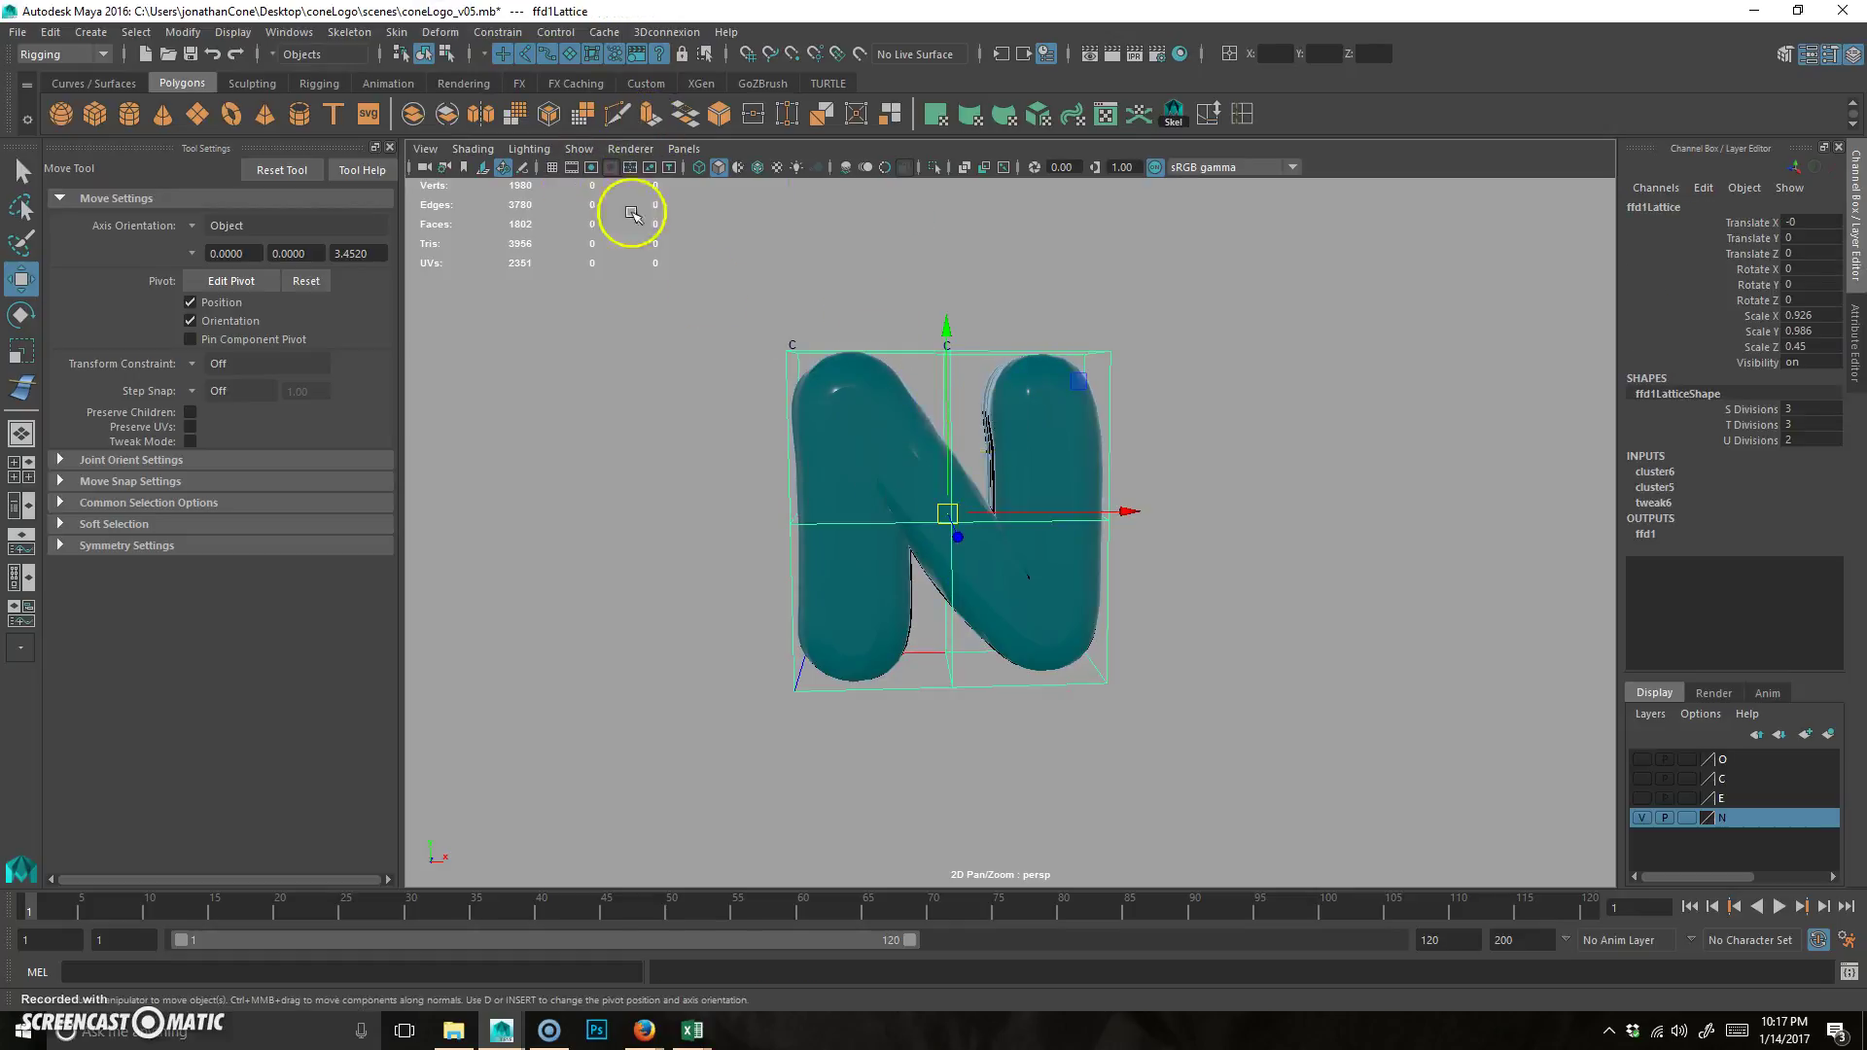
{"action": "left_click", "coordinate": [446, 54]}
{"action": "left_click_drag", "start_coordinate": [731, 493], "coordinate": [837, 542]}
{"action": "key", "text": "g"}
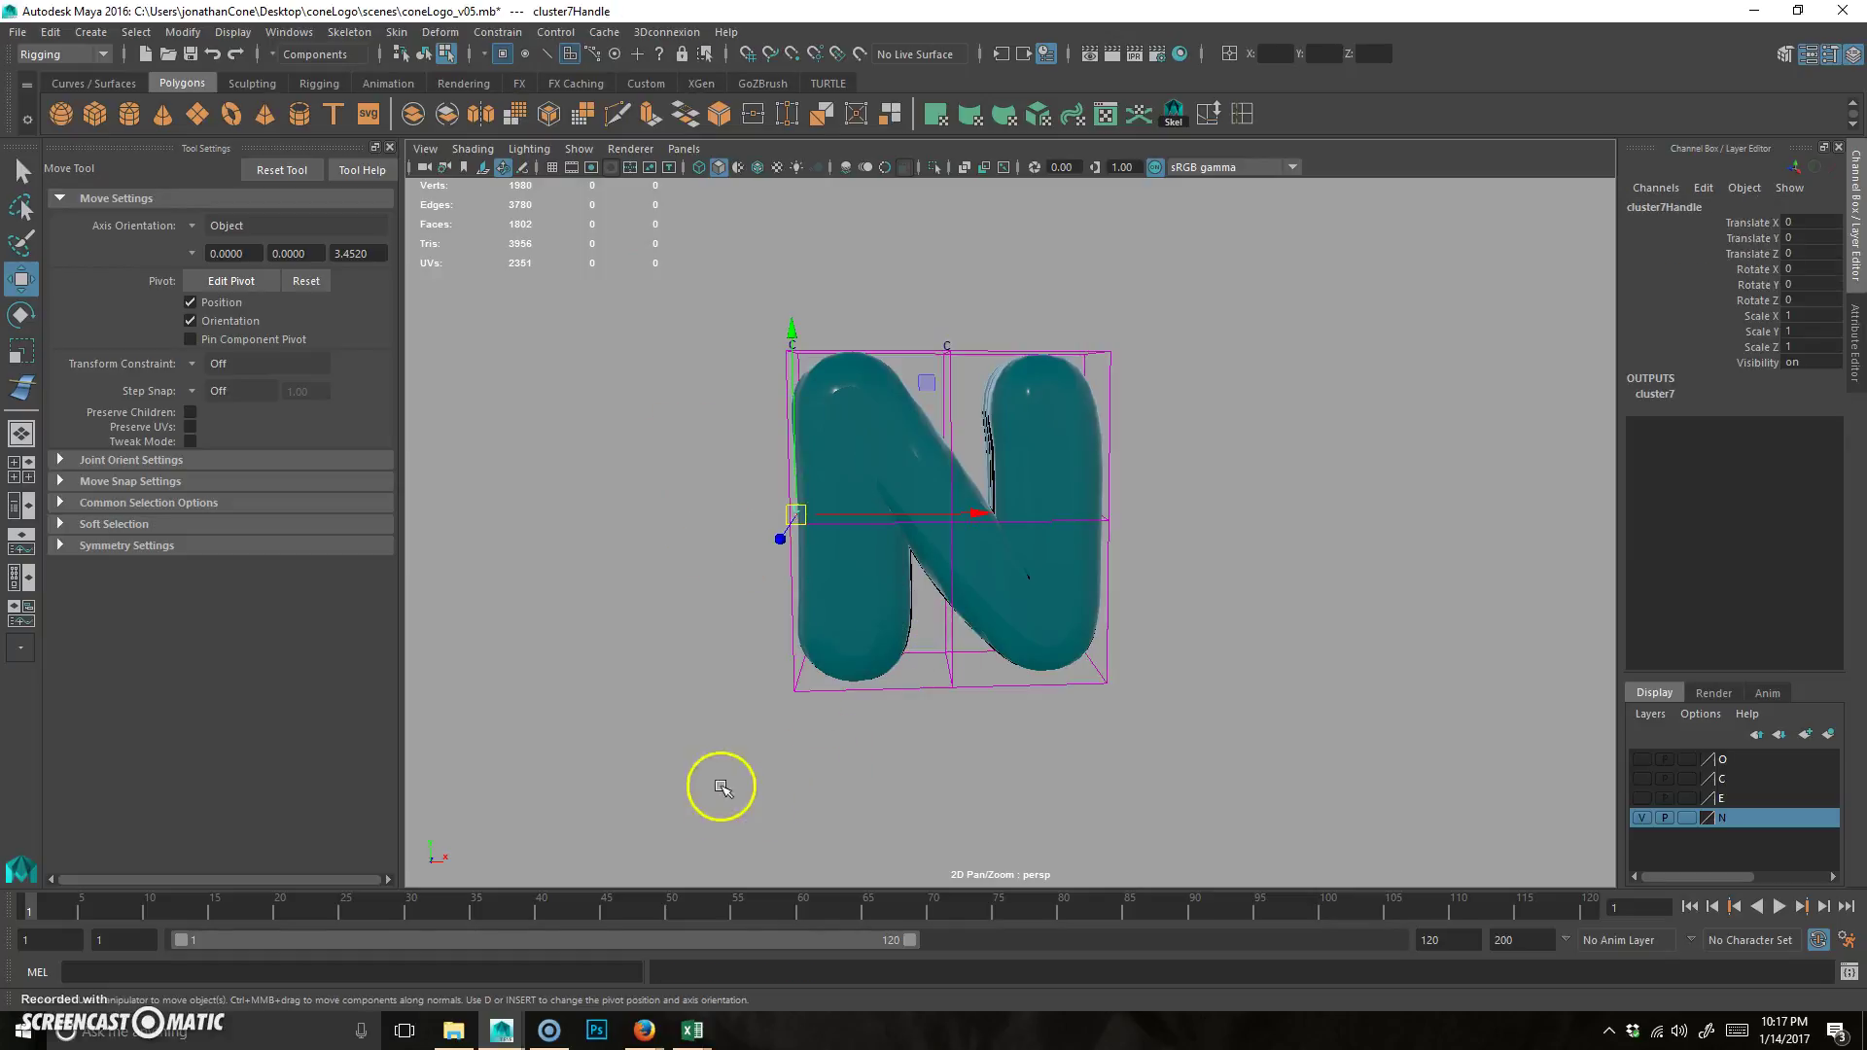
- Create a cluster from the front and back lattice points at the lower-left corner of the N
{"action": "left_click_drag", "start_coordinate": [725, 795], "coordinate": [833, 654]}
{"action": "left_click", "coordinate": [1034, 713]}
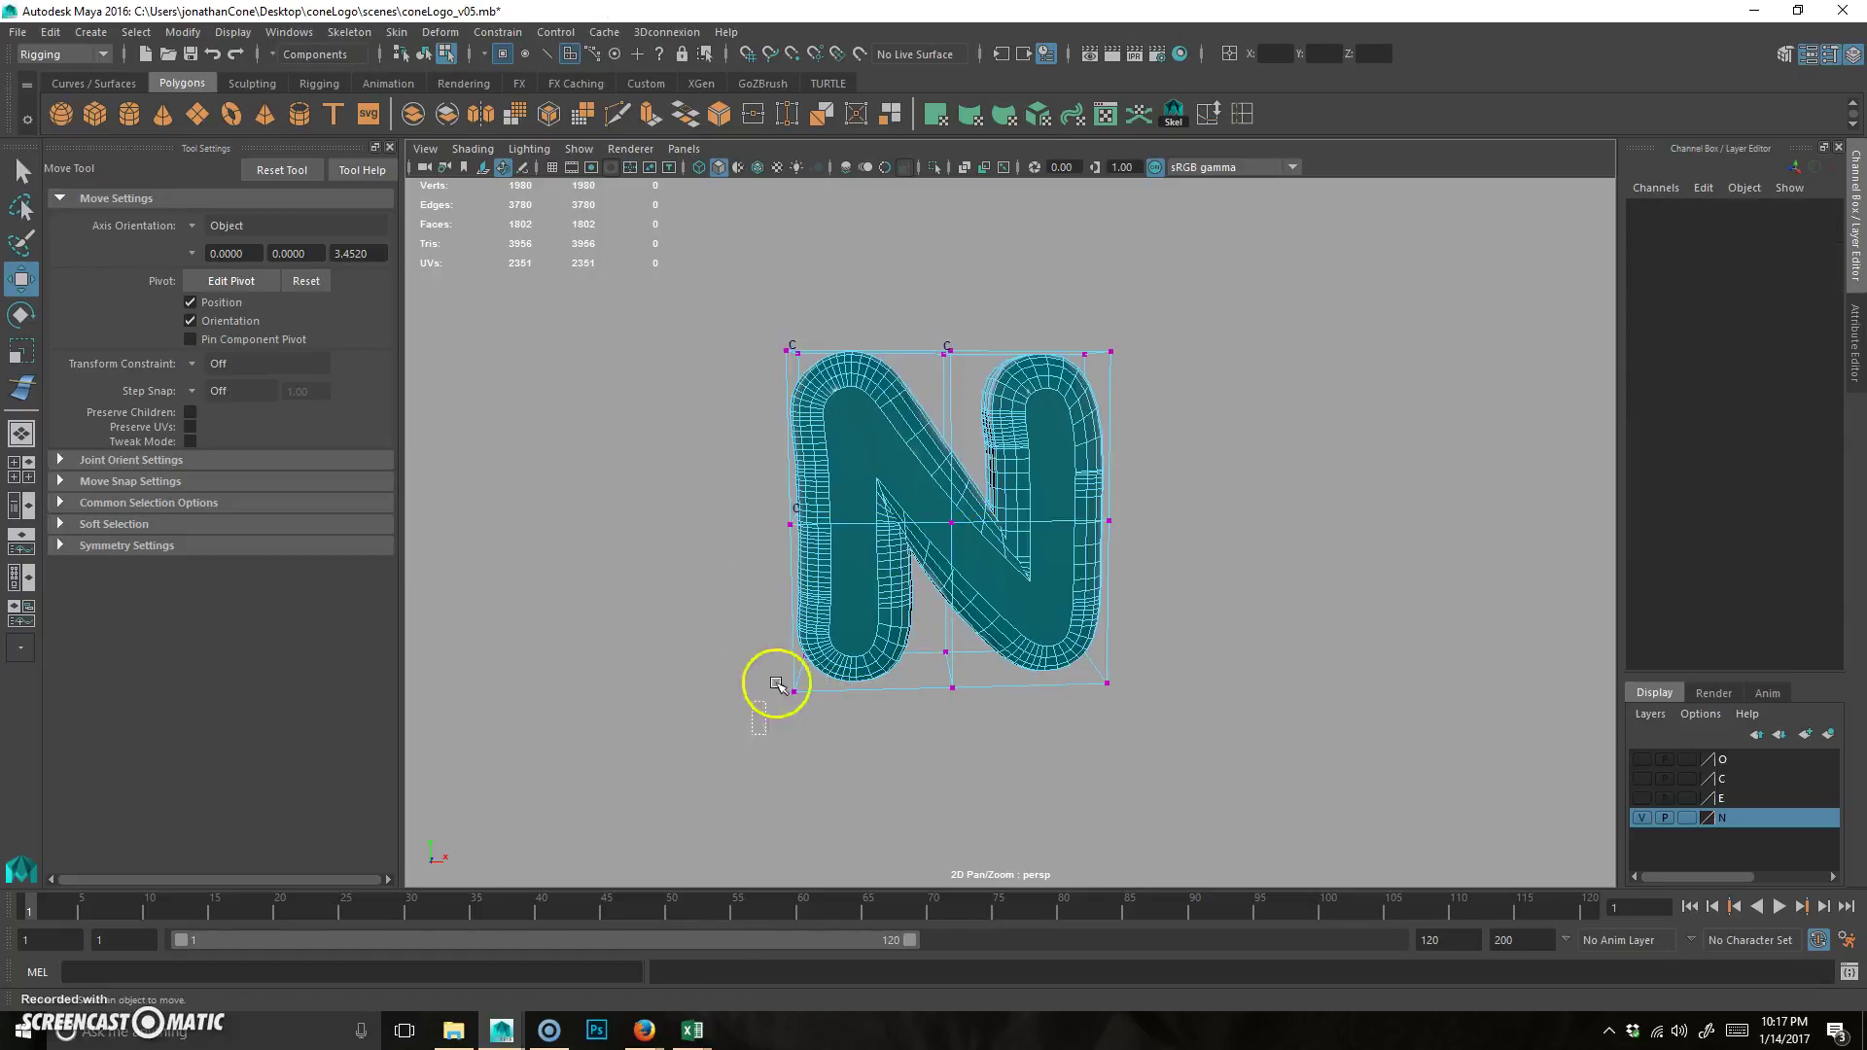
{"action": "left_click_drag", "start_coordinate": [756, 724], "coordinate": [838, 612]}
{"action": "key", "text": "g"}
- Create one cluster from the two bottom-middle lattice points and another from the two center points
{"action": "left_click_drag", "start_coordinate": [902, 772], "coordinate": [990, 625]}
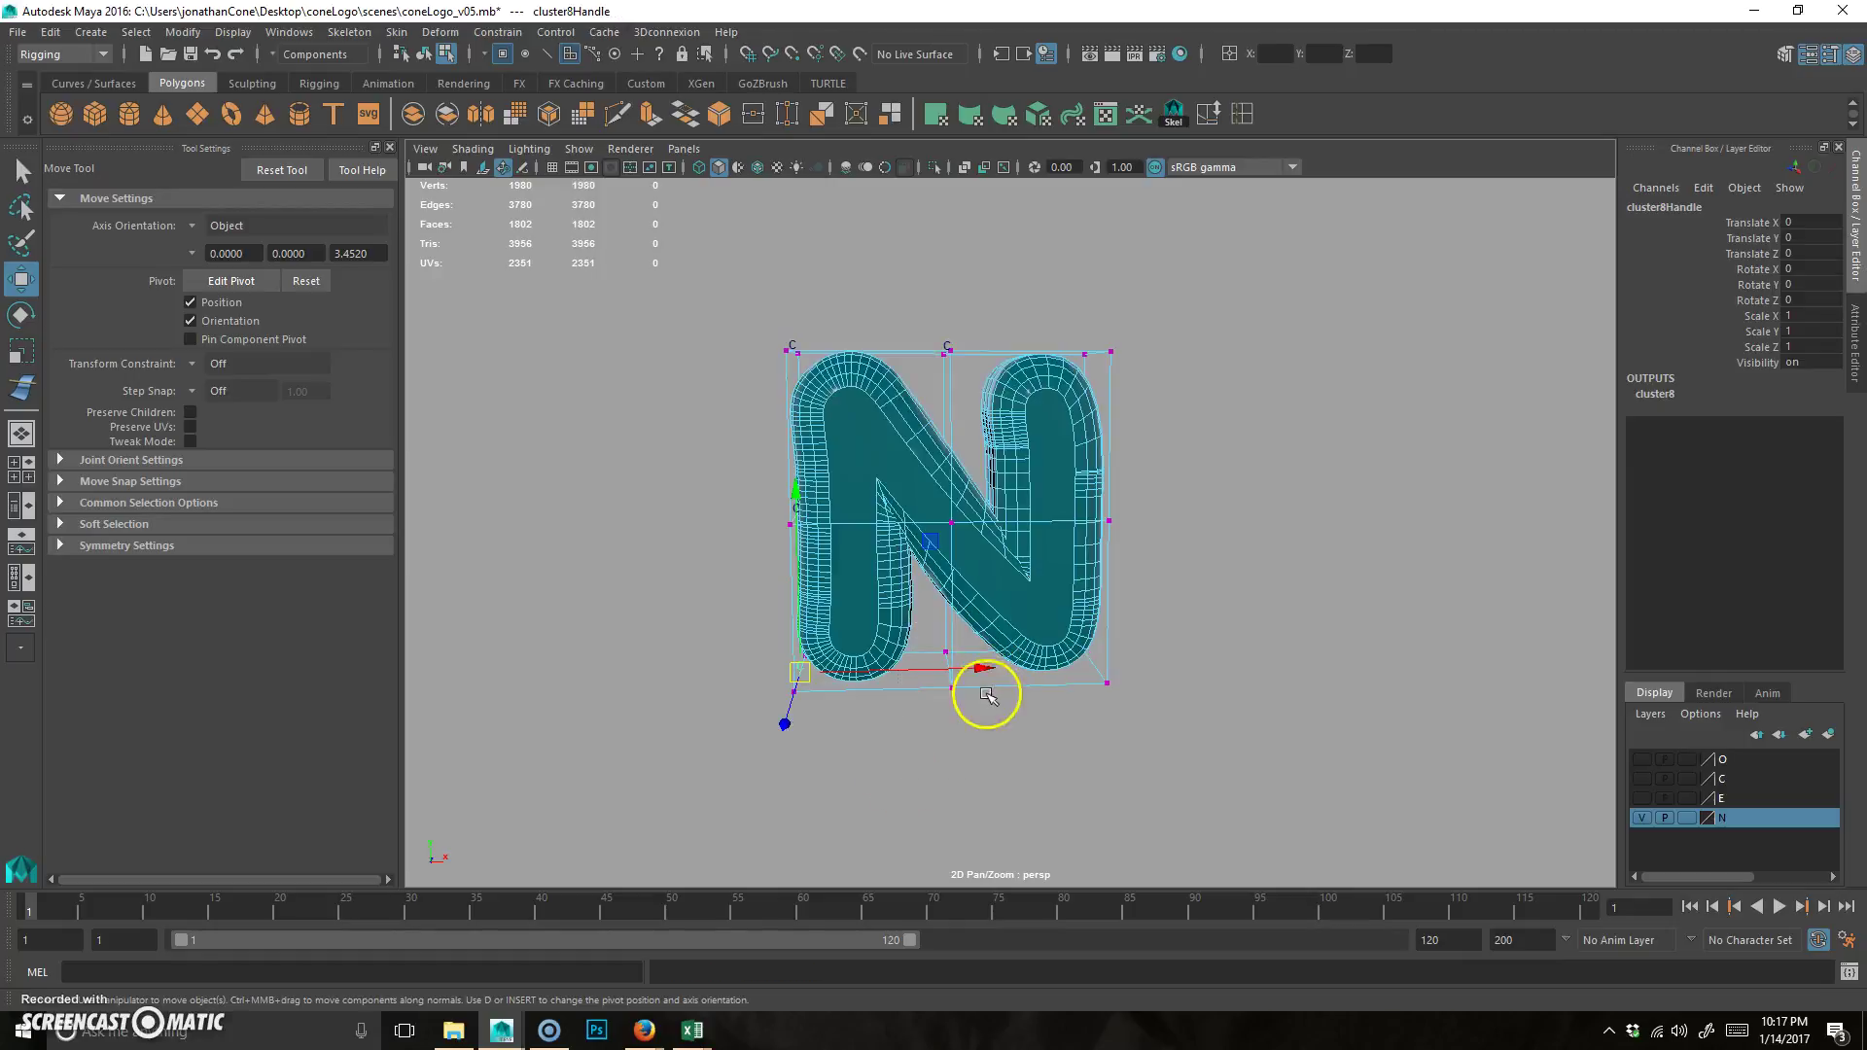
{"action": "left_click_drag", "start_coordinate": [933, 713], "coordinate": [968, 649]}
{"action": "key", "text": "g"}
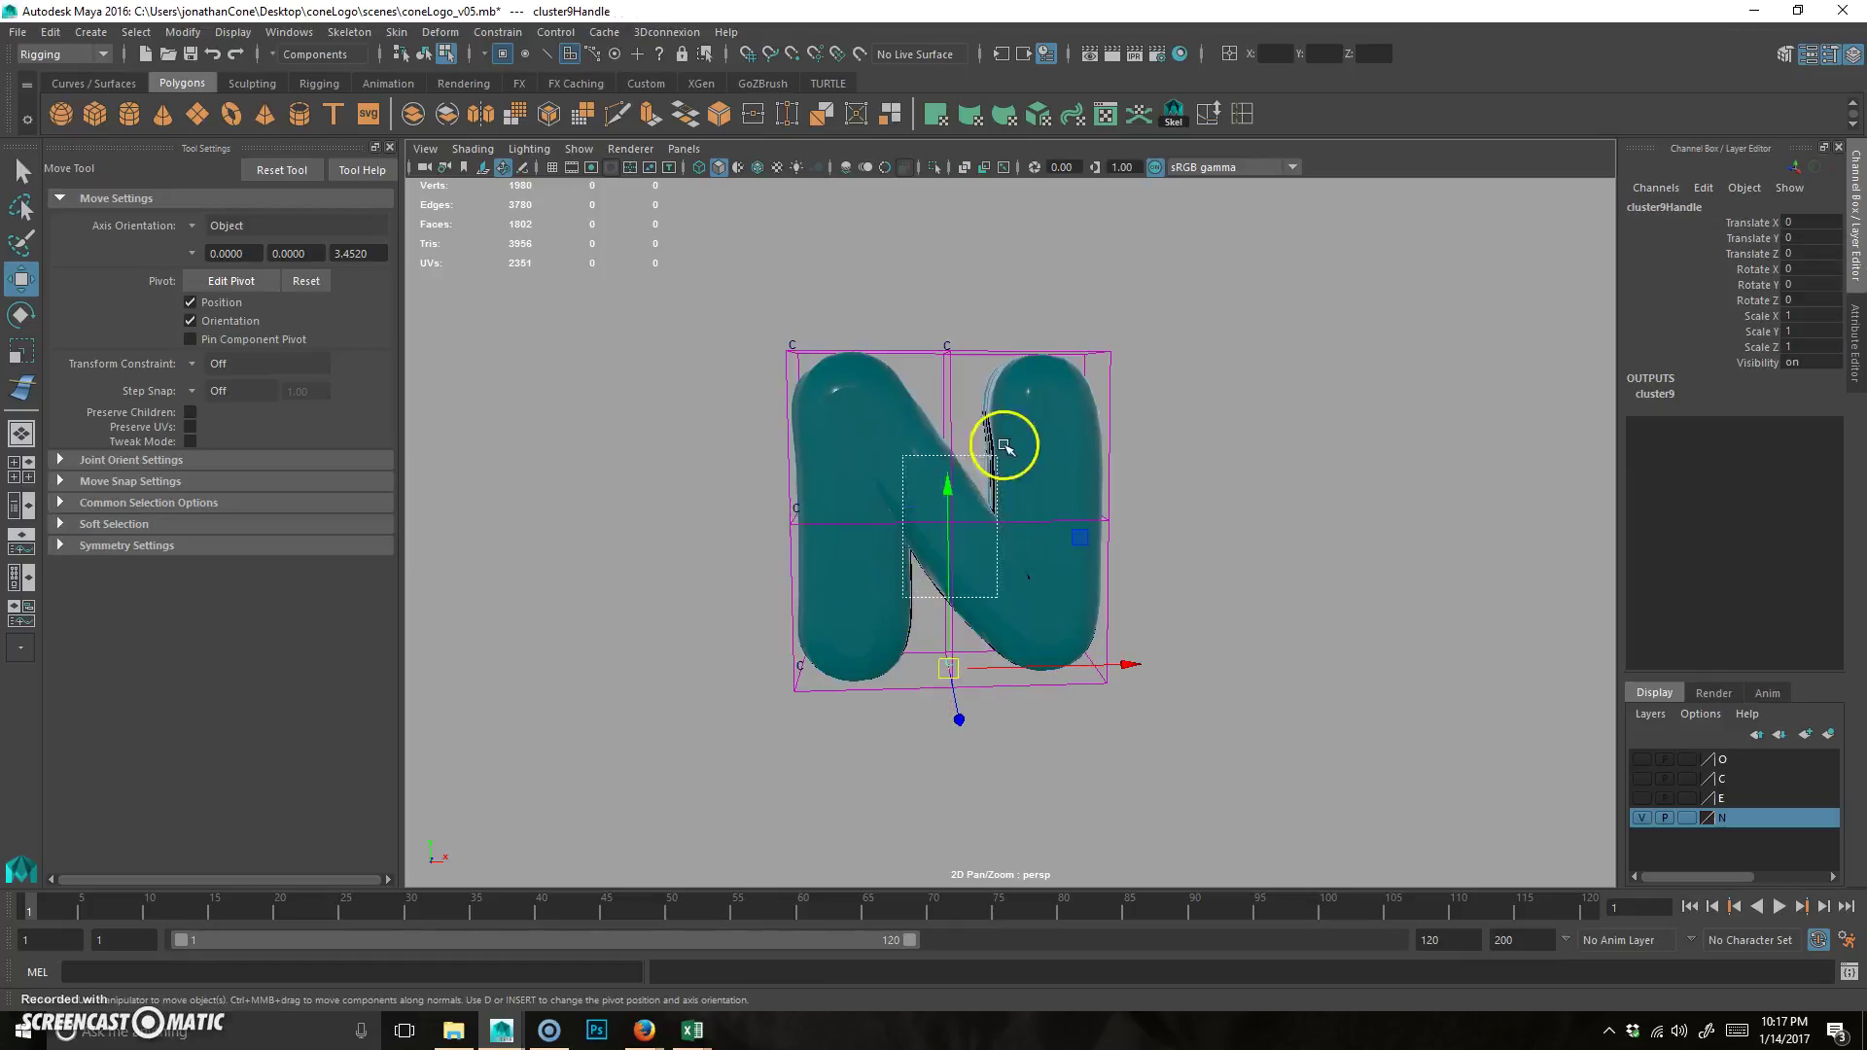
{"action": "left_click_drag", "start_coordinate": [911, 586], "coordinate": [1006, 441]}
{"action": "key", "text": "g"}
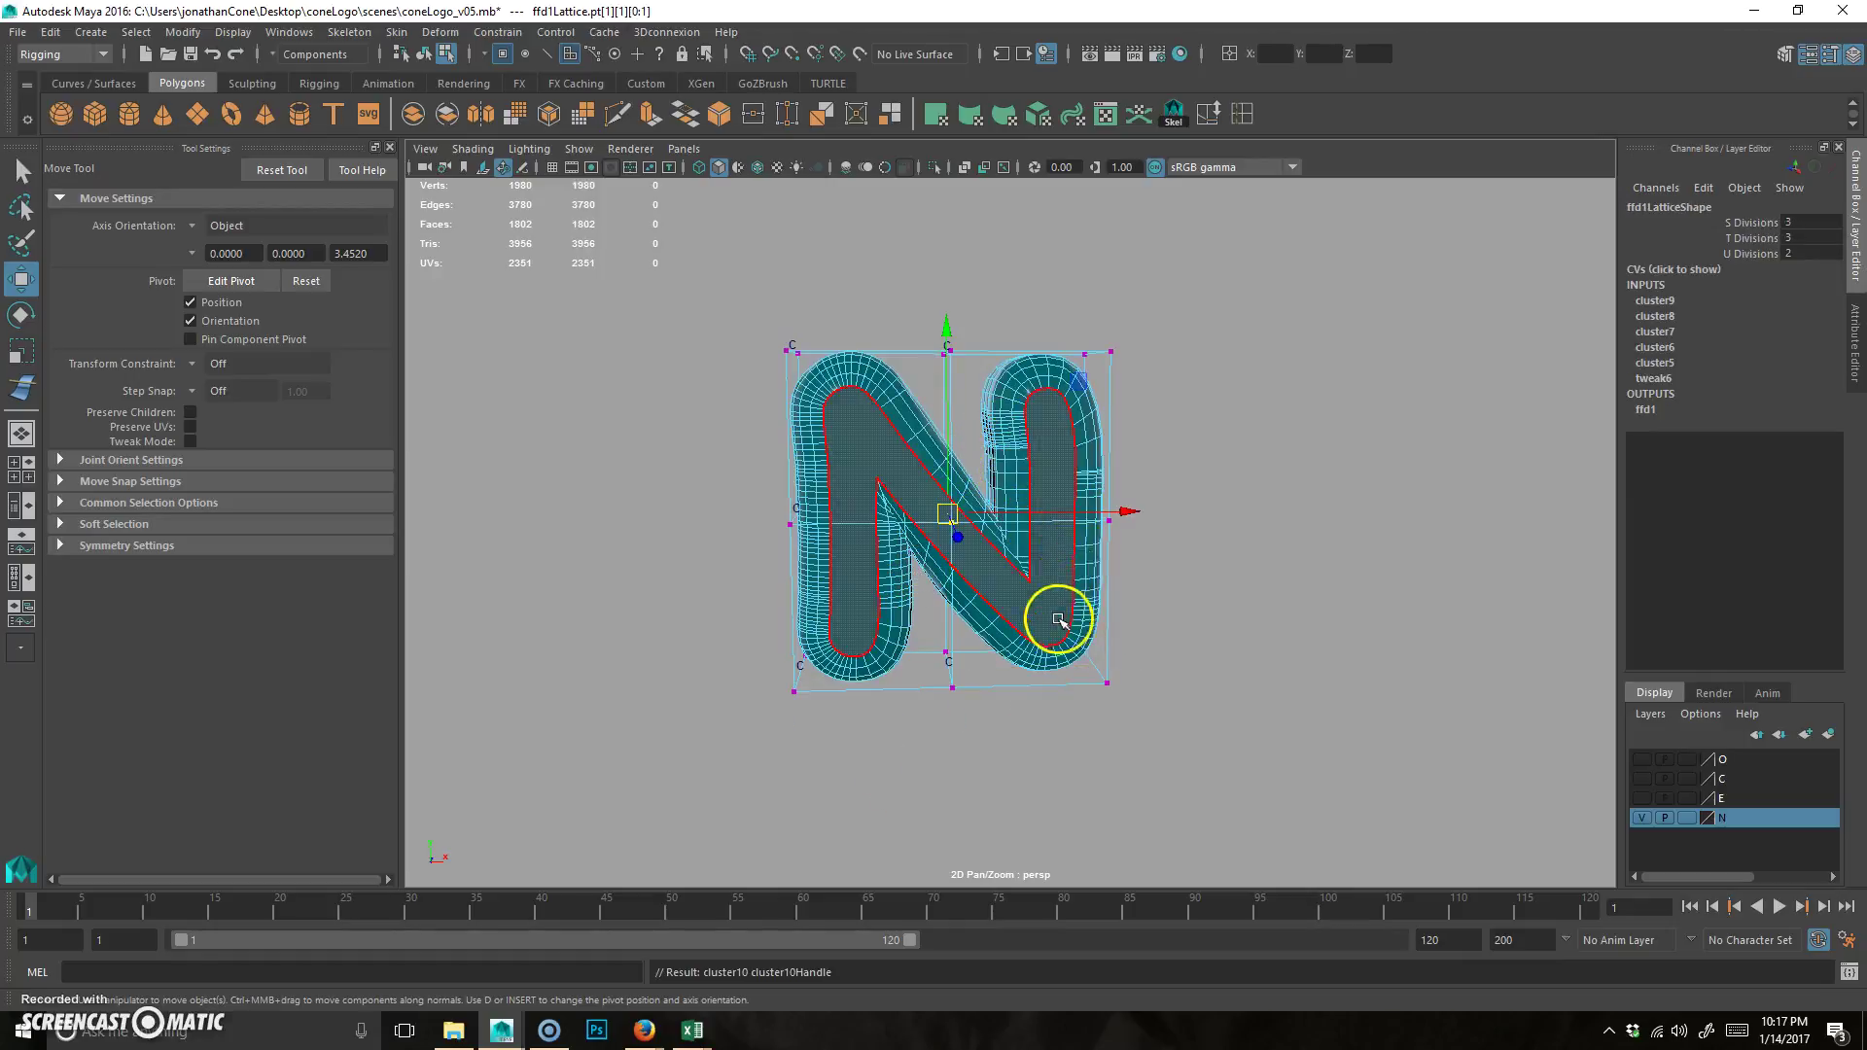
- Create separate clusters from the lower, middle and upper lattice point pairs along the right edge, and clear the selection
{"action": "left_click_drag", "start_coordinate": [1057, 792], "coordinate": [1201, 603]}
{"action": "left_click_drag", "start_coordinate": [1055, 723], "coordinate": [1234, 575]}
{"action": "key", "text": "g"}
{"action": "left_click_drag", "start_coordinate": [1162, 503], "coordinate": [1040, 558]}
{"action": "key", "text": "g"}
{"action": "left_click_drag", "start_coordinate": [1194, 285], "coordinate": [1012, 415]}
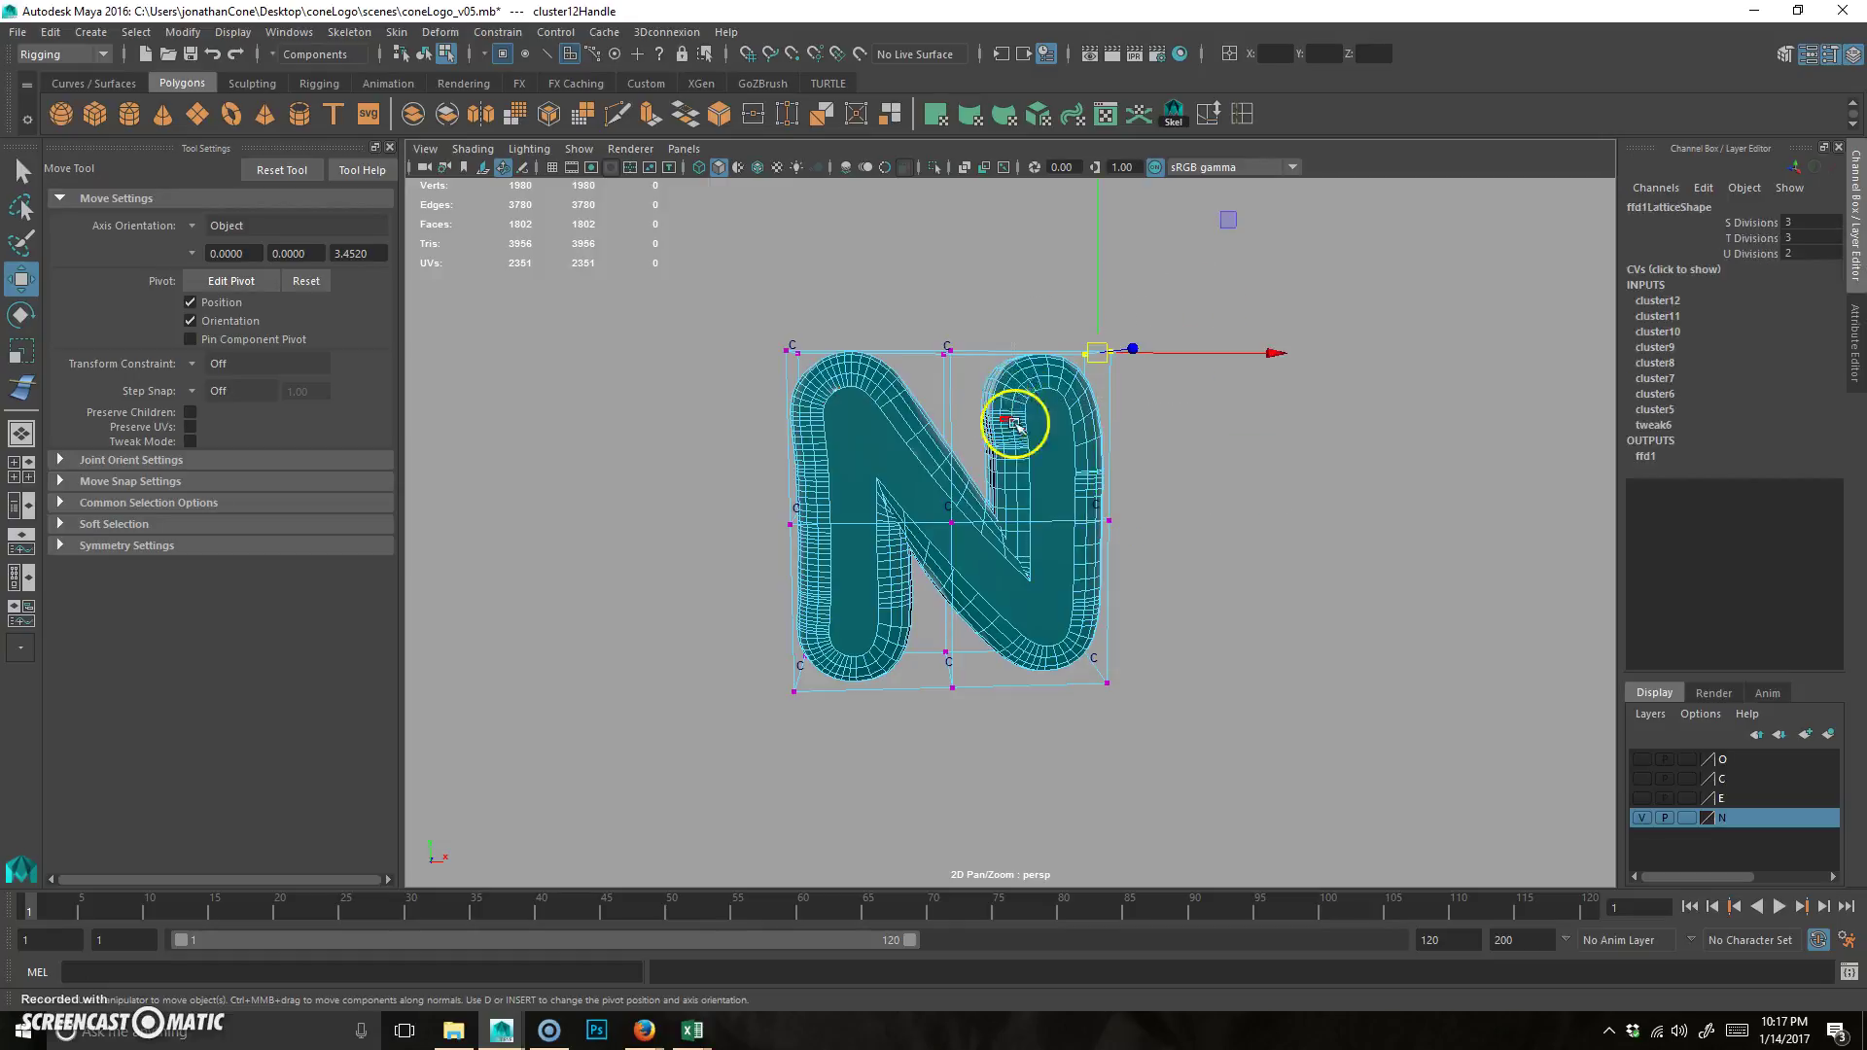
{"action": "key", "text": "g"}
{"action": "left_click", "coordinate": [1408, 430]}
- Create a NURBS circle at the origin as a controller curve for the clusters
{"action": "left_click_drag", "start_coordinate": [1090, 630], "coordinate": [1016, 457], "text": "alt"}
{"action": "left_click_drag", "start_coordinate": [1025, 708], "coordinate": [1310, 514], "text": "alt"}
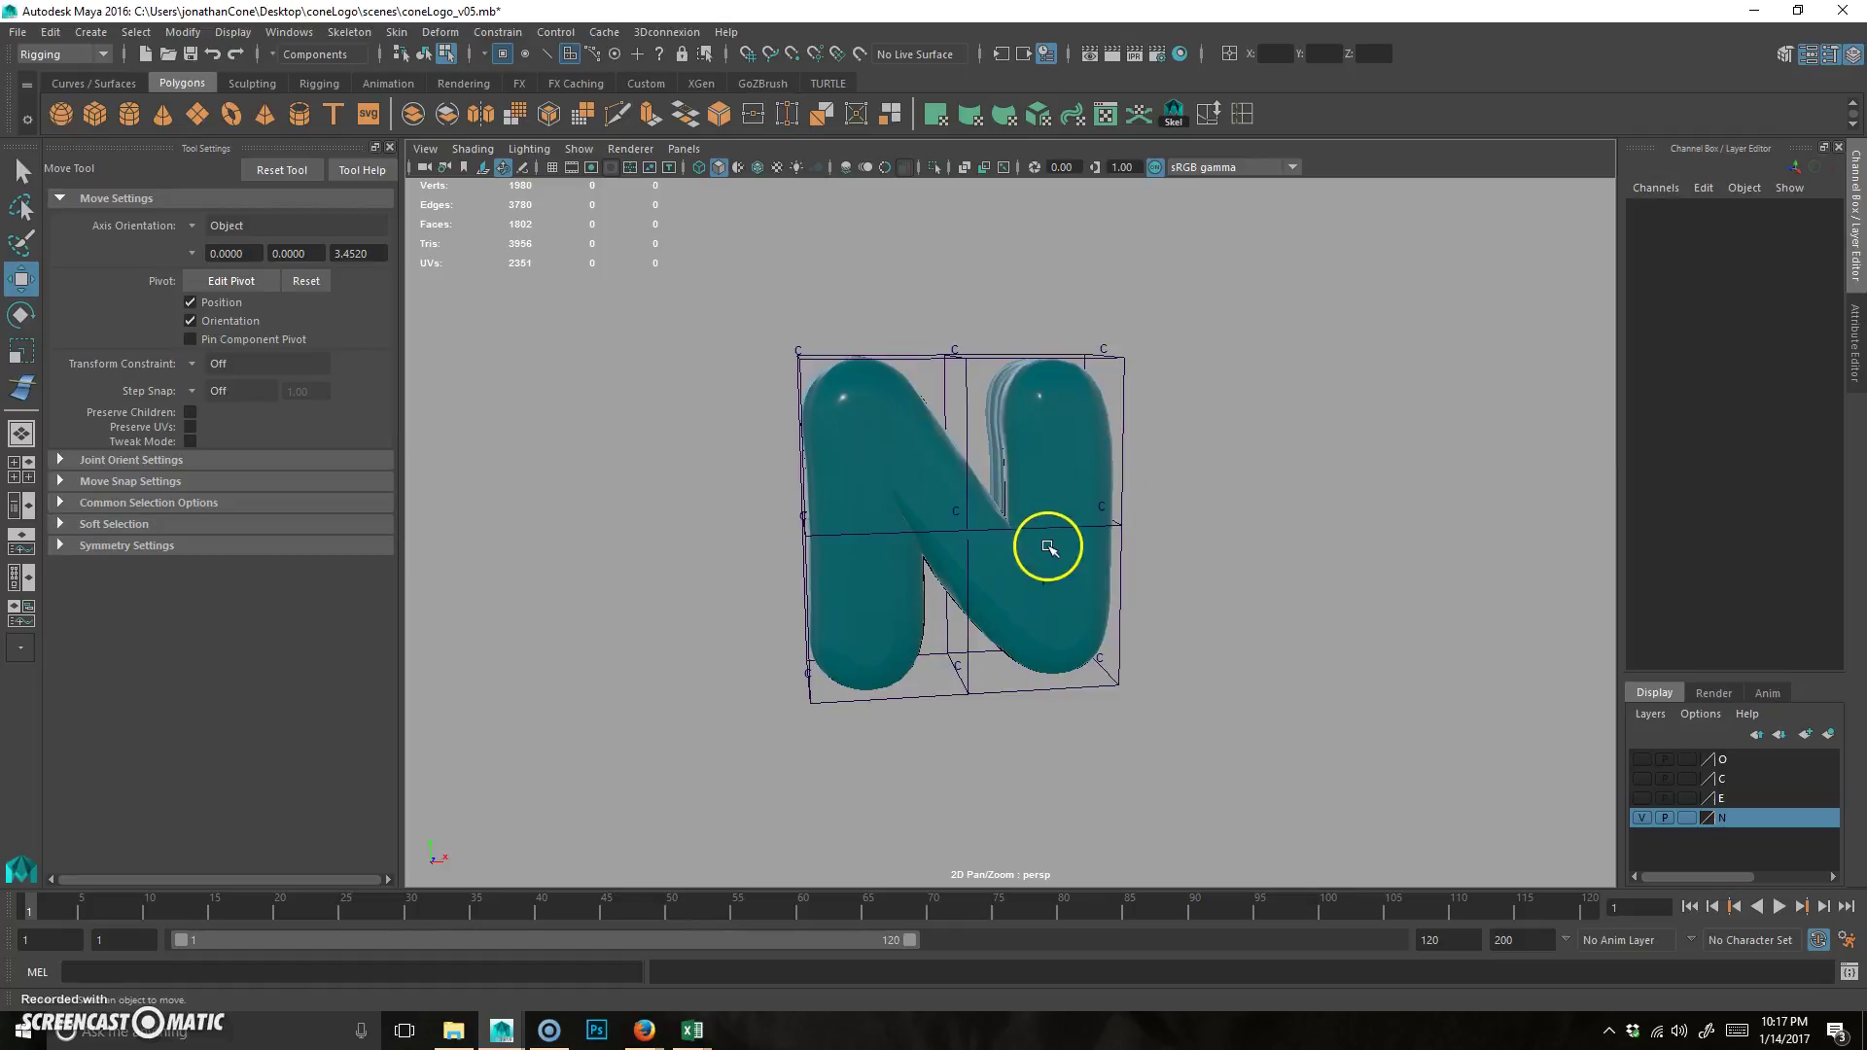
{"action": "left_click_drag", "start_coordinate": [1307, 457], "coordinate": [1284, 458], "text": "alt"}
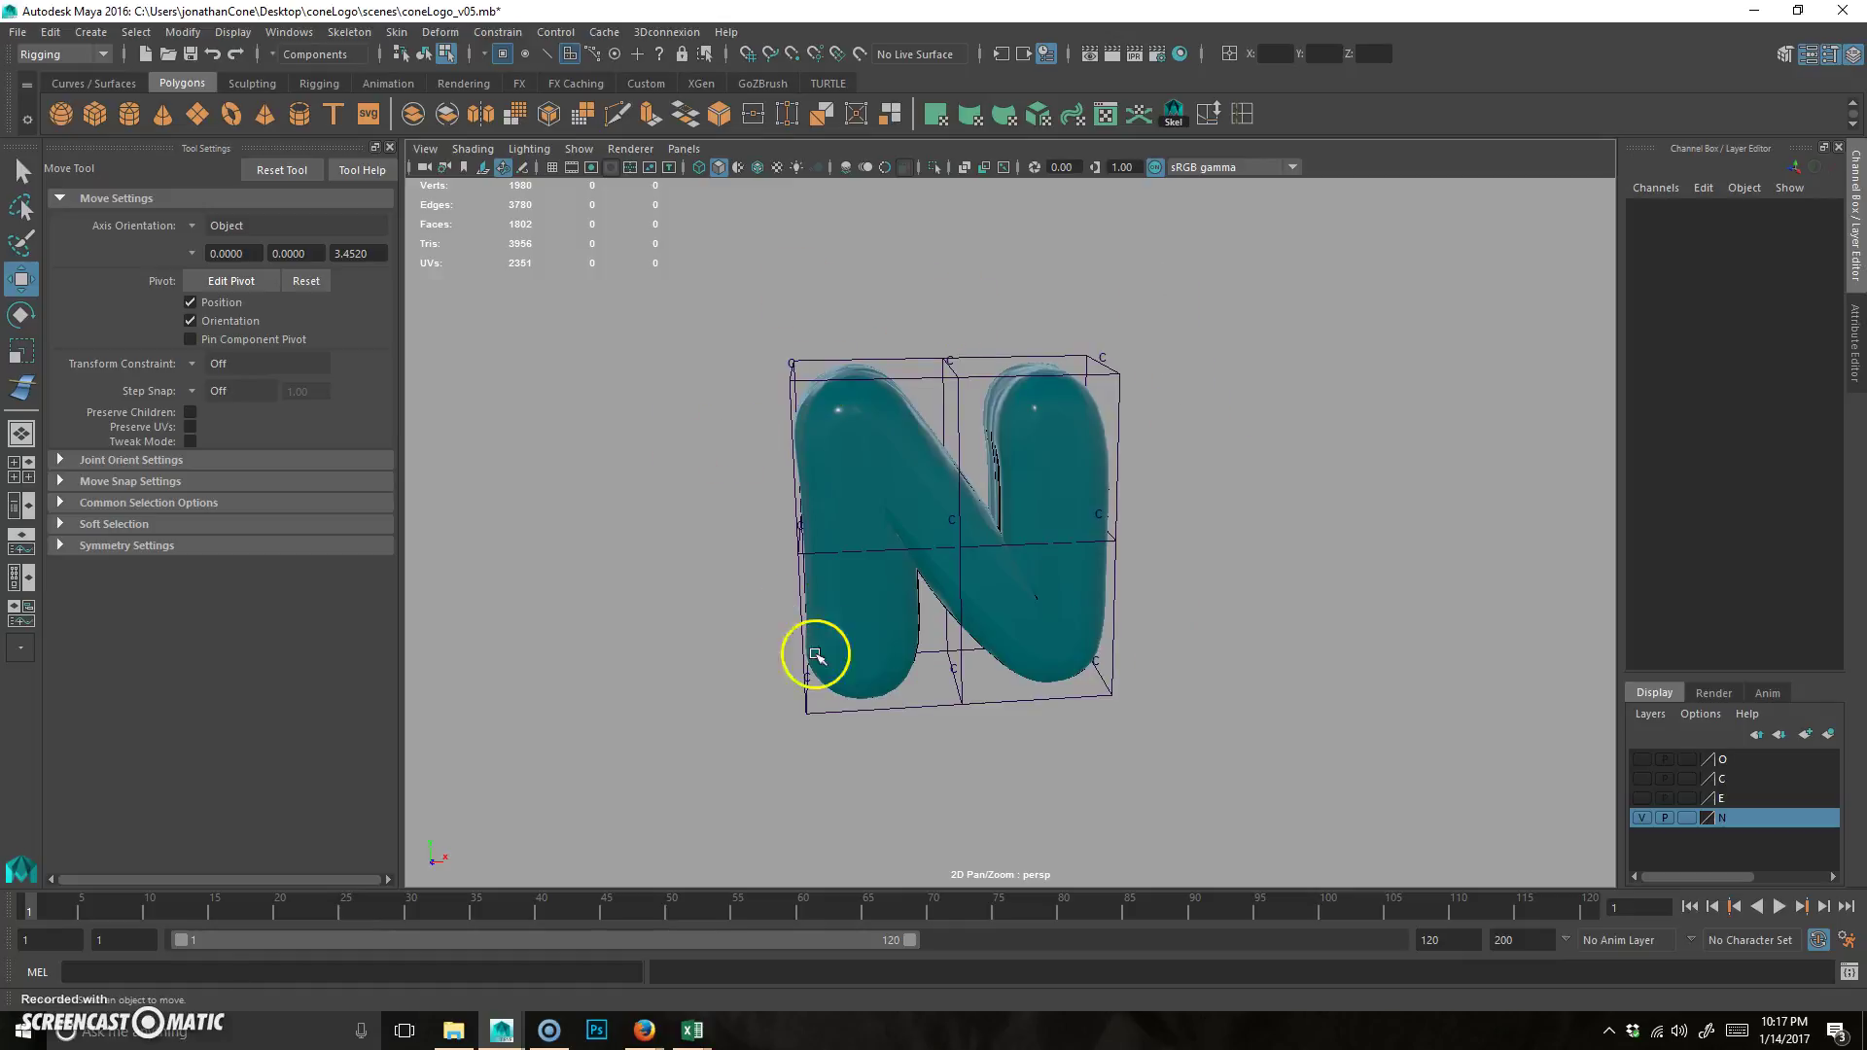
{"action": "left_click_drag", "start_coordinate": [1047, 497], "coordinate": [891, 570], "text": "alt"}
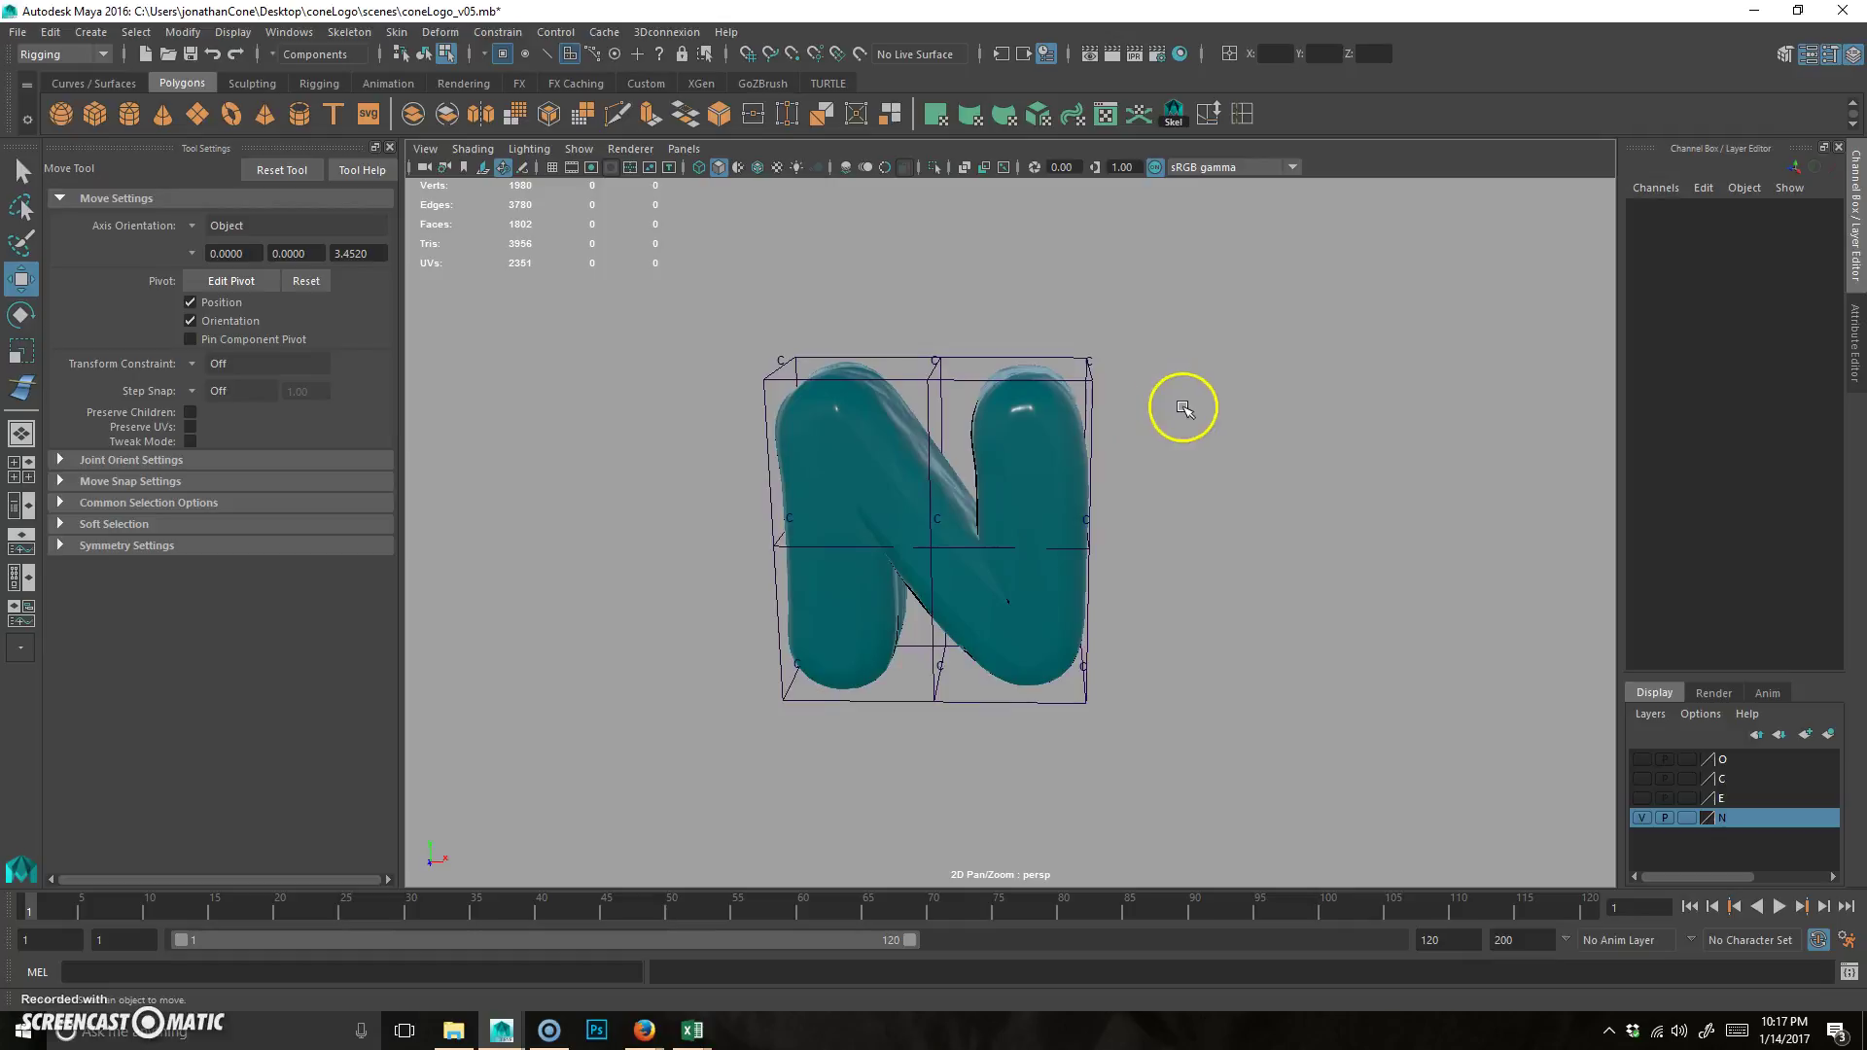
{"action": "left_click_drag", "start_coordinate": [1179, 405], "coordinate": [1118, 547], "text": "alt"}
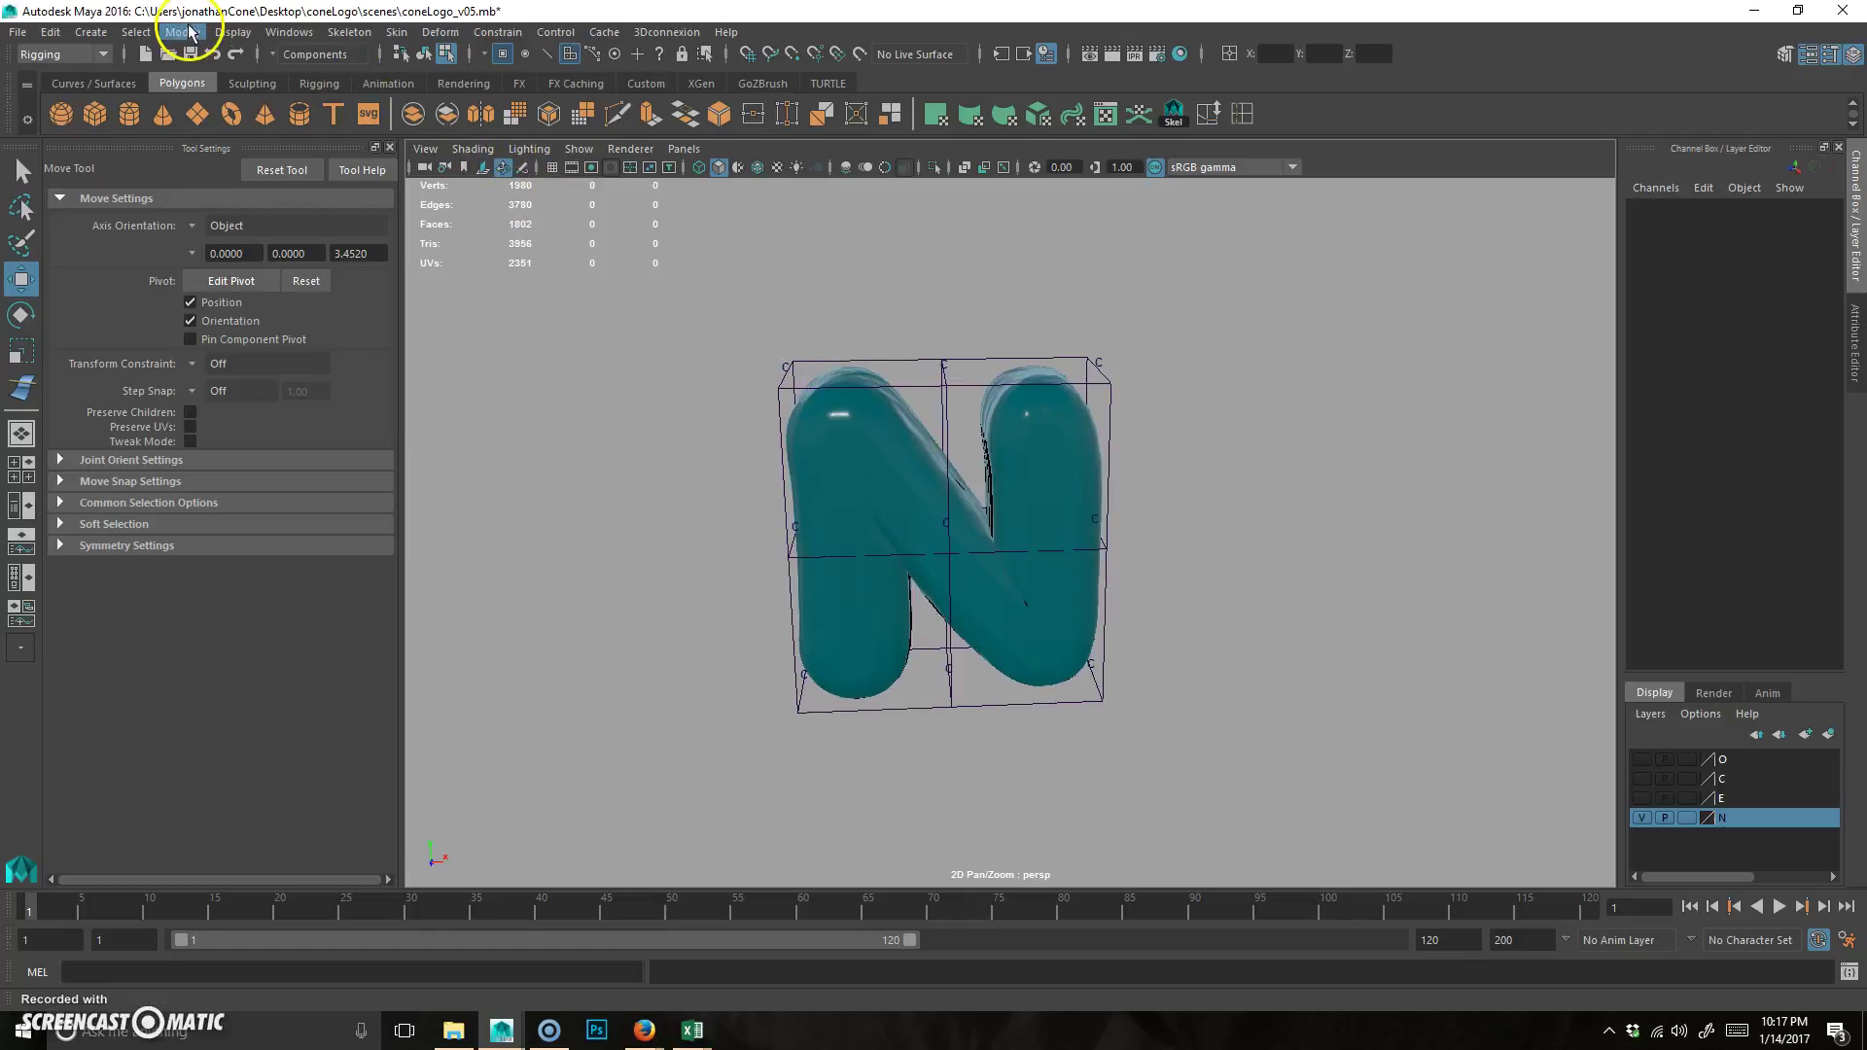
{"action": "left_click", "coordinate": [97, 31]}
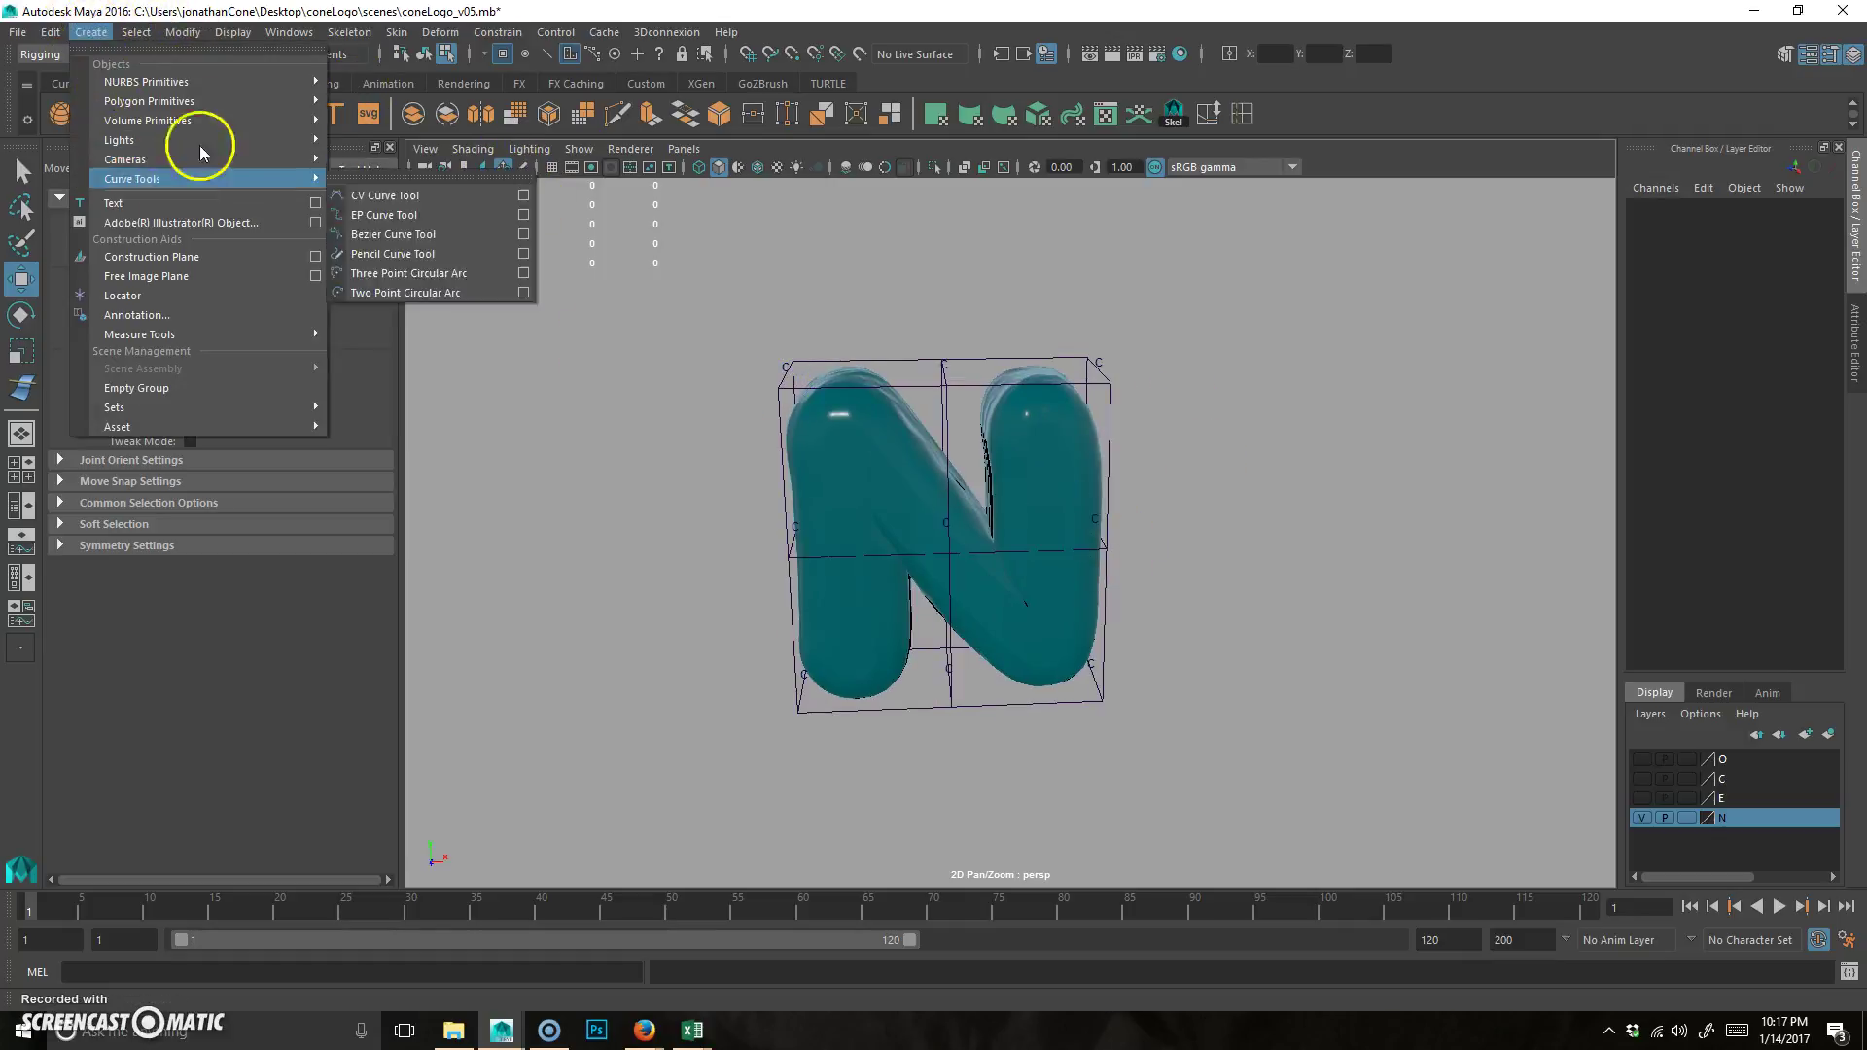
{"action": "mouse_move", "coordinate": [233, 83]}
{"action": "left_click", "coordinate": [441, 212]}
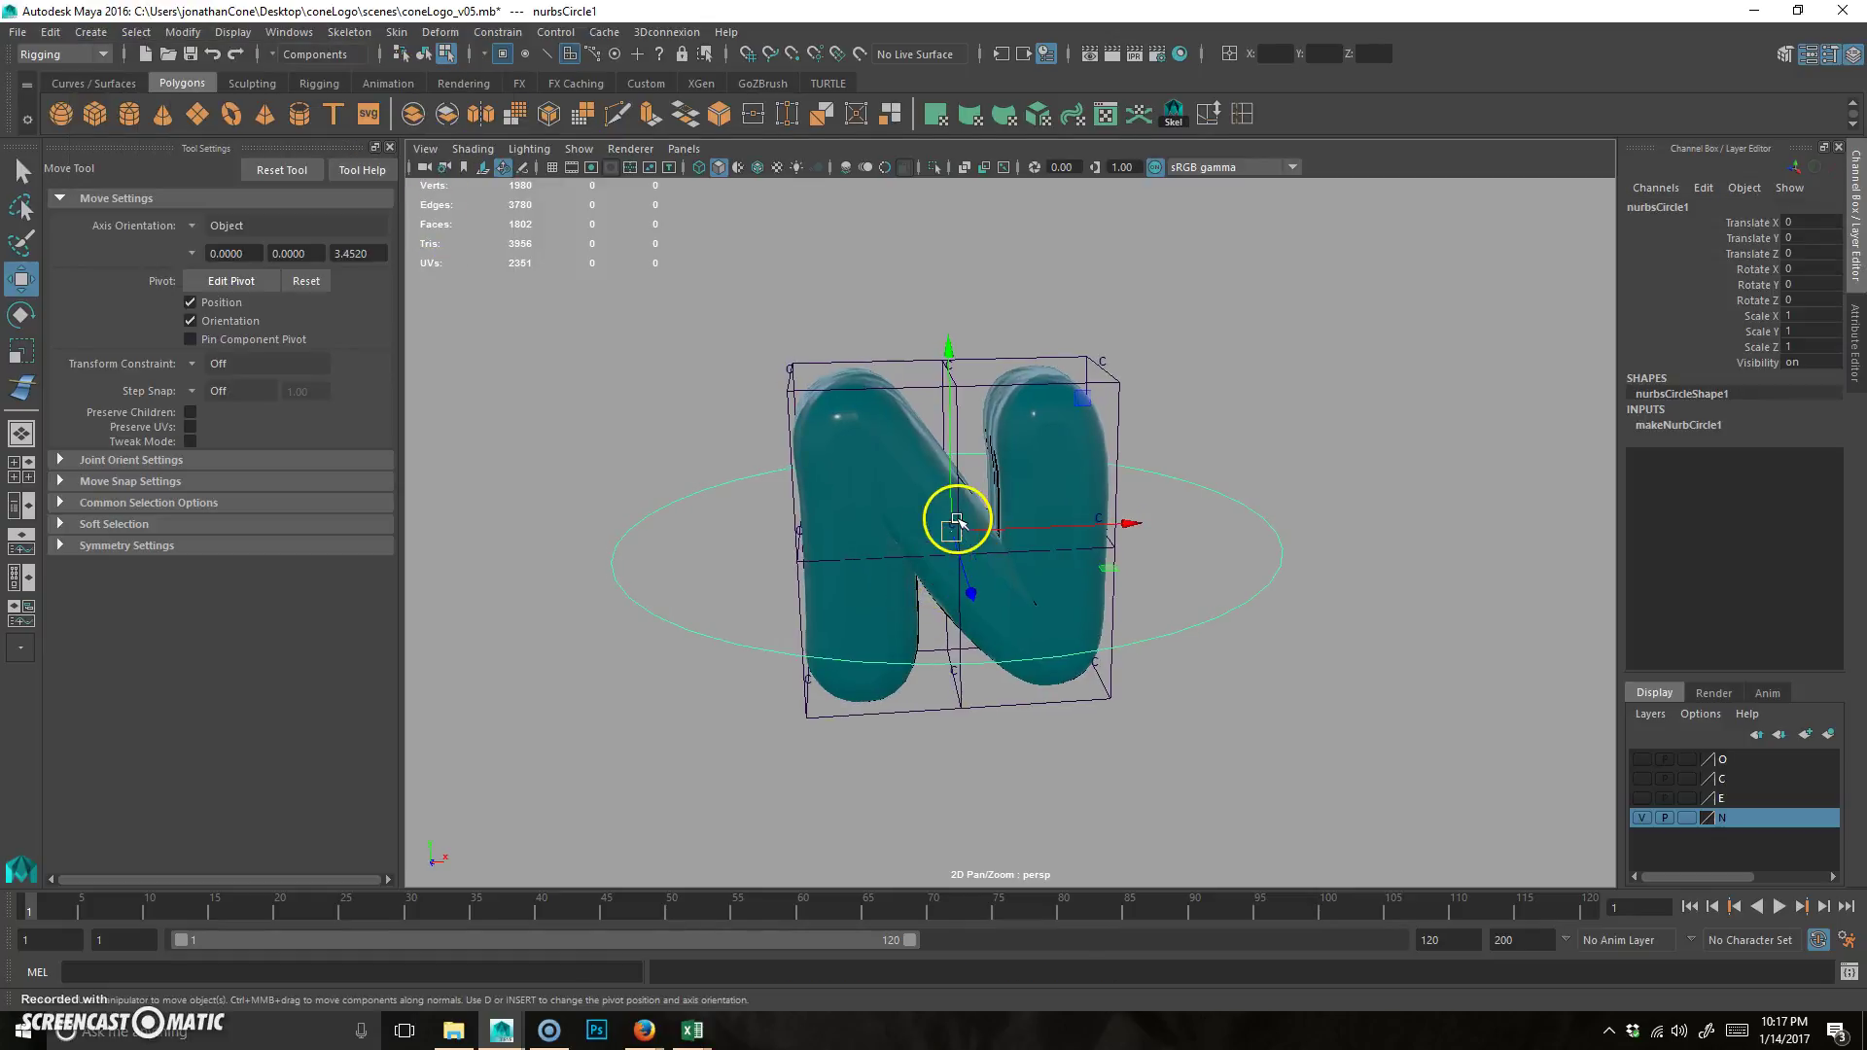
{"action": "left_click_drag", "start_coordinate": [955, 542], "coordinate": [787, 361]}
{"action": "left_click_drag", "start_coordinate": [1209, 625], "coordinate": [1063, 696], "text": "alt"}
{"action": "key", "text": "ctrl+z"}
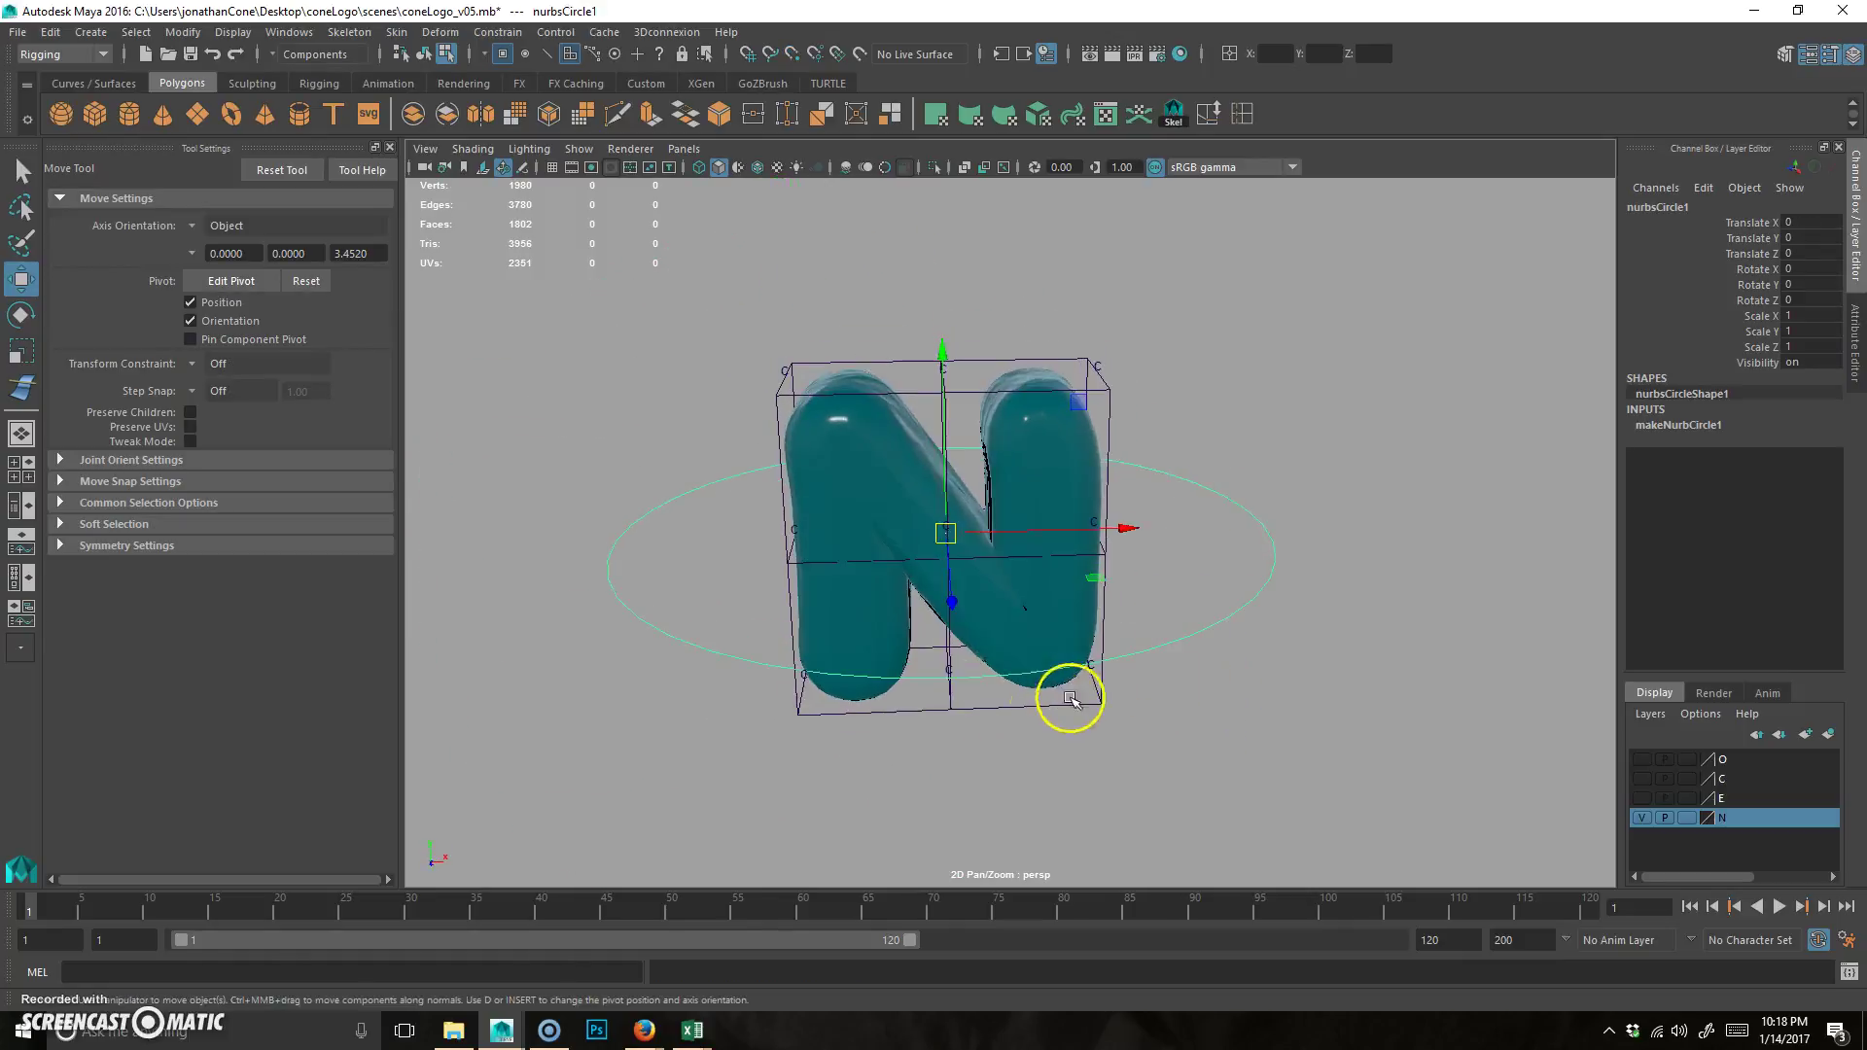
- Move the NURBS circle onto the cluster at the upper-left corner of the lattice using point snapping
{"action": "right_click_drag", "start_coordinate": [1062, 696], "coordinate": [1166, 621], "text": "alt"}
{"action": "left_click_drag", "start_coordinate": [1166, 622], "coordinate": [1183, 620], "text": "alt"}
{"action": "mouse_move", "coordinate": [1204, 591]}
{"action": "left_mouse_down", "text": "alt"}
{"action": "mouse_move", "coordinate": [1117, 571]}
{"action": "mouse_move", "coordinate": [1050, 625]}
{"action": "mouse_move", "coordinate": [1238, 583]}
{"action": "left_mouse_up", "text": "alt"}
{"action": "right_click_drag", "start_coordinate": [1237, 583], "coordinate": [980, 601], "text": "alt"}
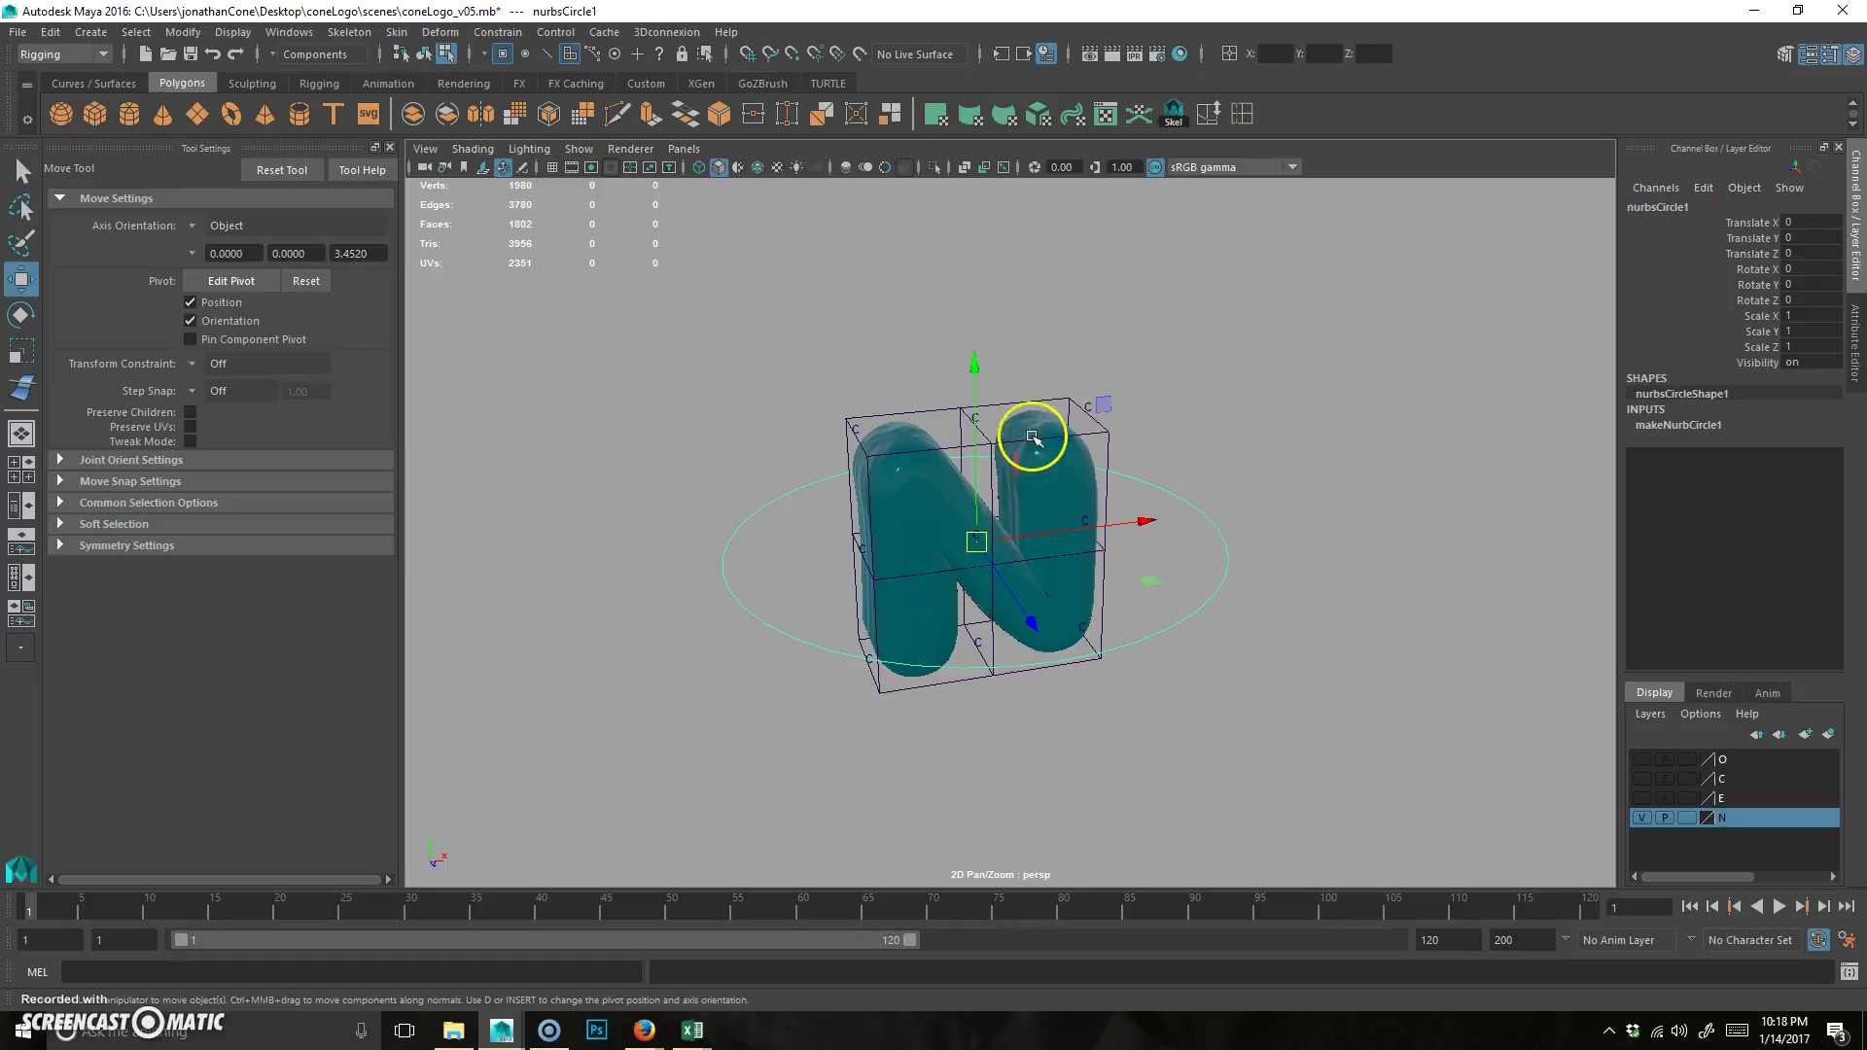
{"action": "left_click_drag", "start_coordinate": [977, 551], "coordinate": [877, 421]}
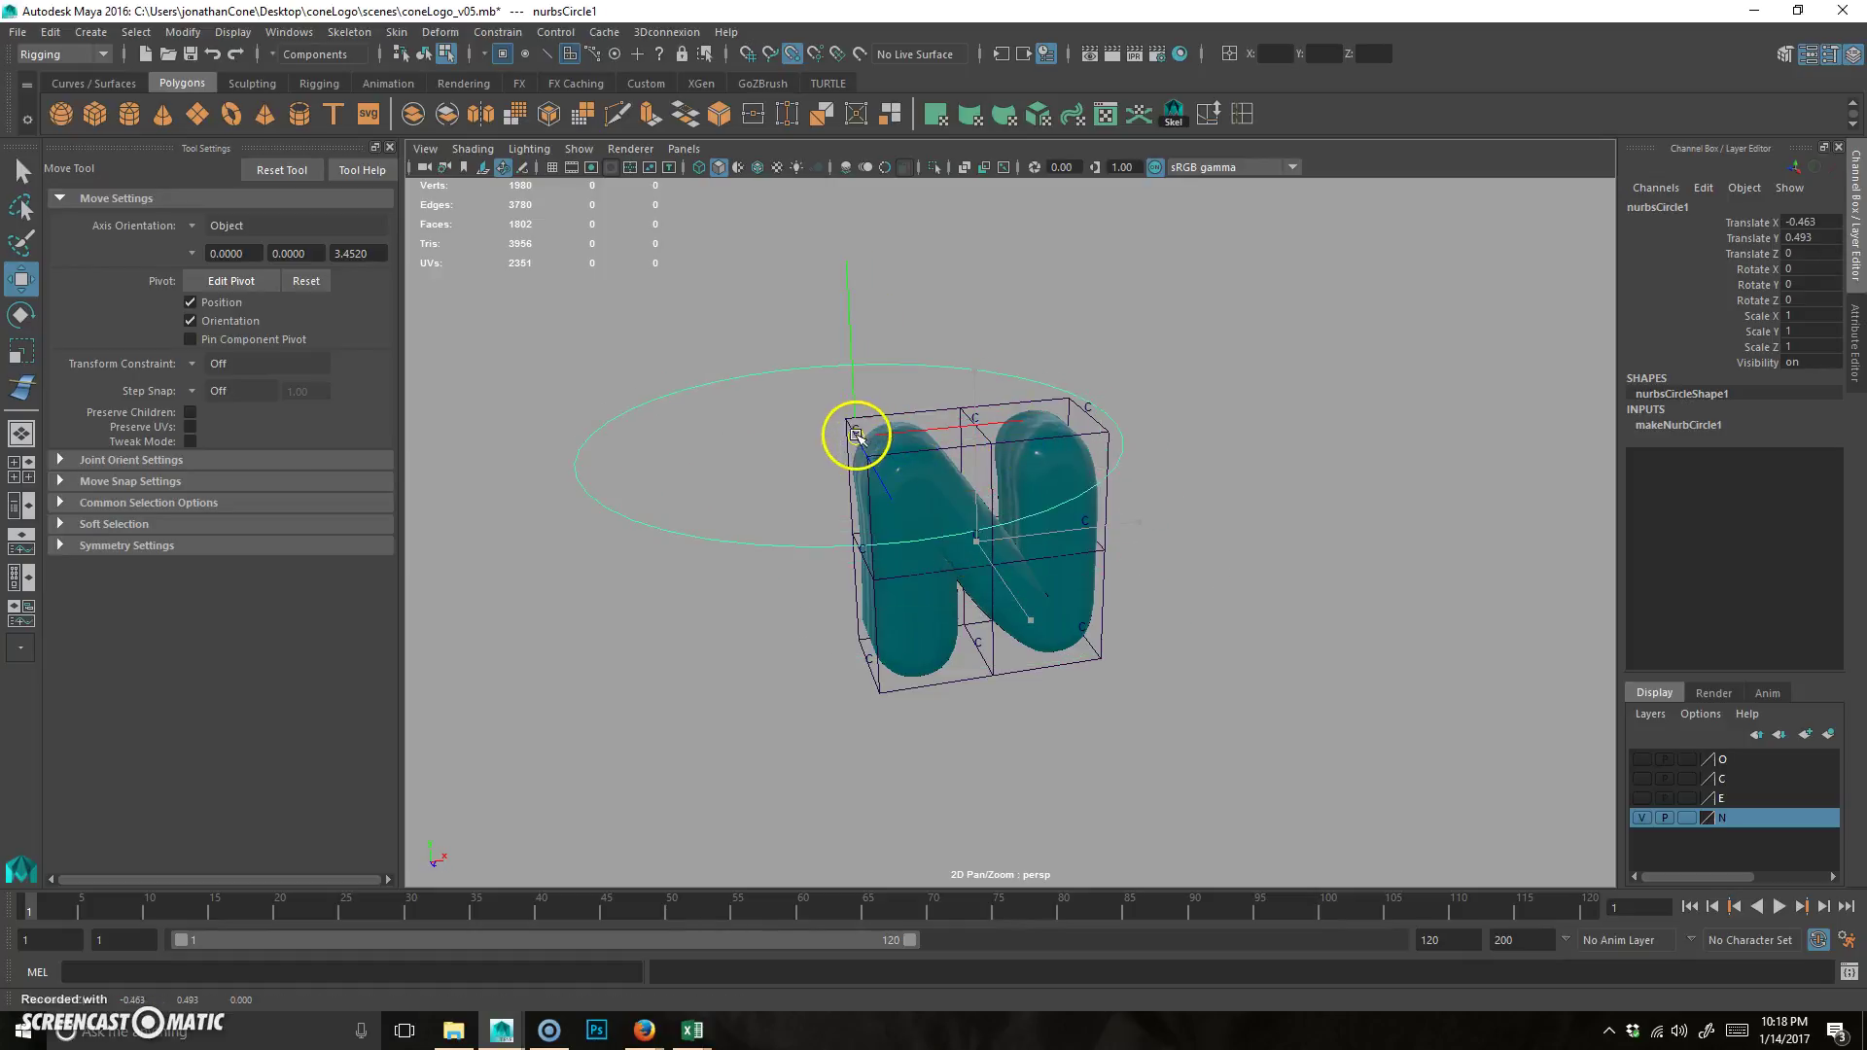
- Scale the NURBS circle down uniformly to 0.222
{"action": "left_click_drag", "start_coordinate": [1075, 596], "coordinate": [925, 571], "text": "alt"}
{"action": "right_click_drag", "start_coordinate": [924, 571], "coordinate": [871, 508], "text": "alt"}
{"action": "middle_click_drag", "start_coordinate": [871, 508], "coordinate": [954, 560], "text": "alt"}
{"action": "key", "text": "r"}
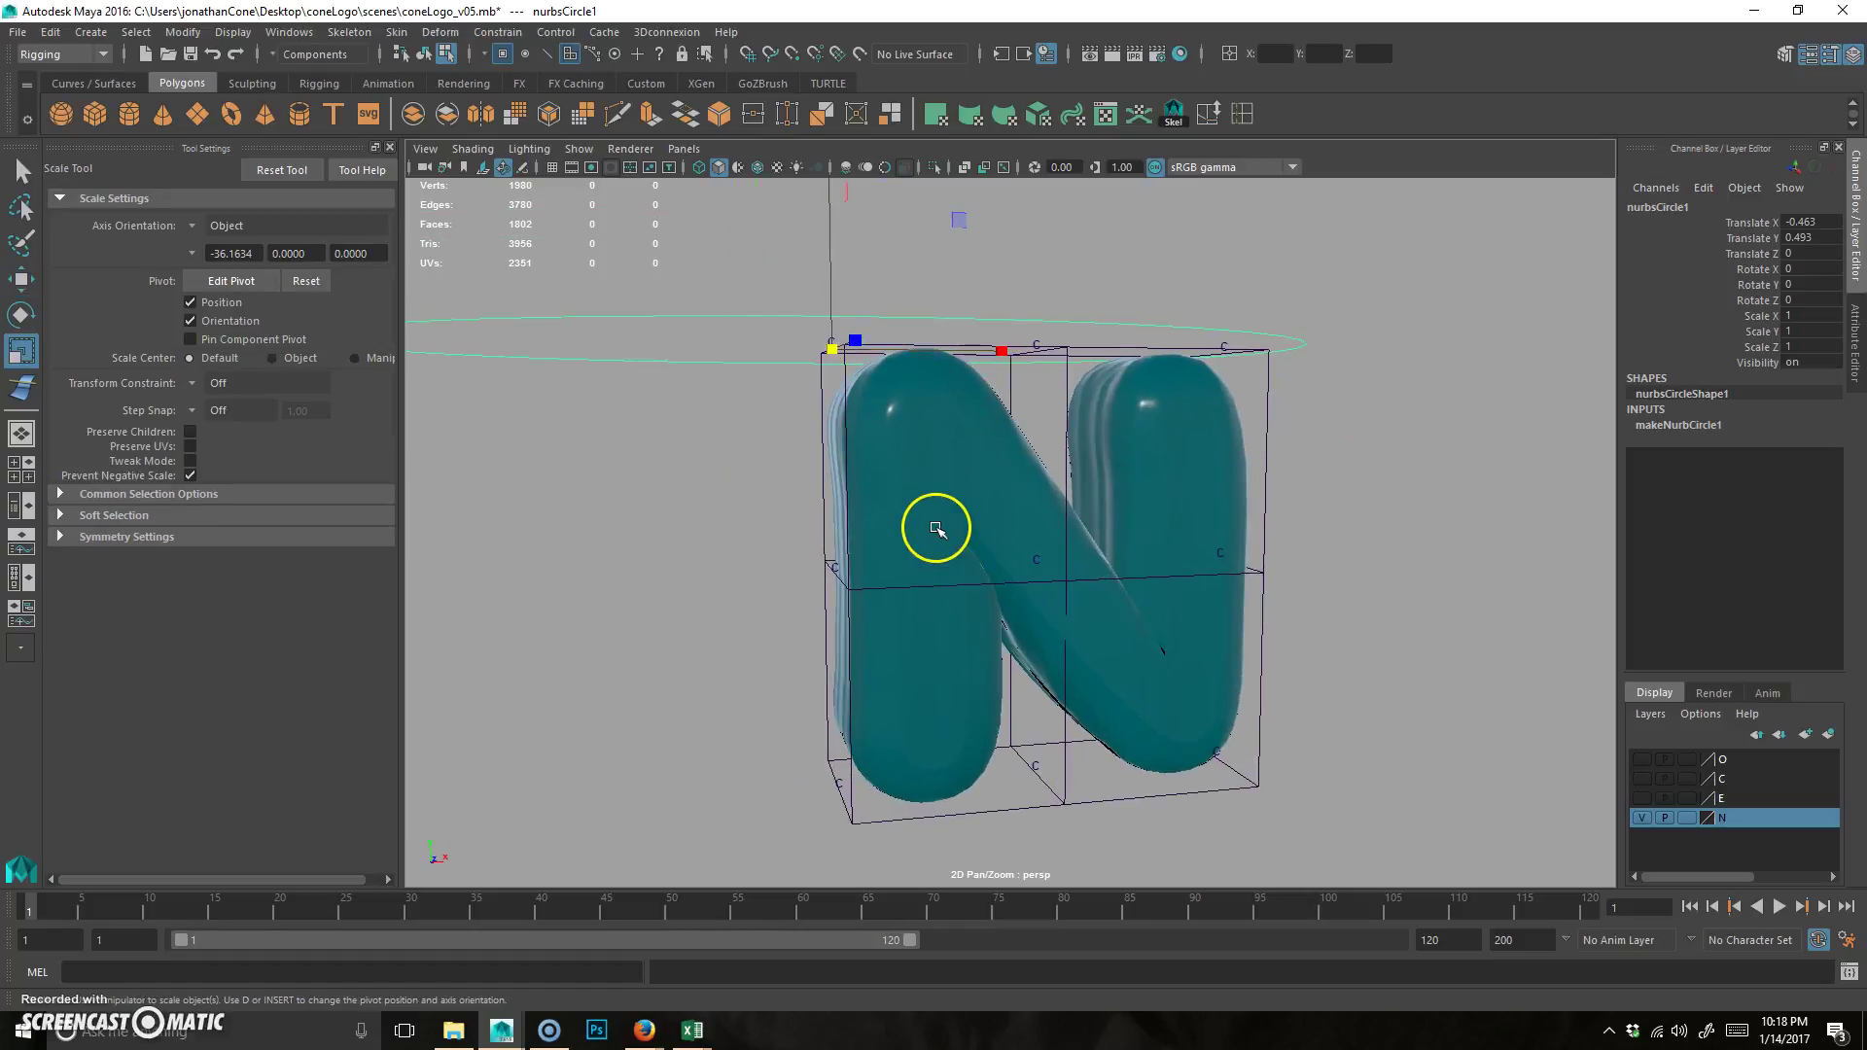
{"action": "left_click_drag", "start_coordinate": [778, 439], "coordinate": [850, 499], "text": "alt"}
{"action": "left_click_drag", "start_coordinate": [936, 437], "coordinate": [287, 448]}
- Rotate the circle 90 degrees about X with stepped rotation so it faces the front of the N
{"action": "left_click_drag", "start_coordinate": [700, 562], "coordinate": [1066, 438], "text": "alt"}
{"action": "key", "text": "e"}
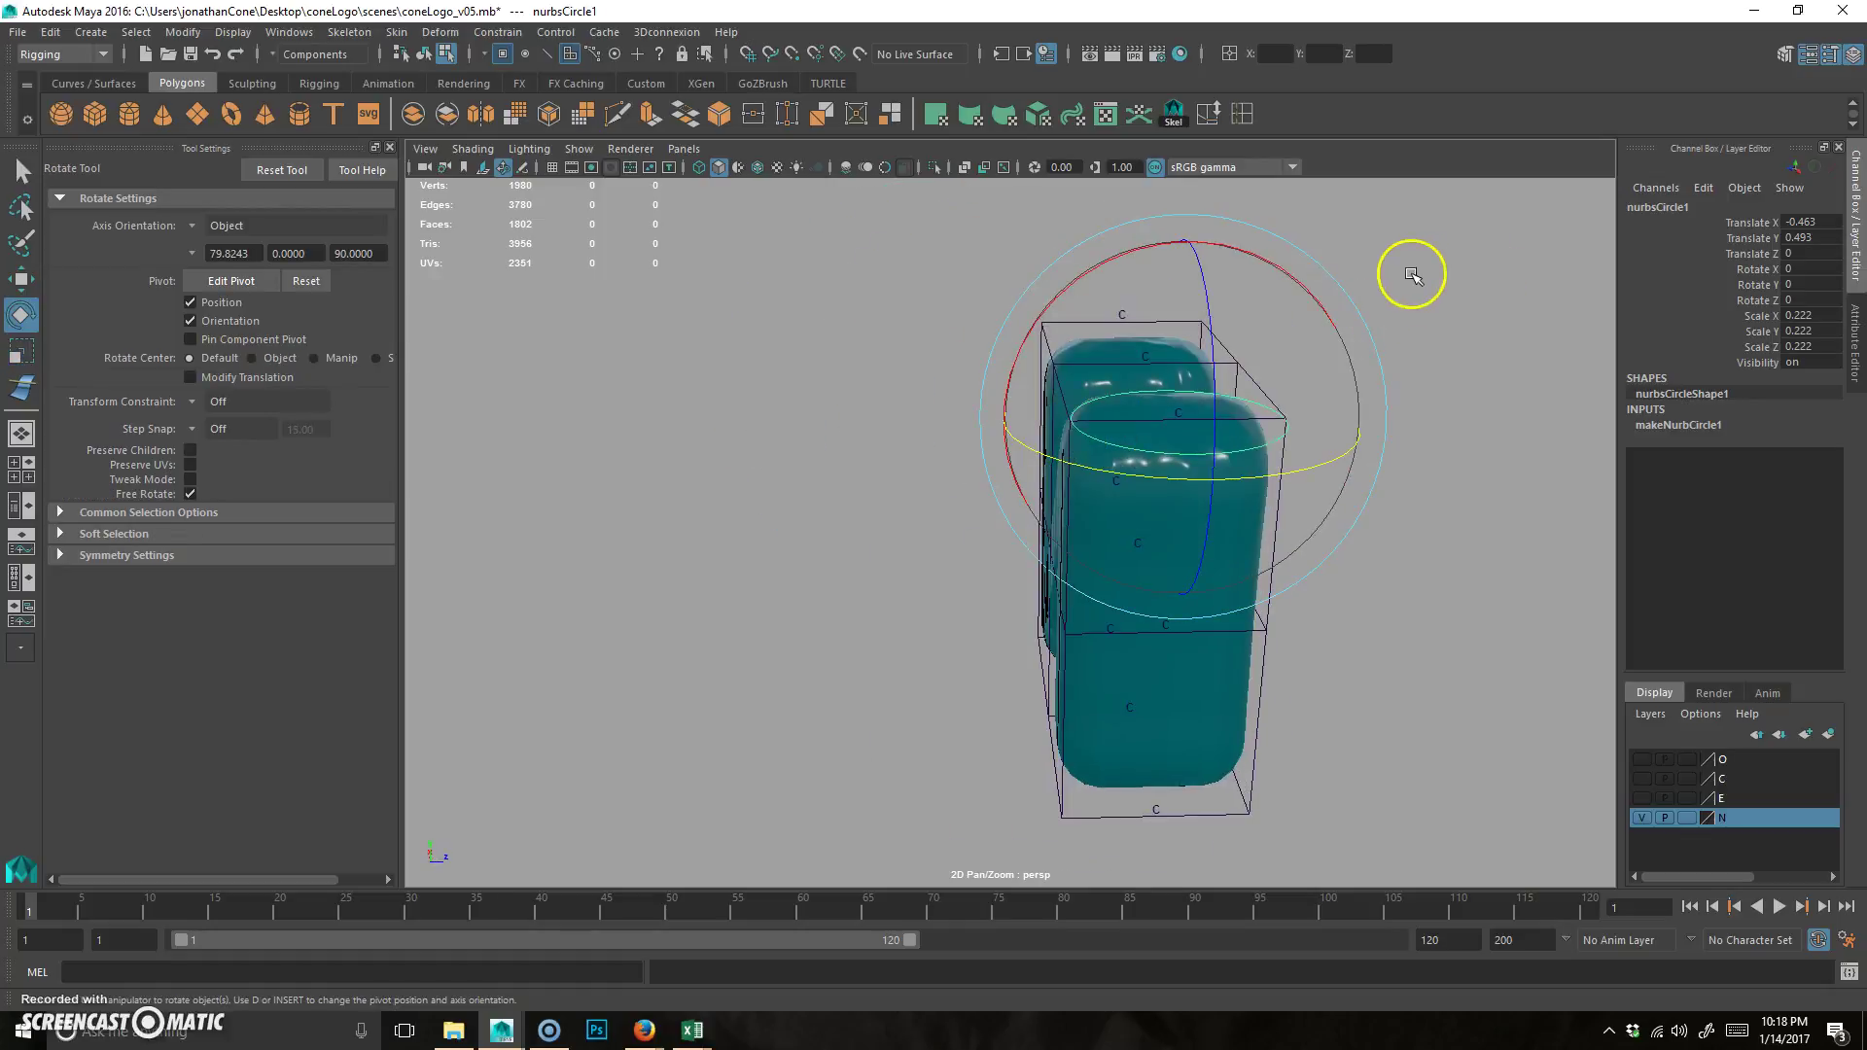
{"action": "key", "text": "j"}
{"action": "left_click_drag", "start_coordinate": [1279, 275], "coordinate": [1025, 517]}
{"action": "scroll", "coordinate": [1026, 389], "scroll_direction": "up", "scroll_amount": 2}
{"action": "middle_click_drag", "start_coordinate": [1028, 352], "coordinate": [1083, 374], "text": "alt"}
{"action": "middle_click_drag", "start_coordinate": [1113, 296], "coordinate": [1108, 399], "text": "alt"}
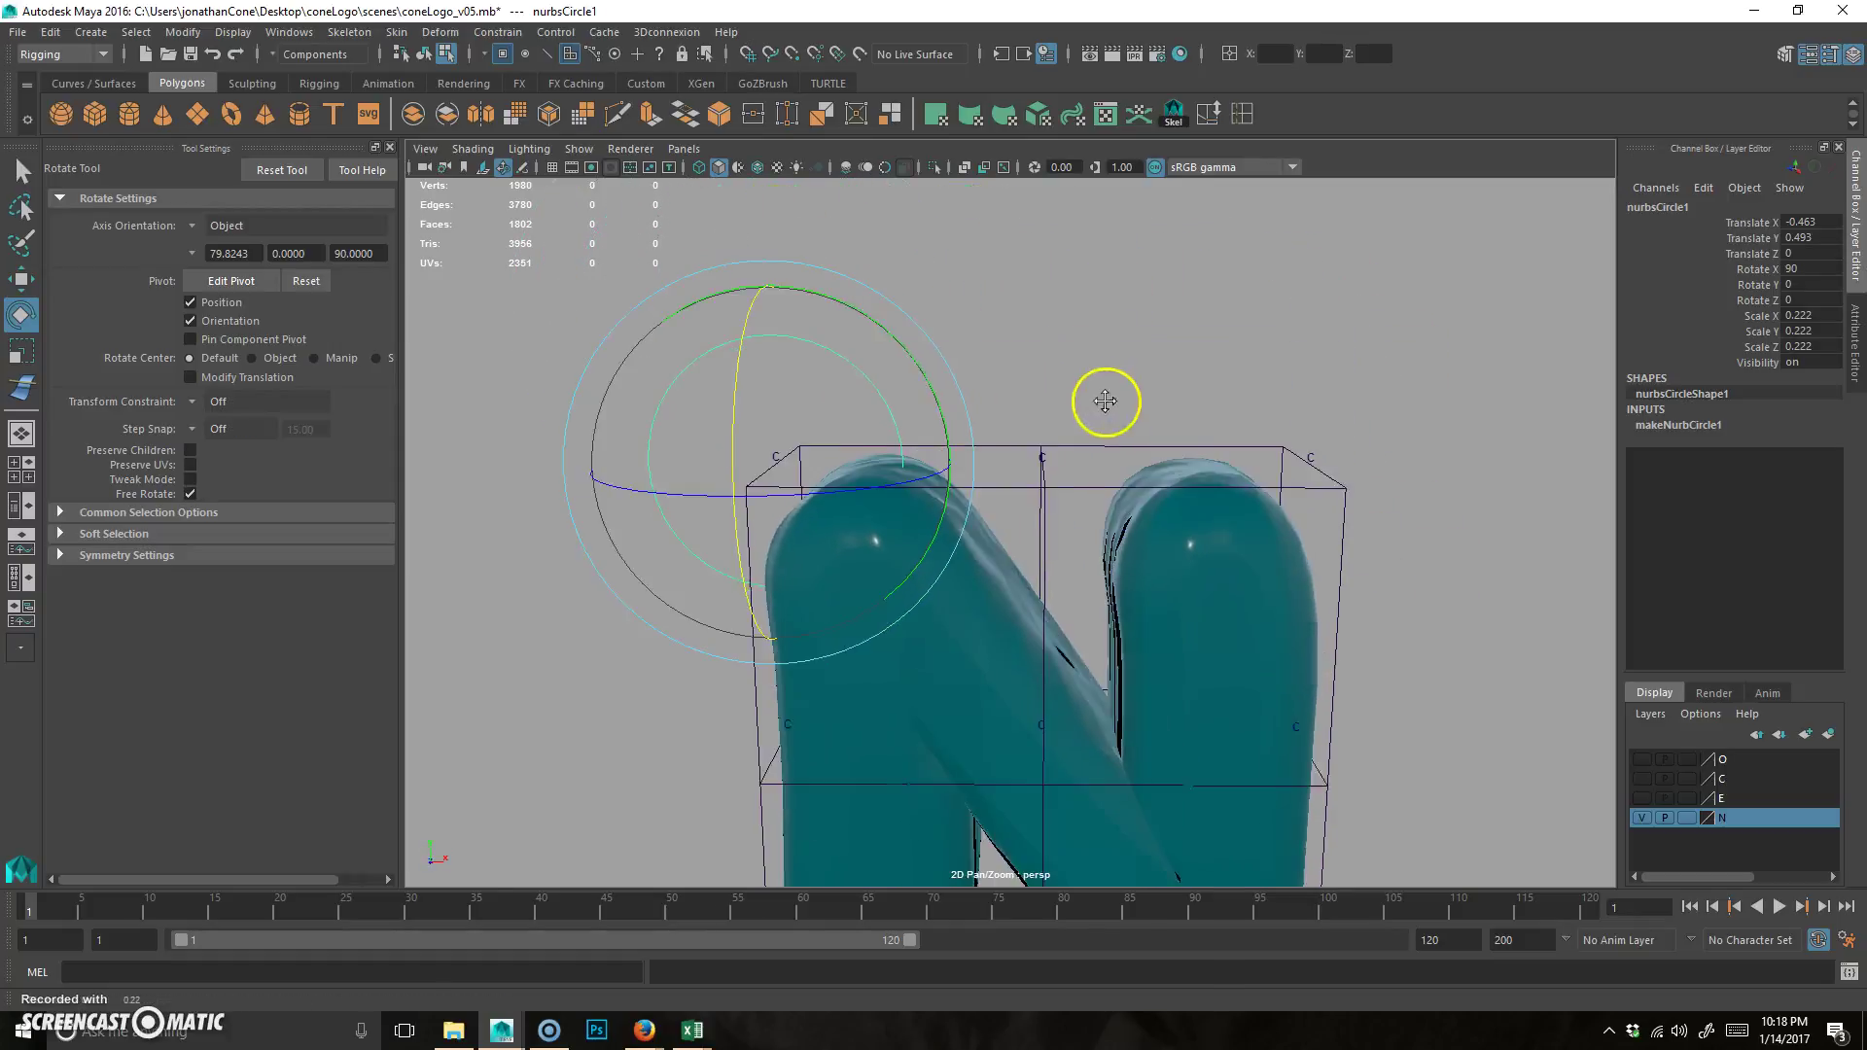
- Switch from component to object selection and reselect the whole controller circle
{"action": "left_click_drag", "start_coordinate": [1108, 400], "coordinate": [1128, 300], "text": "alt"}
{"action": "left_click", "coordinate": [1127, 301]}
{"action": "left_click_drag", "start_coordinate": [905, 423], "coordinate": [919, 419], "text": "alt"}
{"action": "left_click", "coordinate": [889, 338]}
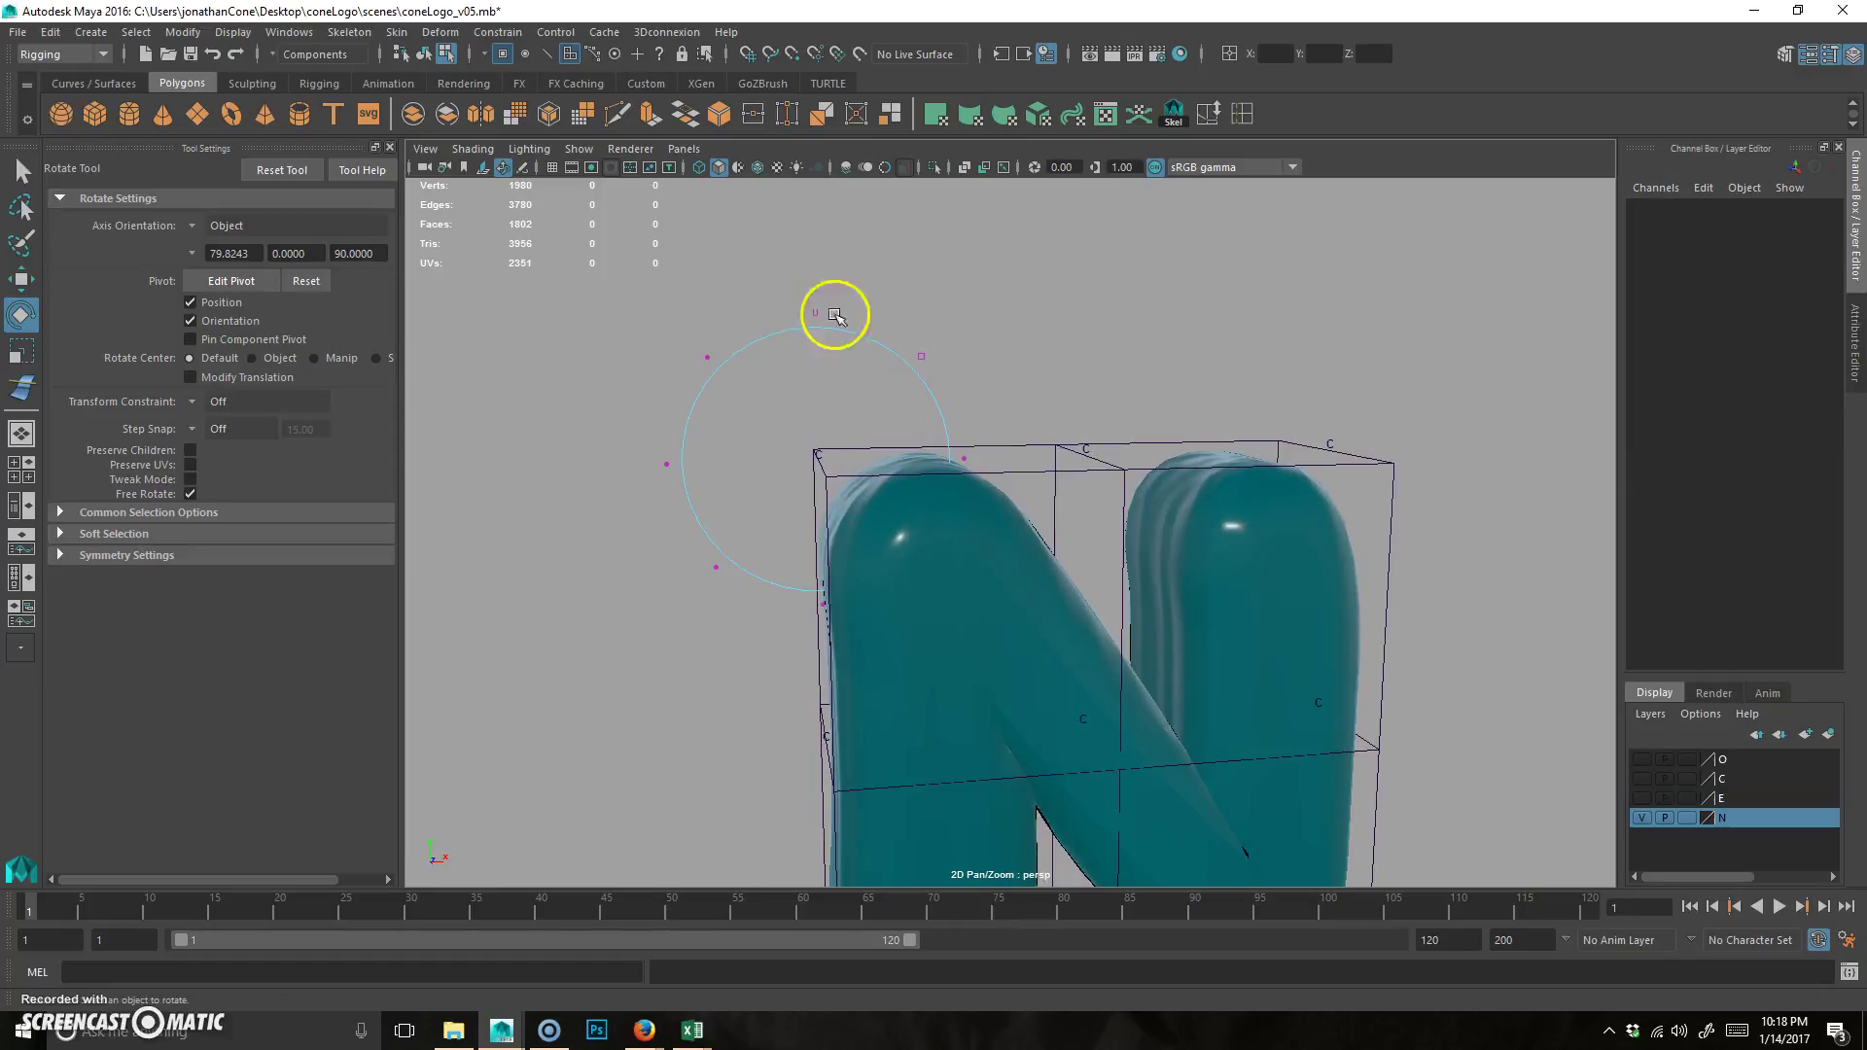
{"action": "key", "text": "F8"}
{"action": "left_click", "coordinate": [444, 35]}
{"action": "left_click", "coordinate": [442, 34]}
{"action": "left_click_drag", "start_coordinate": [844, 376], "coordinate": [927, 276]}
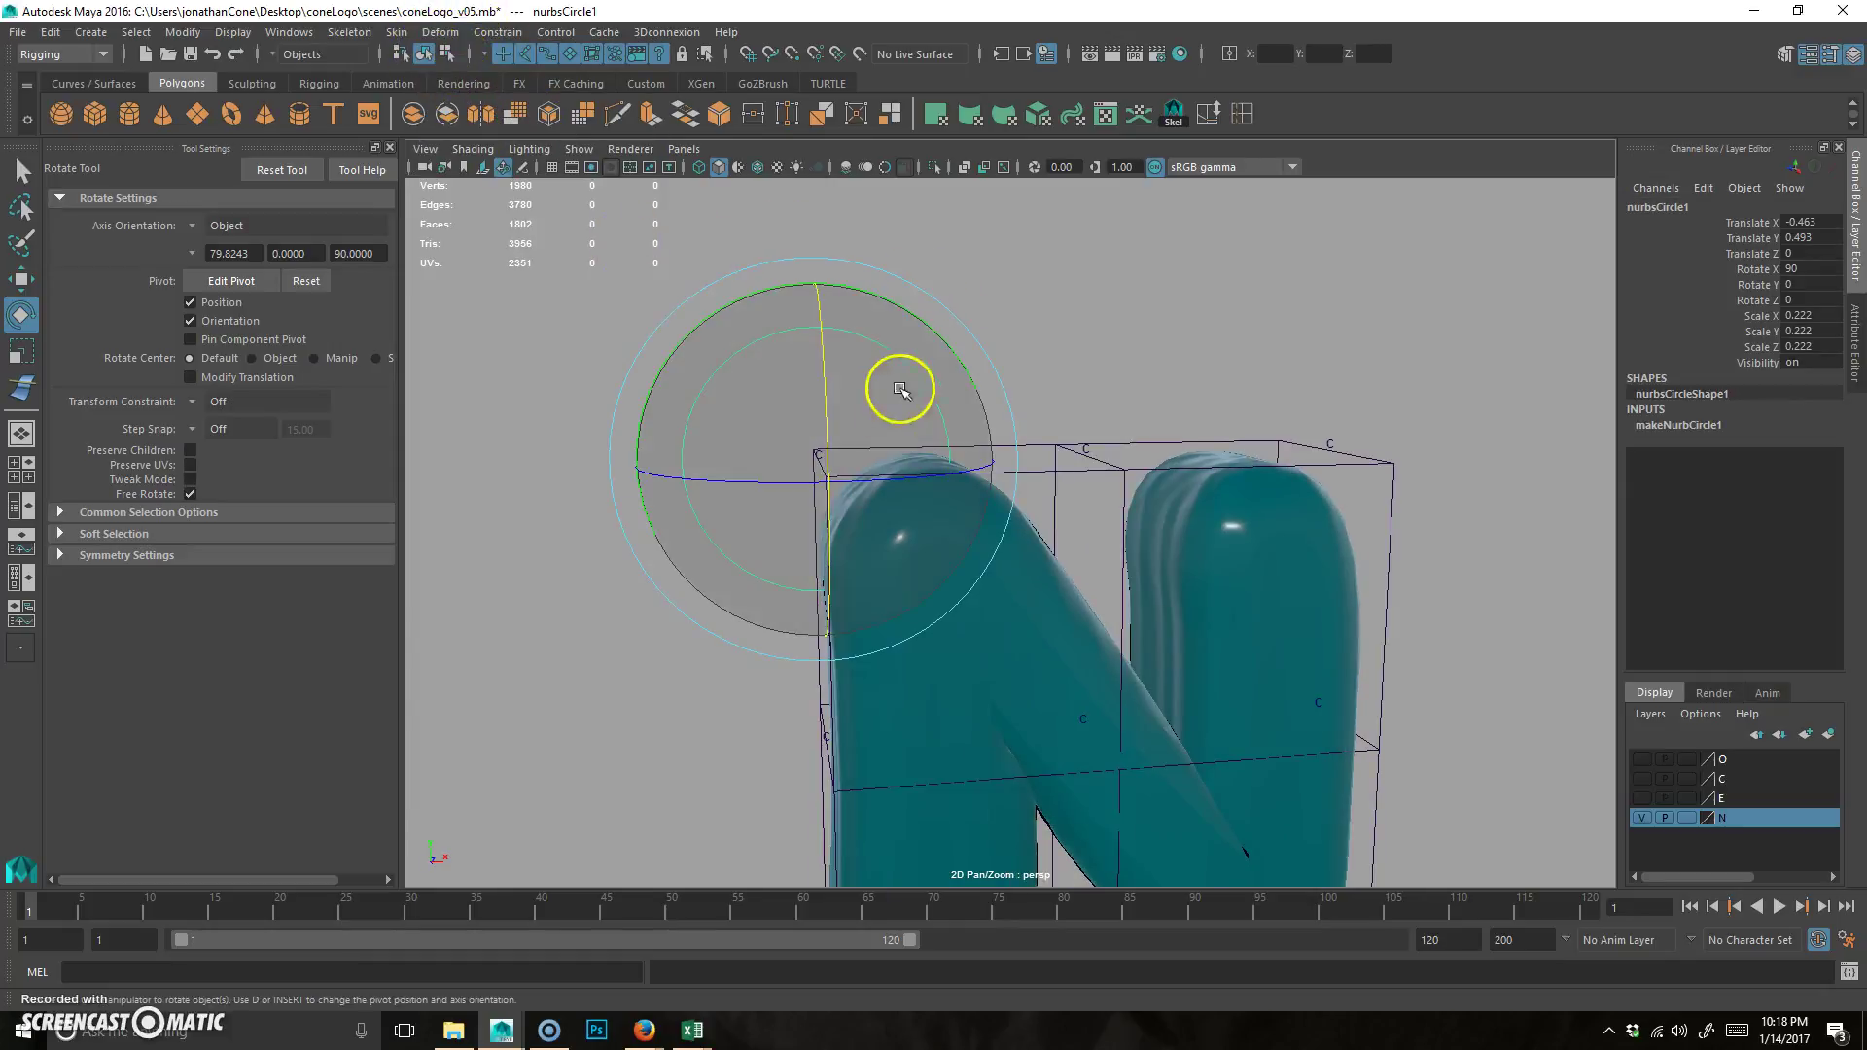
{"action": "left_click_drag", "start_coordinate": [939, 402], "coordinate": [959, 388], "text": "alt"}
- Enable drawing overrides on the circle's shape, set its index color to yellow, and deselect the circle
{"action": "left_click", "coordinate": [1855, 357]}
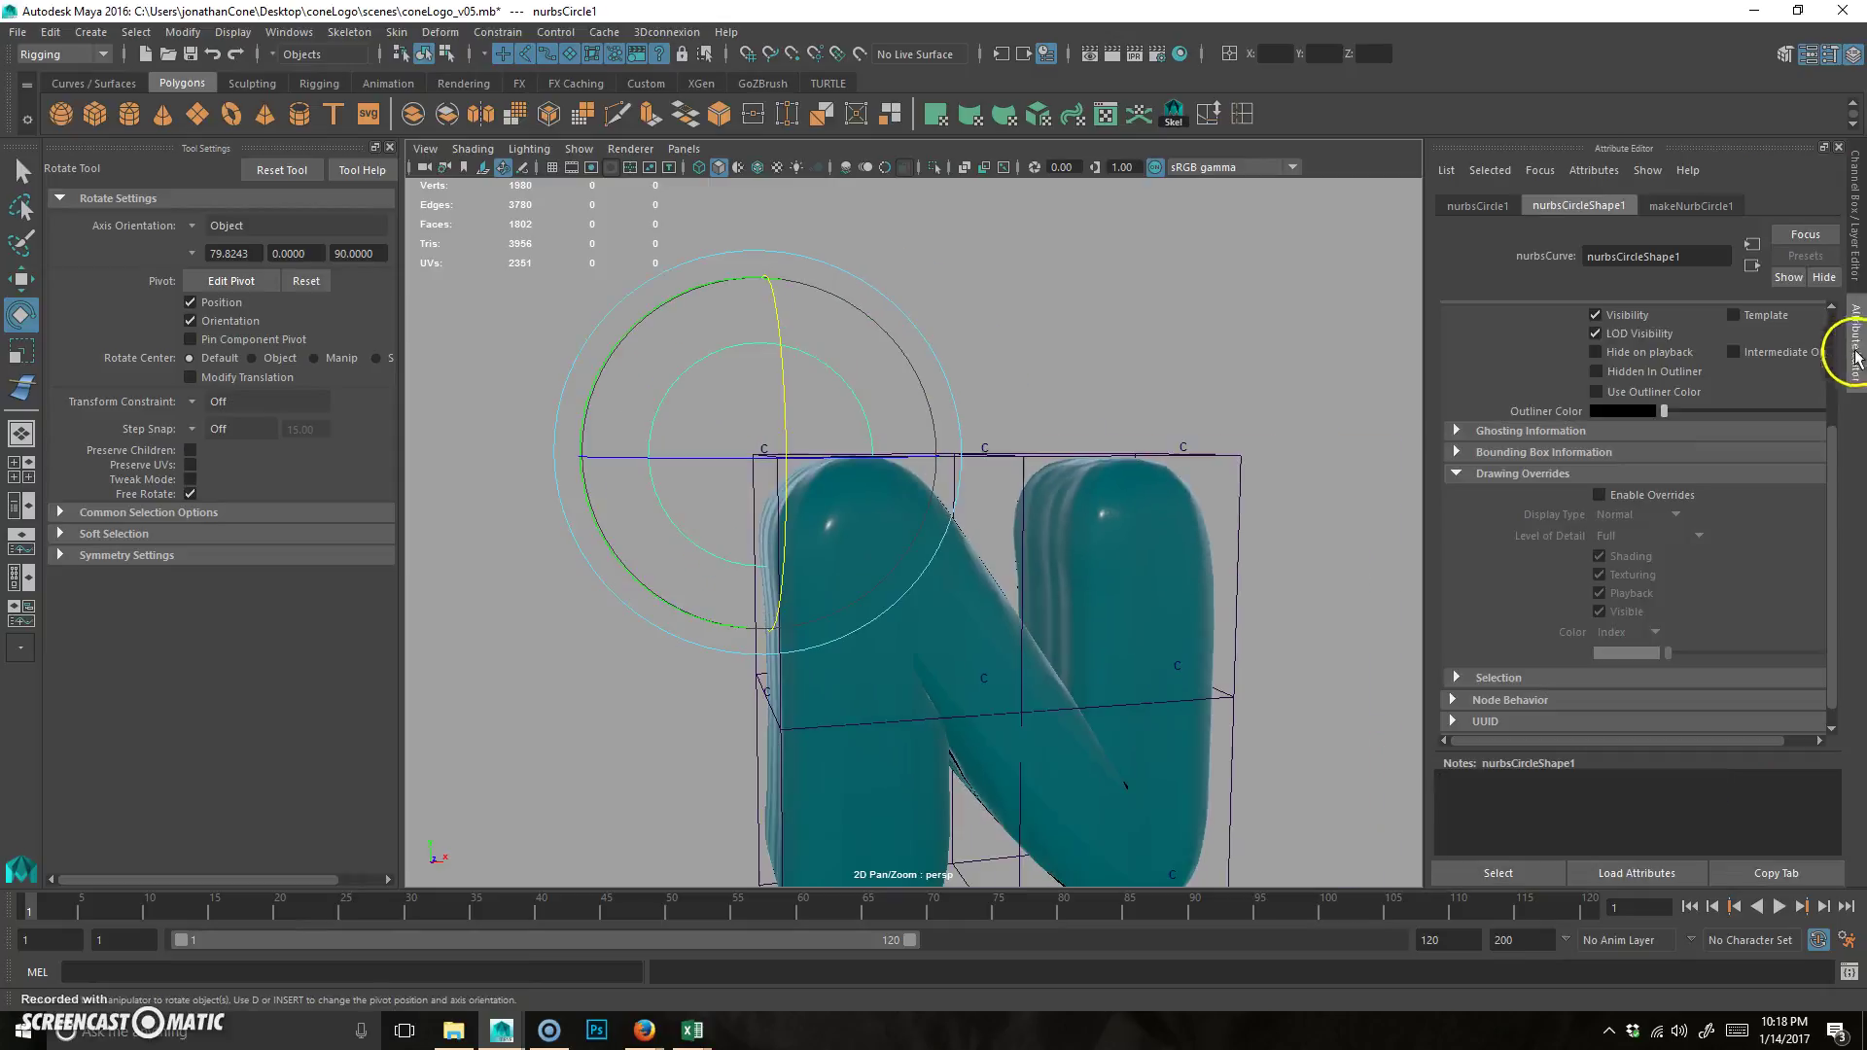
{"action": "scroll", "coordinate": [1667, 425], "scroll_direction": "up", "scroll_amount": 3}
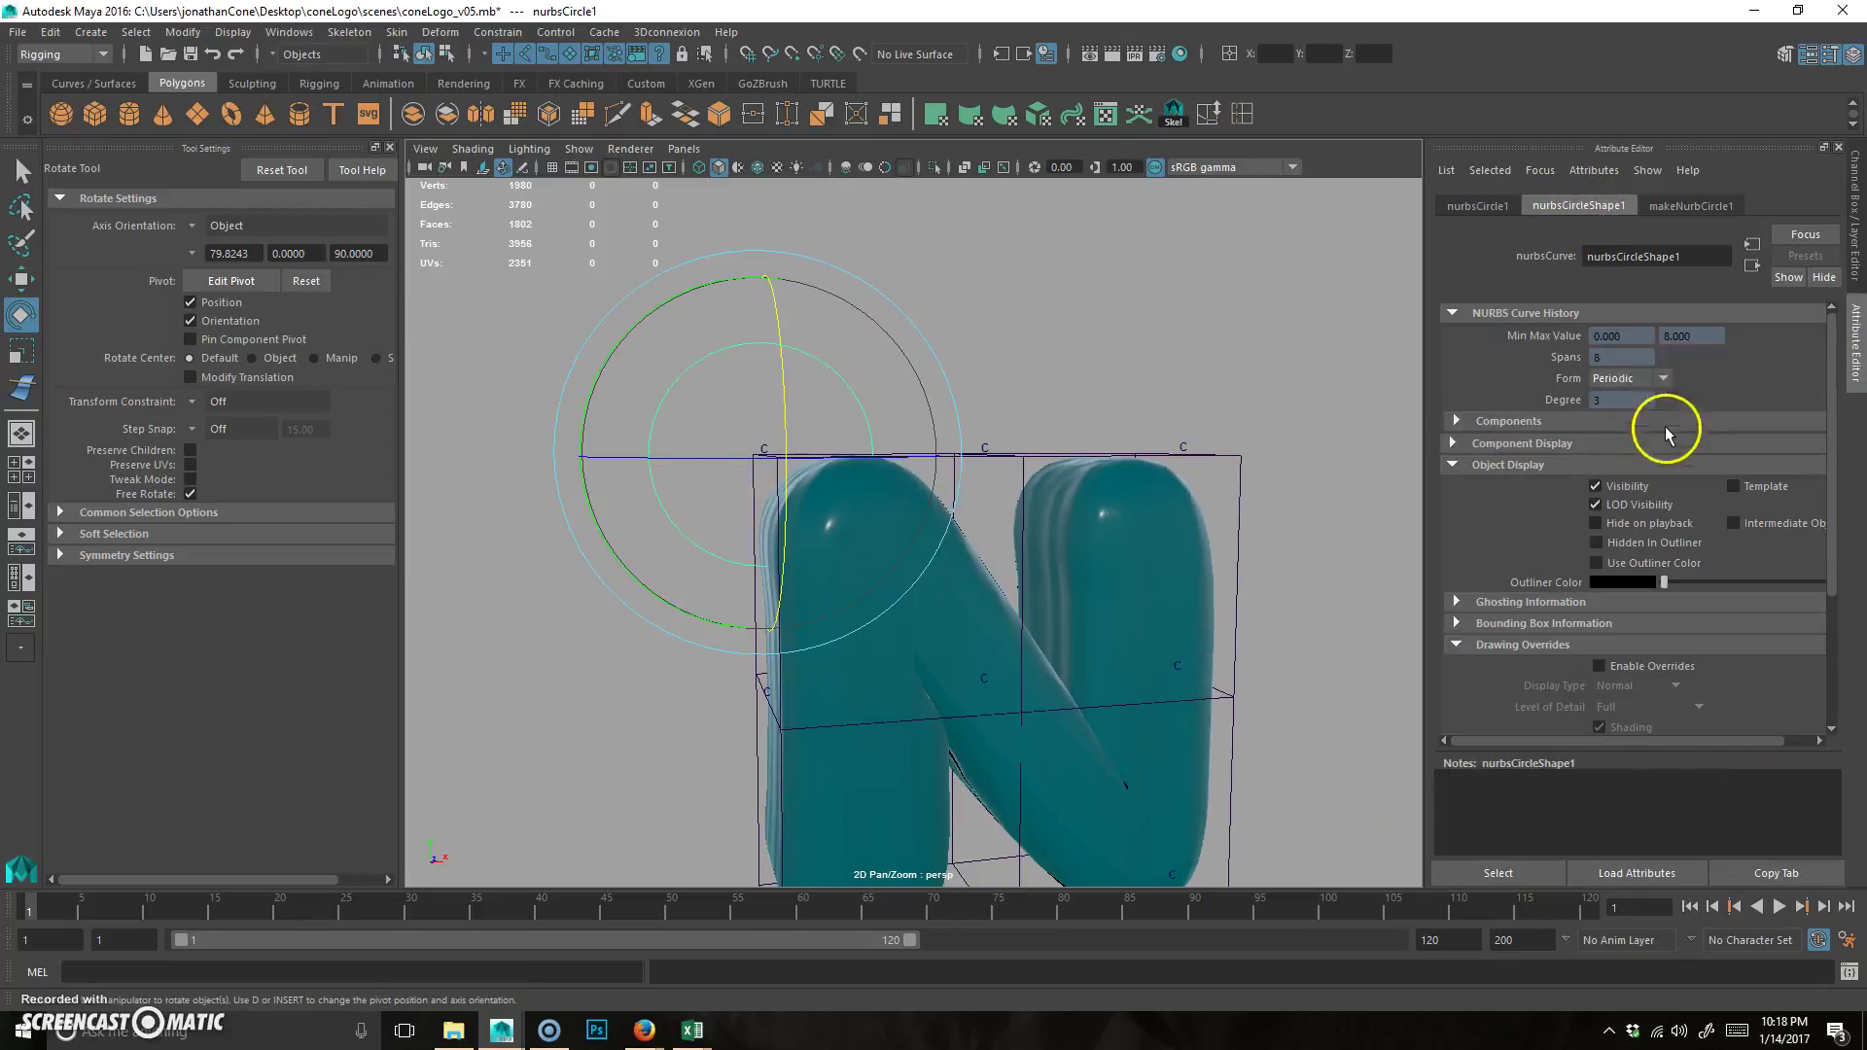
{"action": "scroll", "coordinate": [1571, 531], "scroll_direction": "down", "scroll_amount": 5}
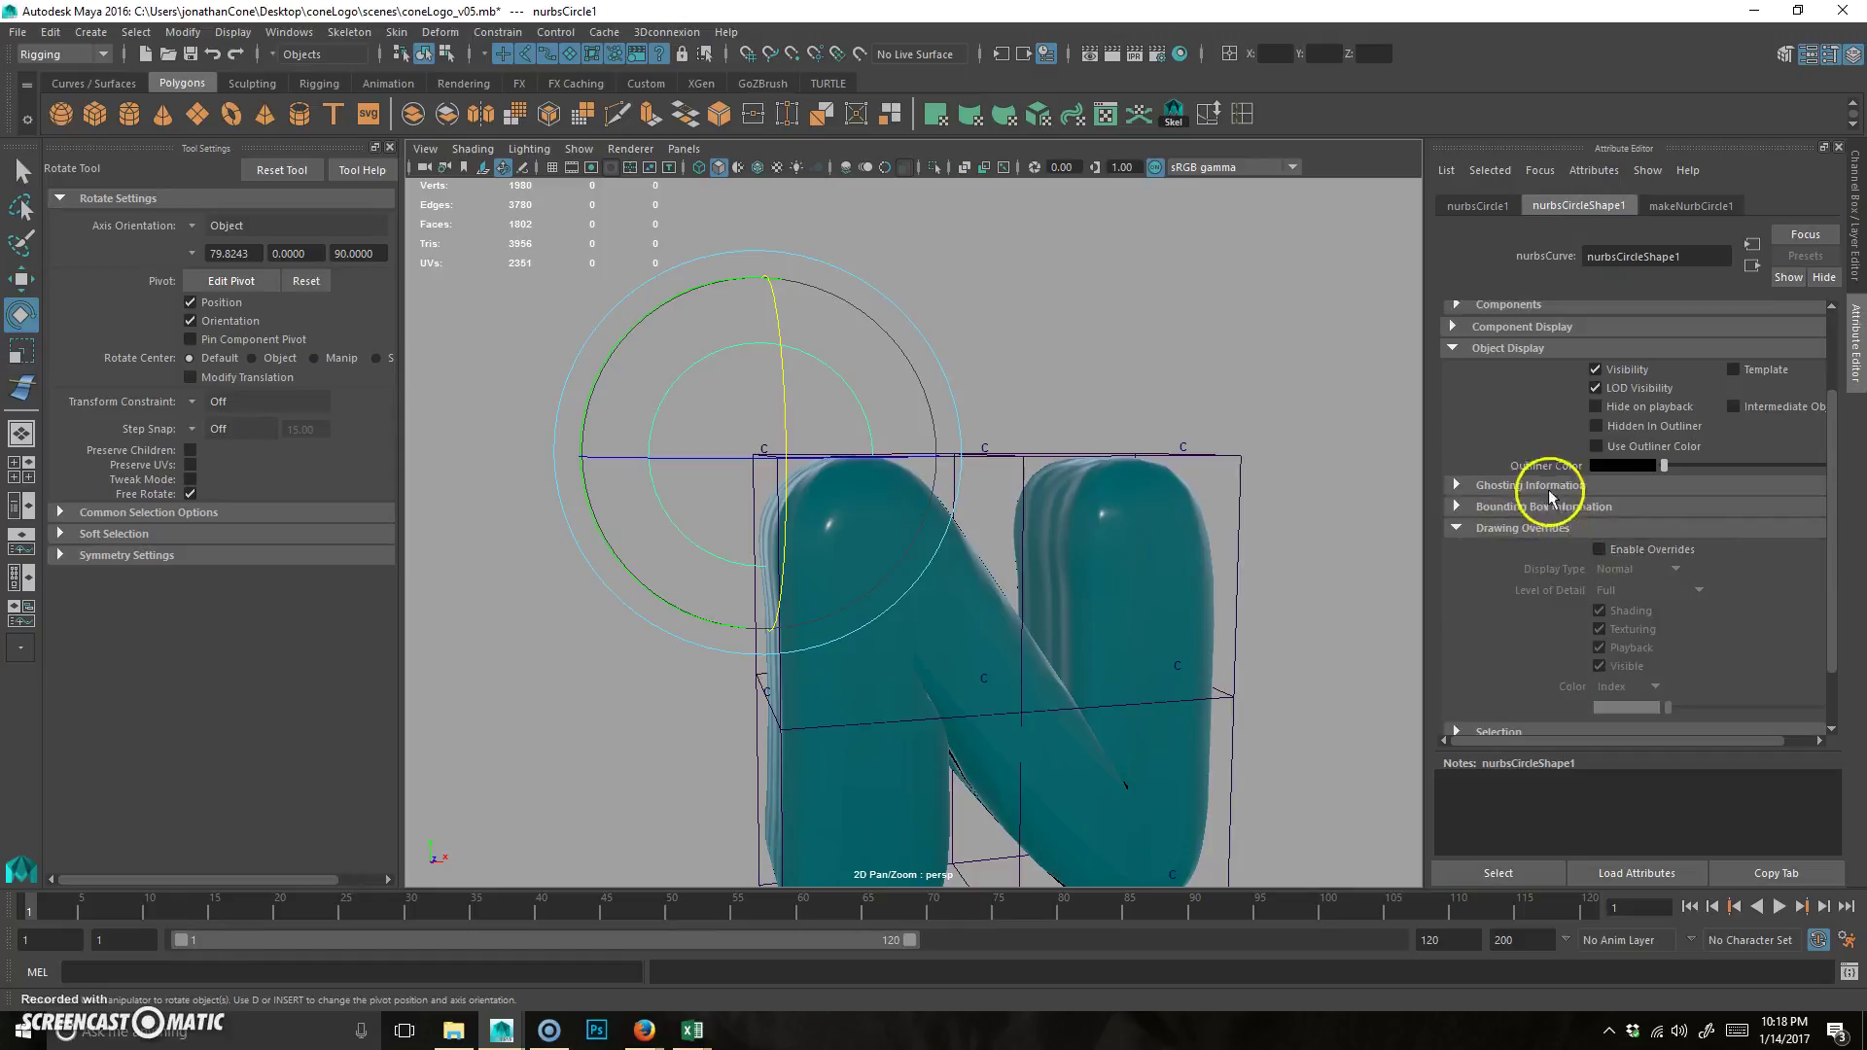
{"action": "left_click", "coordinate": [1650, 474]}
{"action": "left_click_drag", "start_coordinate": [1666, 632], "coordinate": [1757, 650]}
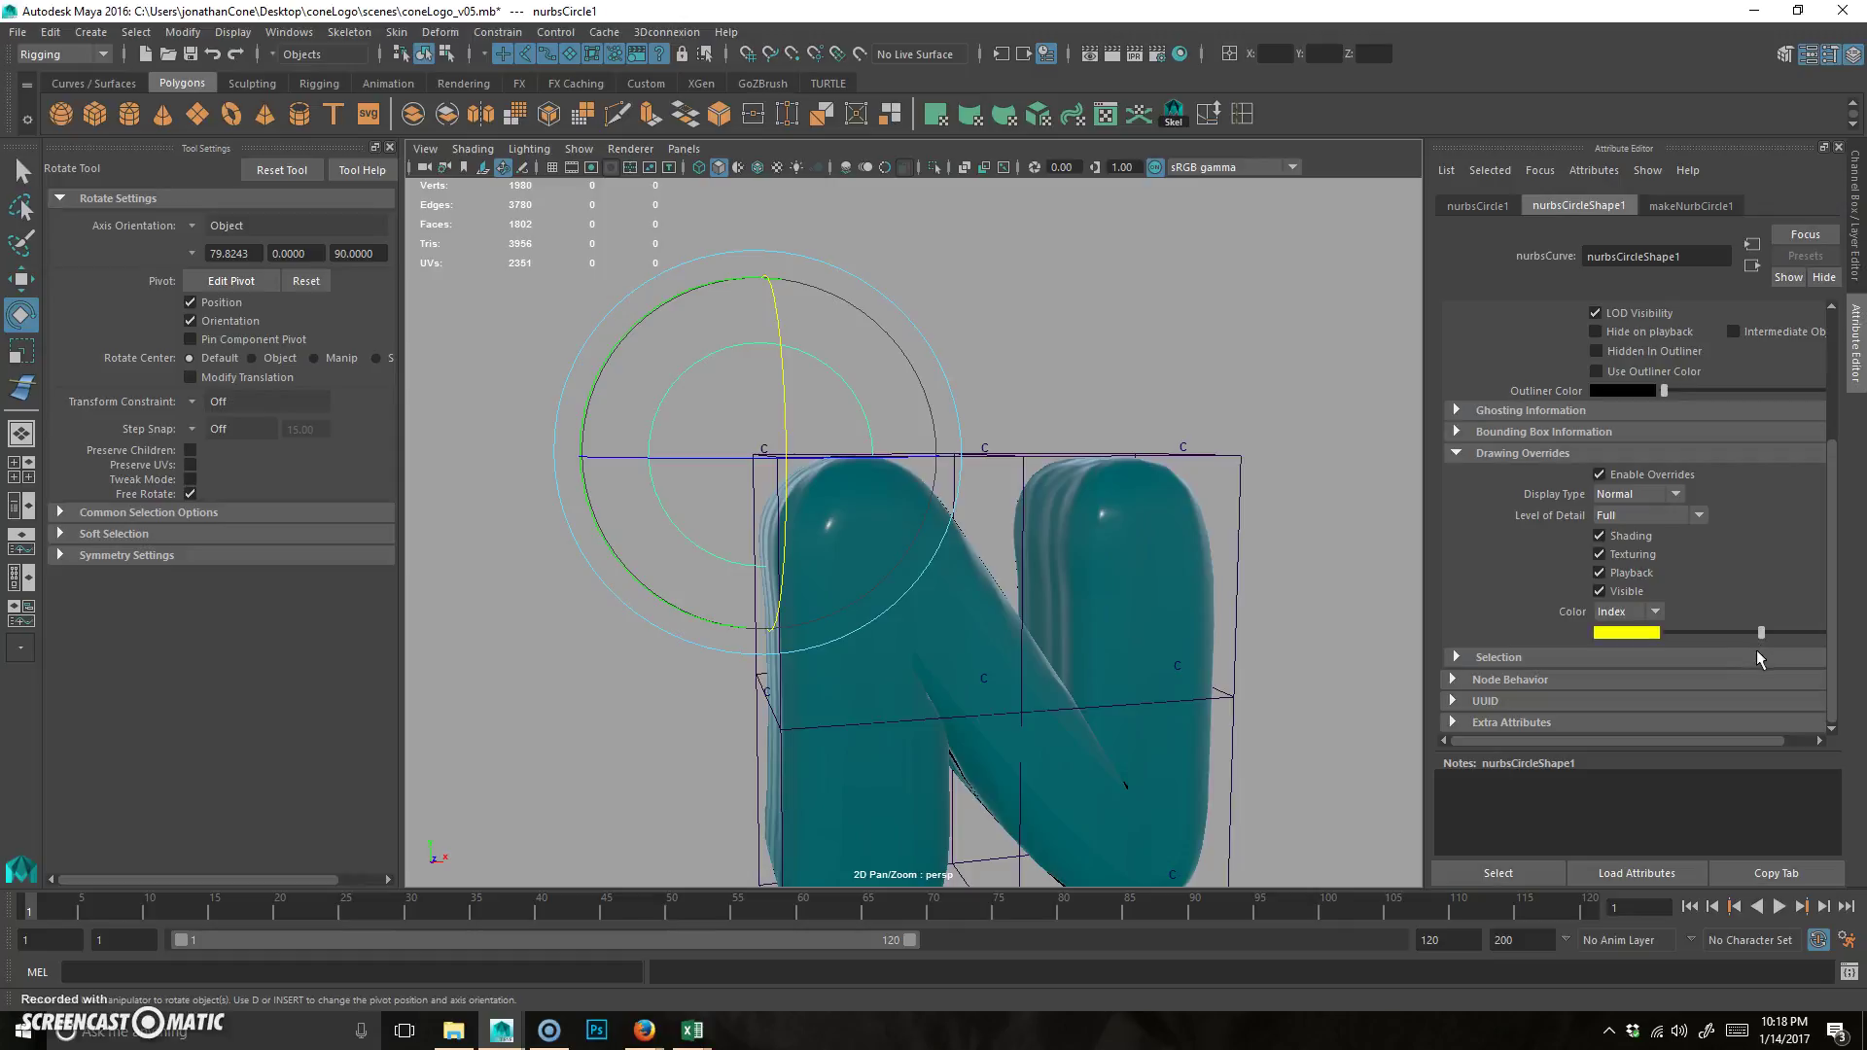
{"action": "left_click", "coordinate": [1008, 279]}
- Duplicate the yellow controller circle and snap the copy onto the top-middle cluster
{"action": "left_click", "coordinate": [827, 394]}
{"action": "key", "text": "ctrl+d"}
{"action": "key", "text": "w"}
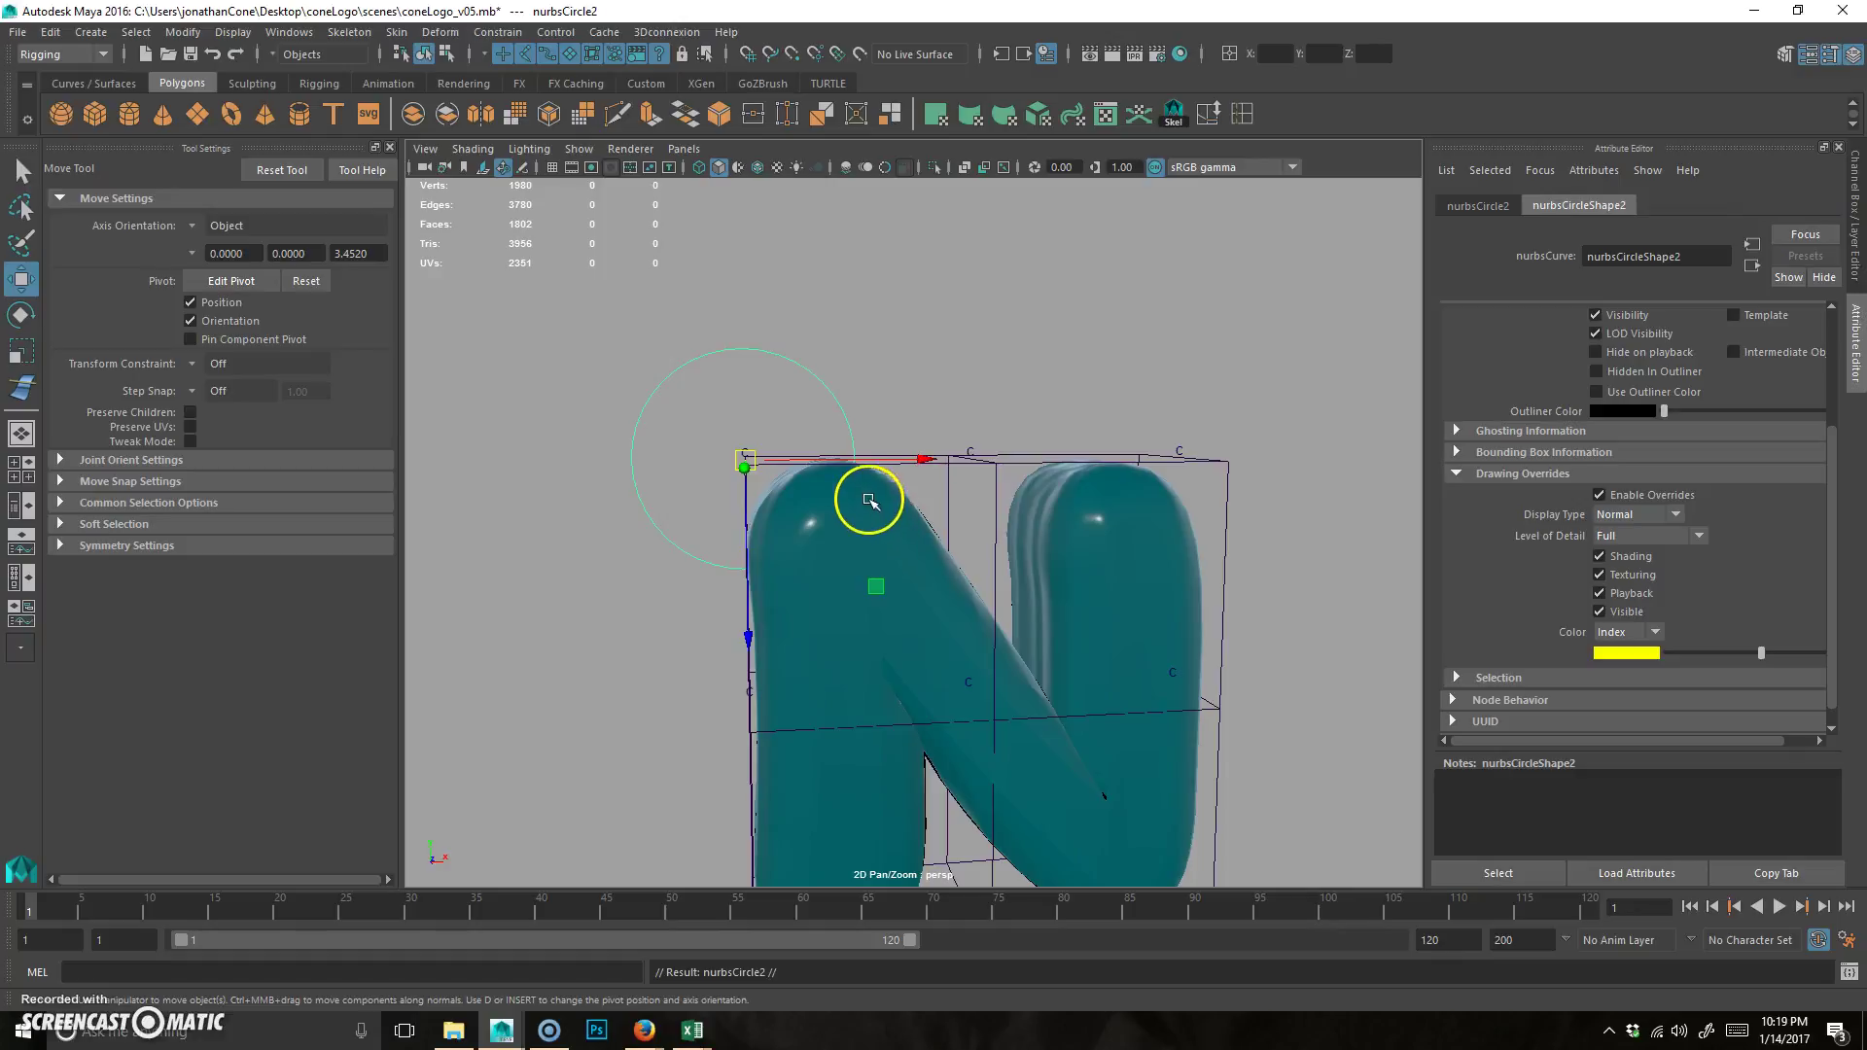
{"action": "key", "text": "v"}
{"action": "left_click_drag", "start_coordinate": [747, 458], "coordinate": [977, 453]}
{"action": "middle_click_drag", "start_coordinate": [1194, 533], "coordinate": [1167, 521]}
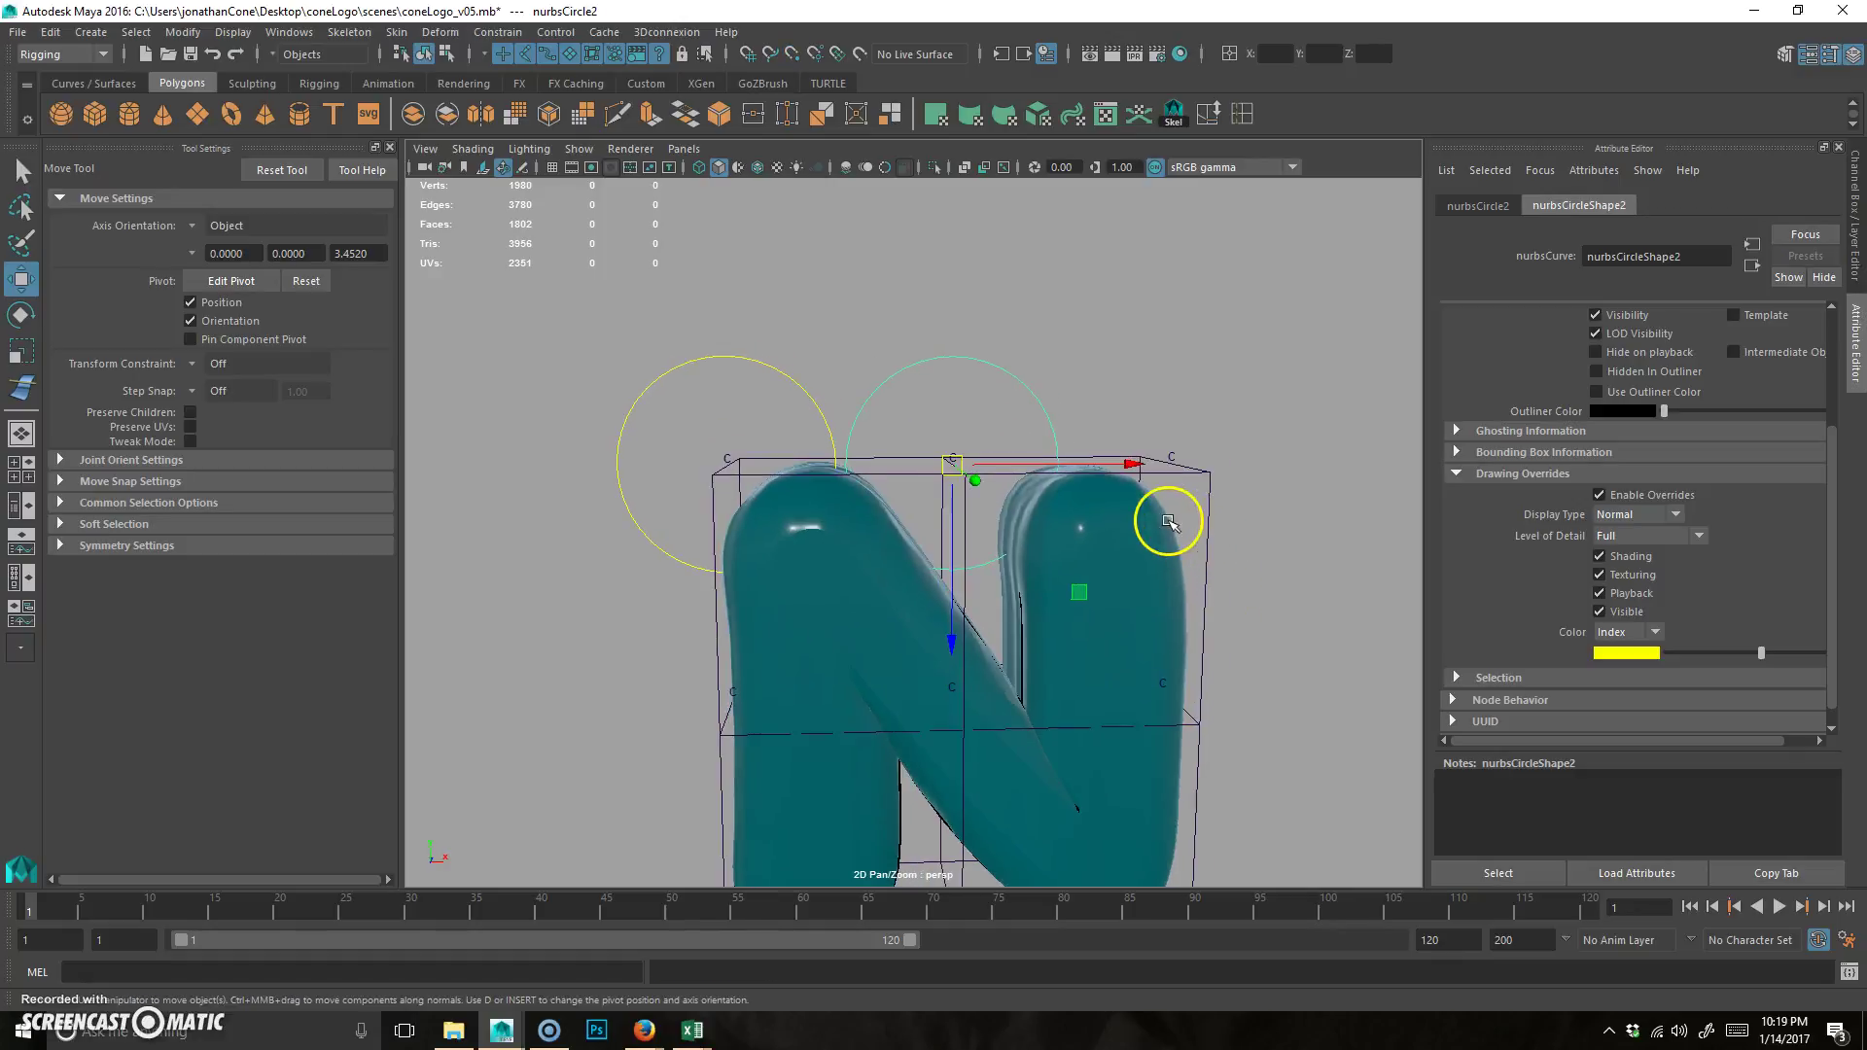
- Duplicate the top-middle circle and snap the copy onto the upper-right cluster
{"action": "key", "text": "ctrl+d"}
{"action": "key", "text": "v"}
{"action": "left_click_drag", "start_coordinate": [960, 461], "coordinate": [1196, 446]}
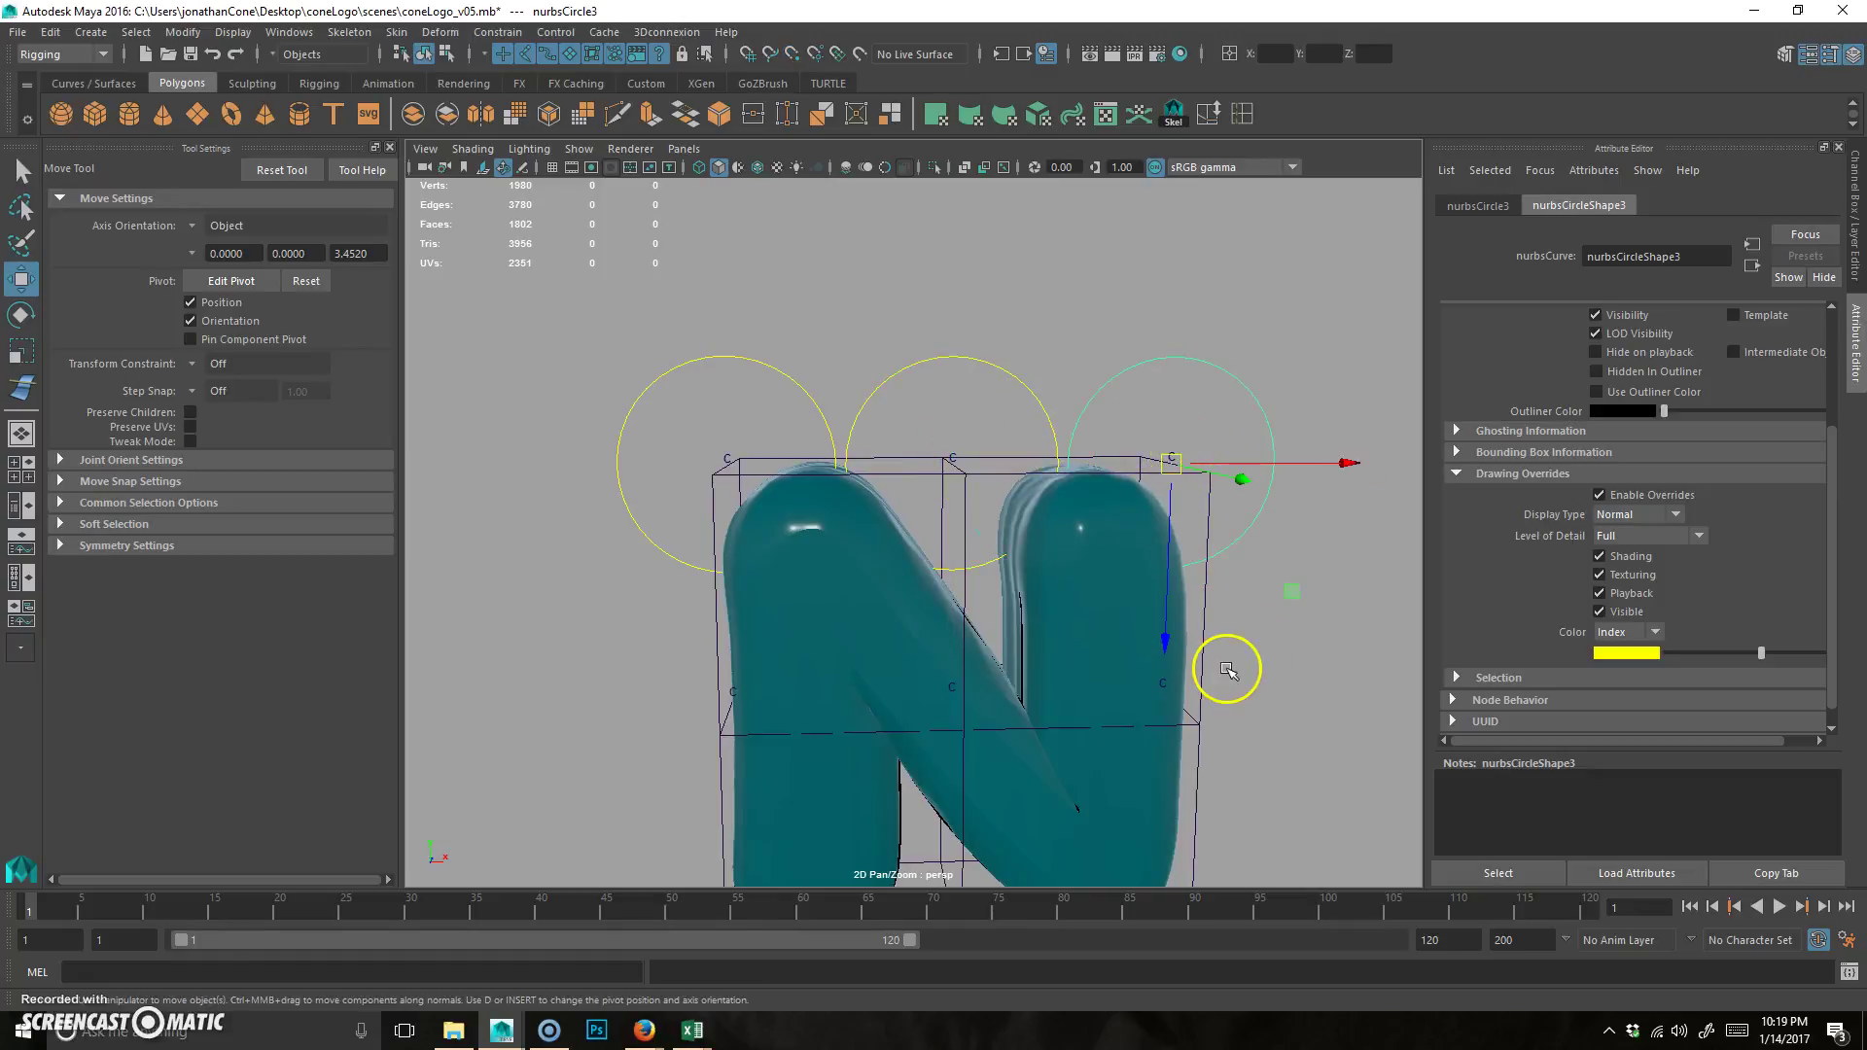
- Duplicate the upper-right circle and move the copy toward the cluster midway up the left edge
{"action": "key", "text": "ctrl+d"}
{"action": "left_click_drag", "start_coordinate": [1170, 463], "coordinate": [763, 690]}
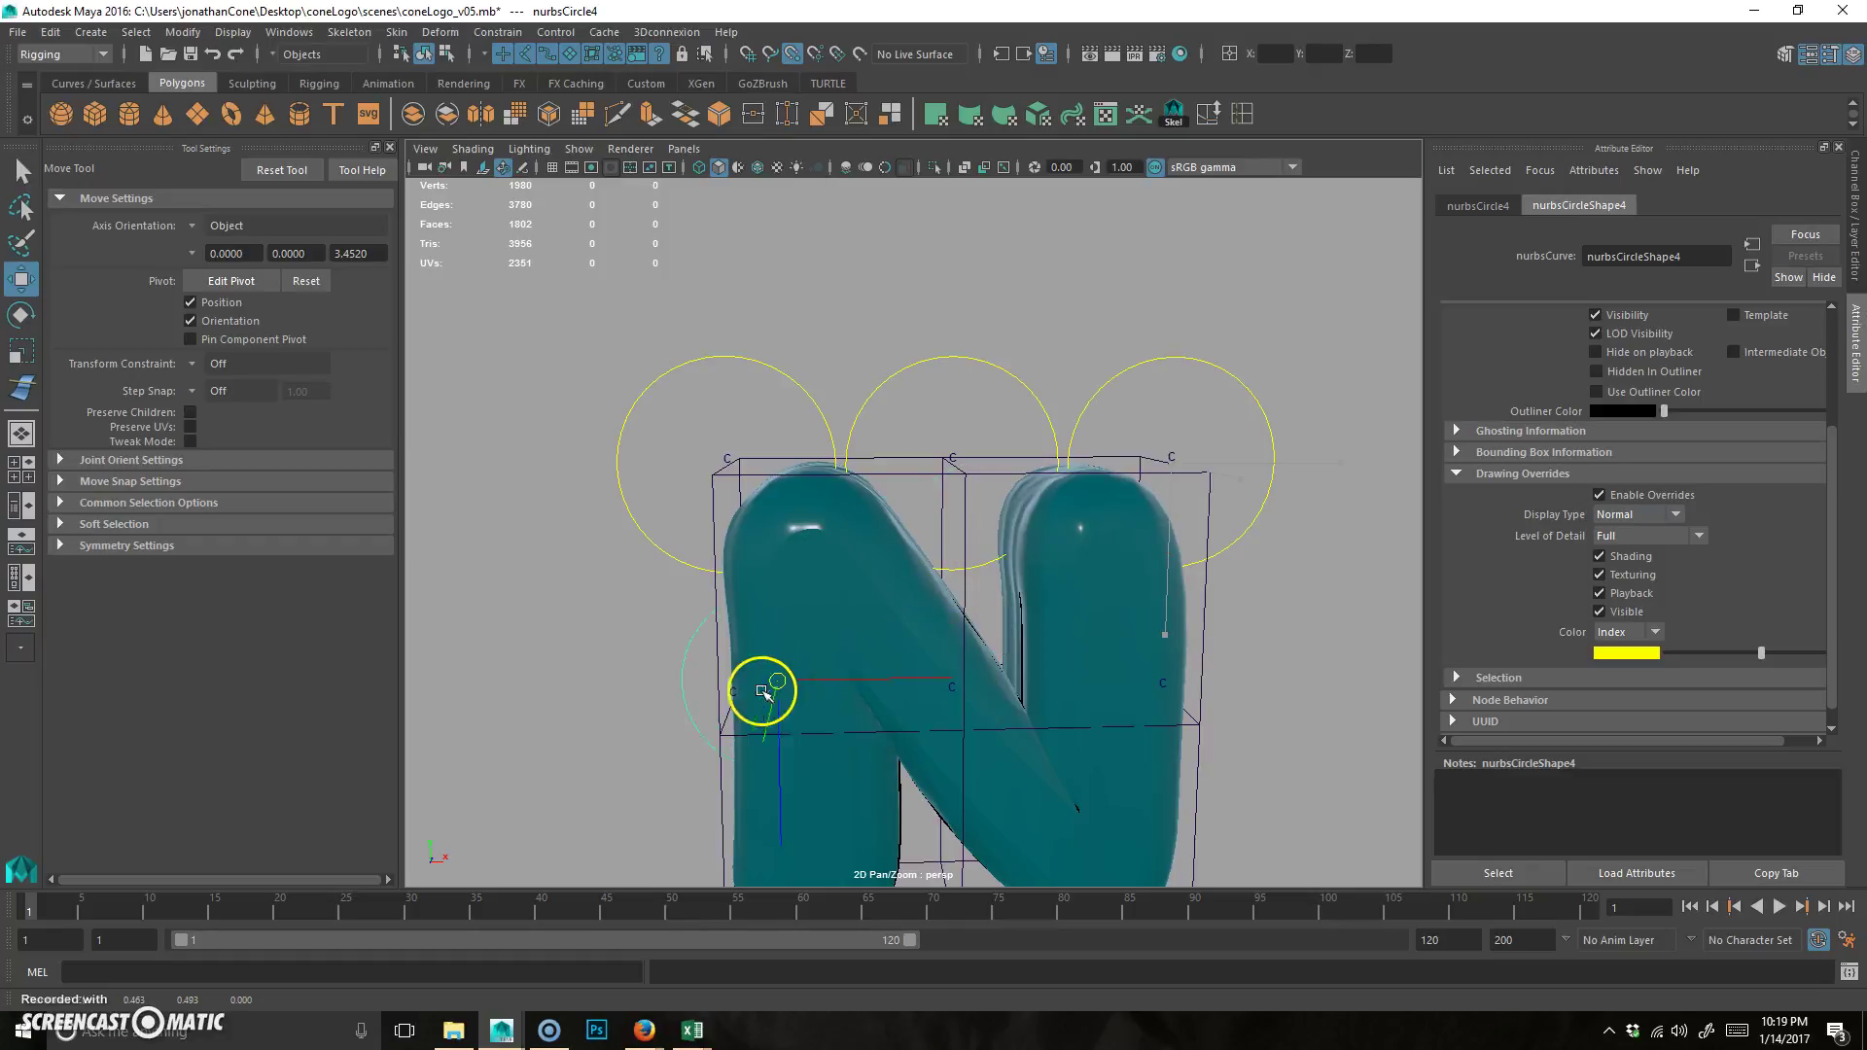
{"action": "left_click_drag", "start_coordinate": [742, 783], "coordinate": [815, 758], "text": "alt"}
{"action": "right_click_drag", "start_coordinate": [680, 714], "coordinate": [848, 667], "text": "alt"}
{"action": "middle_click_drag", "start_coordinate": [899, 724], "coordinate": [922, 652], "text": "alt"}
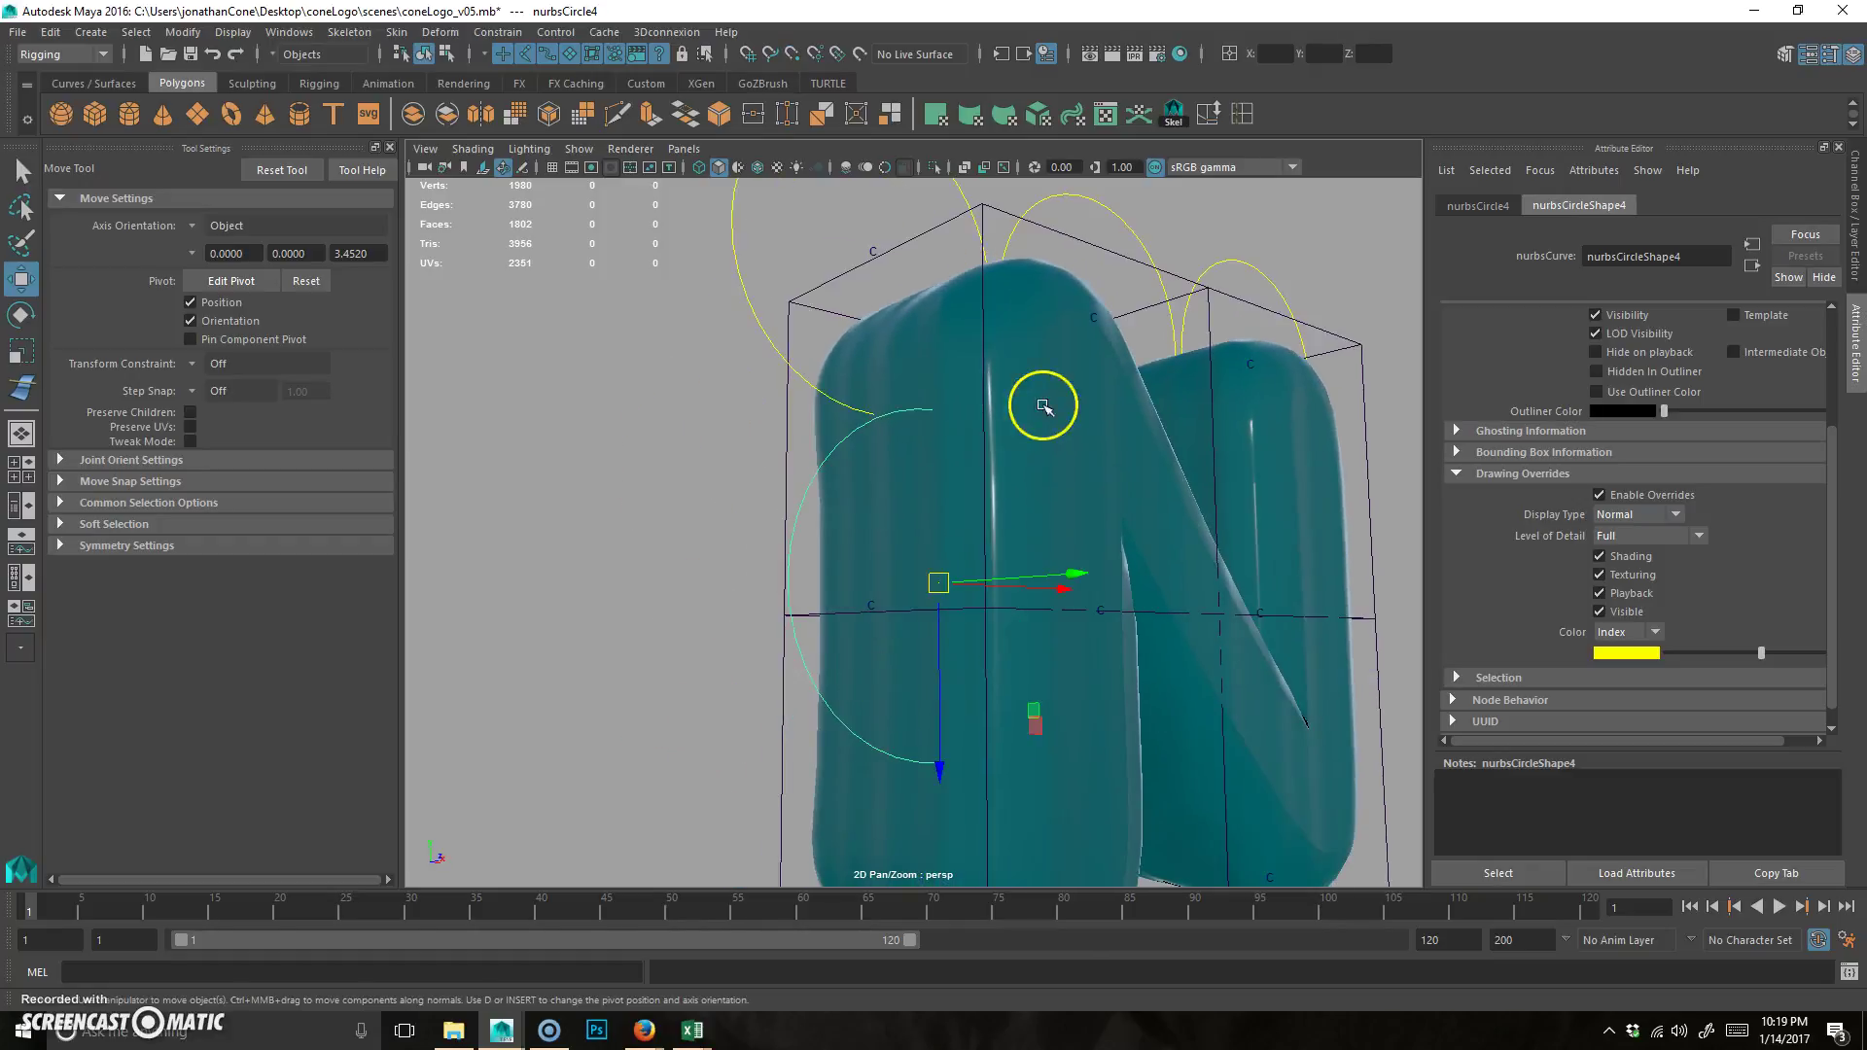
{"action": "right_click_drag", "start_coordinate": [1204, 622], "coordinate": [993, 634], "text": "alt"}
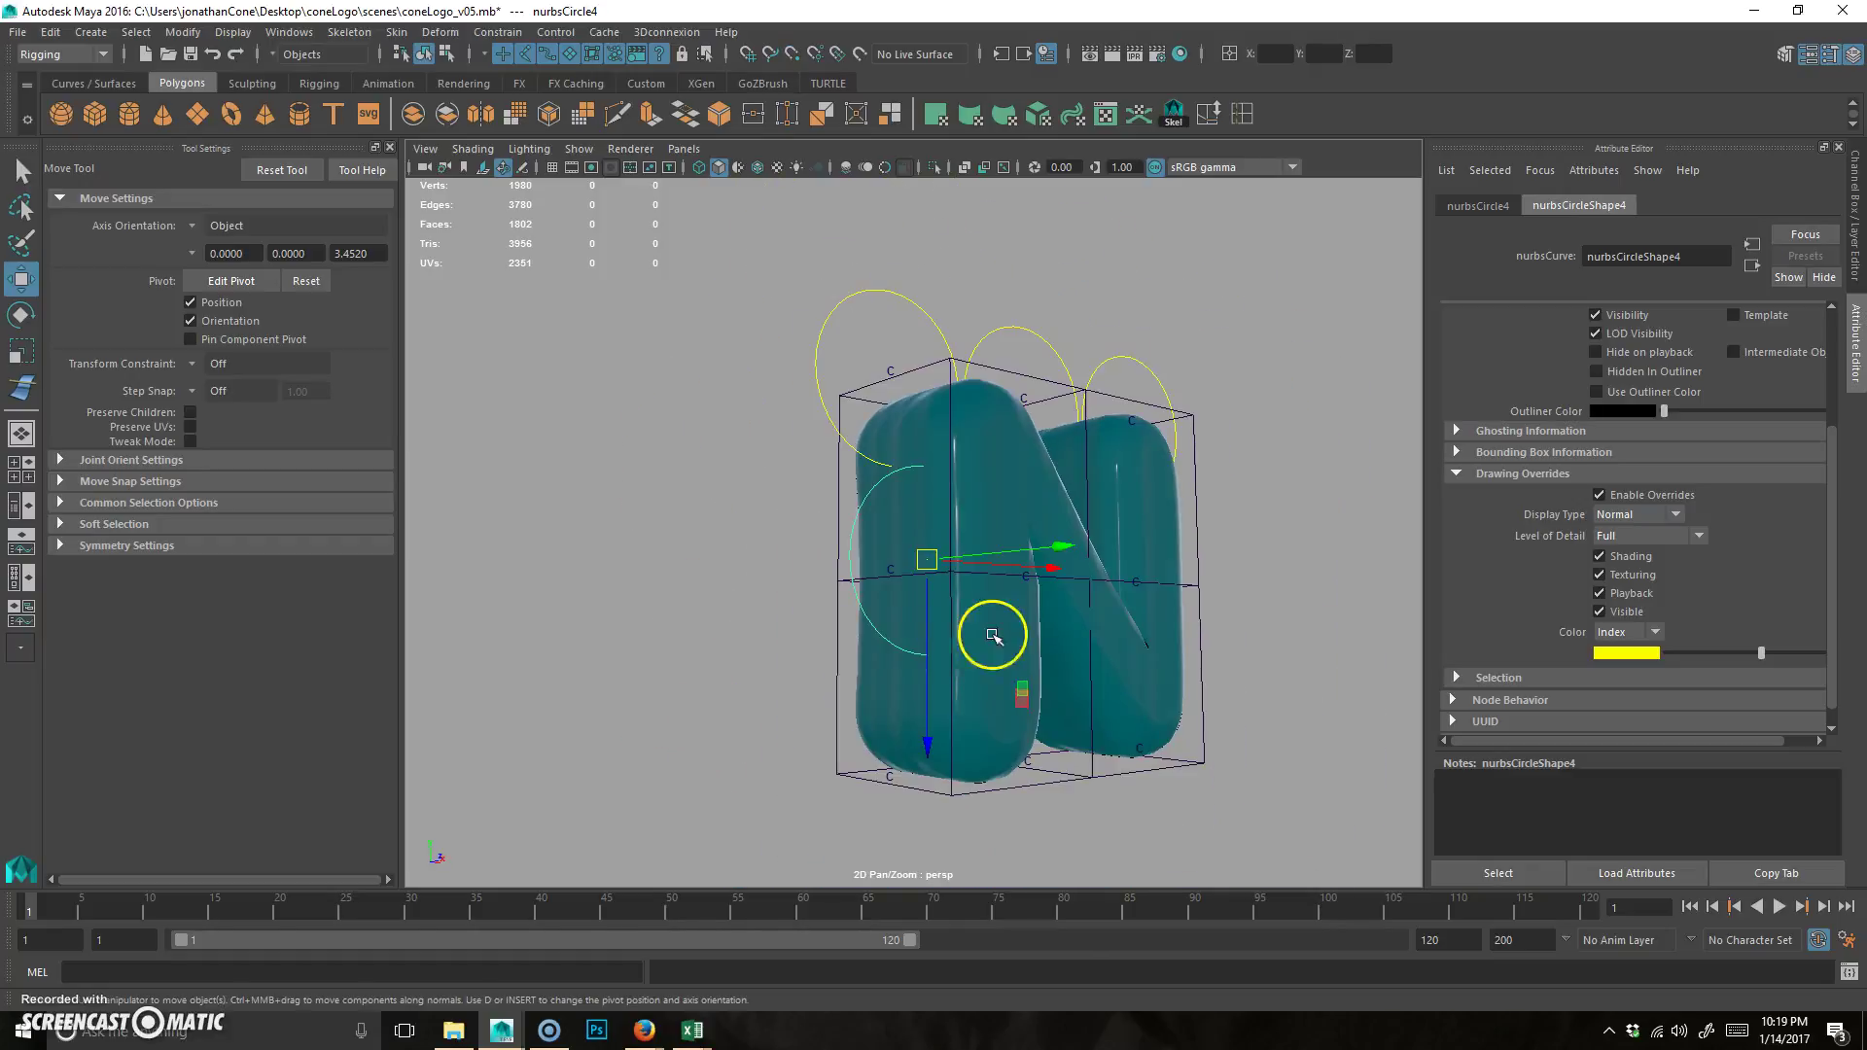
- Hide polygon geometry in the viewport and snap the new circle exactly onto the cluster midway up the left edge
{"action": "left_click", "coordinate": [579, 148]}
{"action": "left_click", "coordinate": [634, 326]}
{"action": "right_click_drag", "start_coordinate": [636, 329], "coordinate": [858, 695], "text": "alt"}
{"action": "left_click_drag", "start_coordinate": [859, 696], "coordinate": [817, 671]}
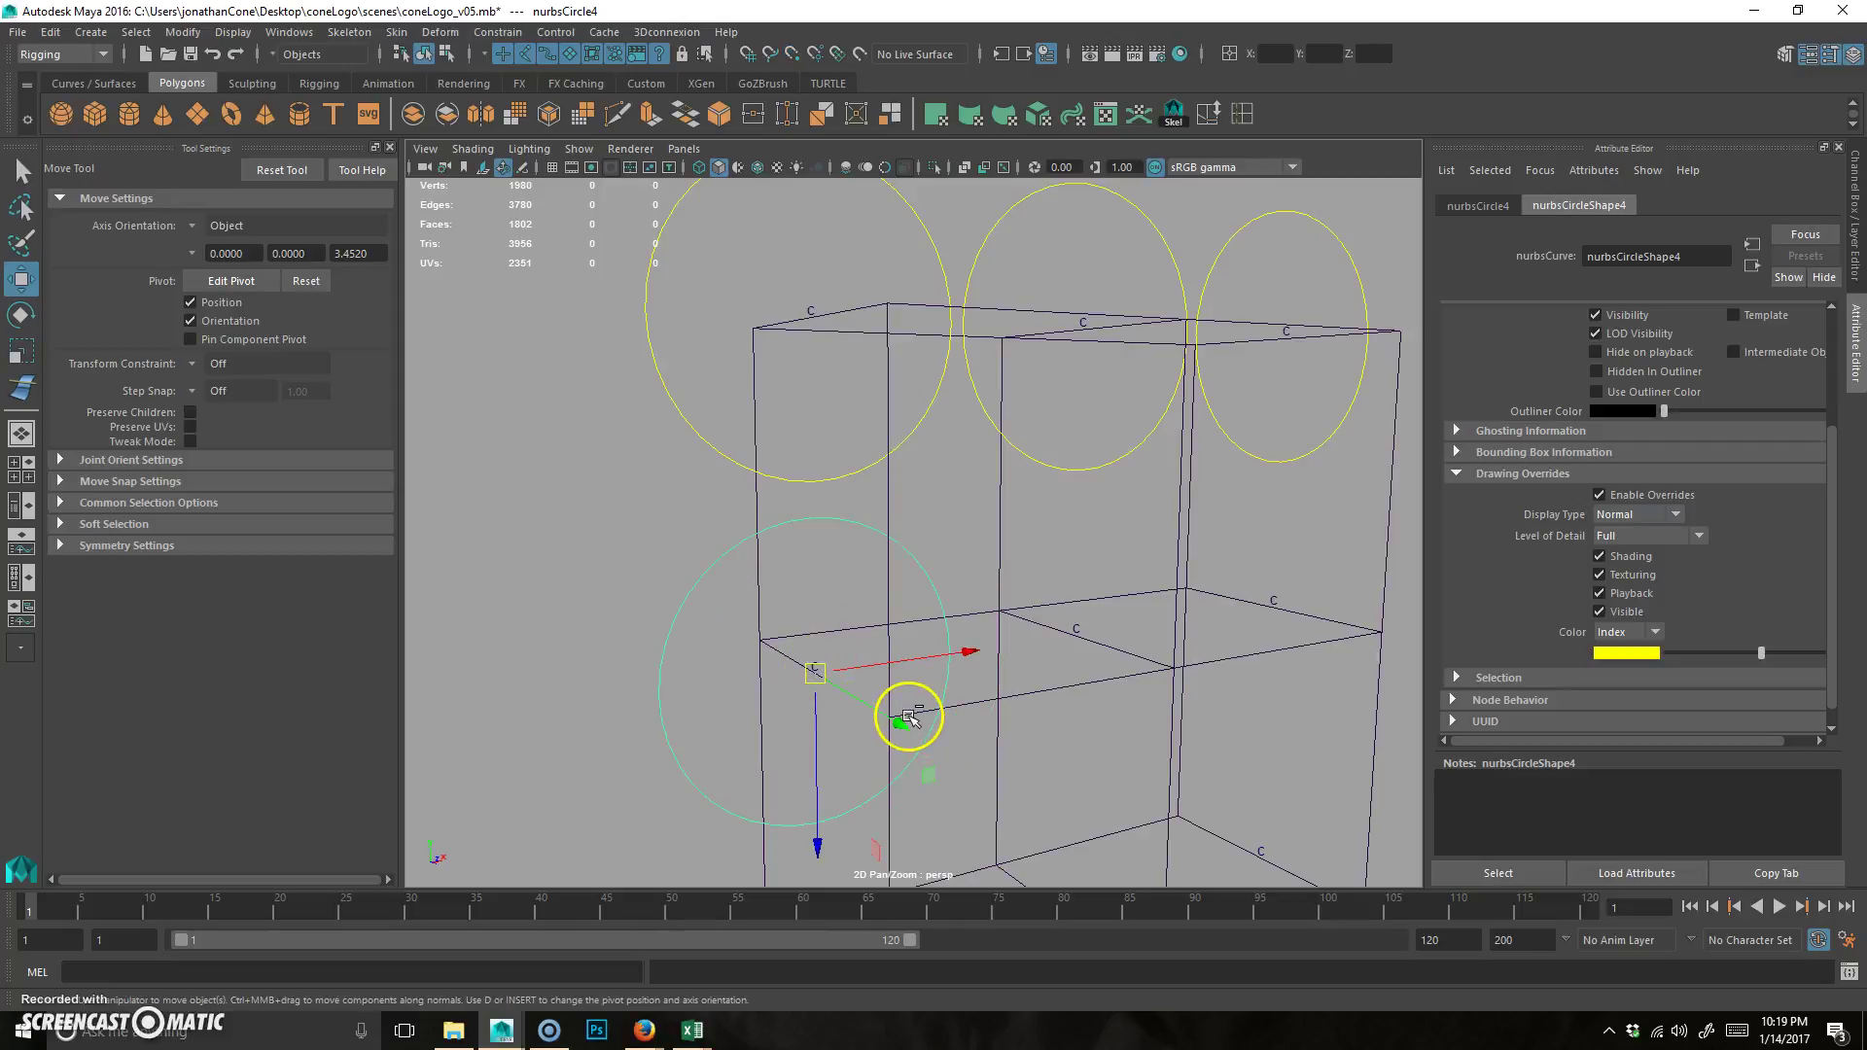
- Duplicate the circle for the center and right-middle clusters, snapping each copy onto its cluster
{"action": "key", "text": "ctrl+d"}
{"action": "left_click_drag", "start_coordinate": [821, 667], "coordinate": [1273, 608]}
{"action": "key", "text": "ctrl+d"}
{"action": "scroll", "coordinate": [1093, 681], "scroll_direction": "down", "scroll_amount": 5}
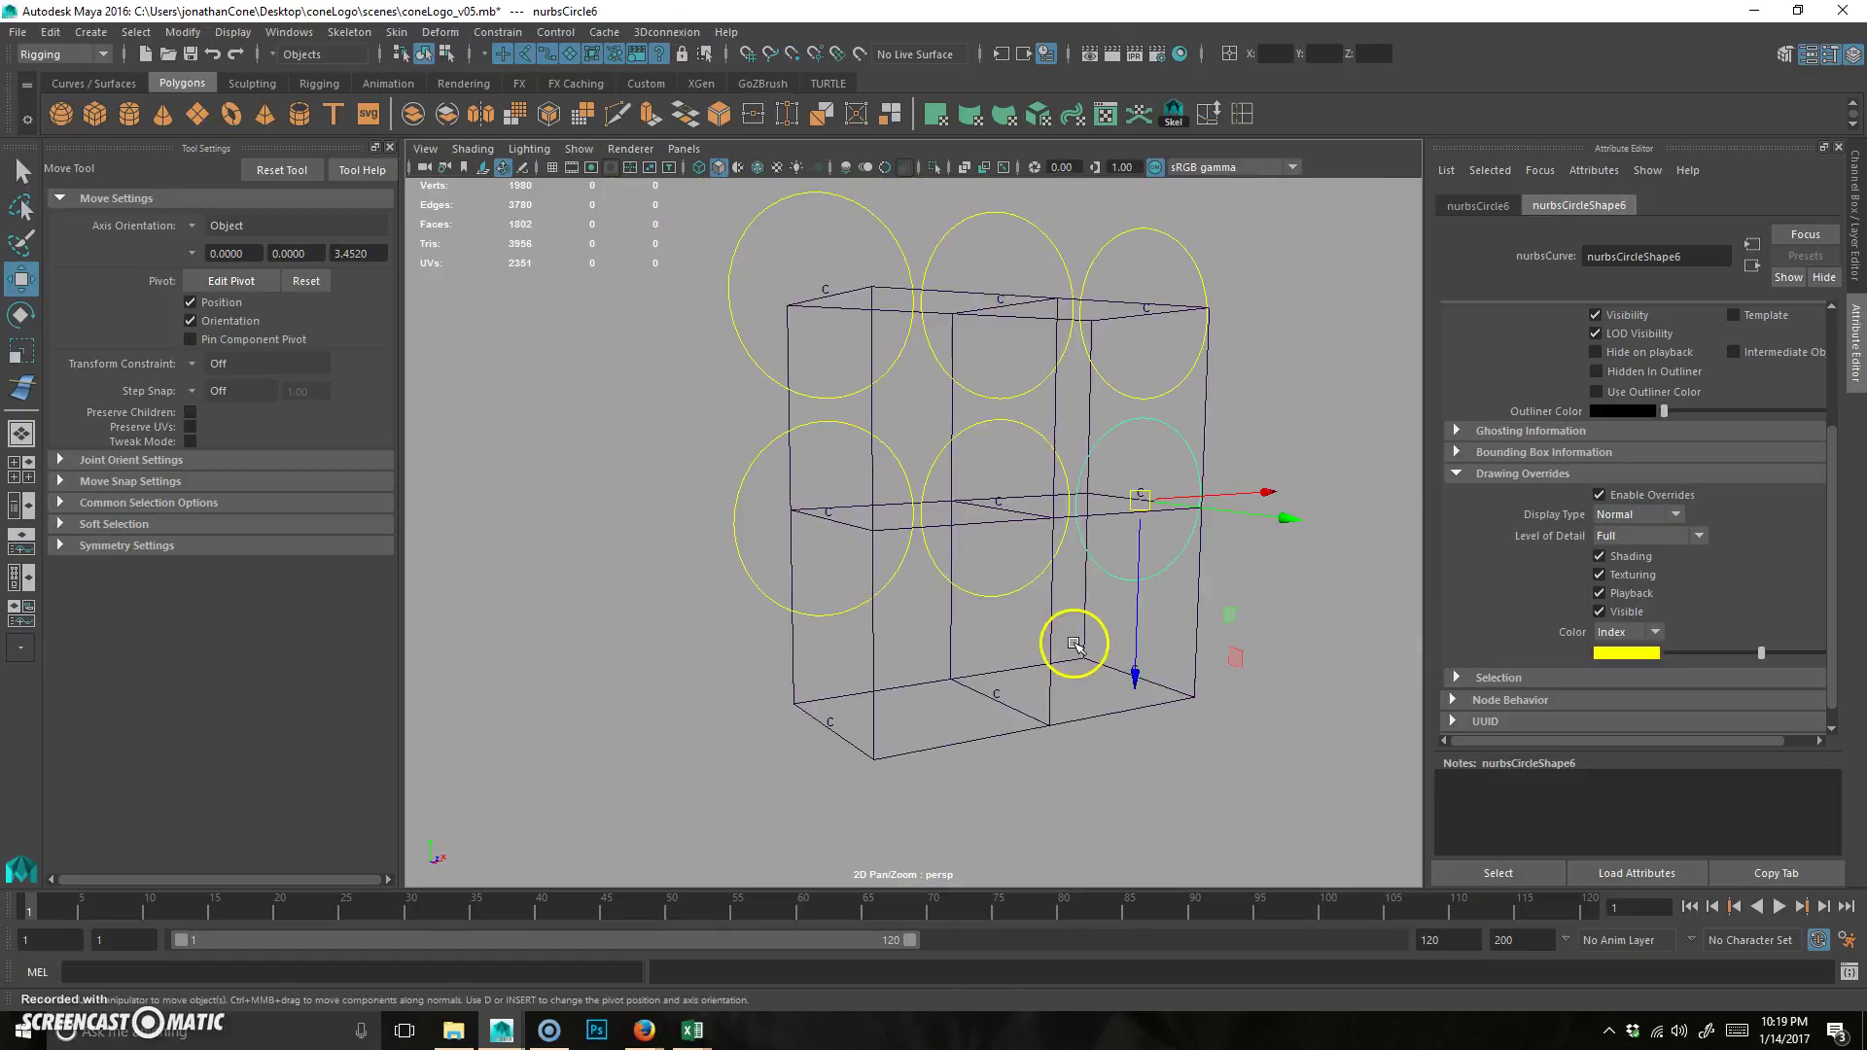
- Duplicate the circle for the three bottom-row clusters, snapping each copy onto its cluster
{"action": "key", "text": "ctrl+d"}
{"action": "left_click_drag", "start_coordinate": [1140, 506], "coordinate": [1133, 675]}
{"action": "left_click_drag", "start_coordinate": [1314, 690], "coordinate": [763, 367], "text": "alt"}
- Rename the upper-left controller circle as n_controller01_crv
{"action": "left_click", "coordinate": [790, 351]}
{"action": "left_click", "coordinate": [1853, 208]}
{"action": "left_click", "coordinate": [1729, 206]}
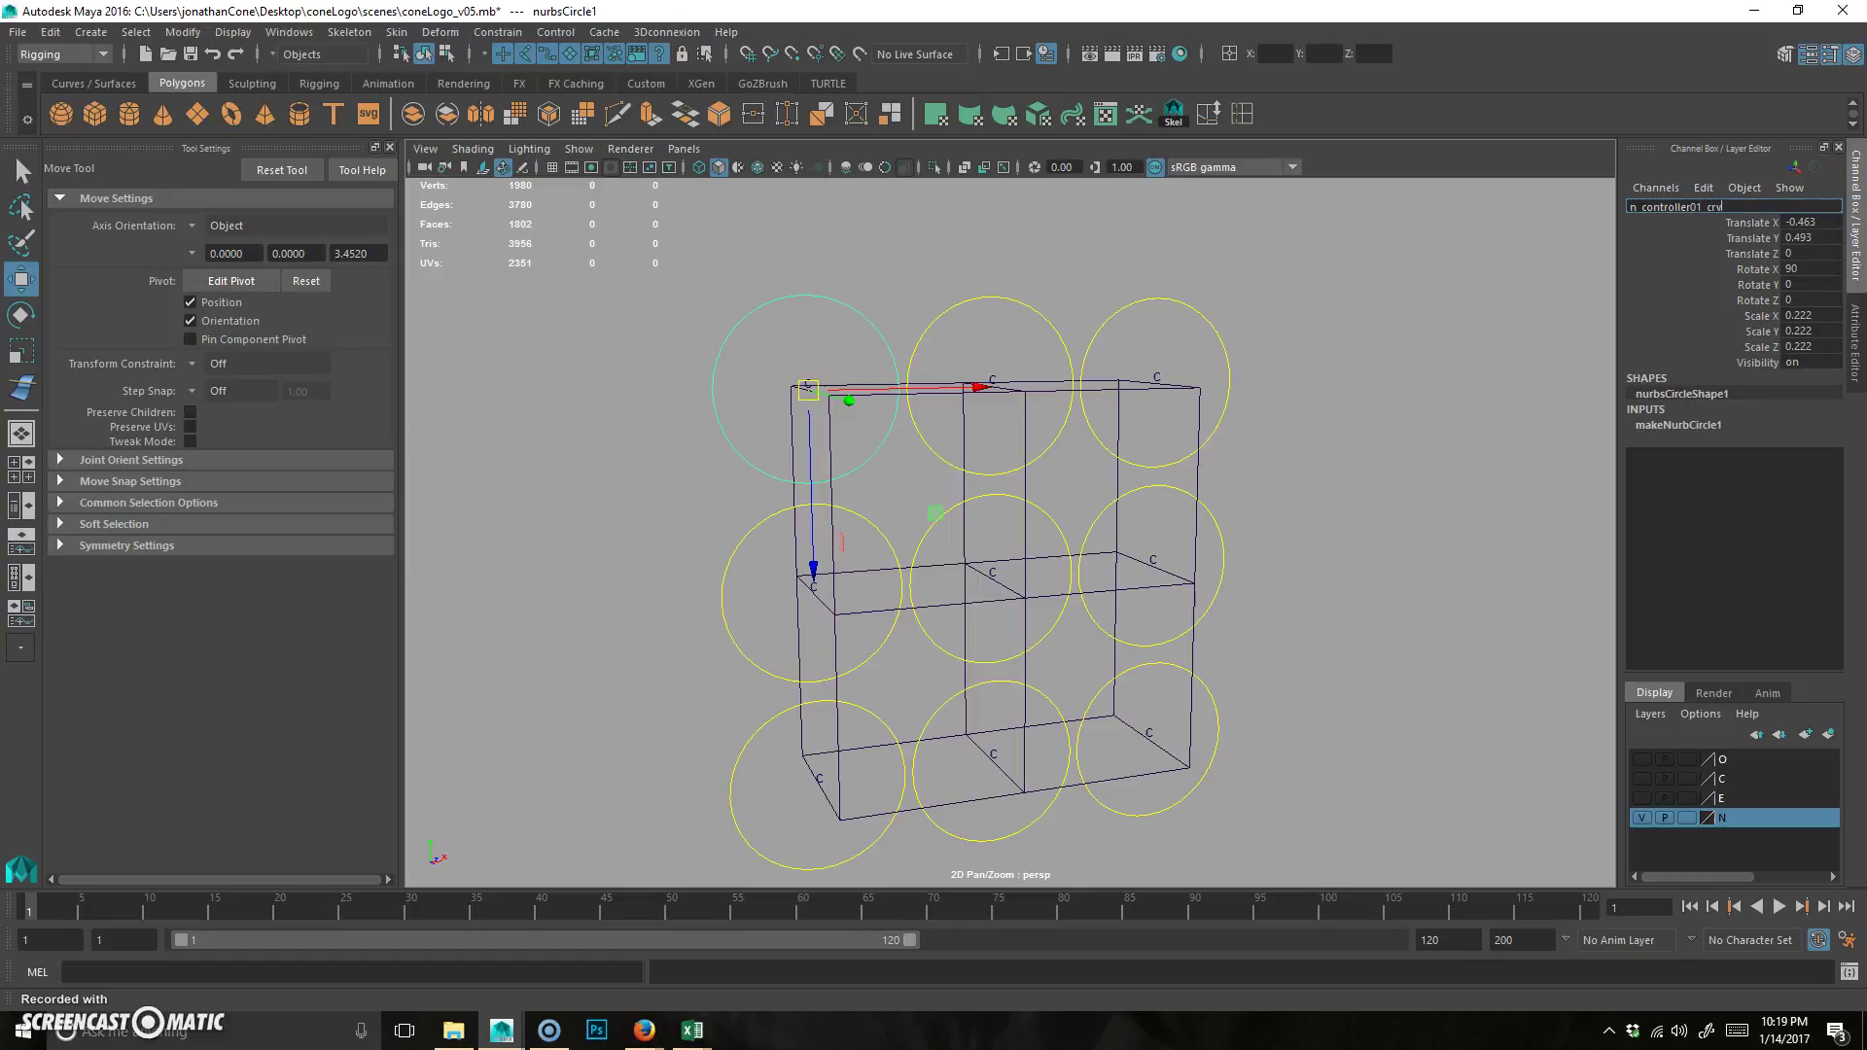
{"action": "key", "text": "Return"}
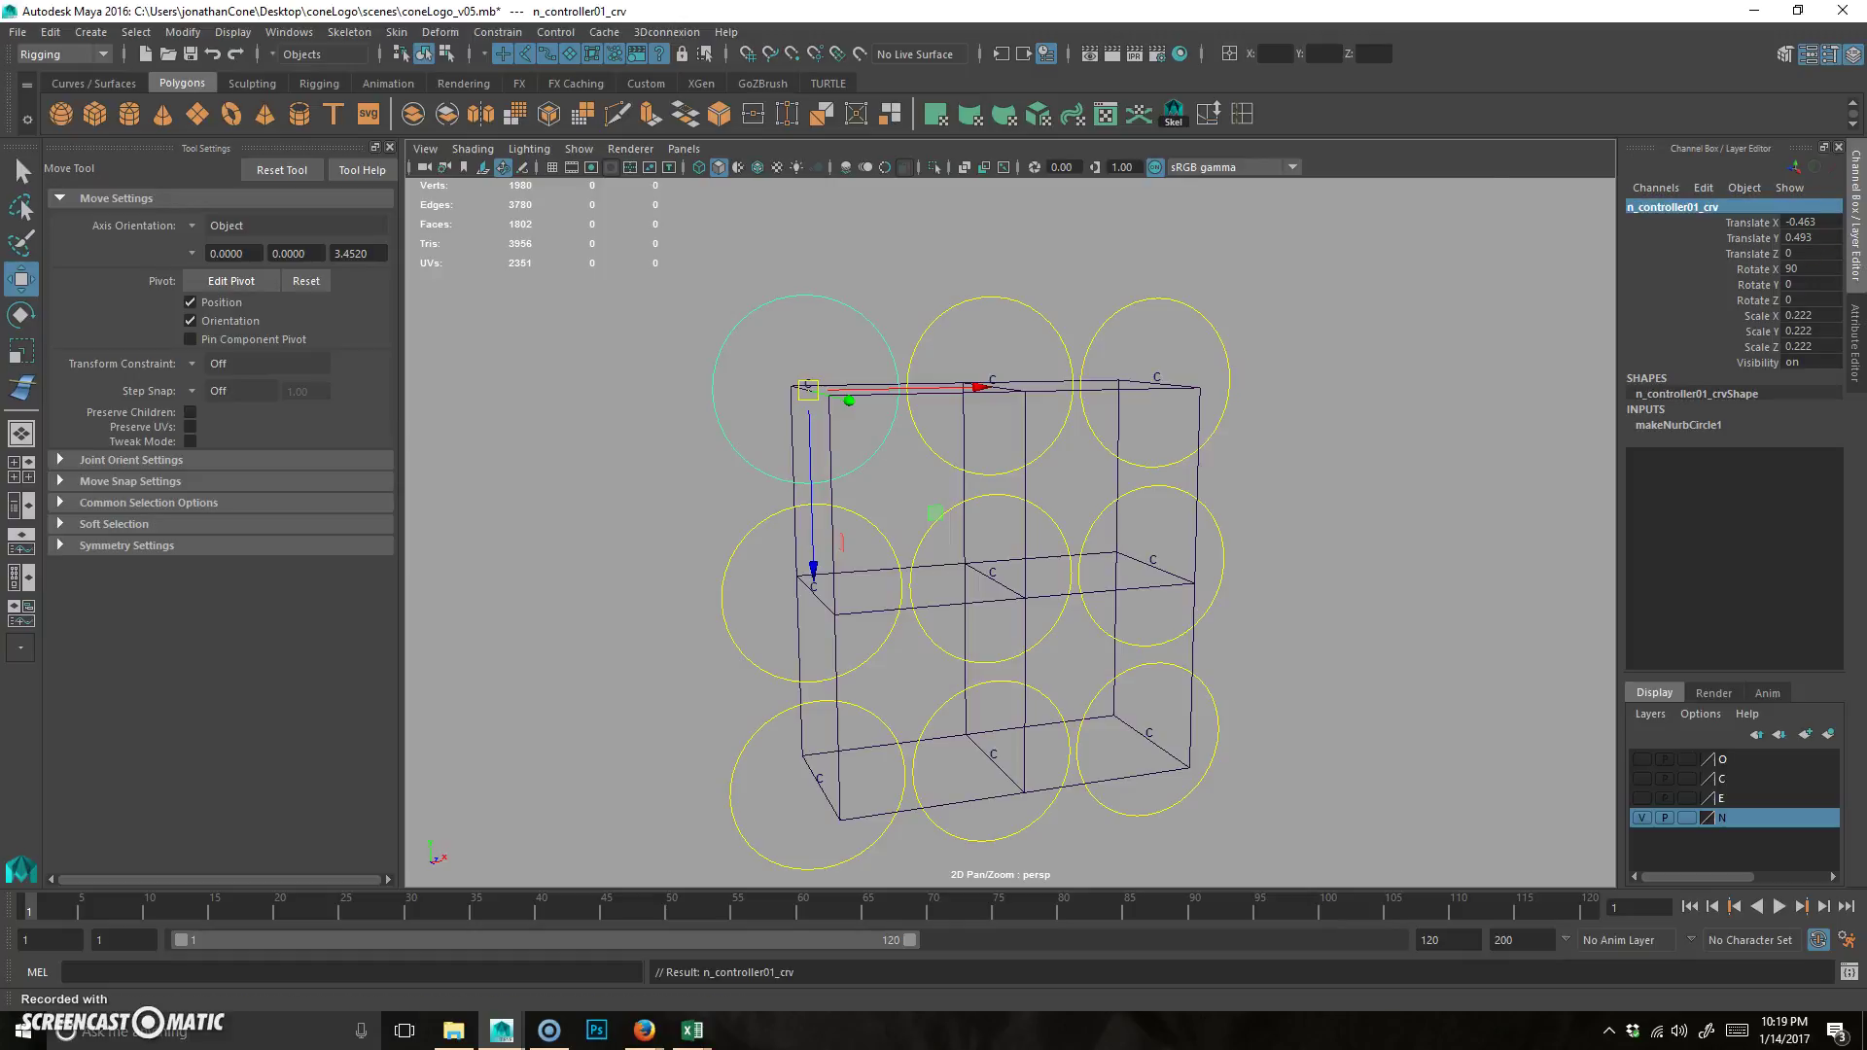
- Rename the upper-middle circle as n_controller02_crv and the upper-right circle as n_controller03_crv, reusing the first controller's name
{"action": "double_click", "coordinate": [1697, 208]}
{"action": "key", "text": "ctrl+c"}
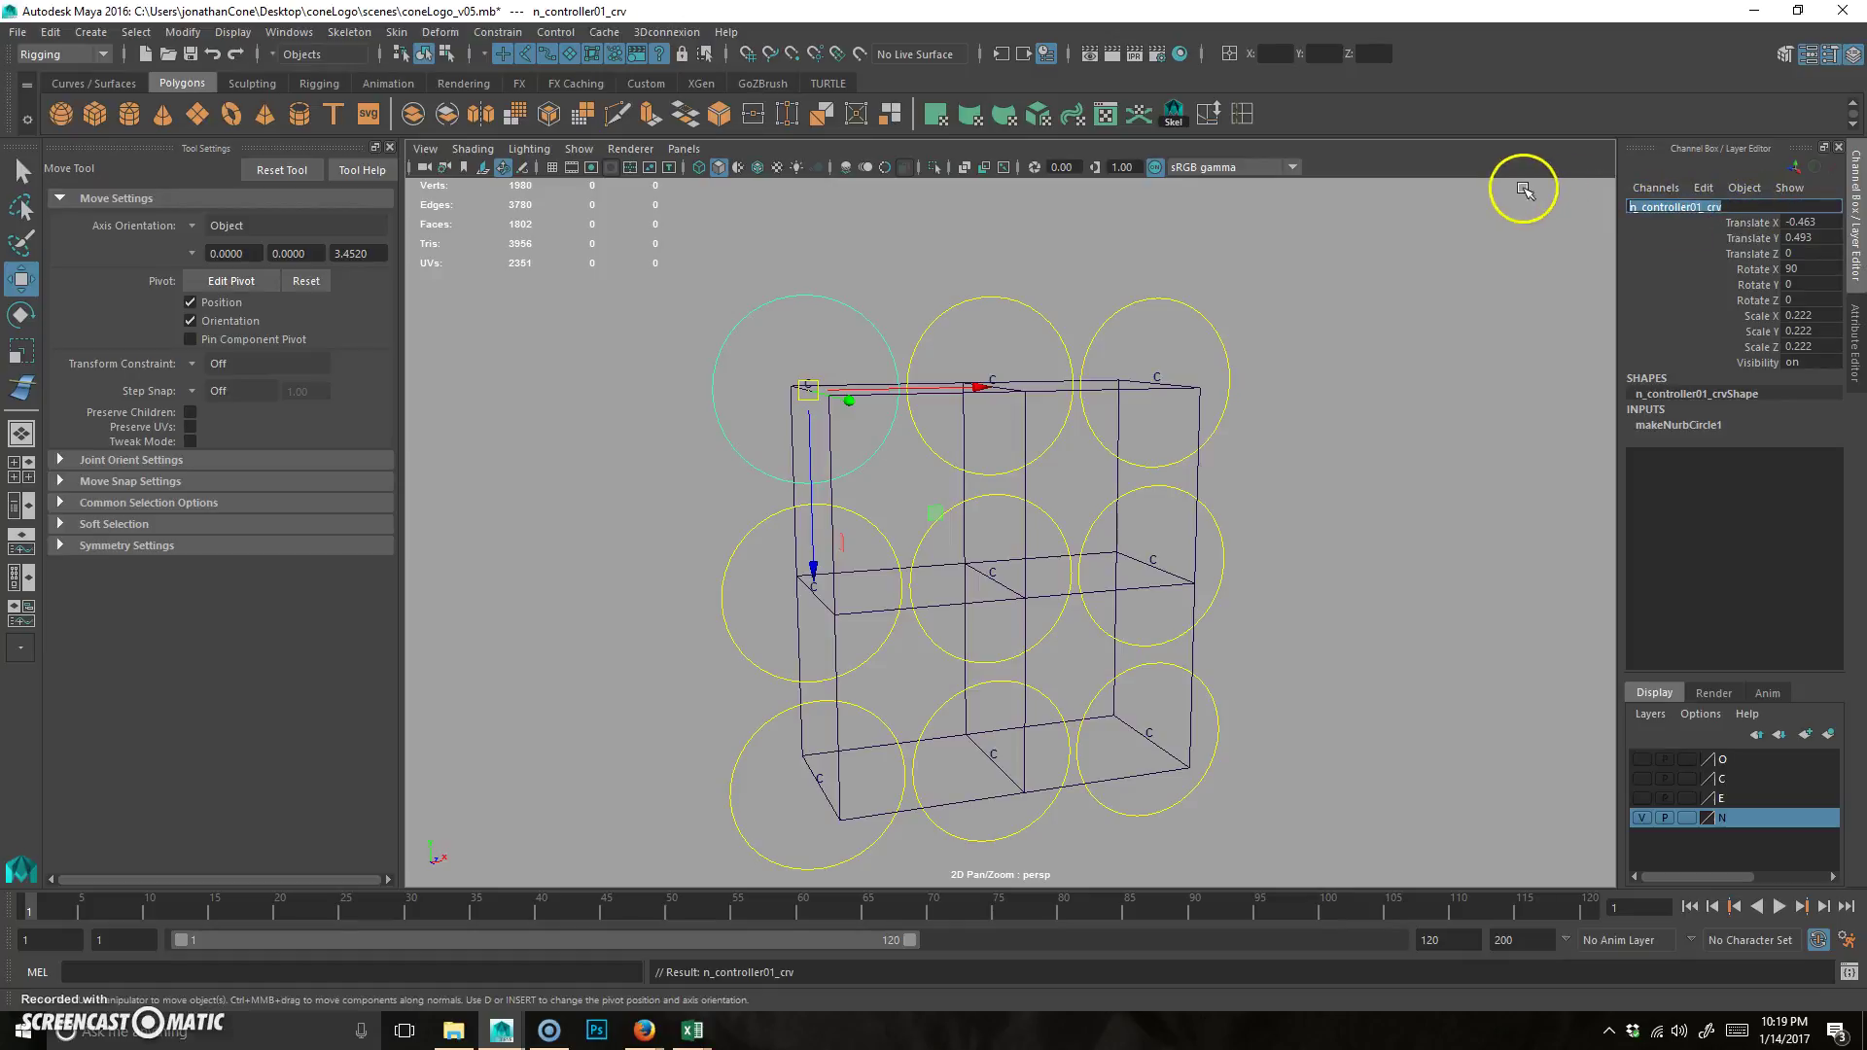
{"action": "left_click", "coordinate": [1036, 308]}
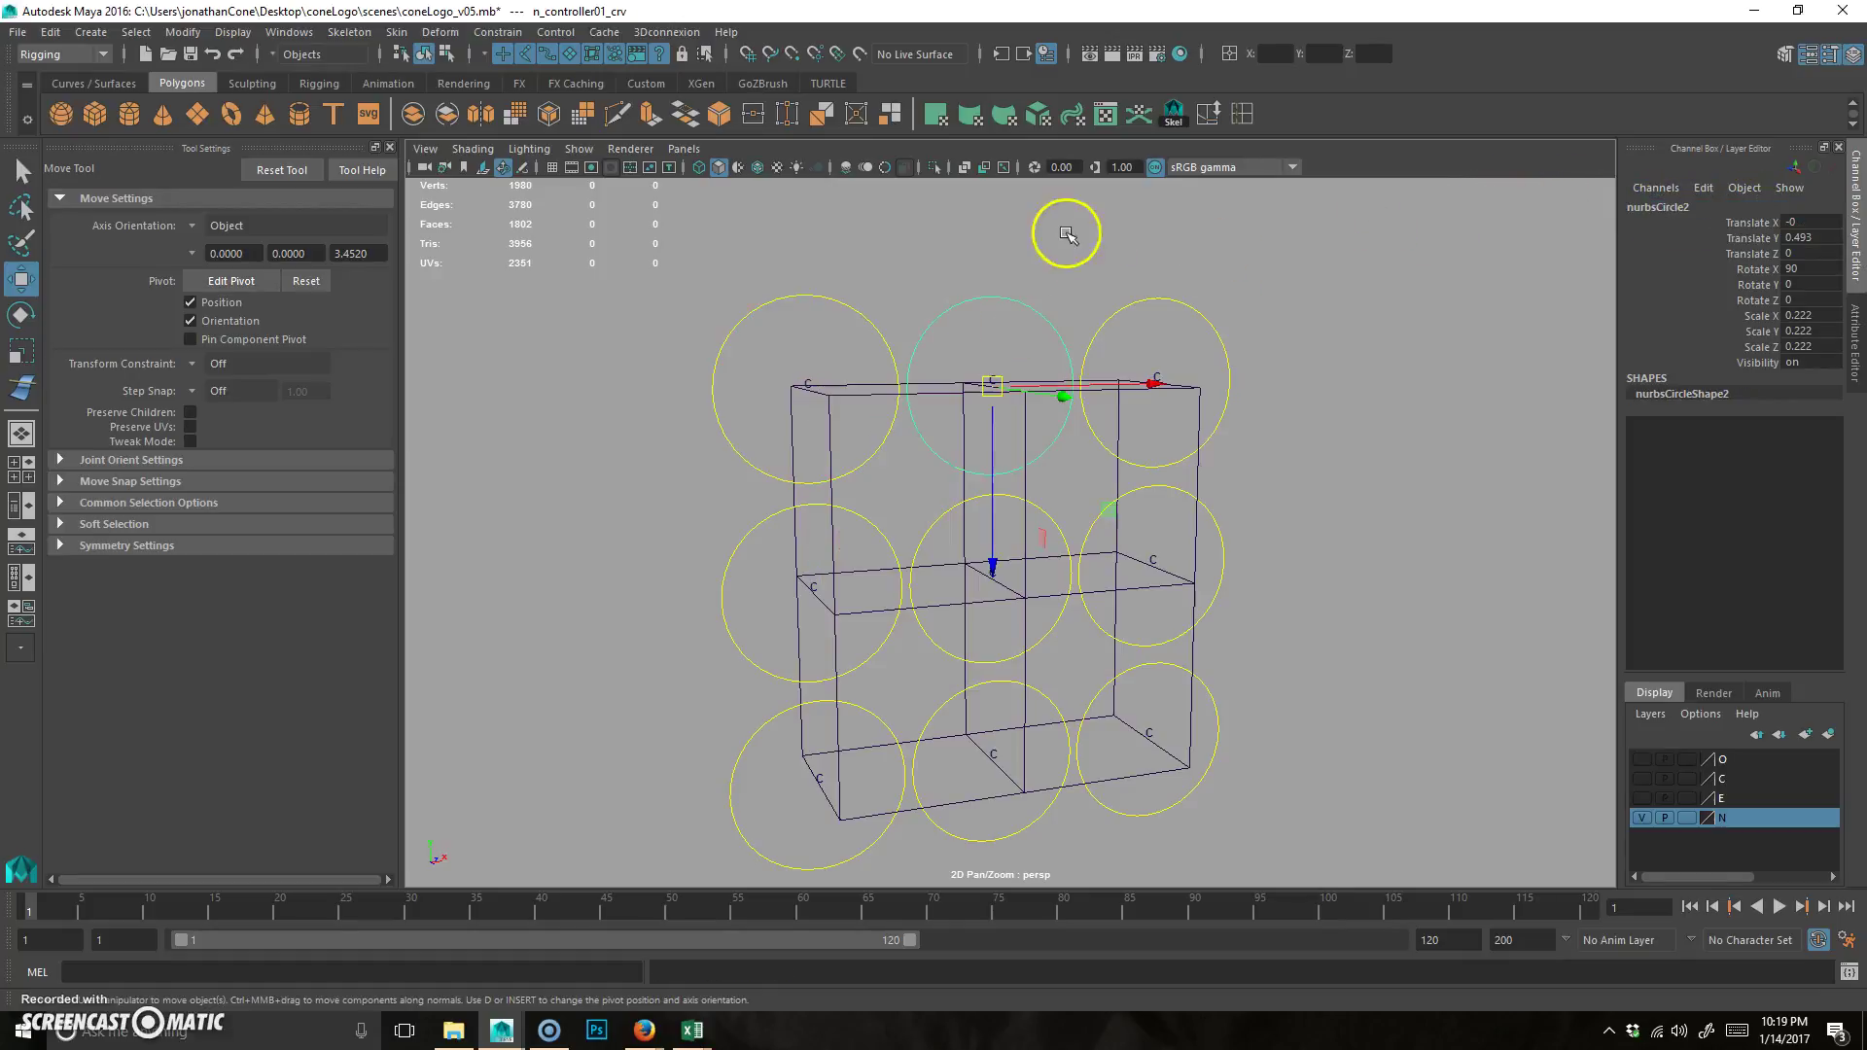
{"action": "double_click", "coordinate": [1674, 206]}
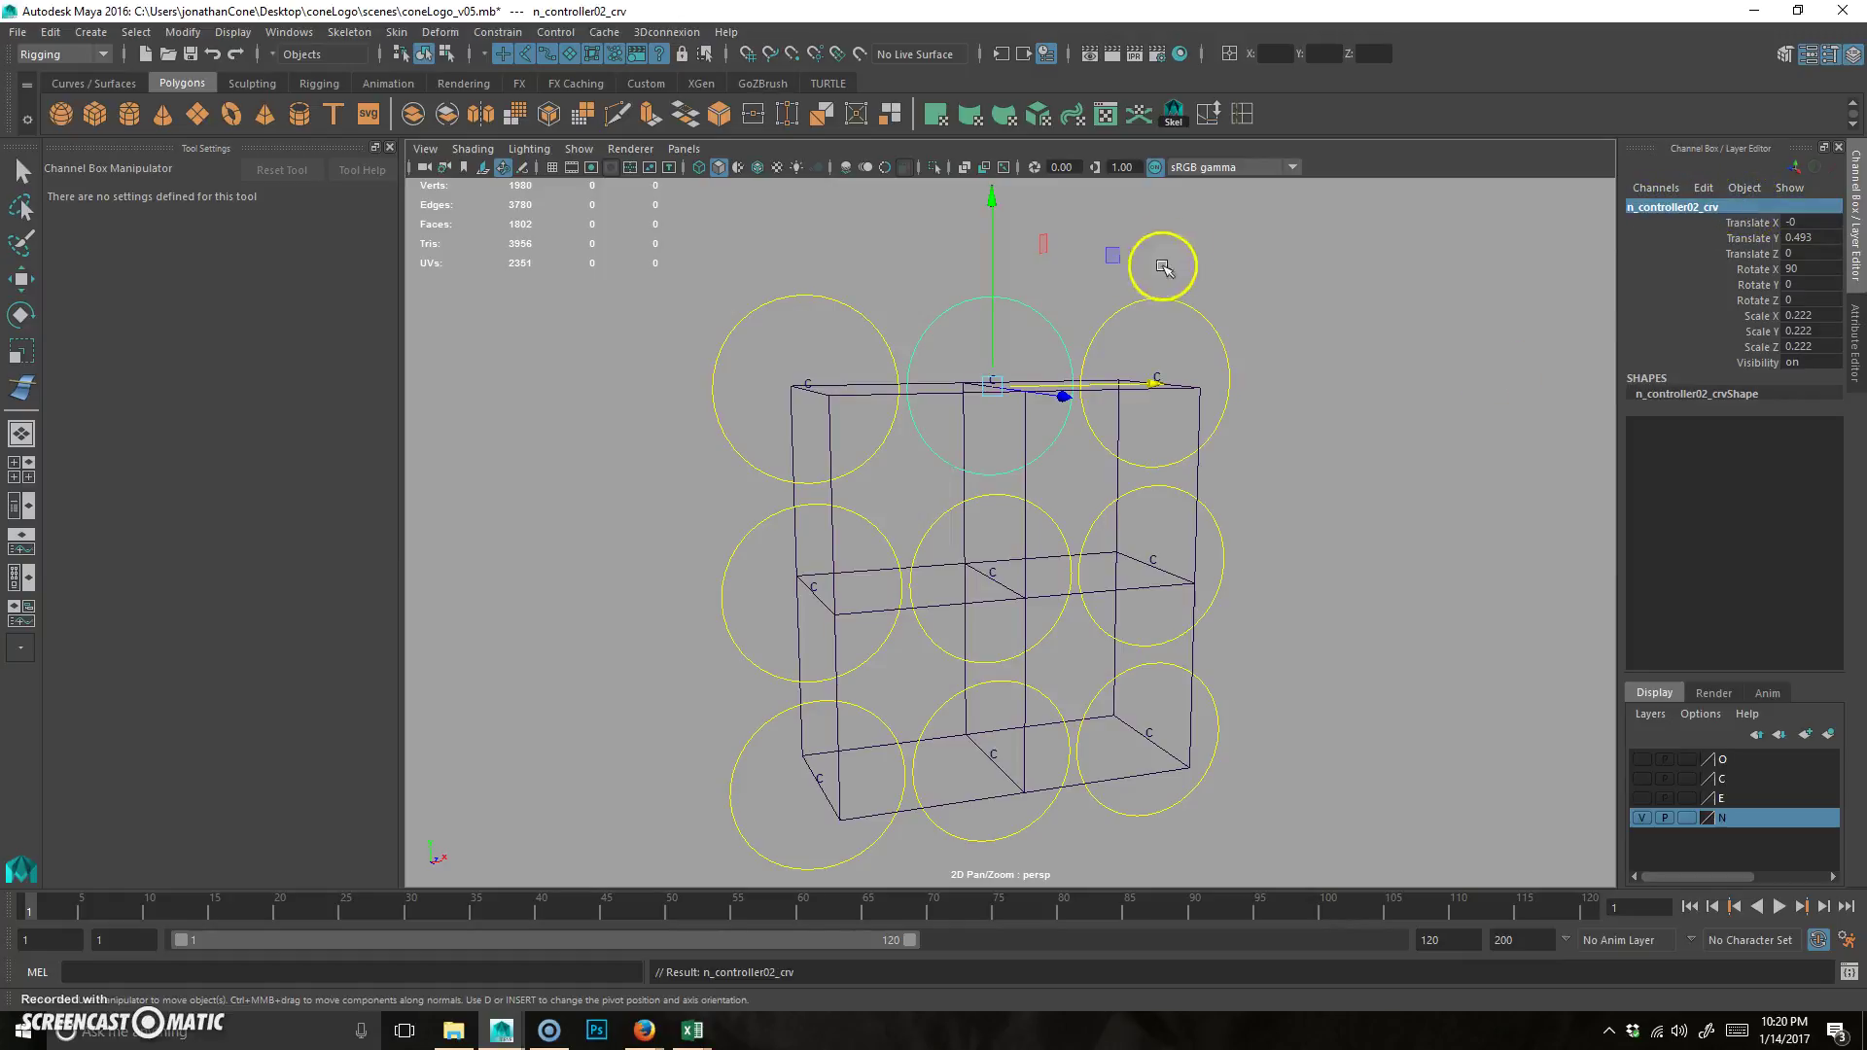
{"action": "left_click_drag", "start_coordinate": [1162, 264], "coordinate": [1196, 343]}
{"action": "double_click", "coordinate": [1672, 206]}
{"action": "type", "text": "n_controller01_crv"}
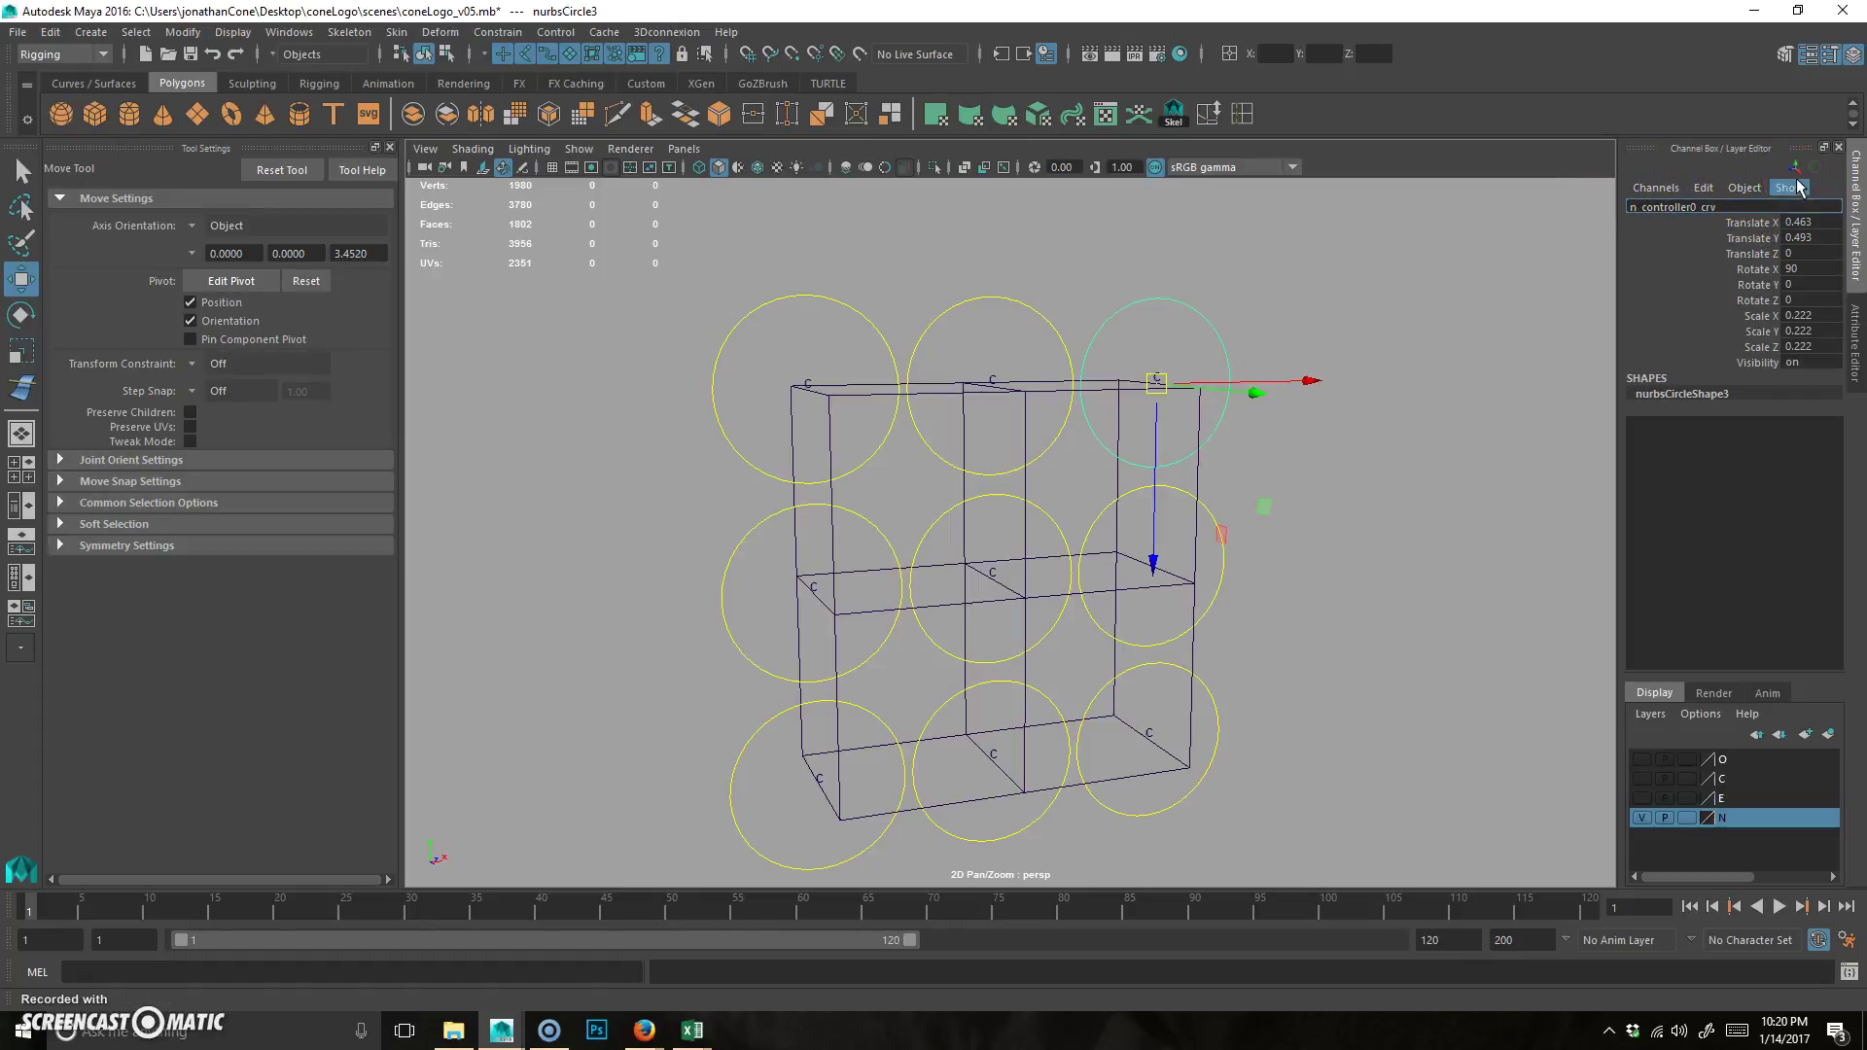
{"action": "key", "text": "Return"}
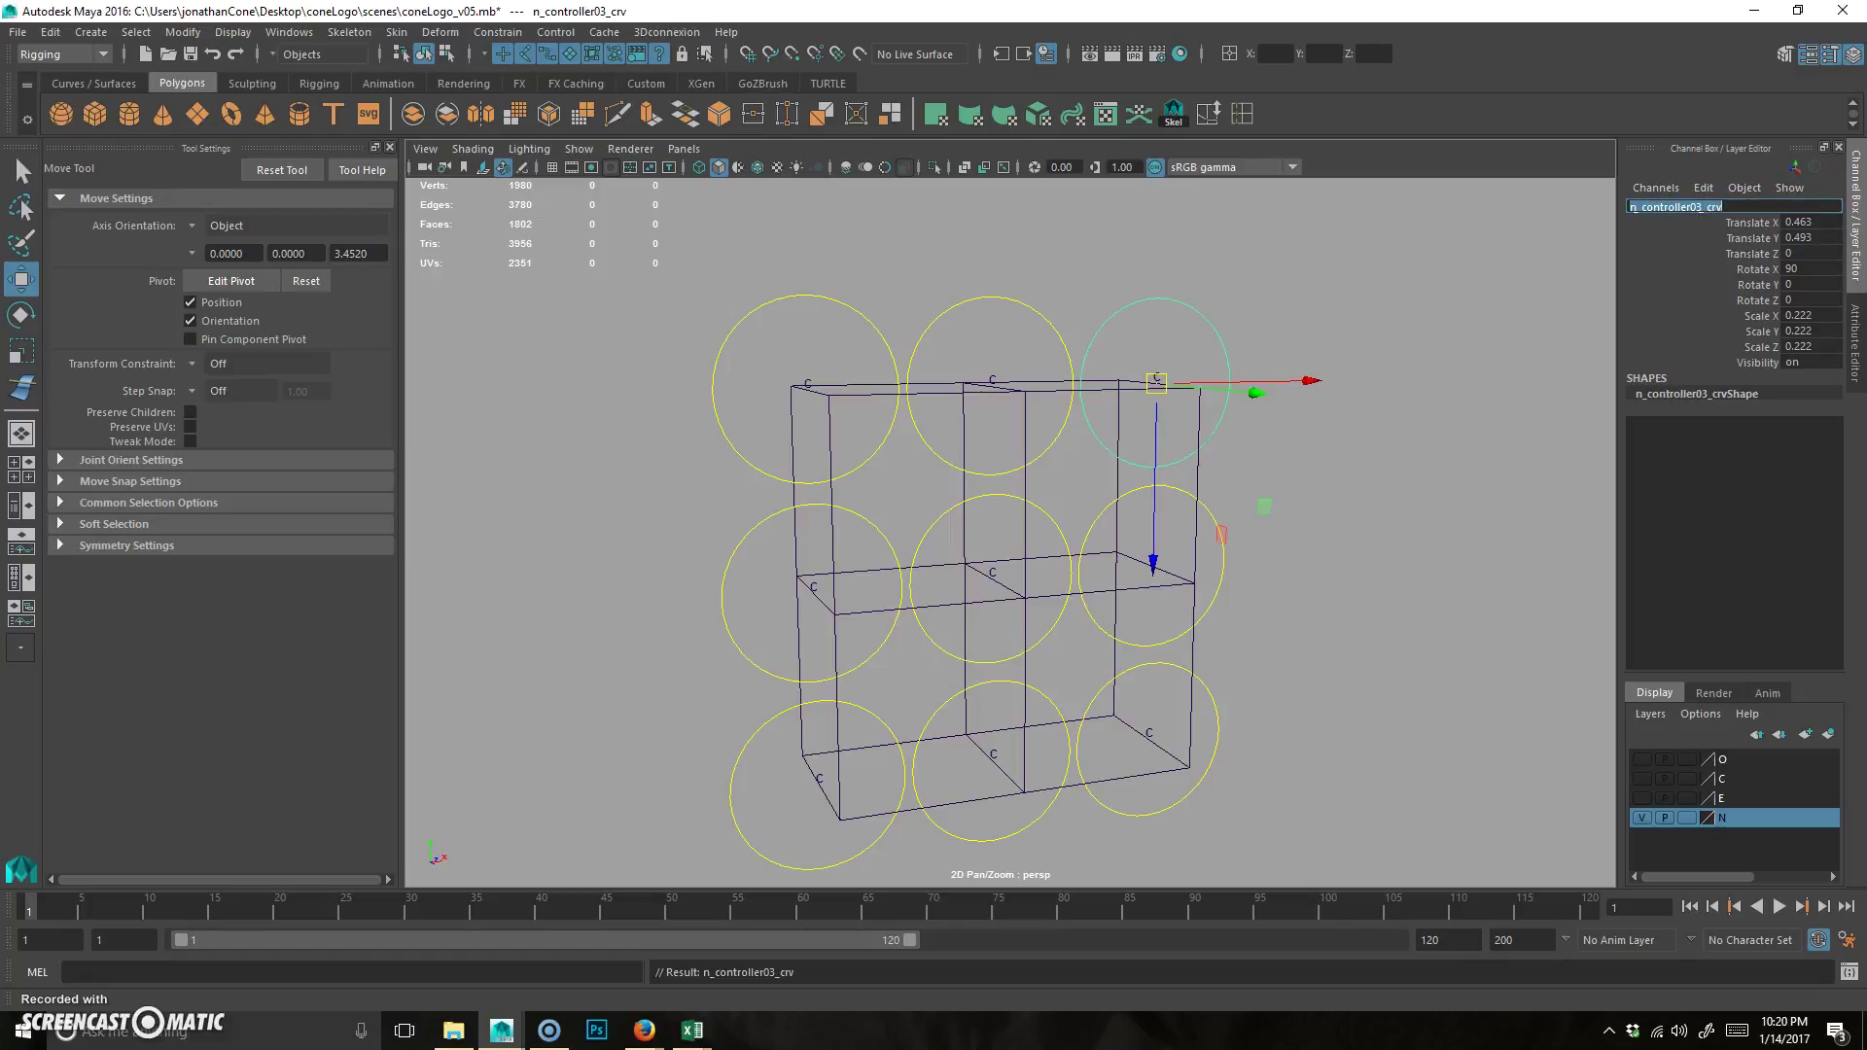
- Rename the middle-left circle as n_controller04_crv and the center circle as n_controller05_crv
{"action": "left_click", "coordinate": [738, 582]}
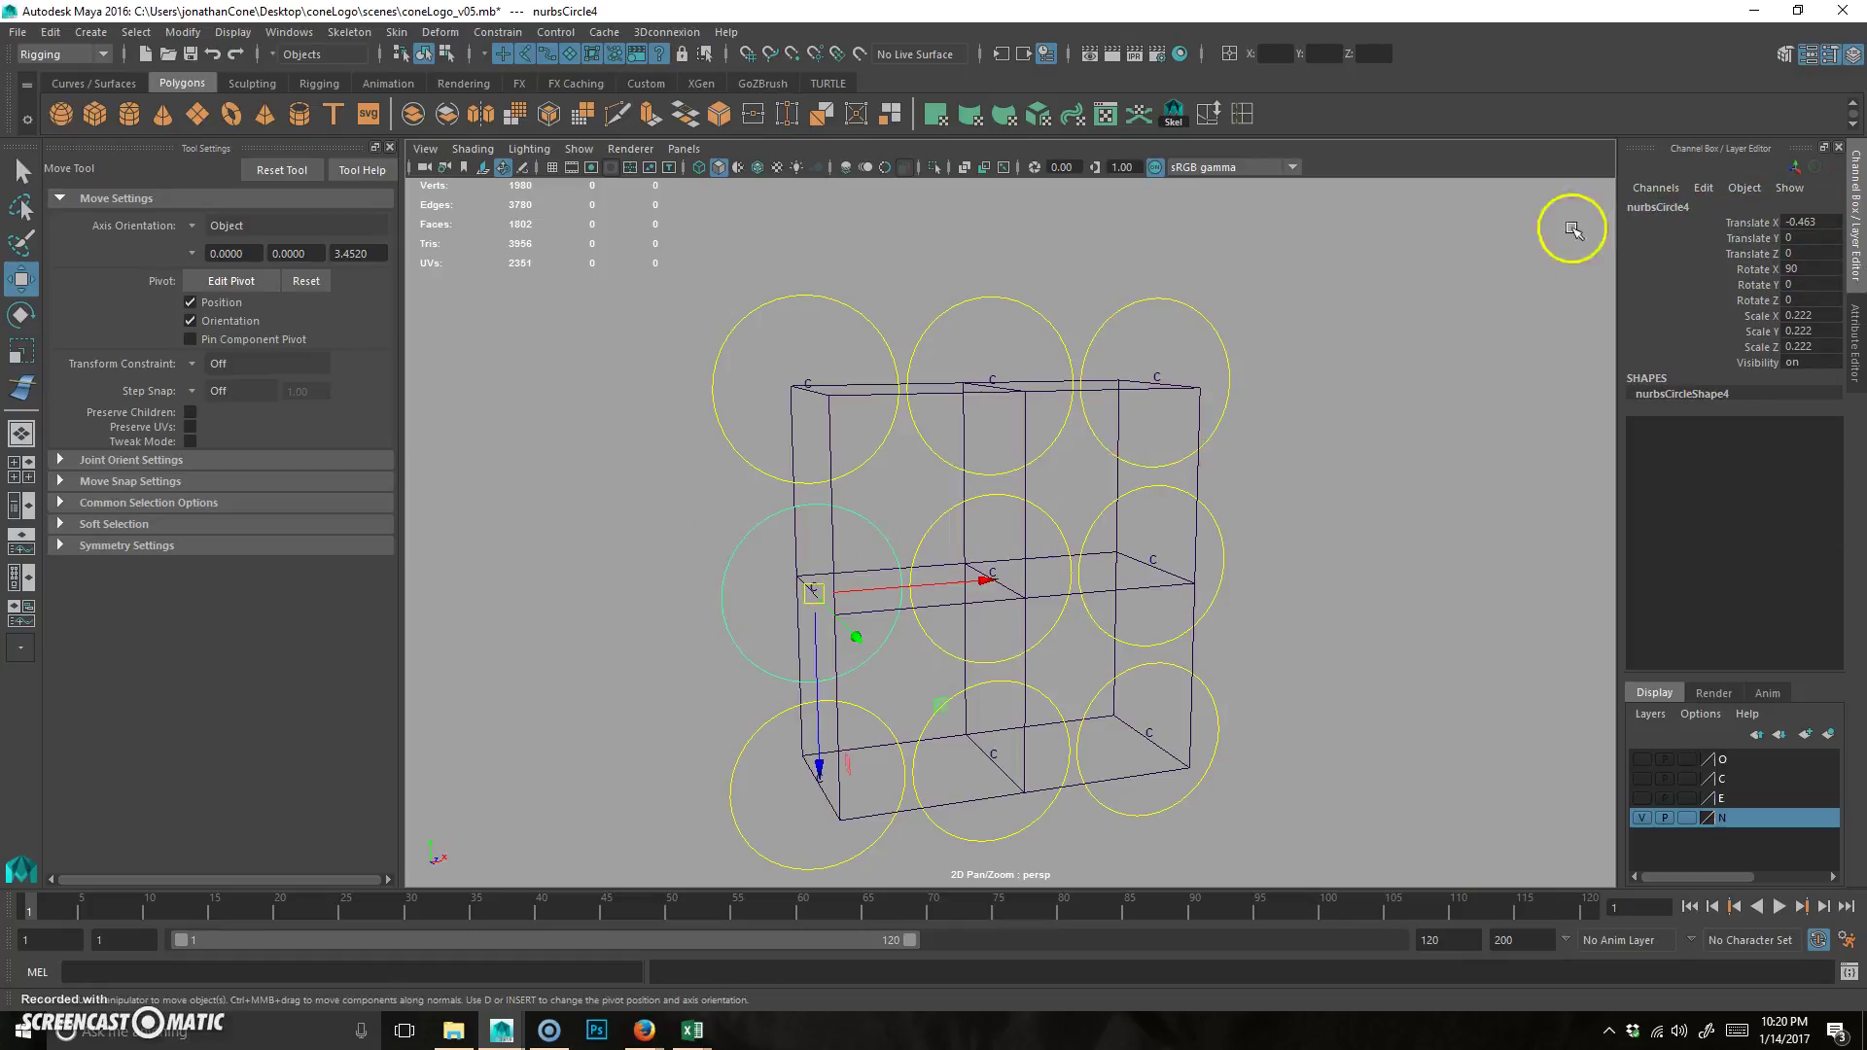
{"action": "double_click", "coordinate": [1690, 208]}
{"action": "type", "text": "n_controller01_crv"}
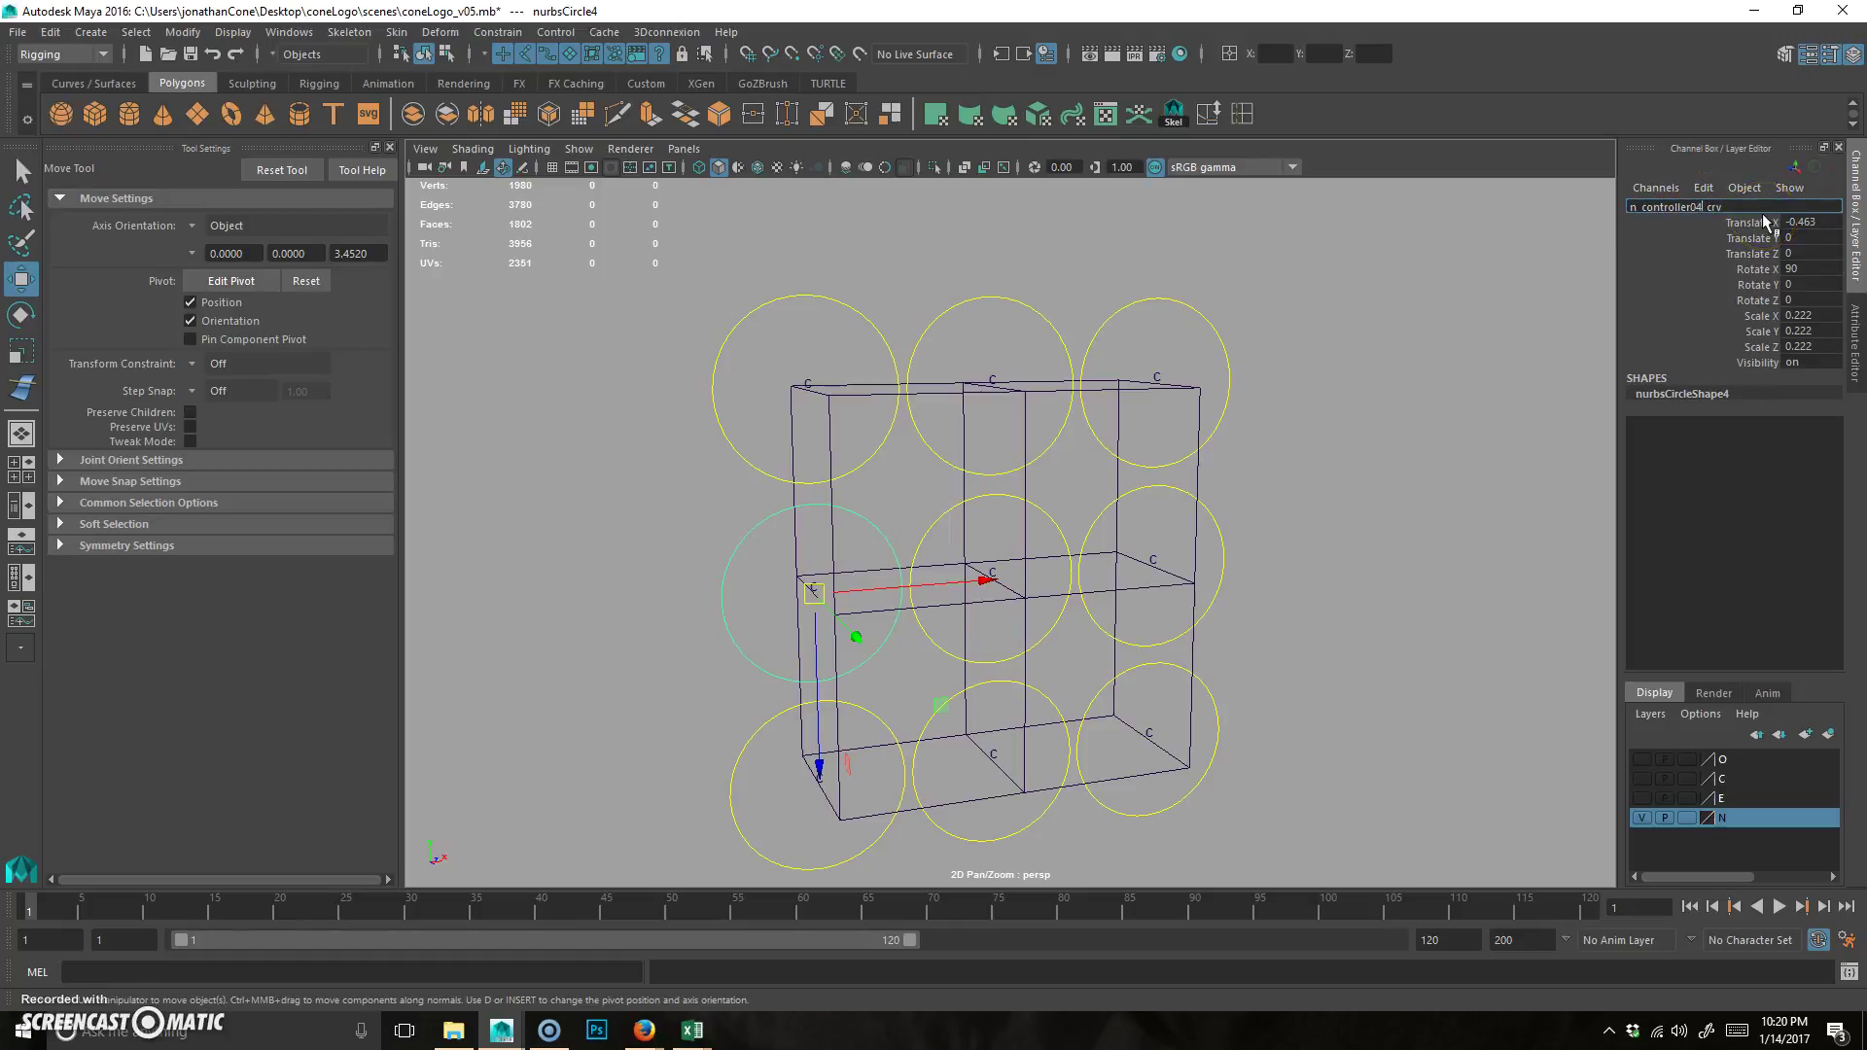
{"action": "left_click", "coordinate": [950, 491]}
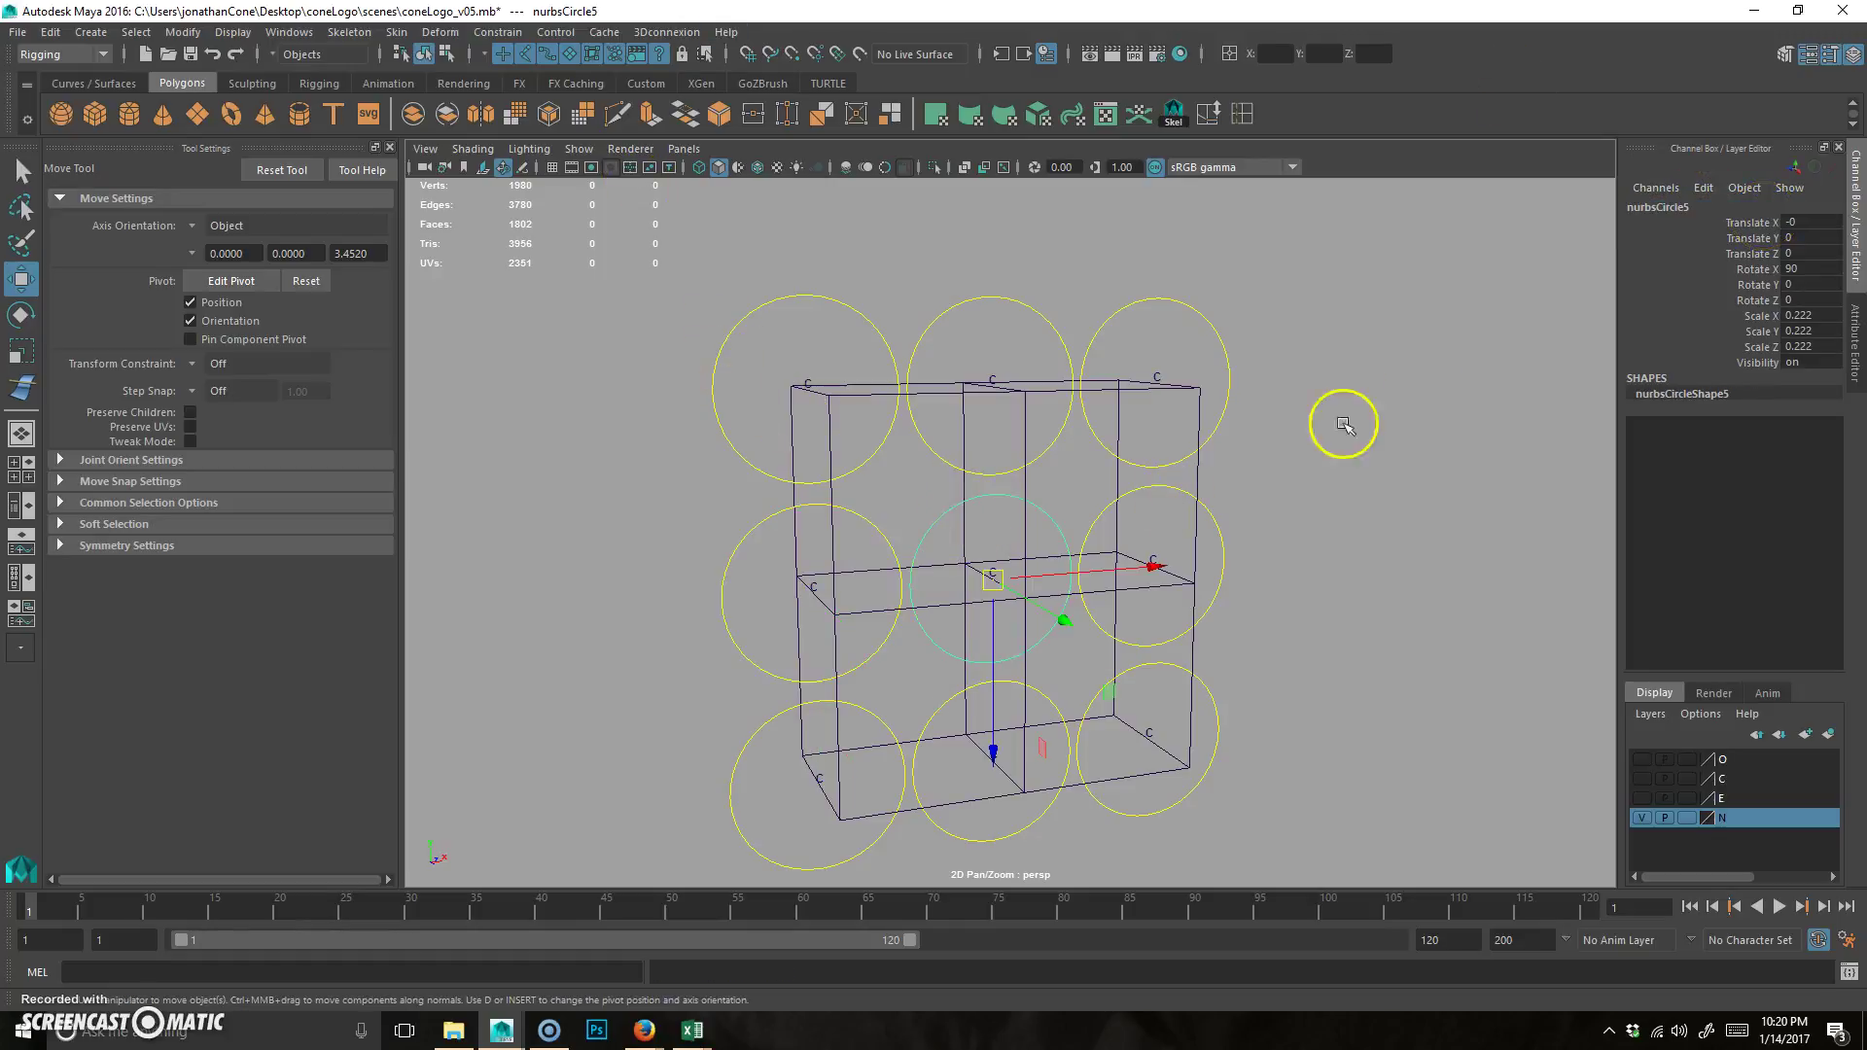
{"action": "double_click", "coordinate": [1732, 205]}
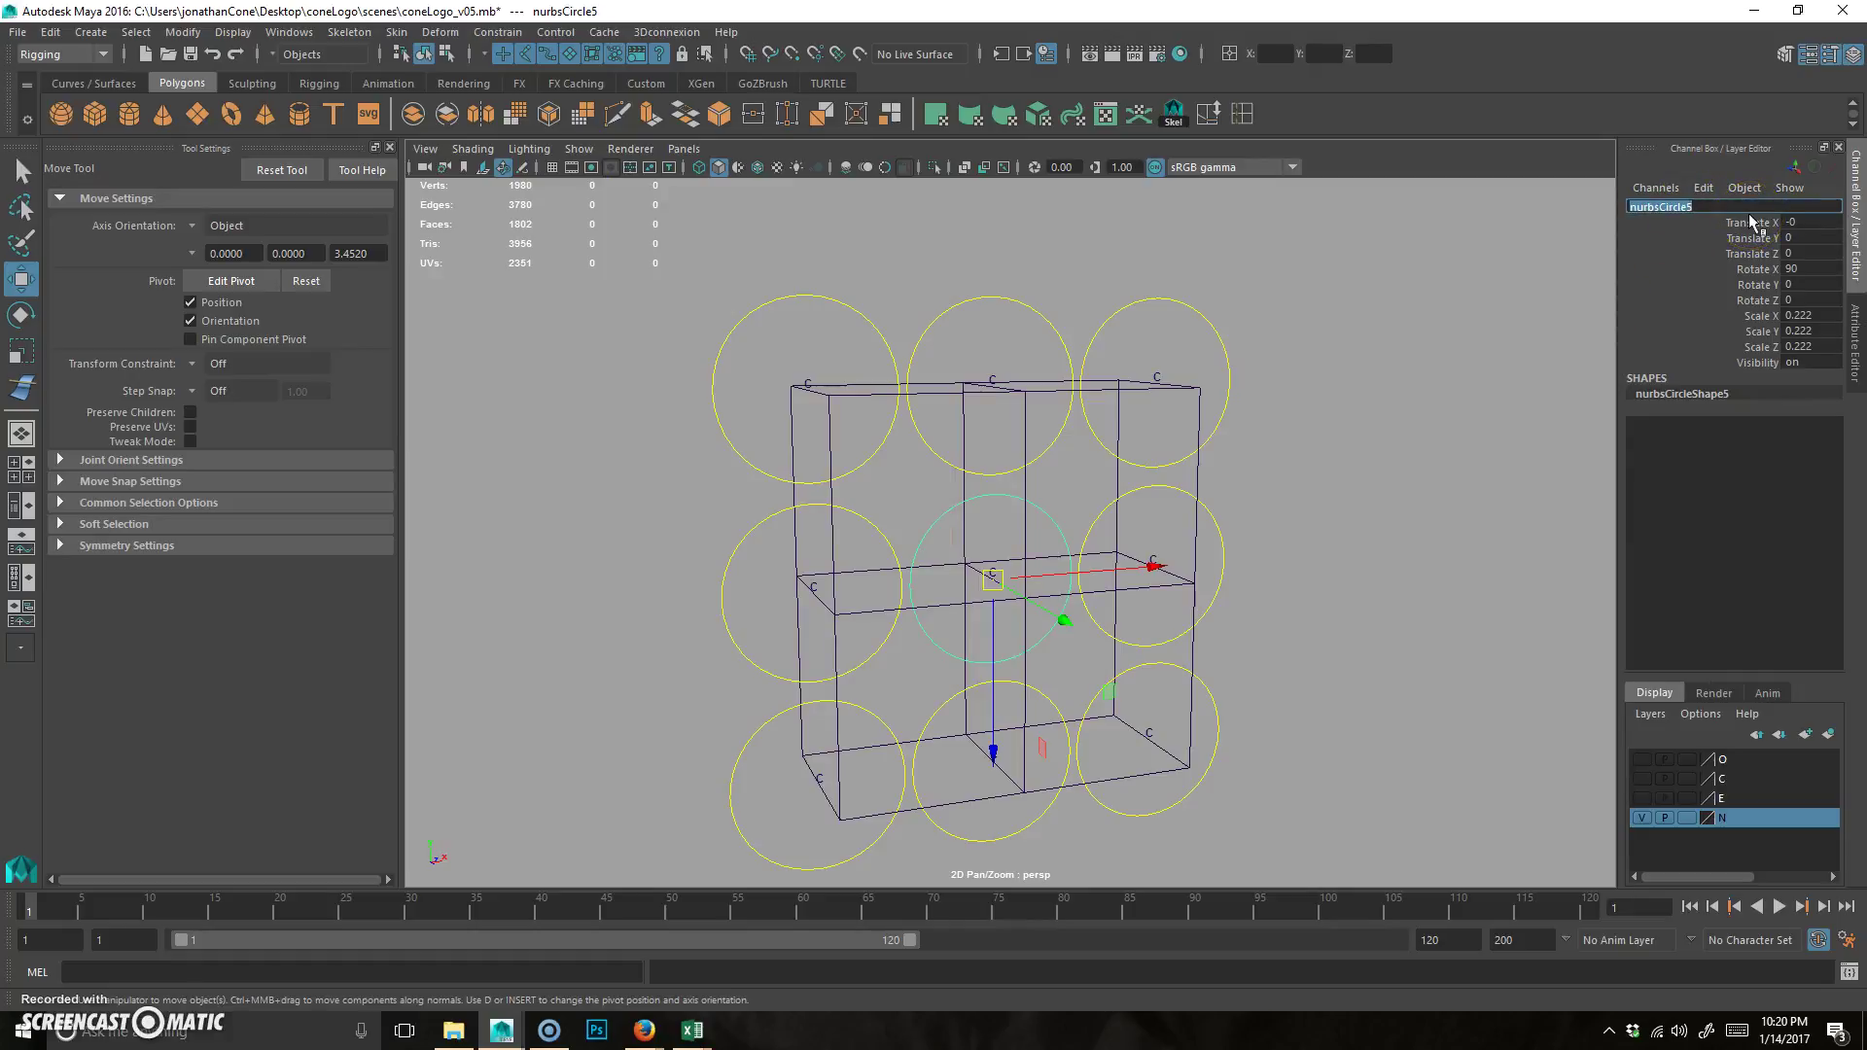
{"action": "key", "text": "ctrl+v"}
{"action": "left_click", "coordinate": [1698, 208]}
{"action": "type", "text": "5"}
{"action": "key", "text": "Return"}
- Rename the middle-right circle as n_controller06_crv
{"action": "left_click", "coordinate": [1218, 534]}
{"action": "double_click", "coordinate": [1679, 207]}
{"action": "key", "text": "ctrl+v"}
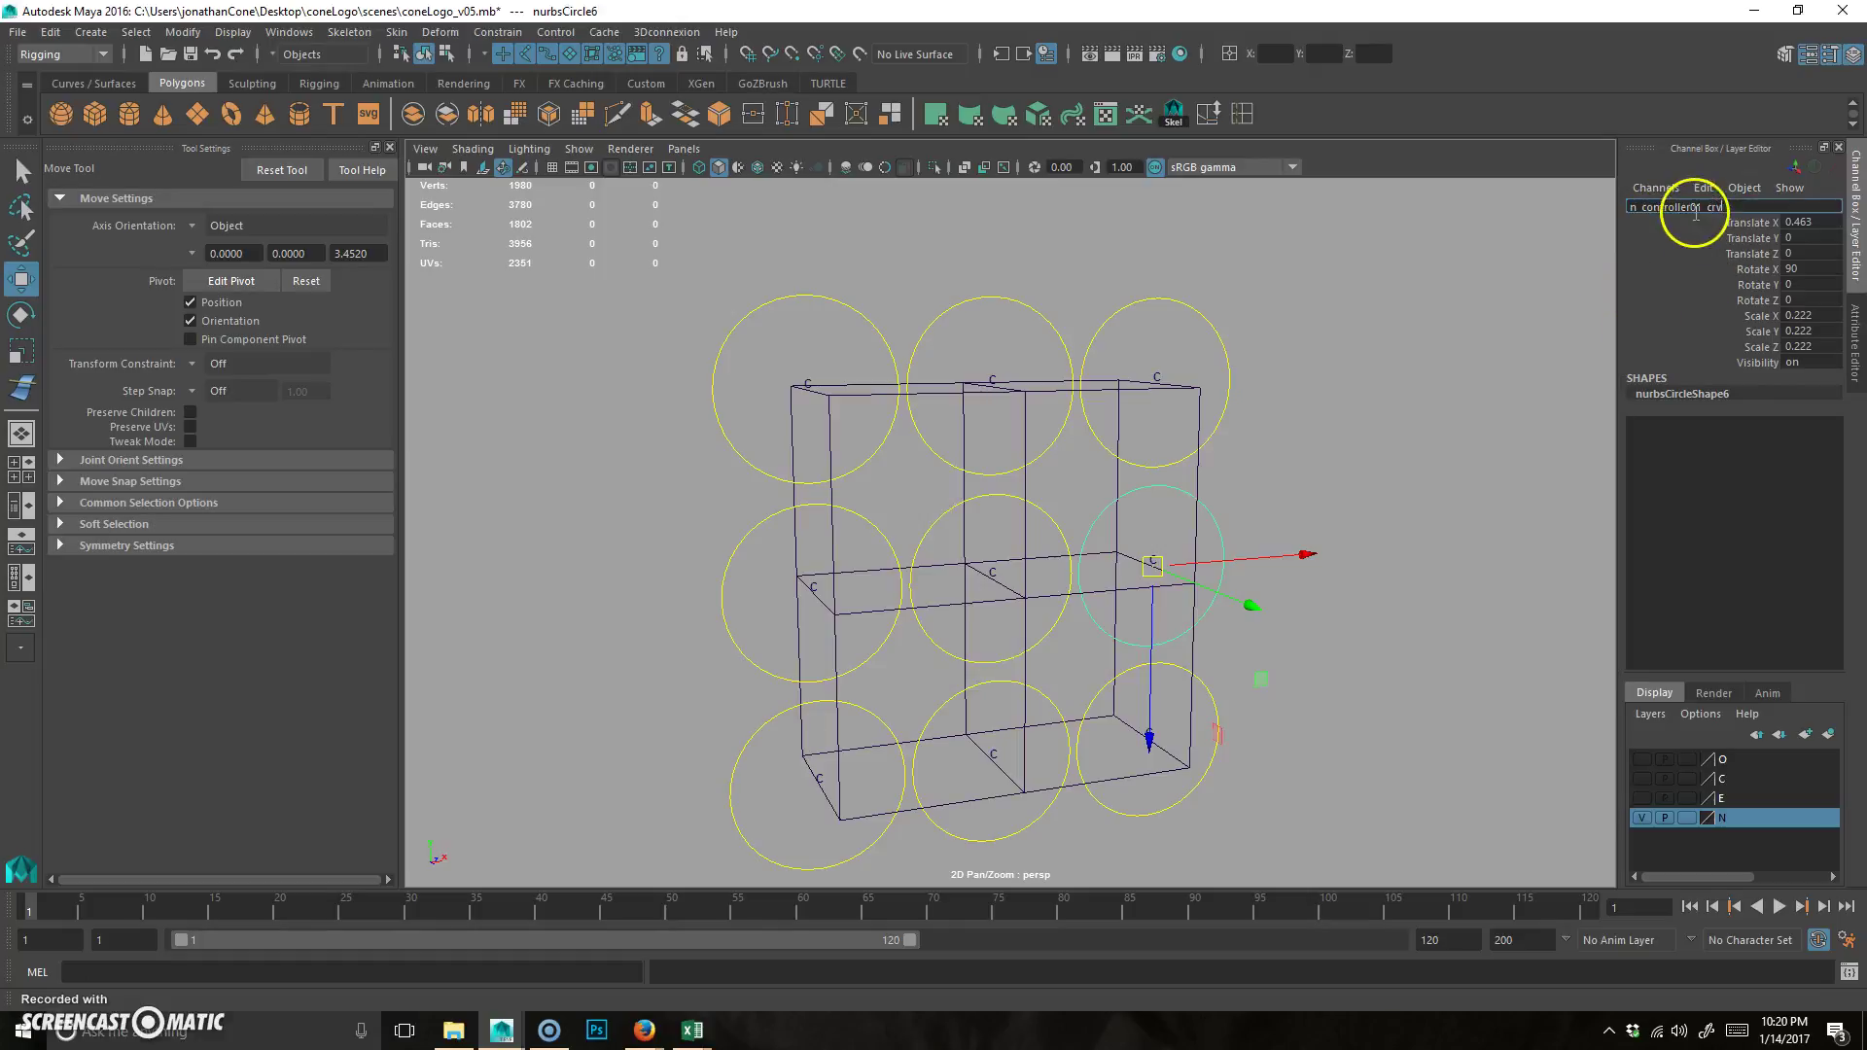
{"action": "key", "text": "BackSpace"}
{"action": "type", "text": "6"}
{"action": "key", "text": "Return"}
- Rename the lower-left circle as n_controller07_crv and the lower-middle circle as n_controller08_crv
{"action": "left_click", "coordinate": [741, 795]}
{"action": "double_click", "coordinate": [1700, 208]}
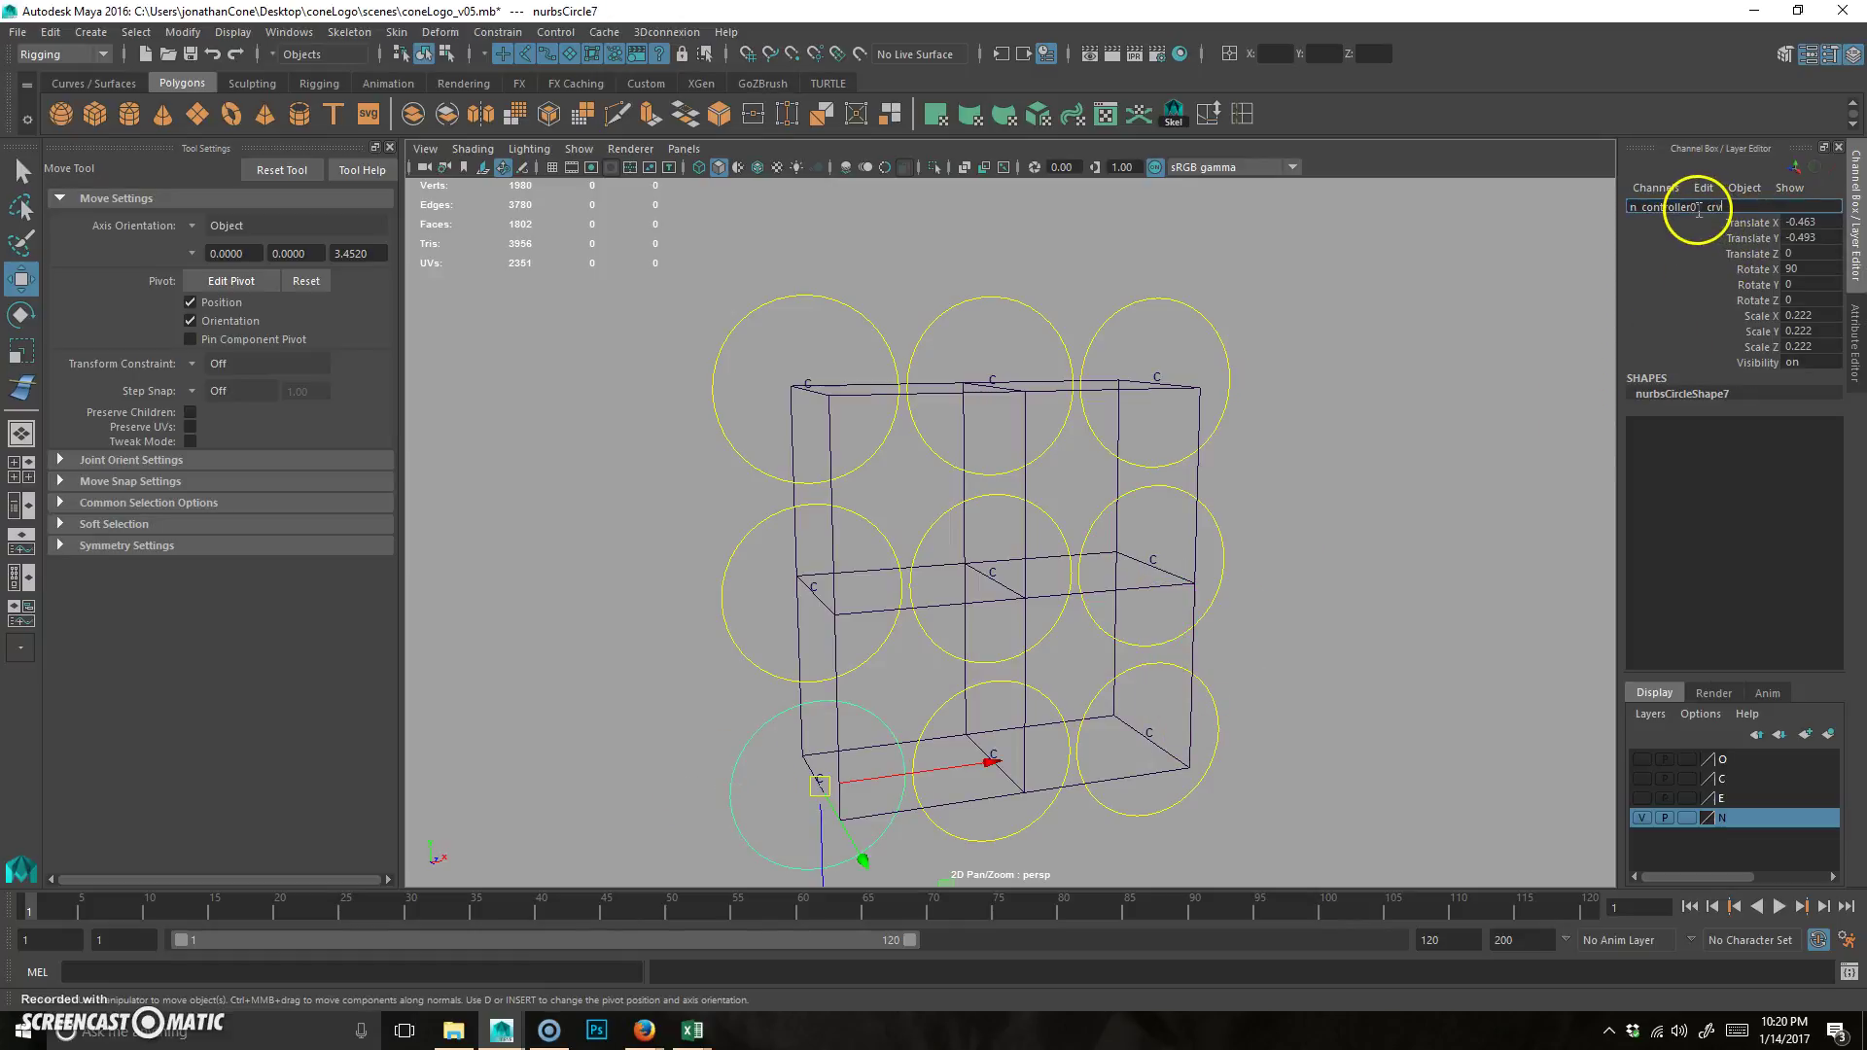
{"action": "type", "text": "7"}
{"action": "key", "text": "Return"}
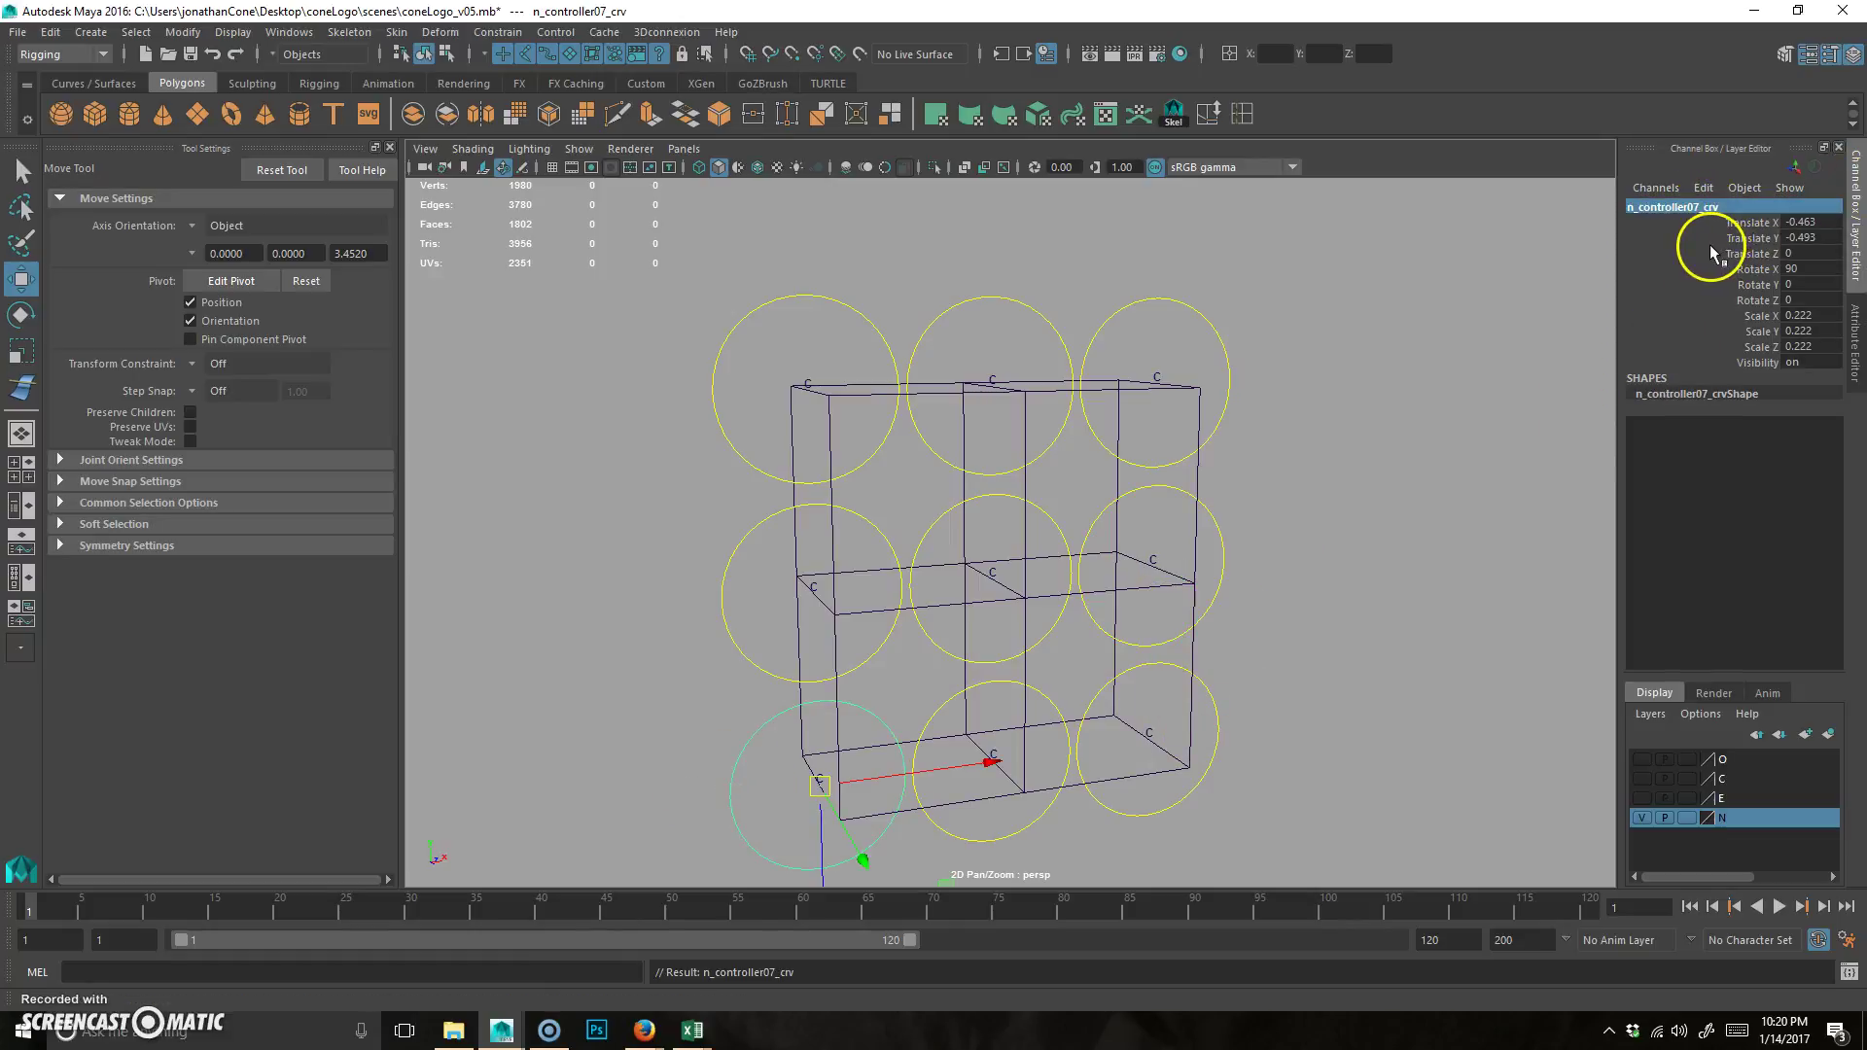
{"action": "left_click", "coordinate": [942, 722]}
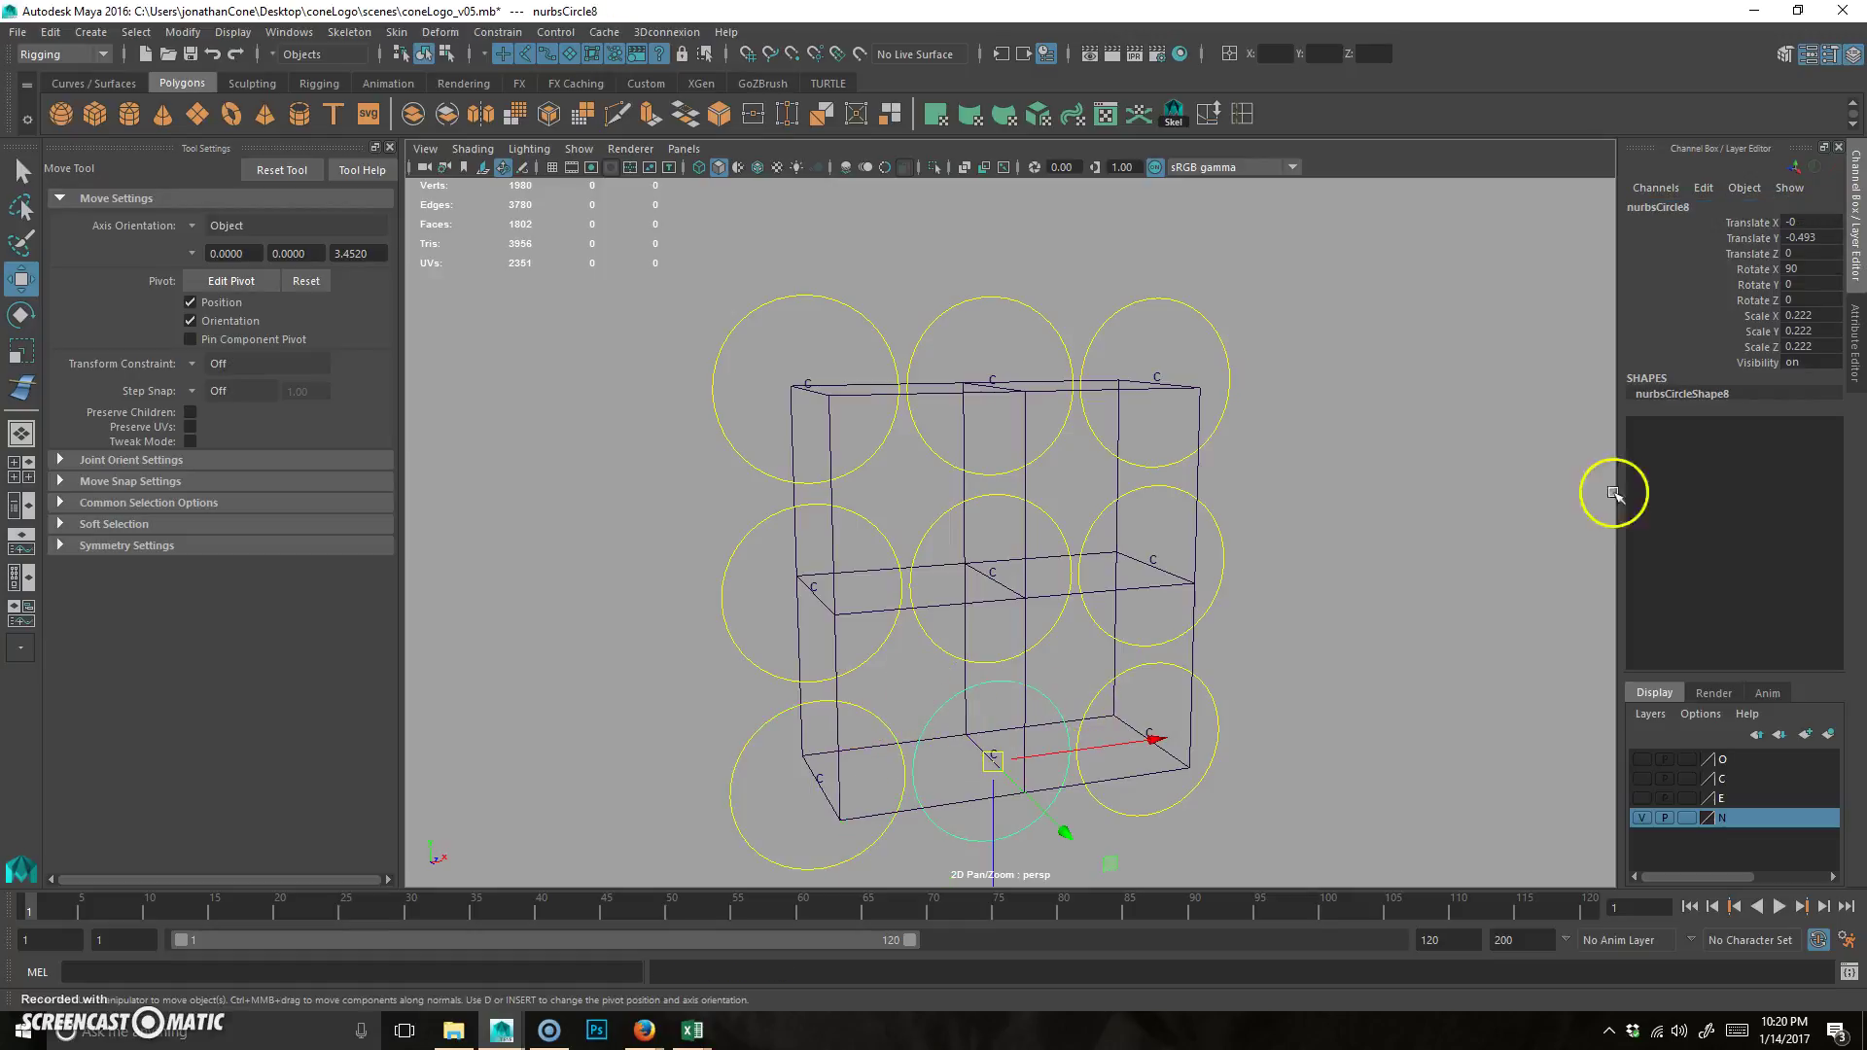
{"action": "double_click", "coordinate": [1696, 208]}
{"action": "key", "text": "ctrl+v"}
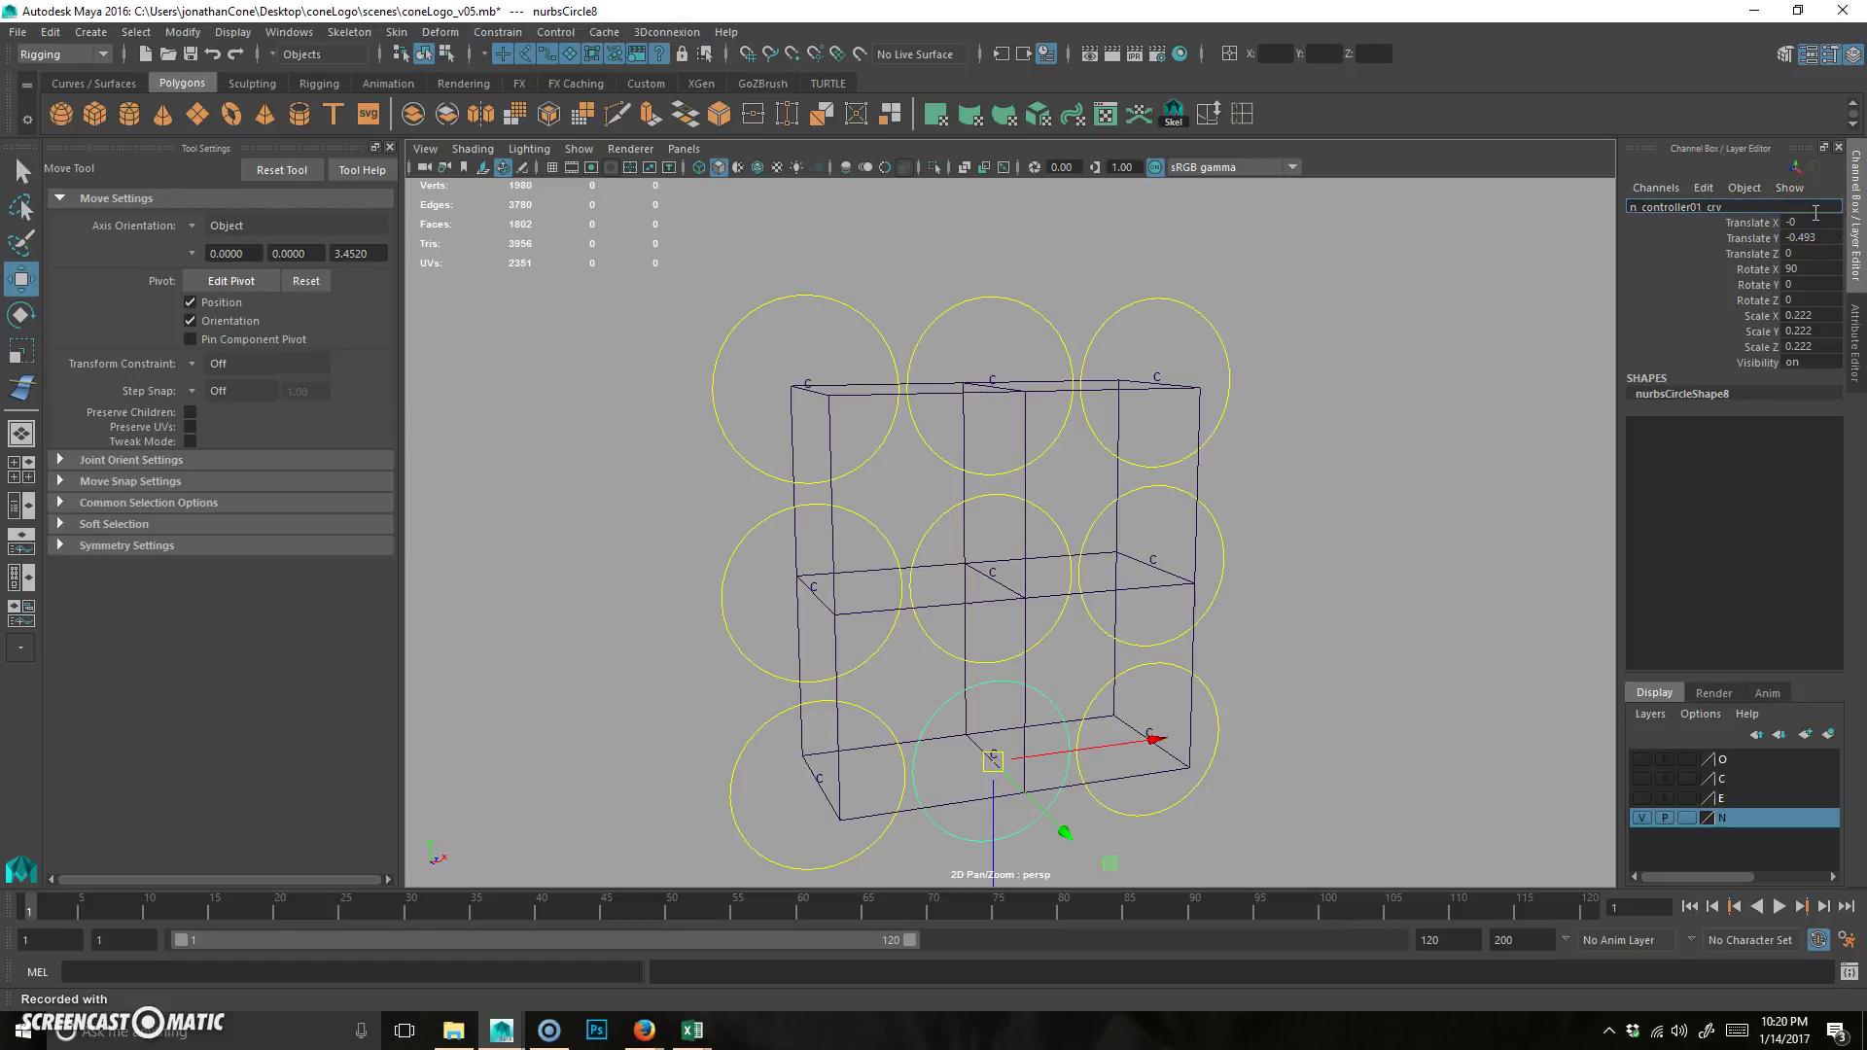
{"action": "type", "text": "8"}
{"action": "key", "text": "Return"}
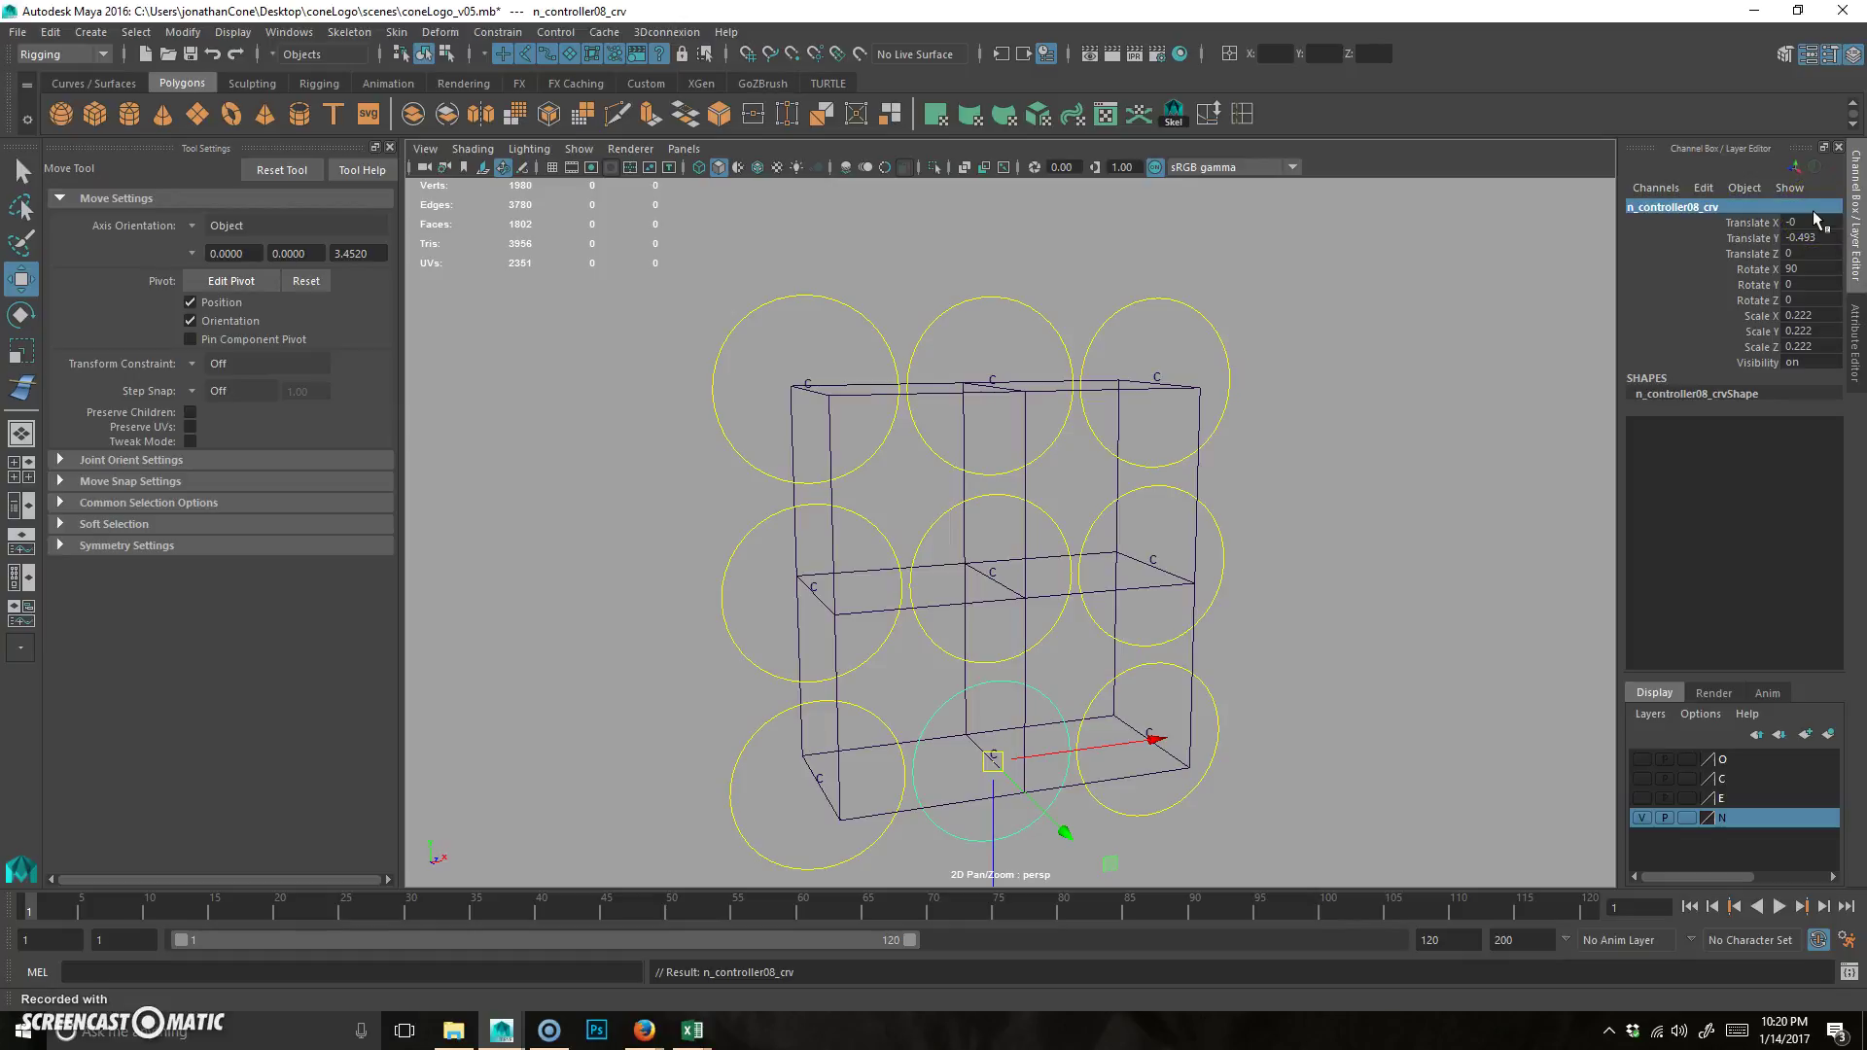
- Rename the lower-right circle as n_controller09_crv
{"action": "left_click", "coordinate": [1106, 692]}
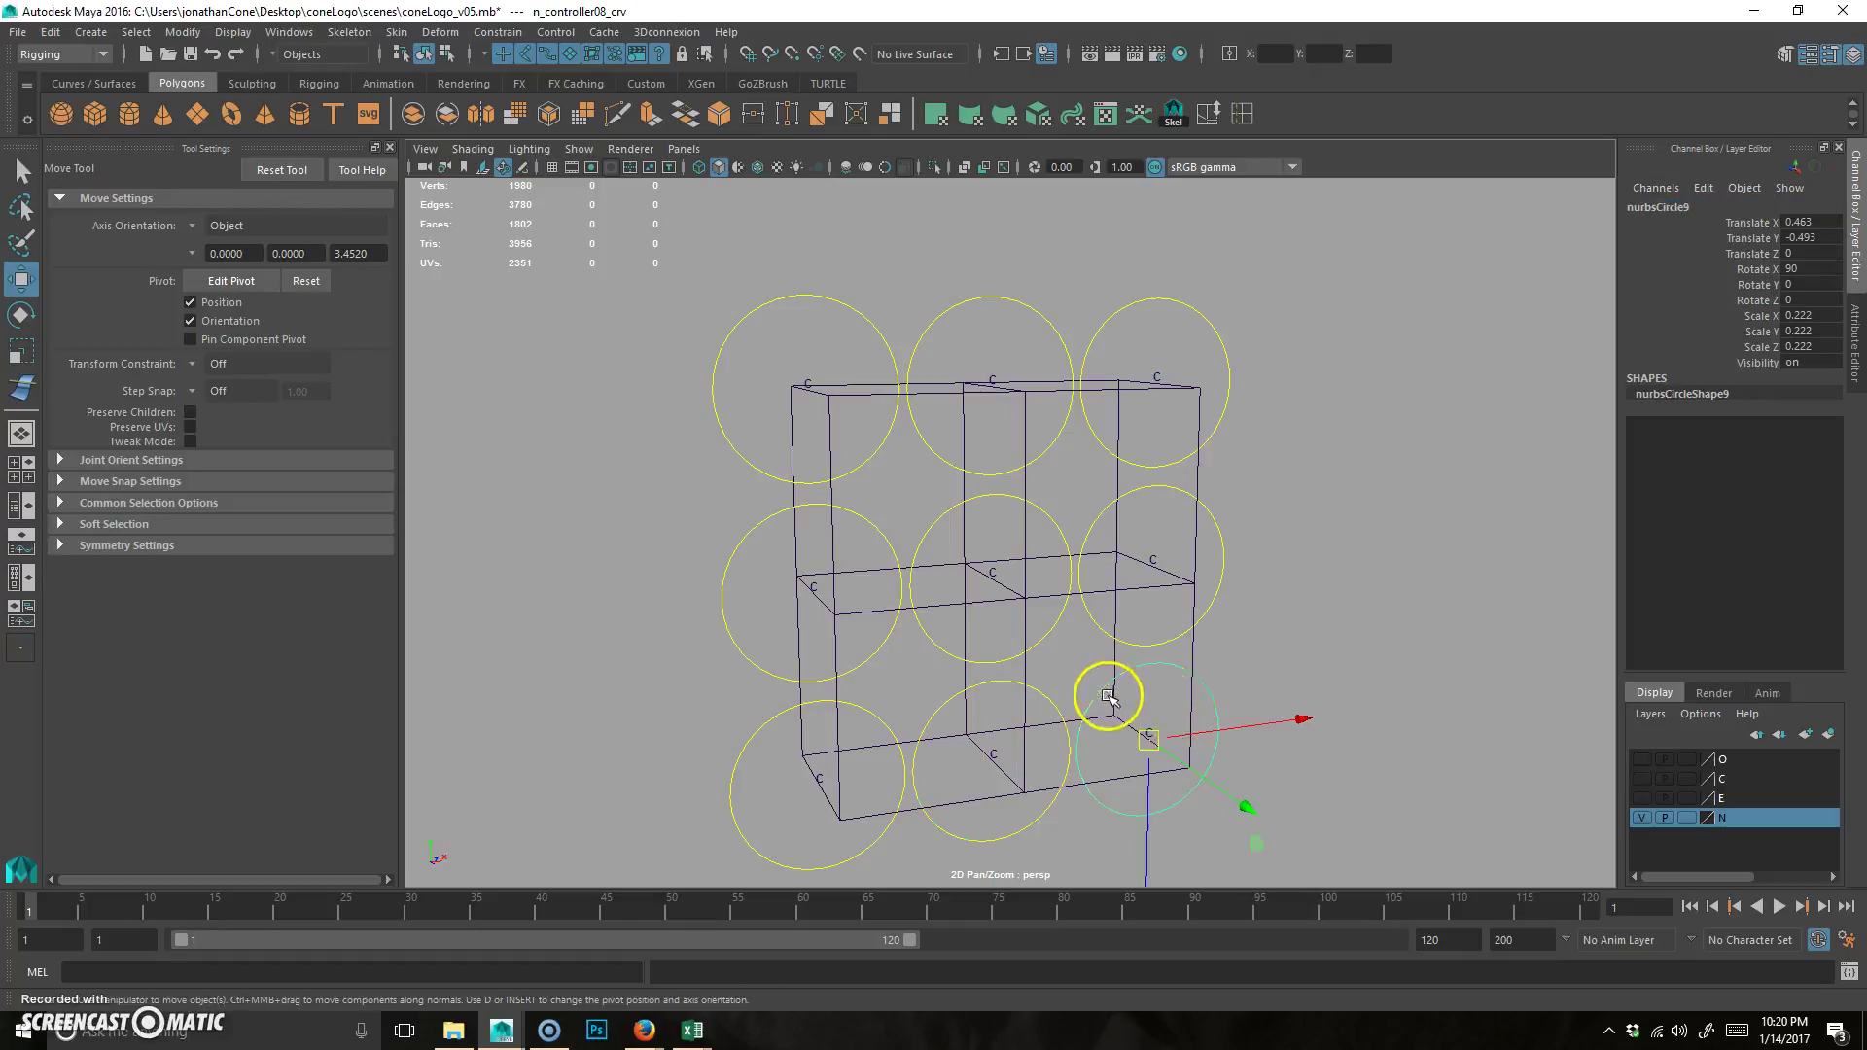
{"action": "double_click", "coordinate": [1664, 206]}
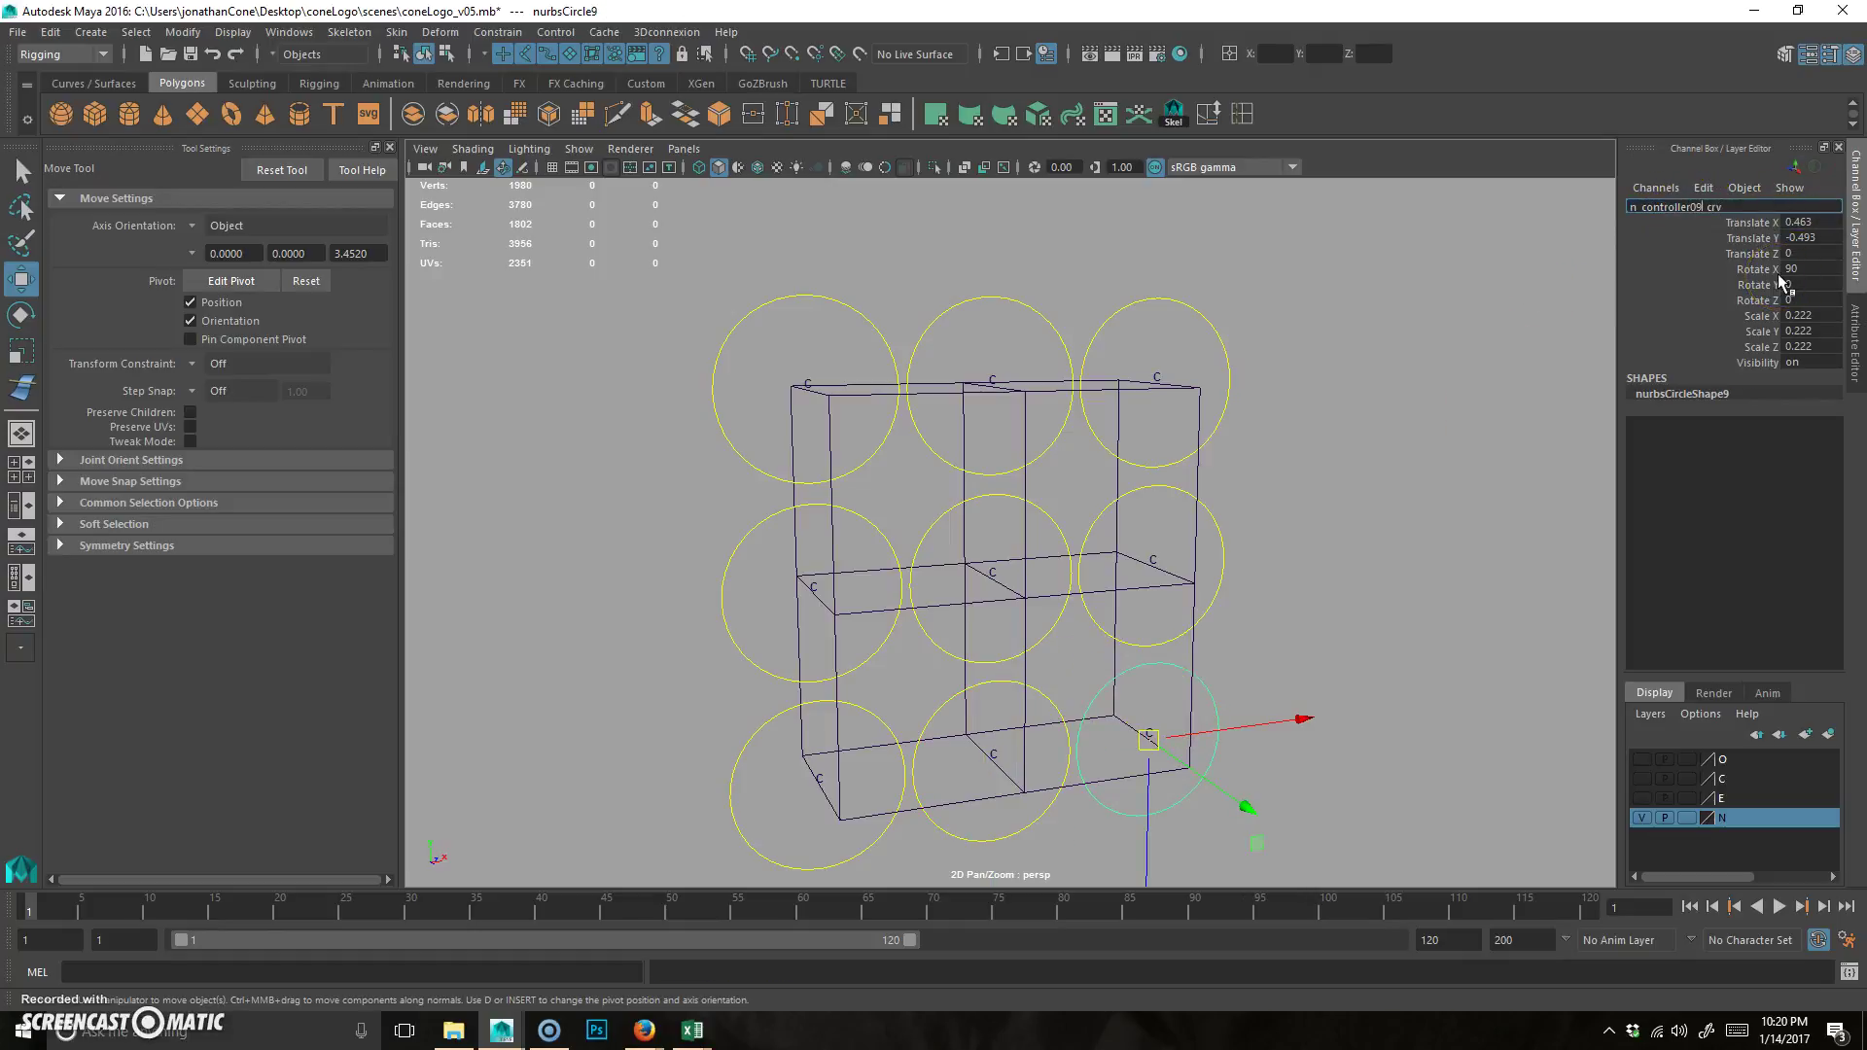
{"action": "key", "text": "Return"}
{"action": "left_click", "coordinate": [1059, 717]}
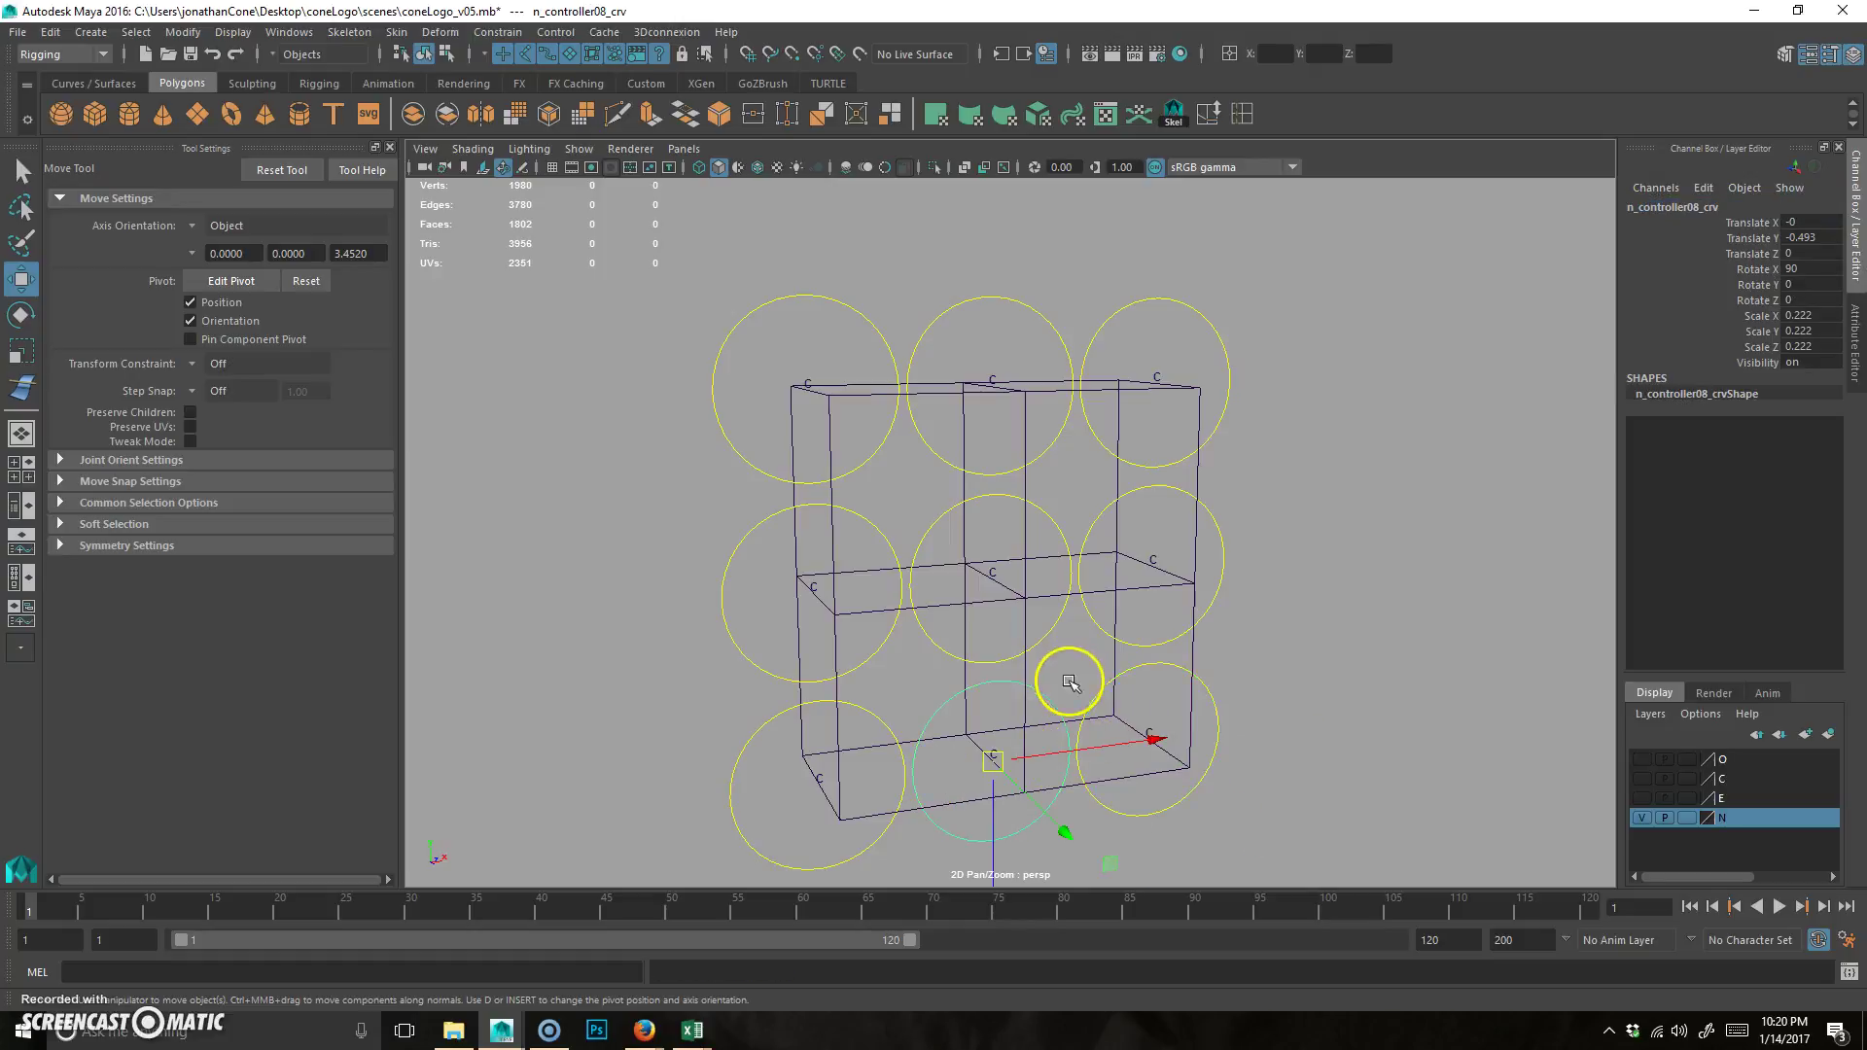
- Create a horizontal NURBS circle around the middle of the lattice and scale it uniformly to about 0.802
{"action": "left_click_drag", "start_coordinate": [1430, 575], "coordinate": [1041, 617], "text": "alt"}
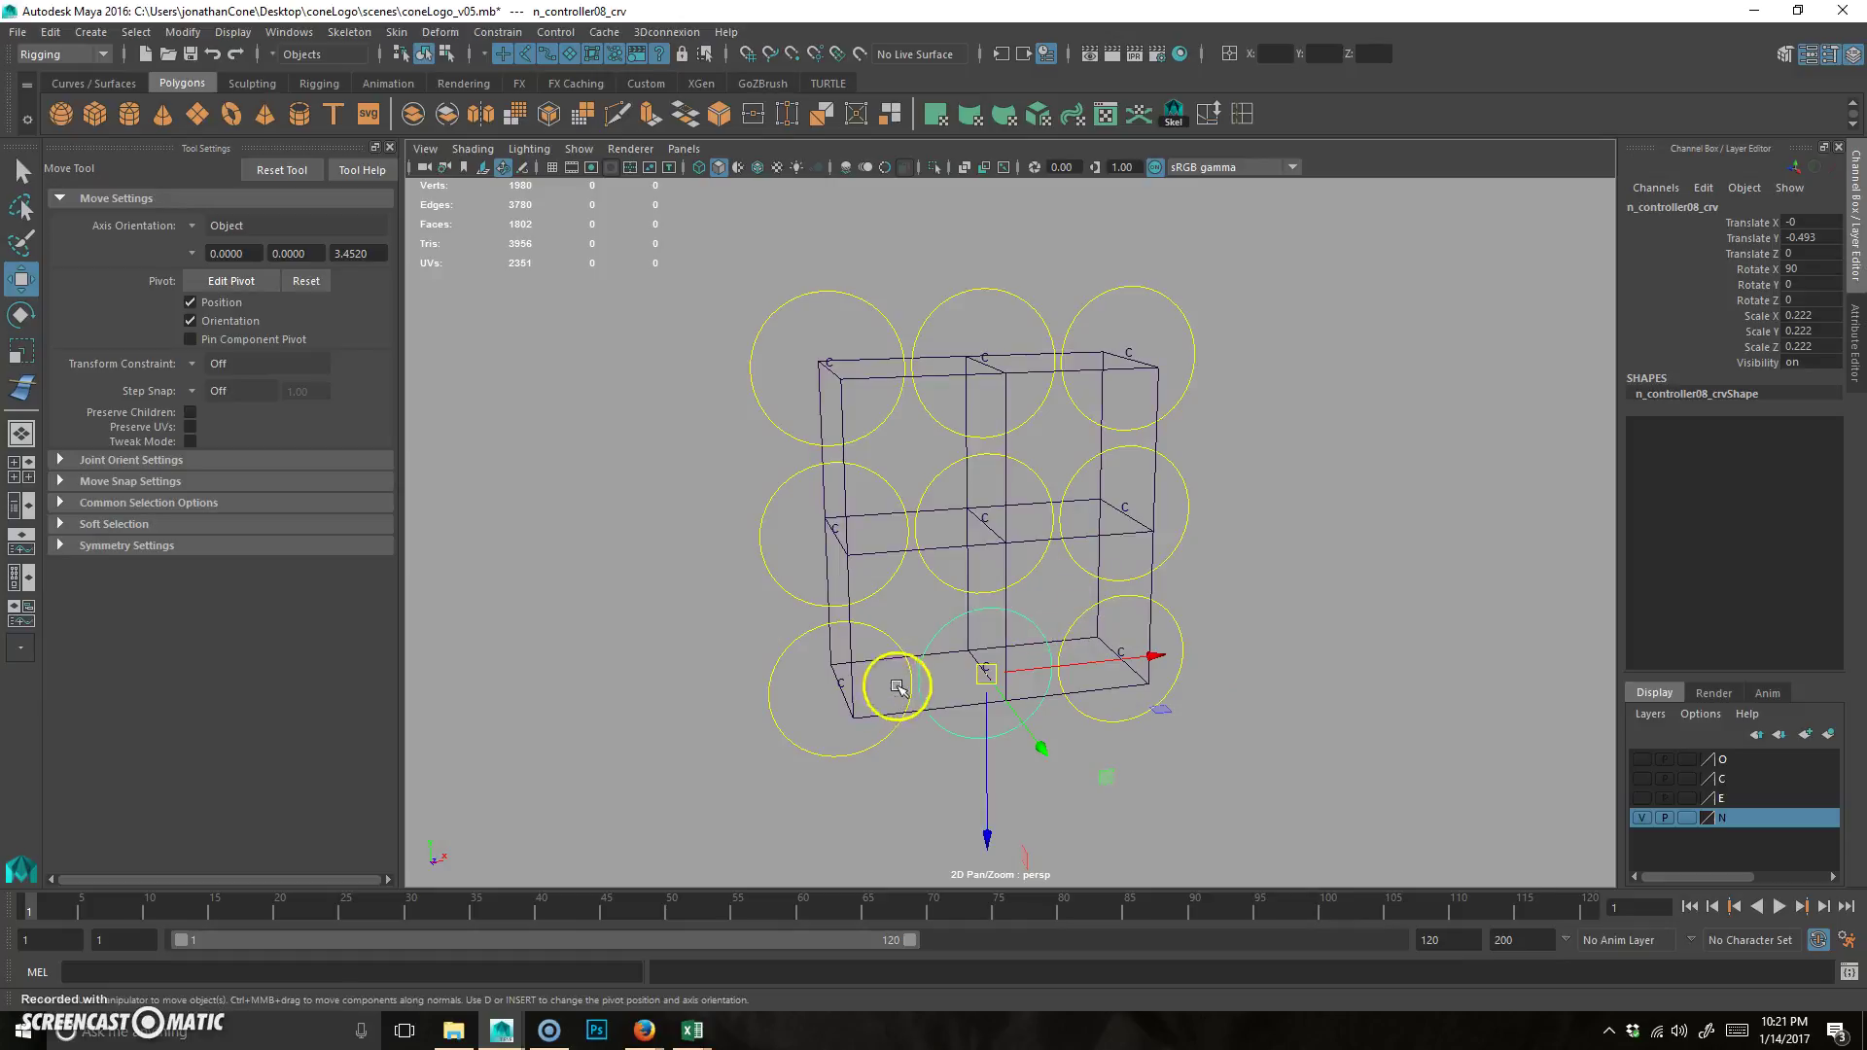
{"action": "left_click_drag", "start_coordinate": [787, 715], "coordinate": [784, 700], "text": "alt"}
{"action": "left_click_drag", "start_coordinate": [1125, 429], "coordinate": [1143, 472], "text": "alt"}
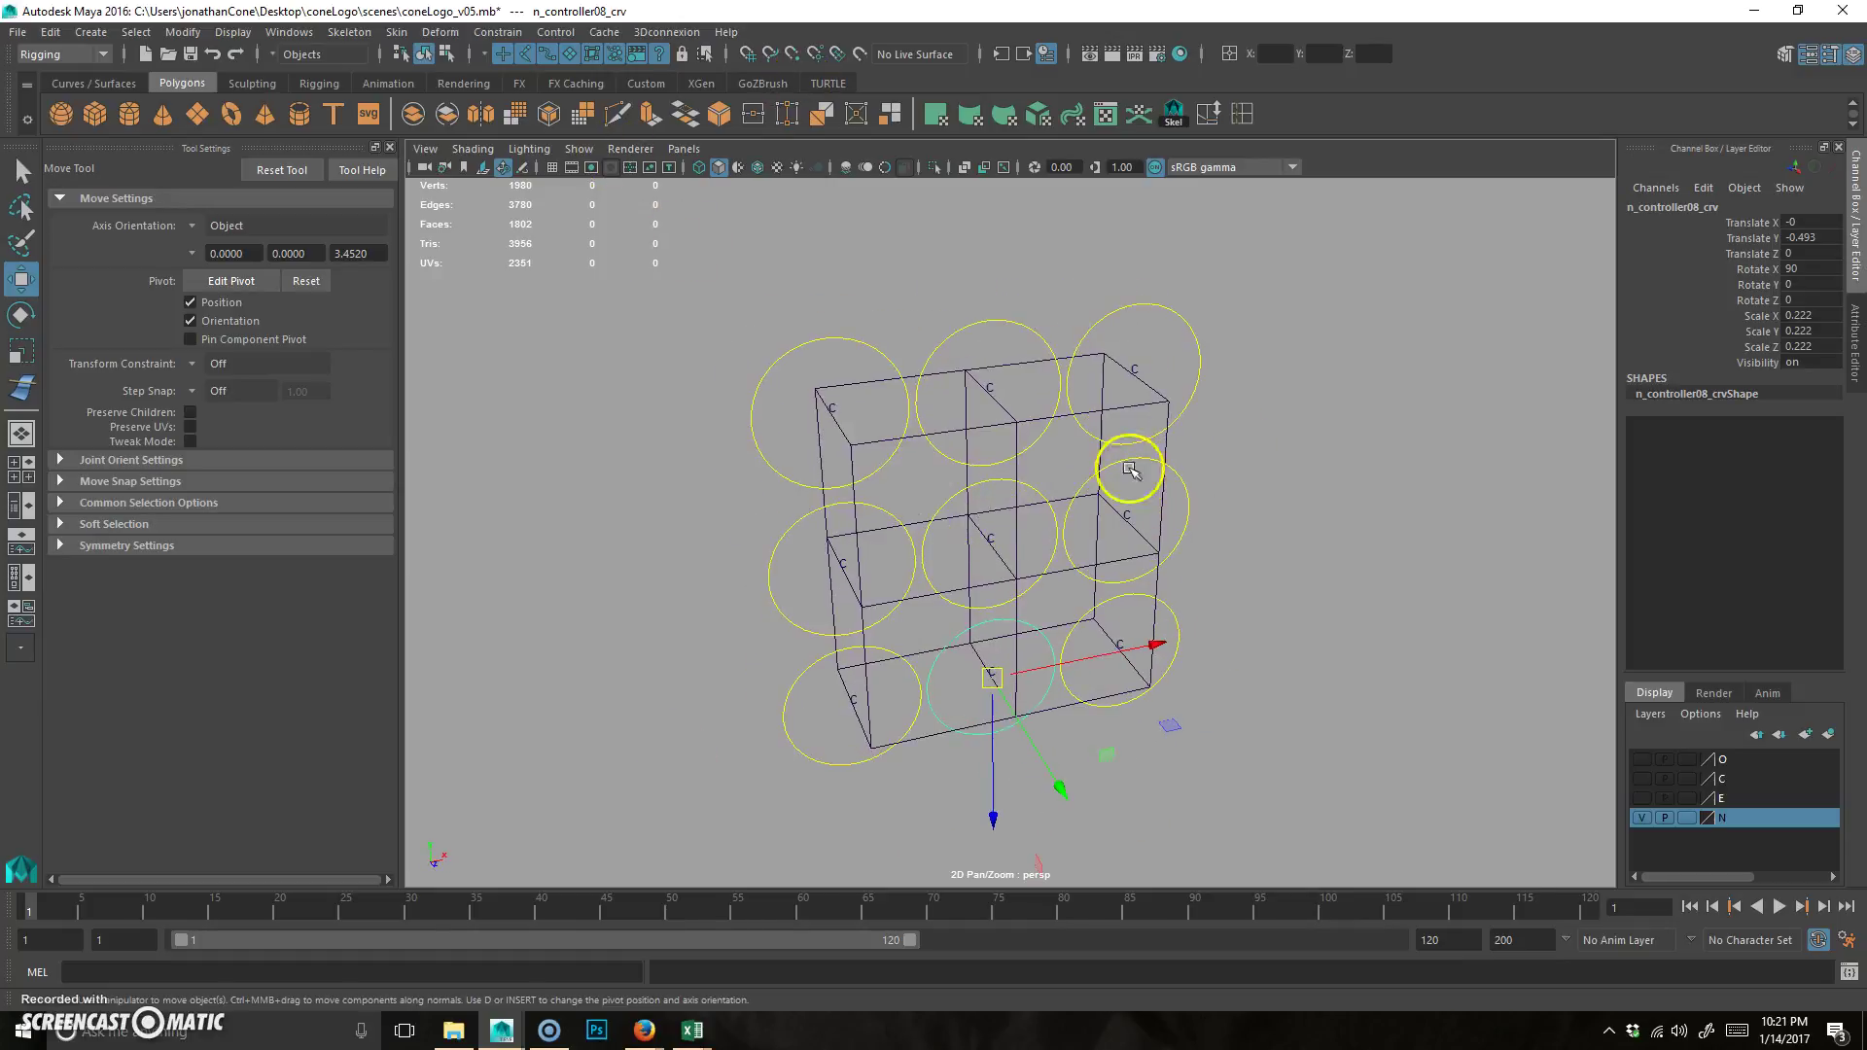
{"action": "left_click", "coordinate": [91, 32]}
{"action": "mouse_move", "coordinate": [175, 161]}
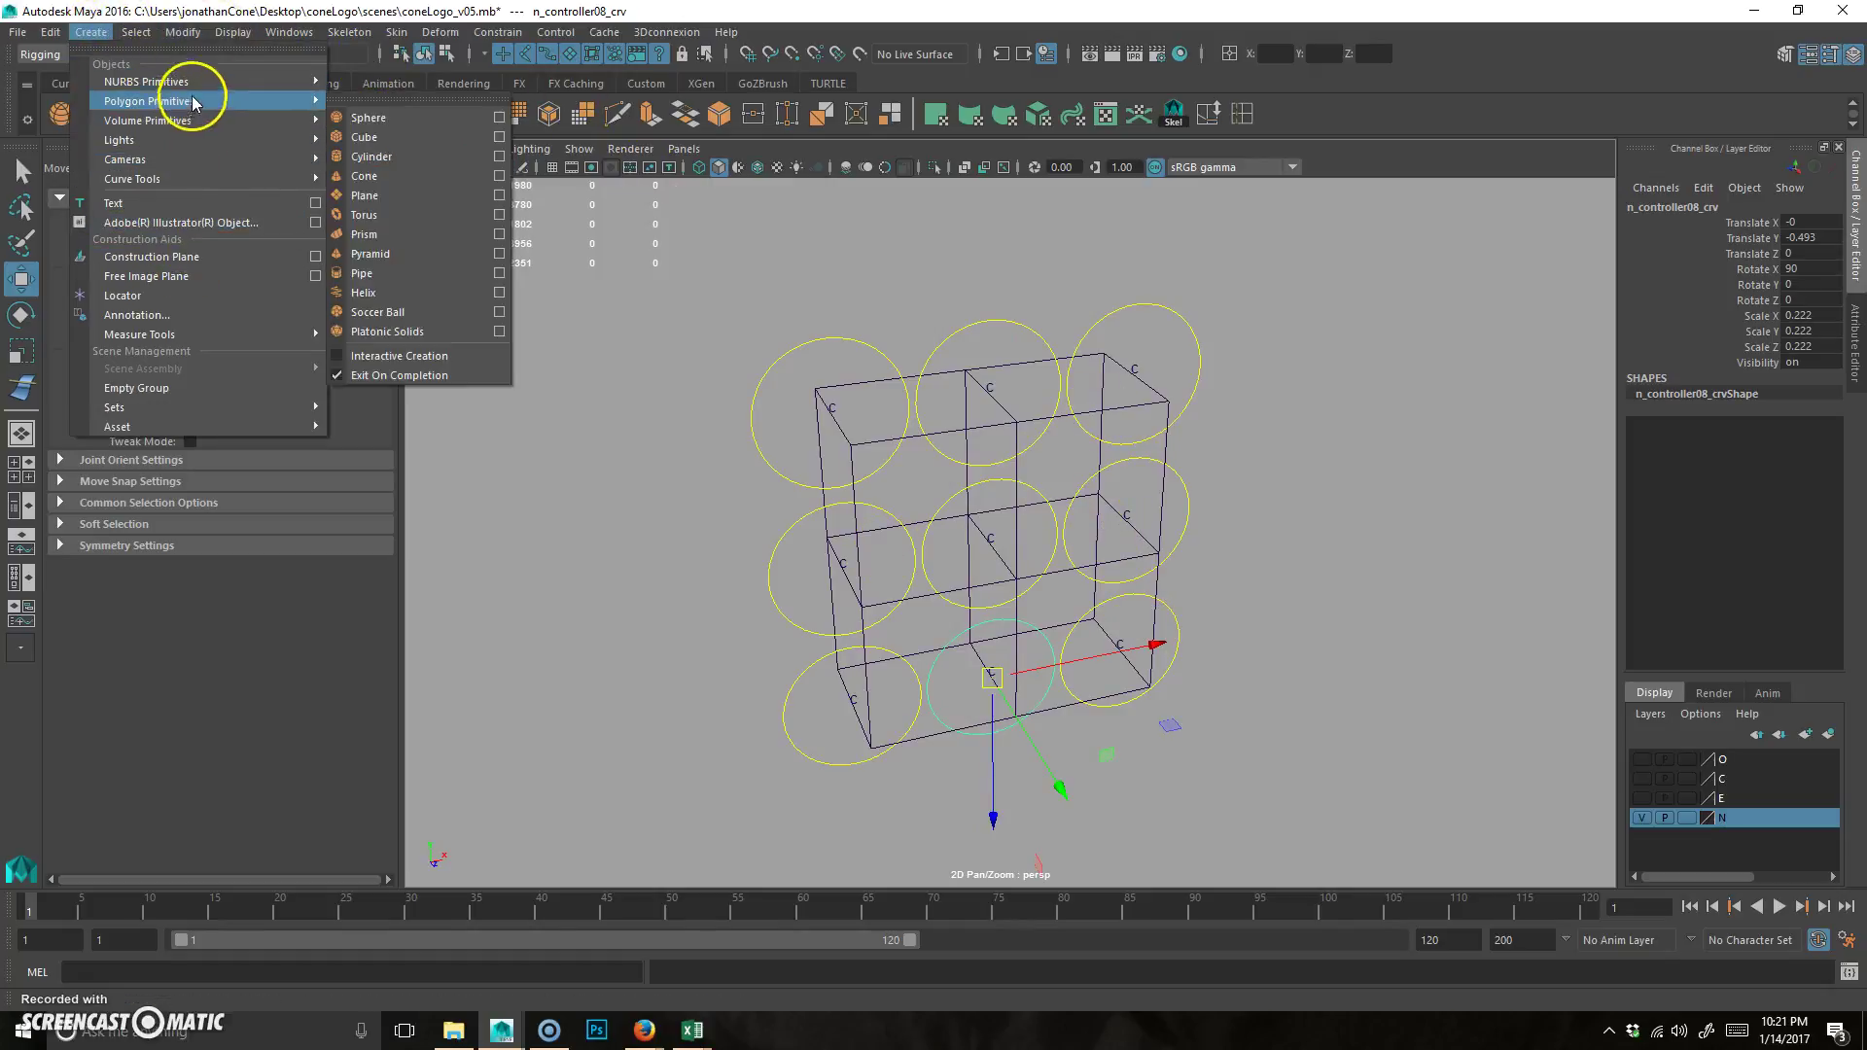
{"action": "mouse_move", "coordinate": [236, 76]}
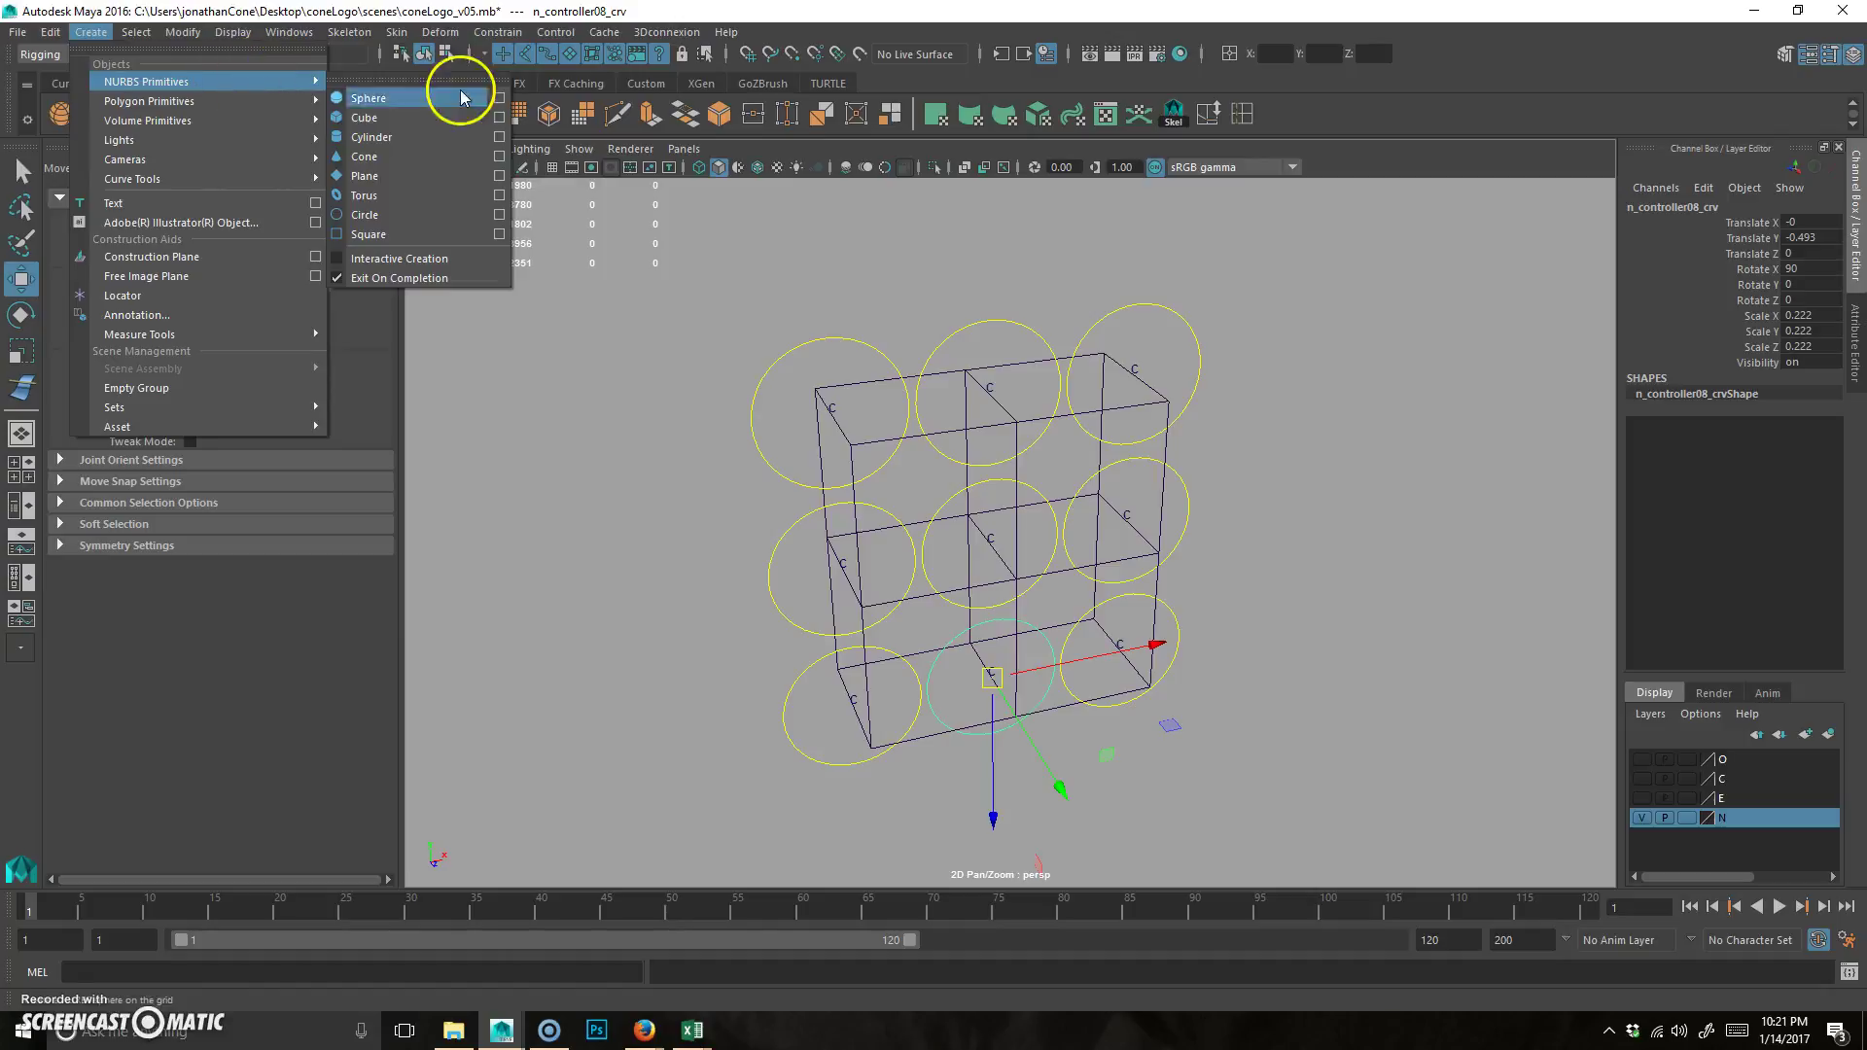
{"action": "left_click", "coordinate": [442, 215]}
{"action": "left_click_drag", "start_coordinate": [1160, 616], "coordinate": [983, 654], "text": "alt"}
{"action": "key", "text": "r"}
{"action": "left_click_drag", "start_coordinate": [954, 568], "coordinate": [880, 578]}
- Rename the large circle as n_controllerMaster_crv and color its shape red with a drawing override
{"action": "double_click", "coordinate": [1674, 207]}
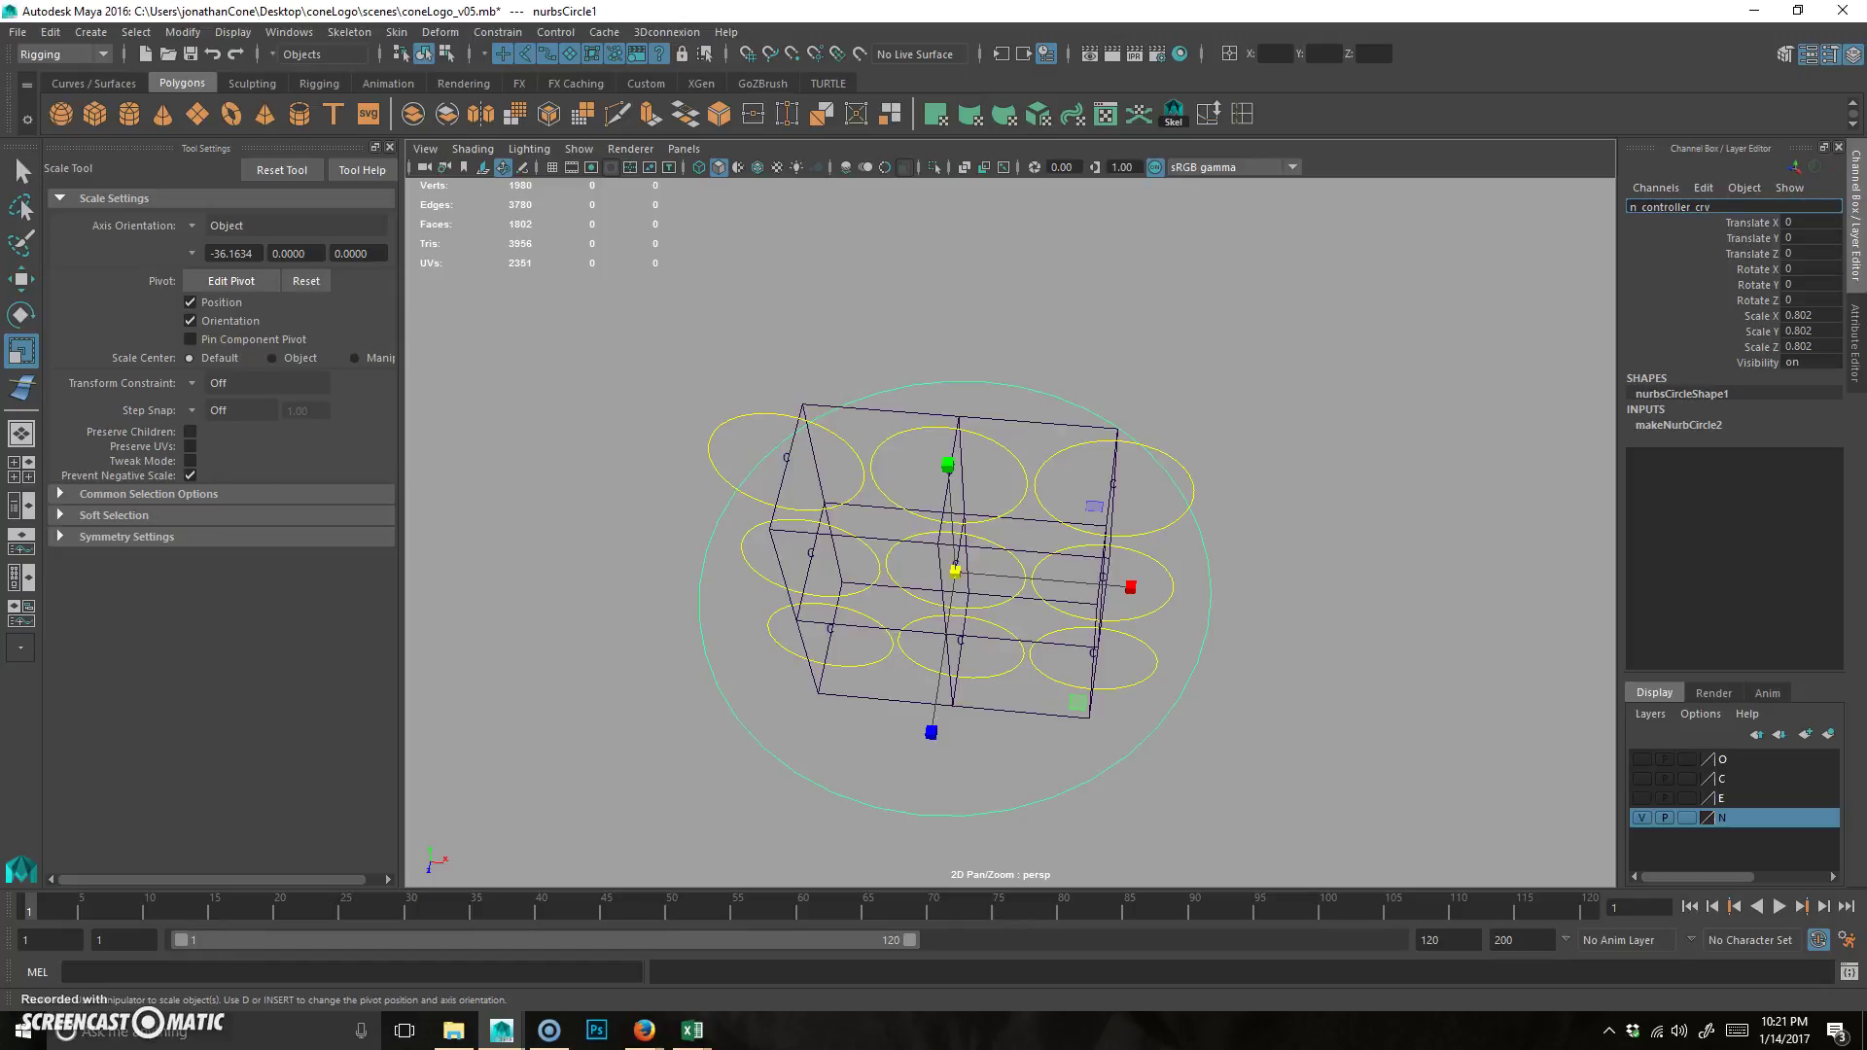
{"action": "key", "text": "Return"}
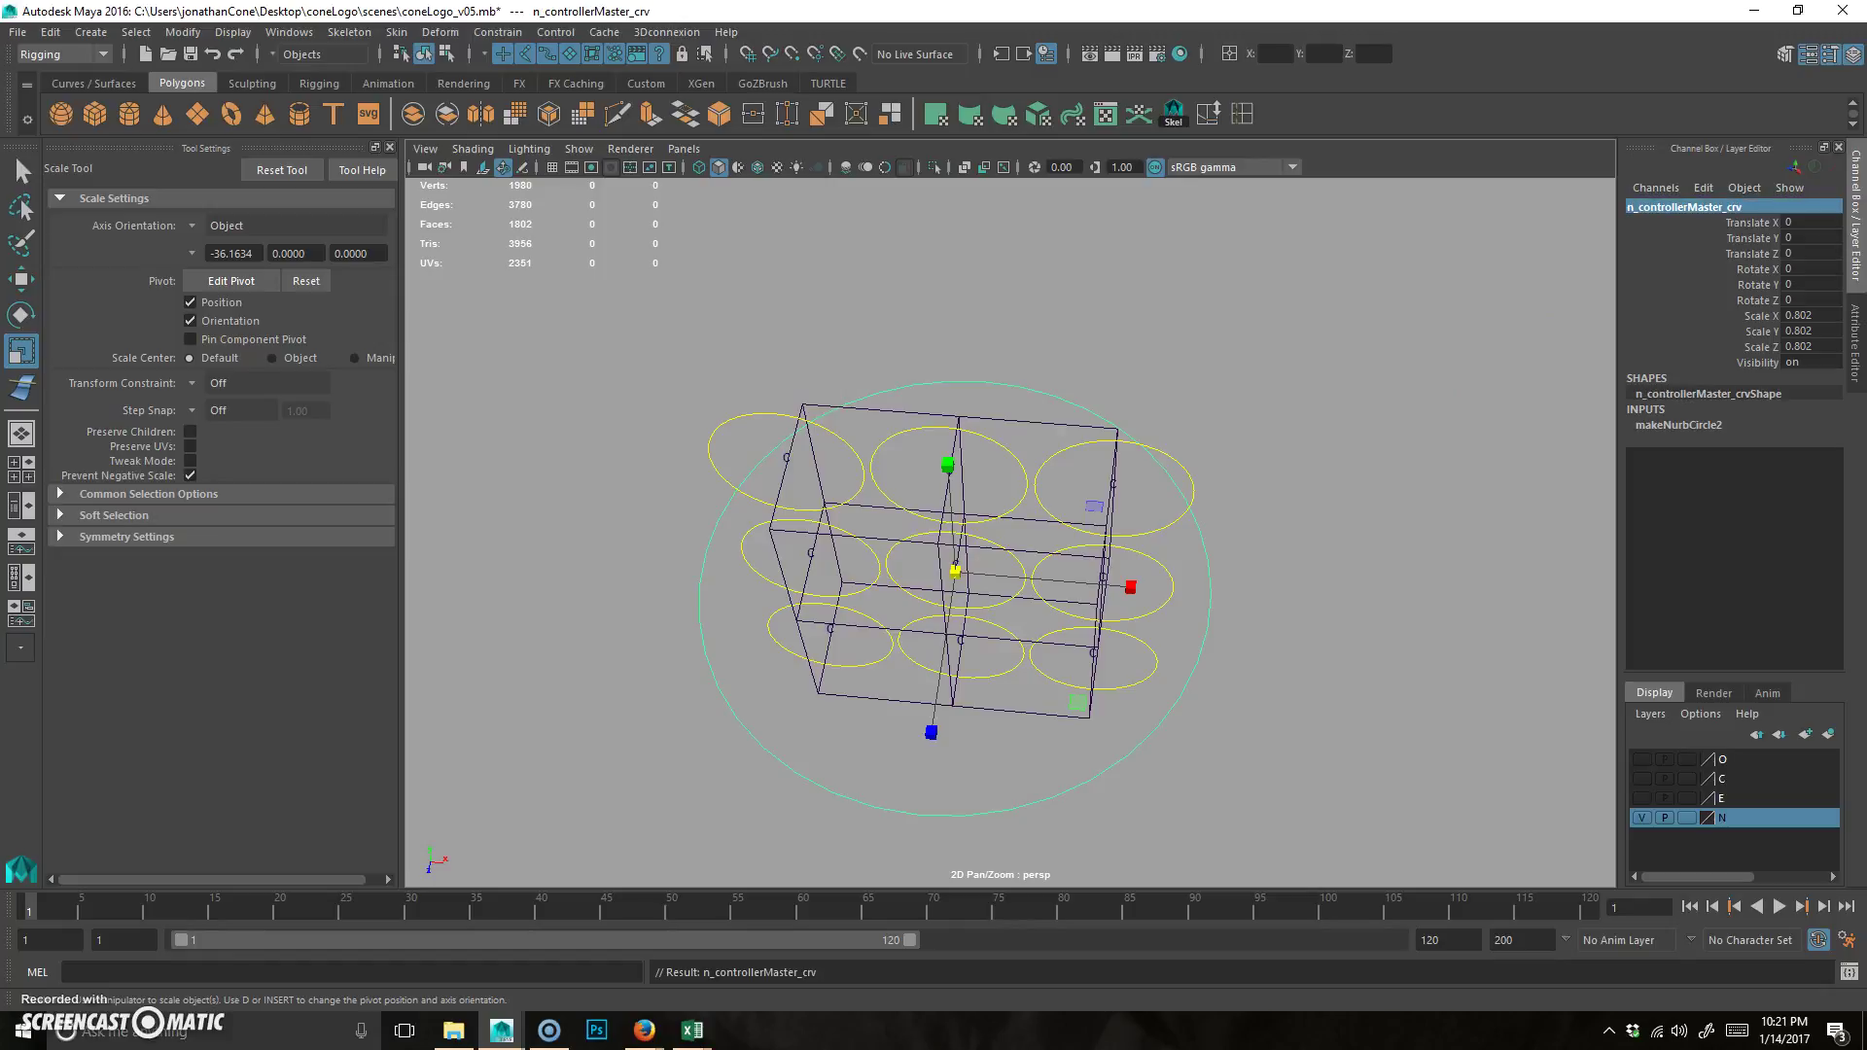
{"action": "left_click", "coordinate": [1857, 331]}
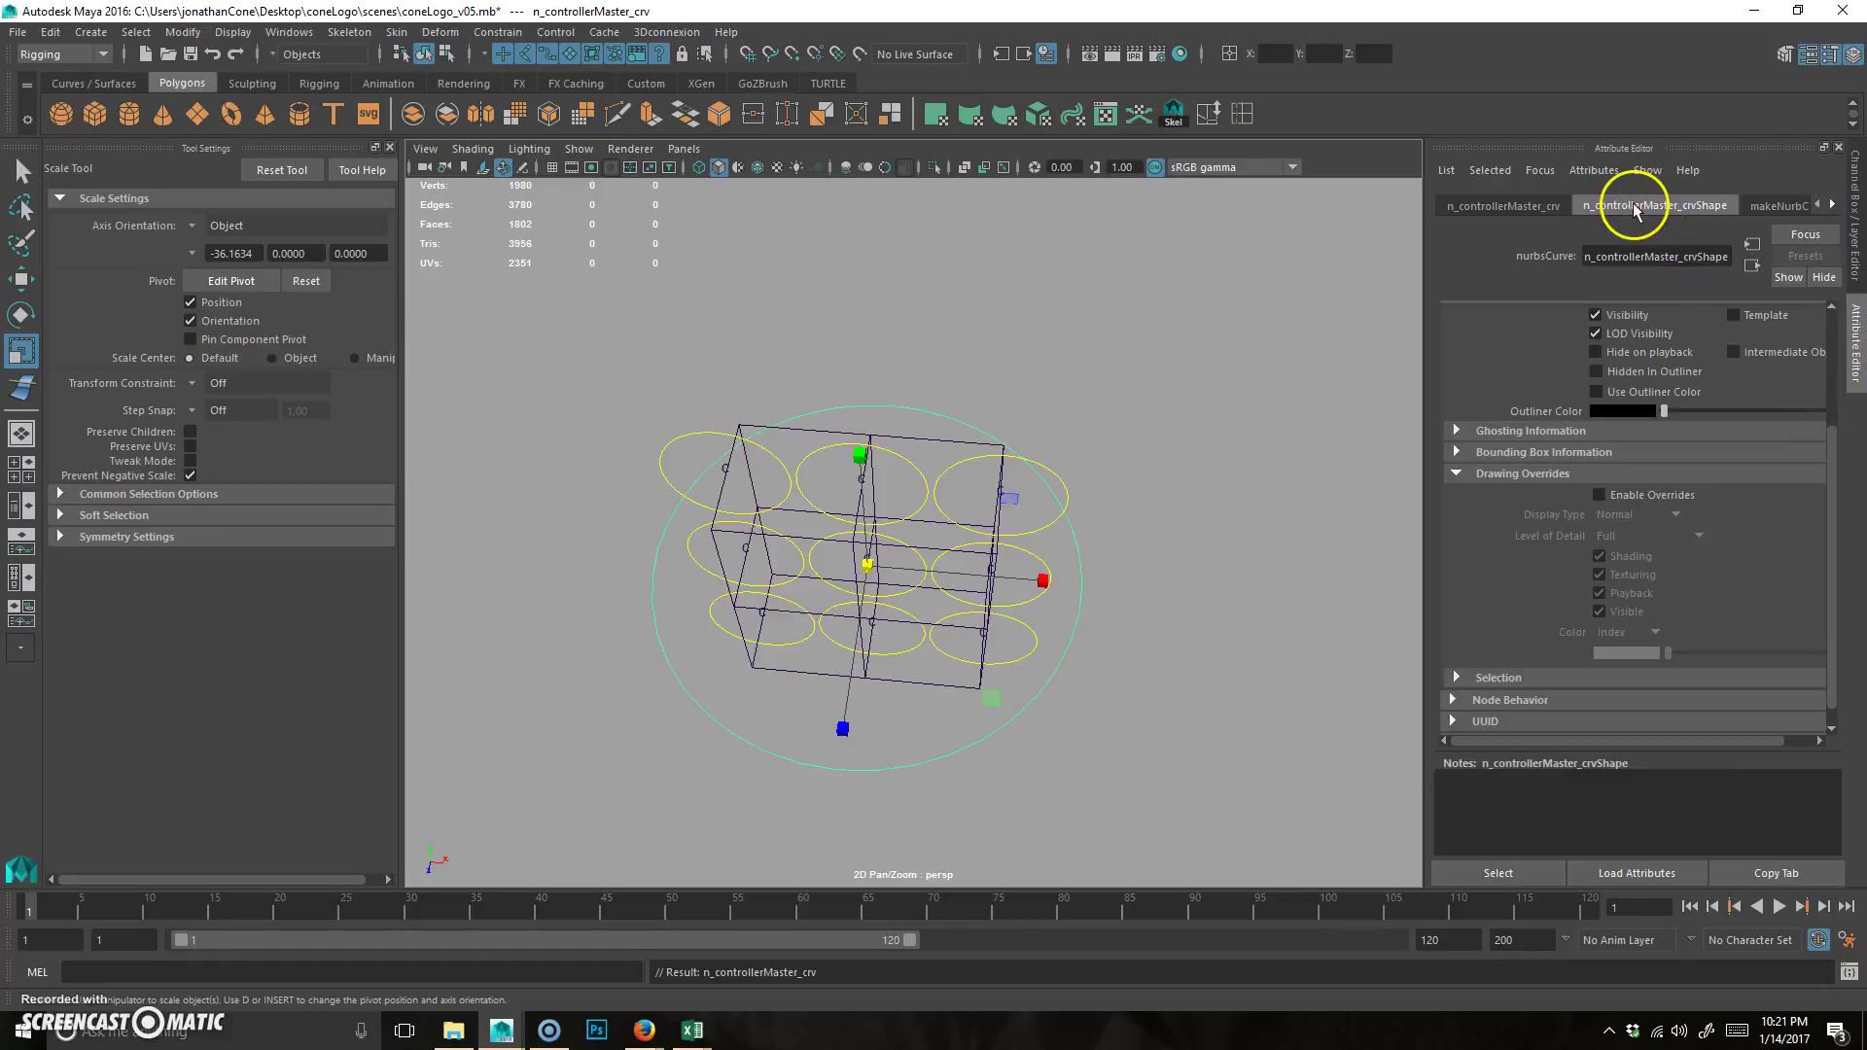
{"action": "left_click_drag", "start_coordinate": [1667, 653], "coordinate": [1737, 659]}
{"action": "left_click", "coordinate": [1165, 377]}
- Hide all object types in the viewport except NURBS curves
{"action": "left_click_drag", "start_coordinate": [1100, 604], "coordinate": [976, 567], "text": "alt"}
{"action": "left_click", "coordinate": [1083, 354]}
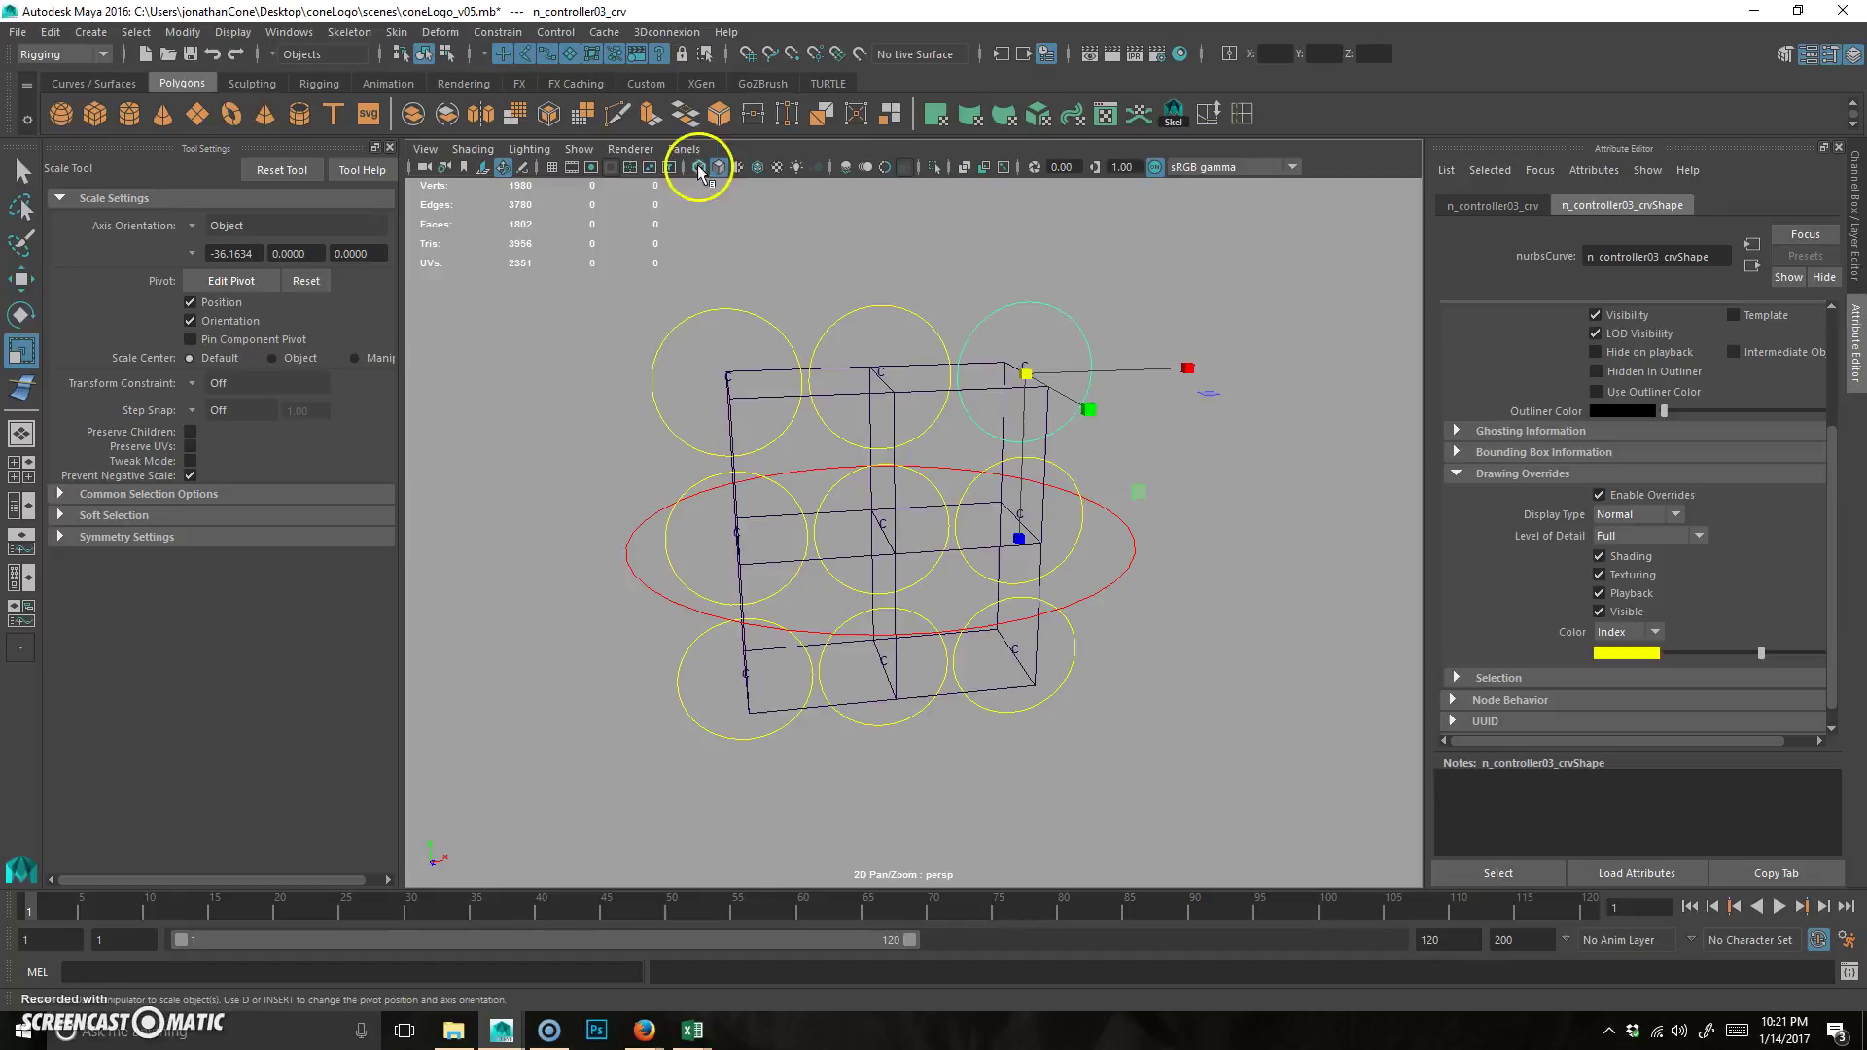
{"action": "left_click", "coordinate": [580, 149]}
{"action": "left_click", "coordinate": [601, 227]}
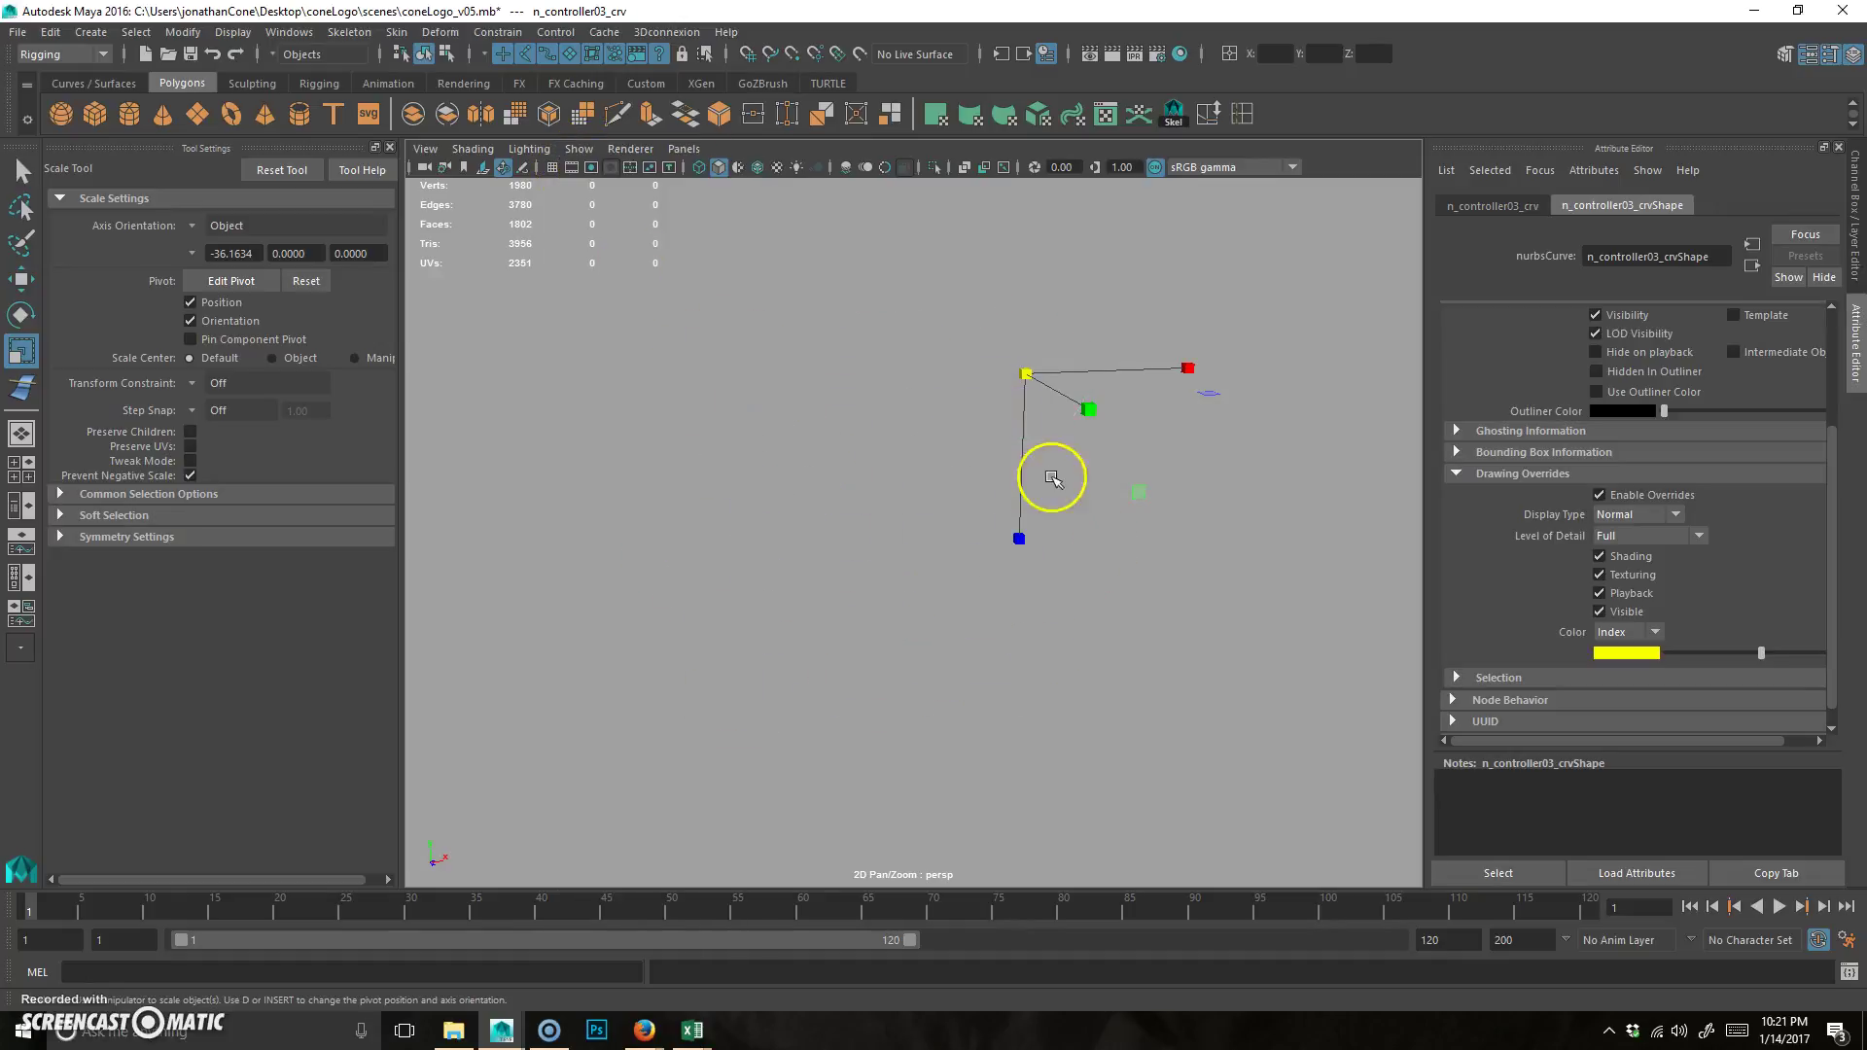
{"action": "left_click", "coordinate": [579, 150]}
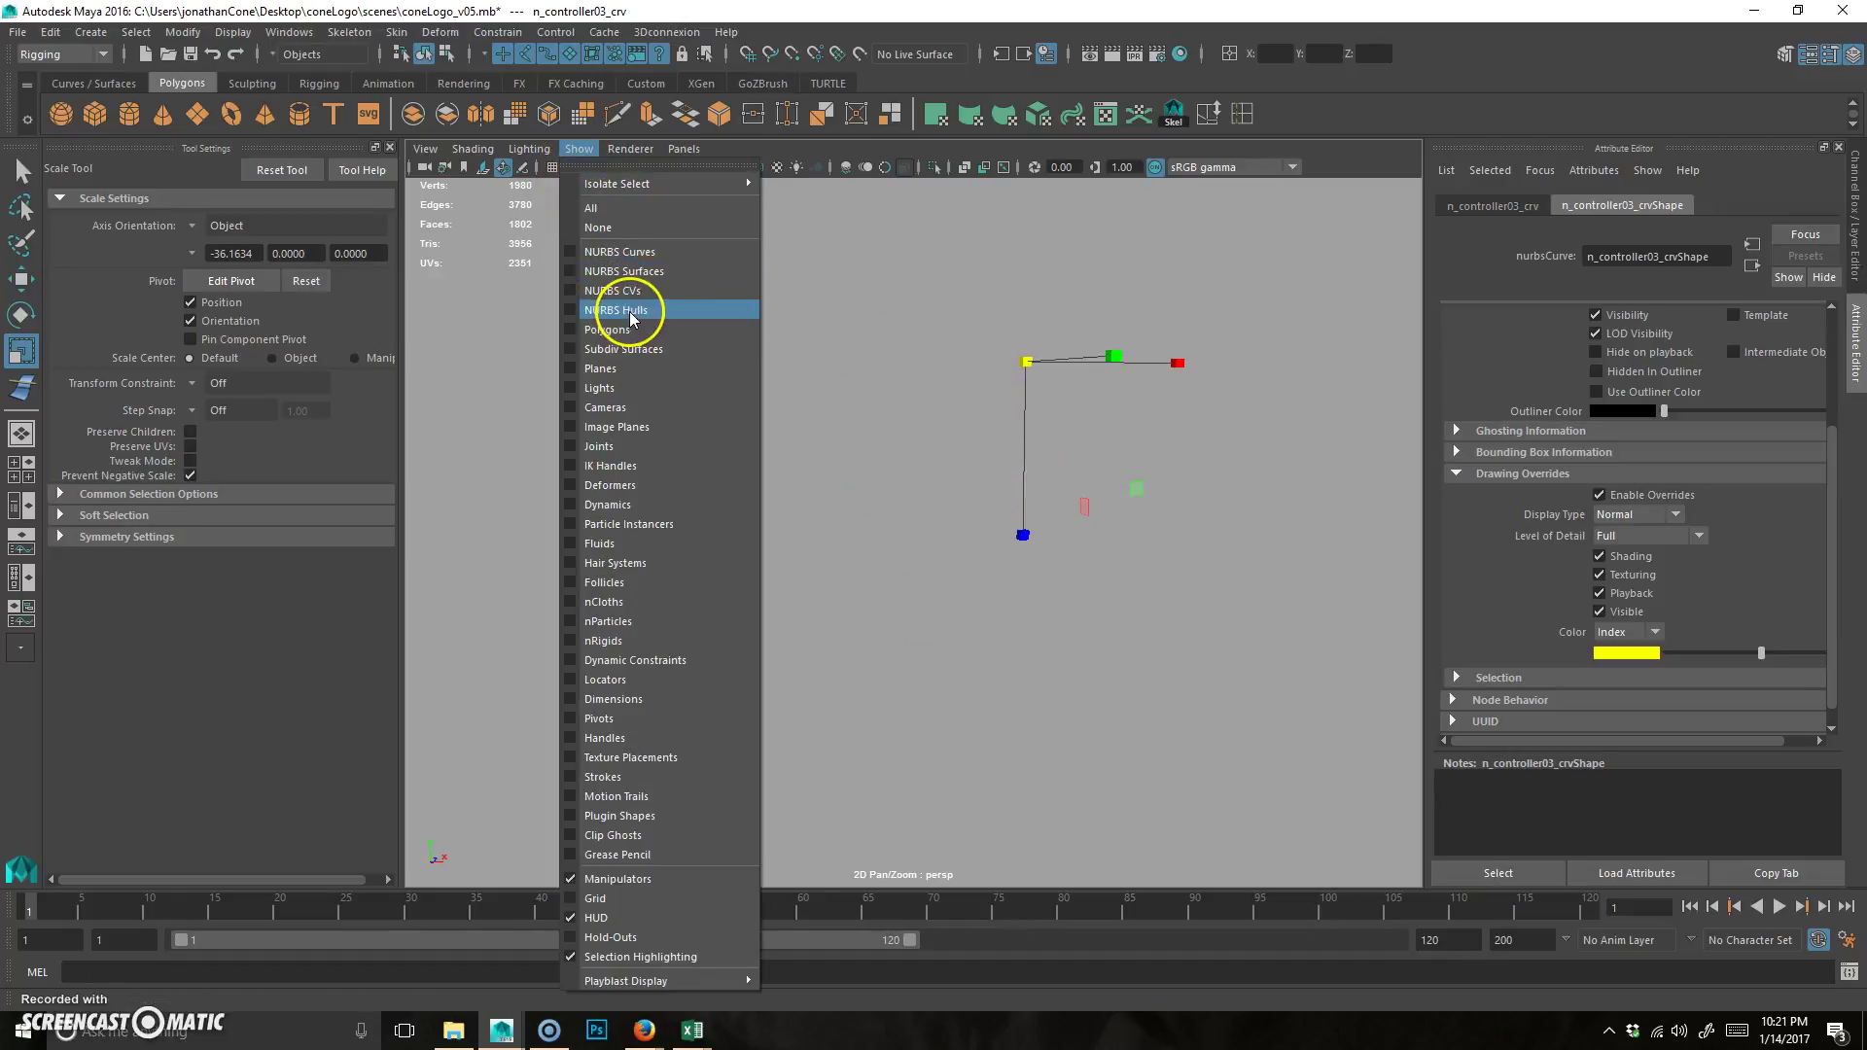
{"action": "left_click", "coordinate": [677, 255]}
- Select all nine letter controllers together with the red master circle and freeze their transformations
{"action": "left_click_drag", "start_coordinate": [627, 437], "coordinate": [1375, 190]}
{"action": "left_click_drag", "start_coordinate": [516, 843], "coordinate": [1302, 663], "text": "shift"}
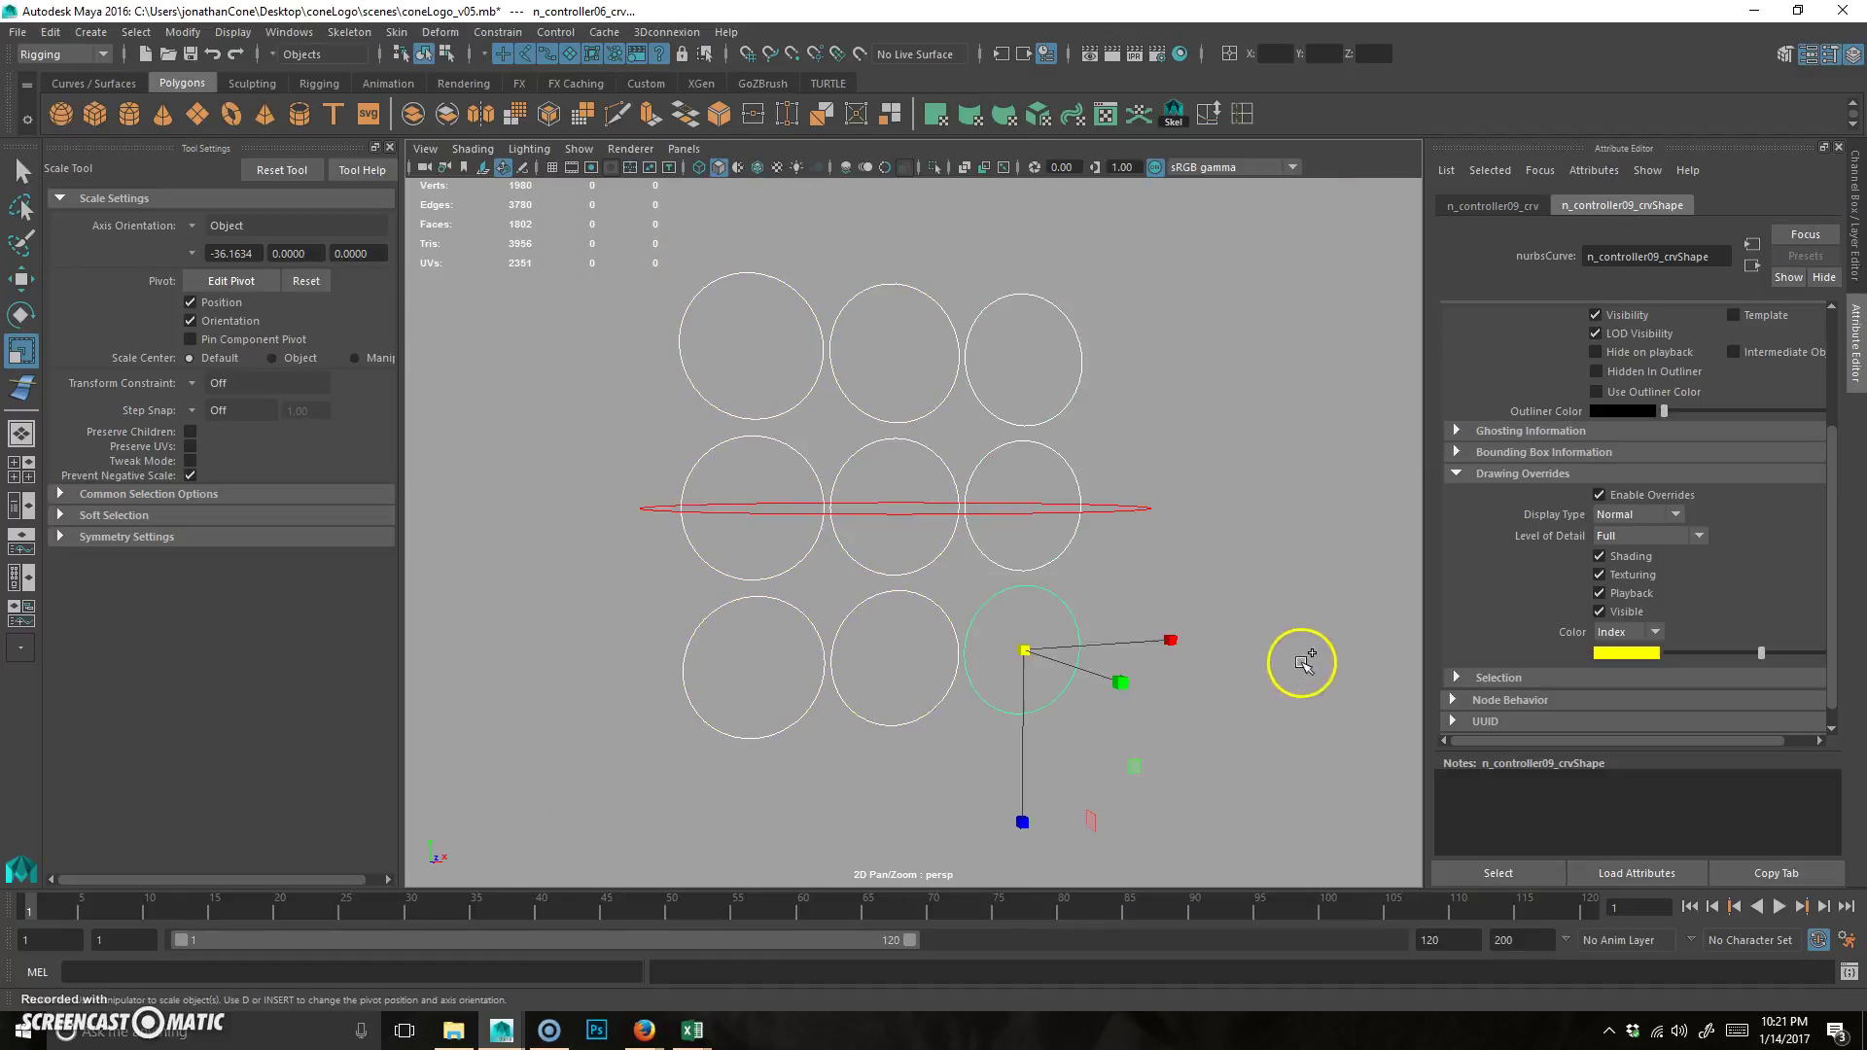
{"action": "left_click_drag", "start_coordinate": [993, 610], "coordinate": [1099, 403], "text": "alt"}
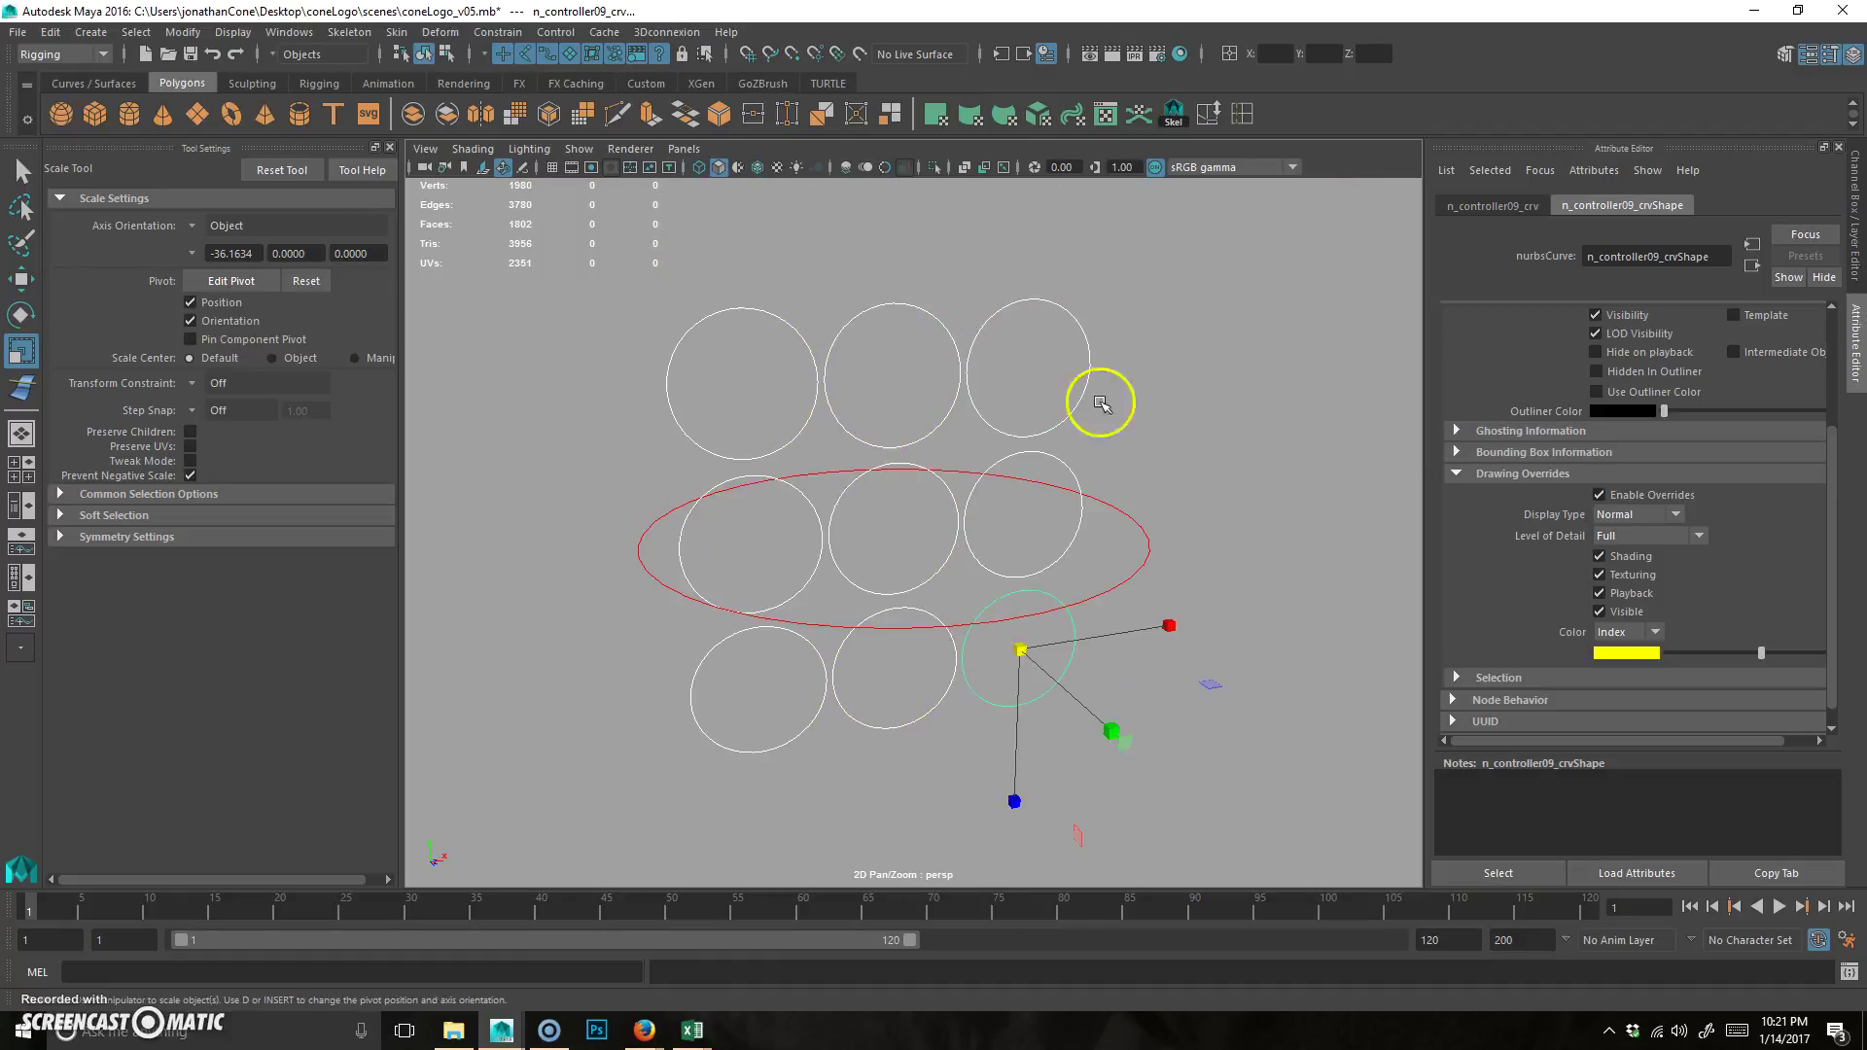
{"action": "left_click", "coordinate": [658, 572]}
{"action": "left_click", "coordinate": [720, 611], "text": "shift"}
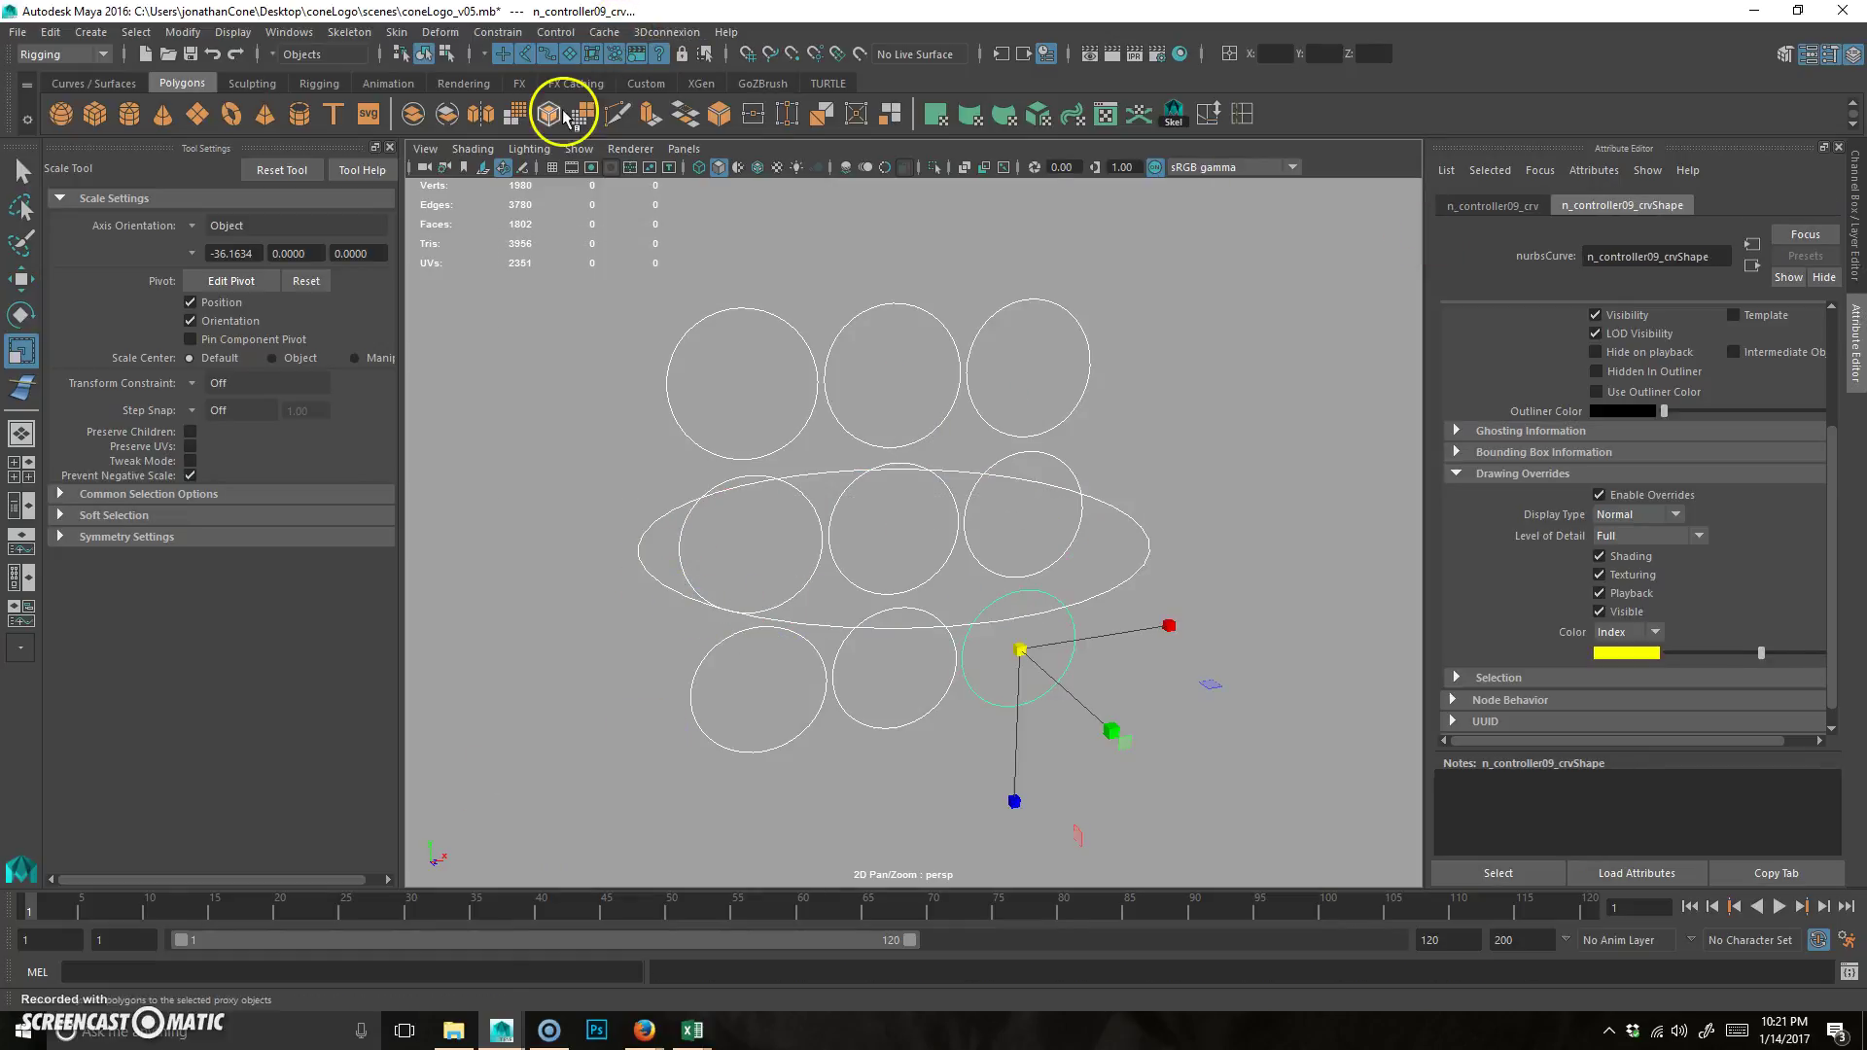
{"action": "left_click", "coordinate": [184, 33]}
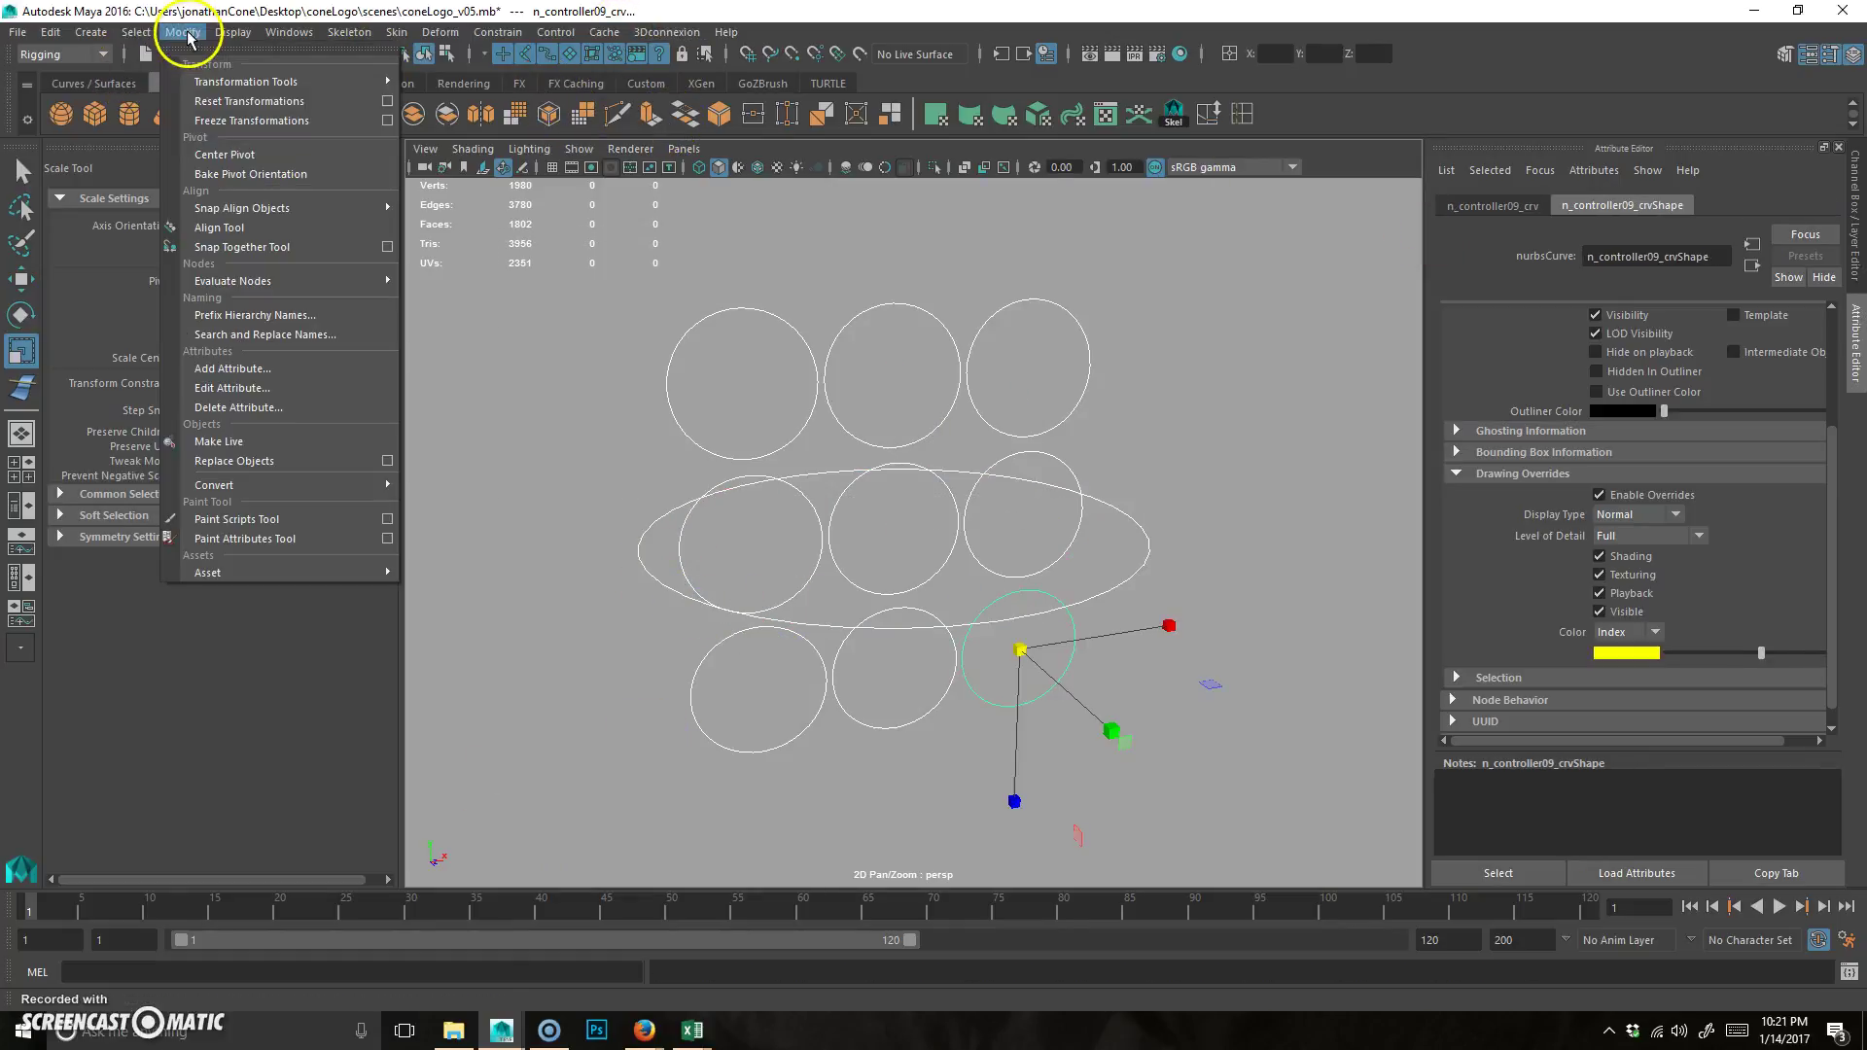
{"action": "left_click", "coordinate": [245, 119]}
- Delete the construction history of all selected controllers and clear the selection
{"action": "left_click", "coordinate": [1853, 187]}
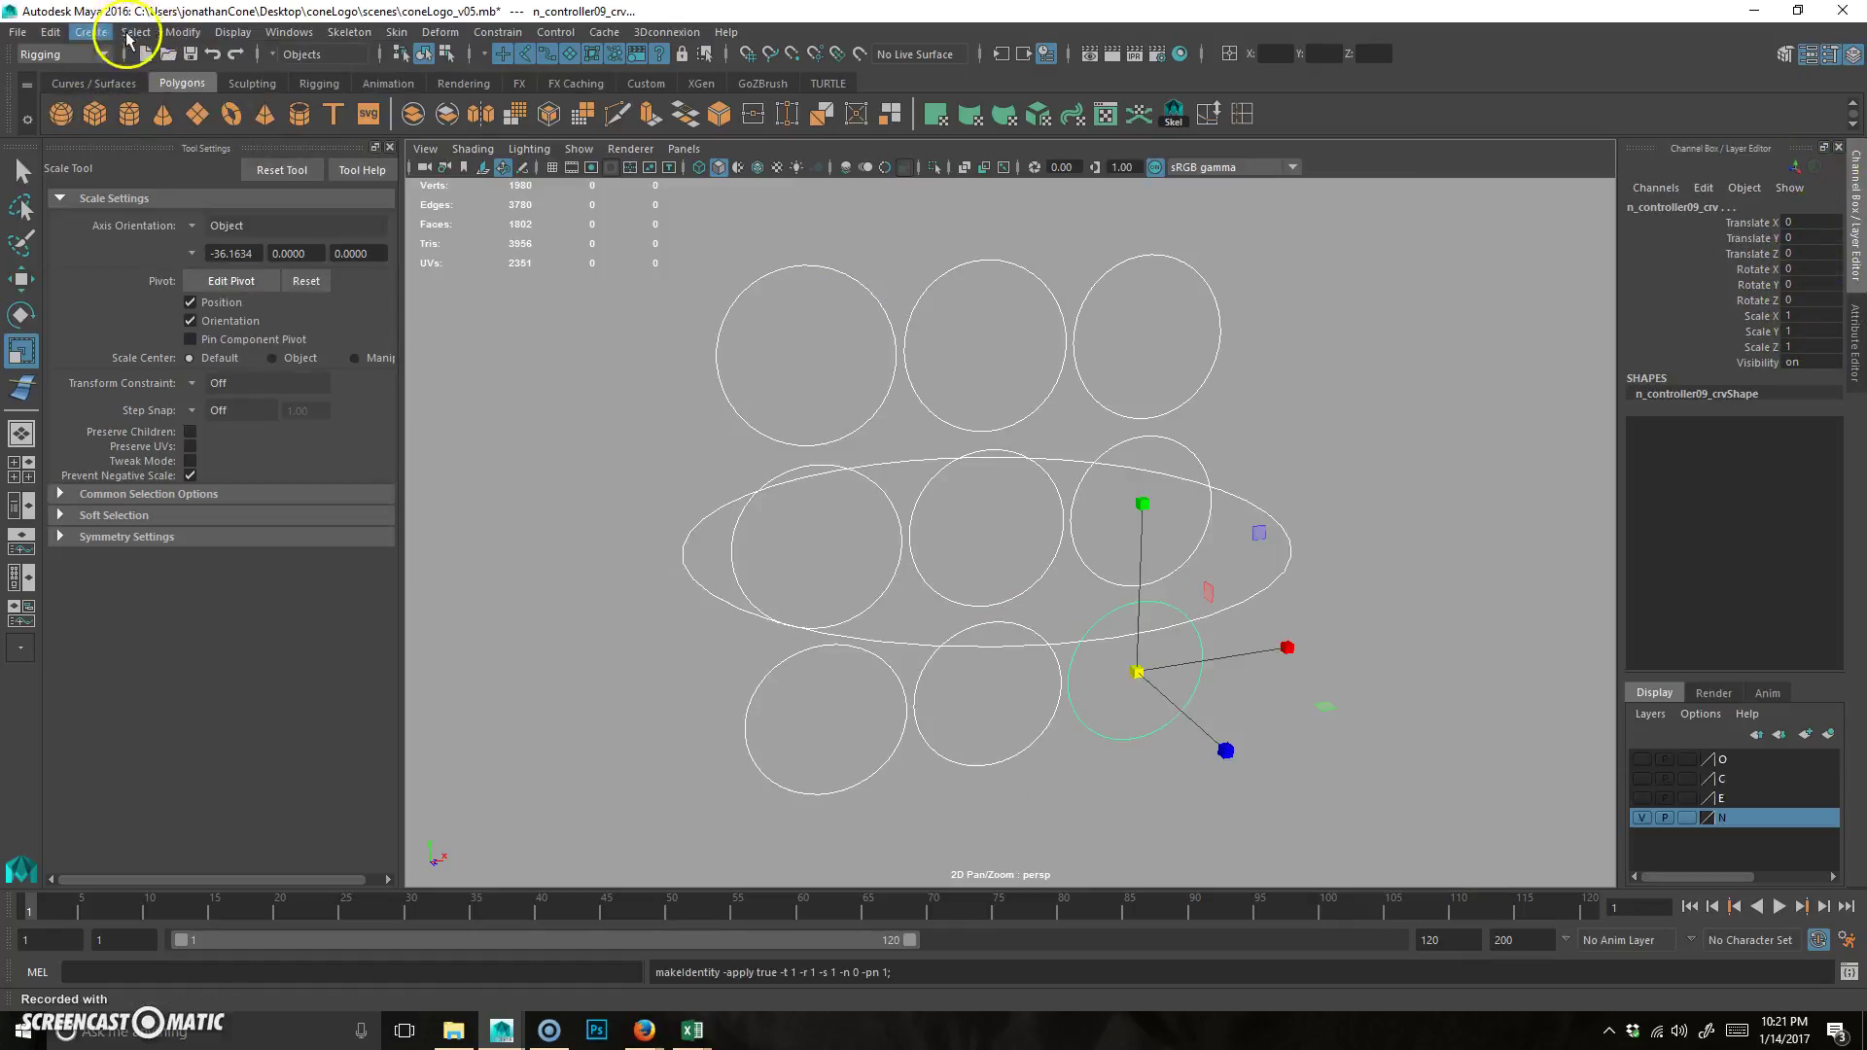
{"action": "left_click", "coordinate": [49, 32]}
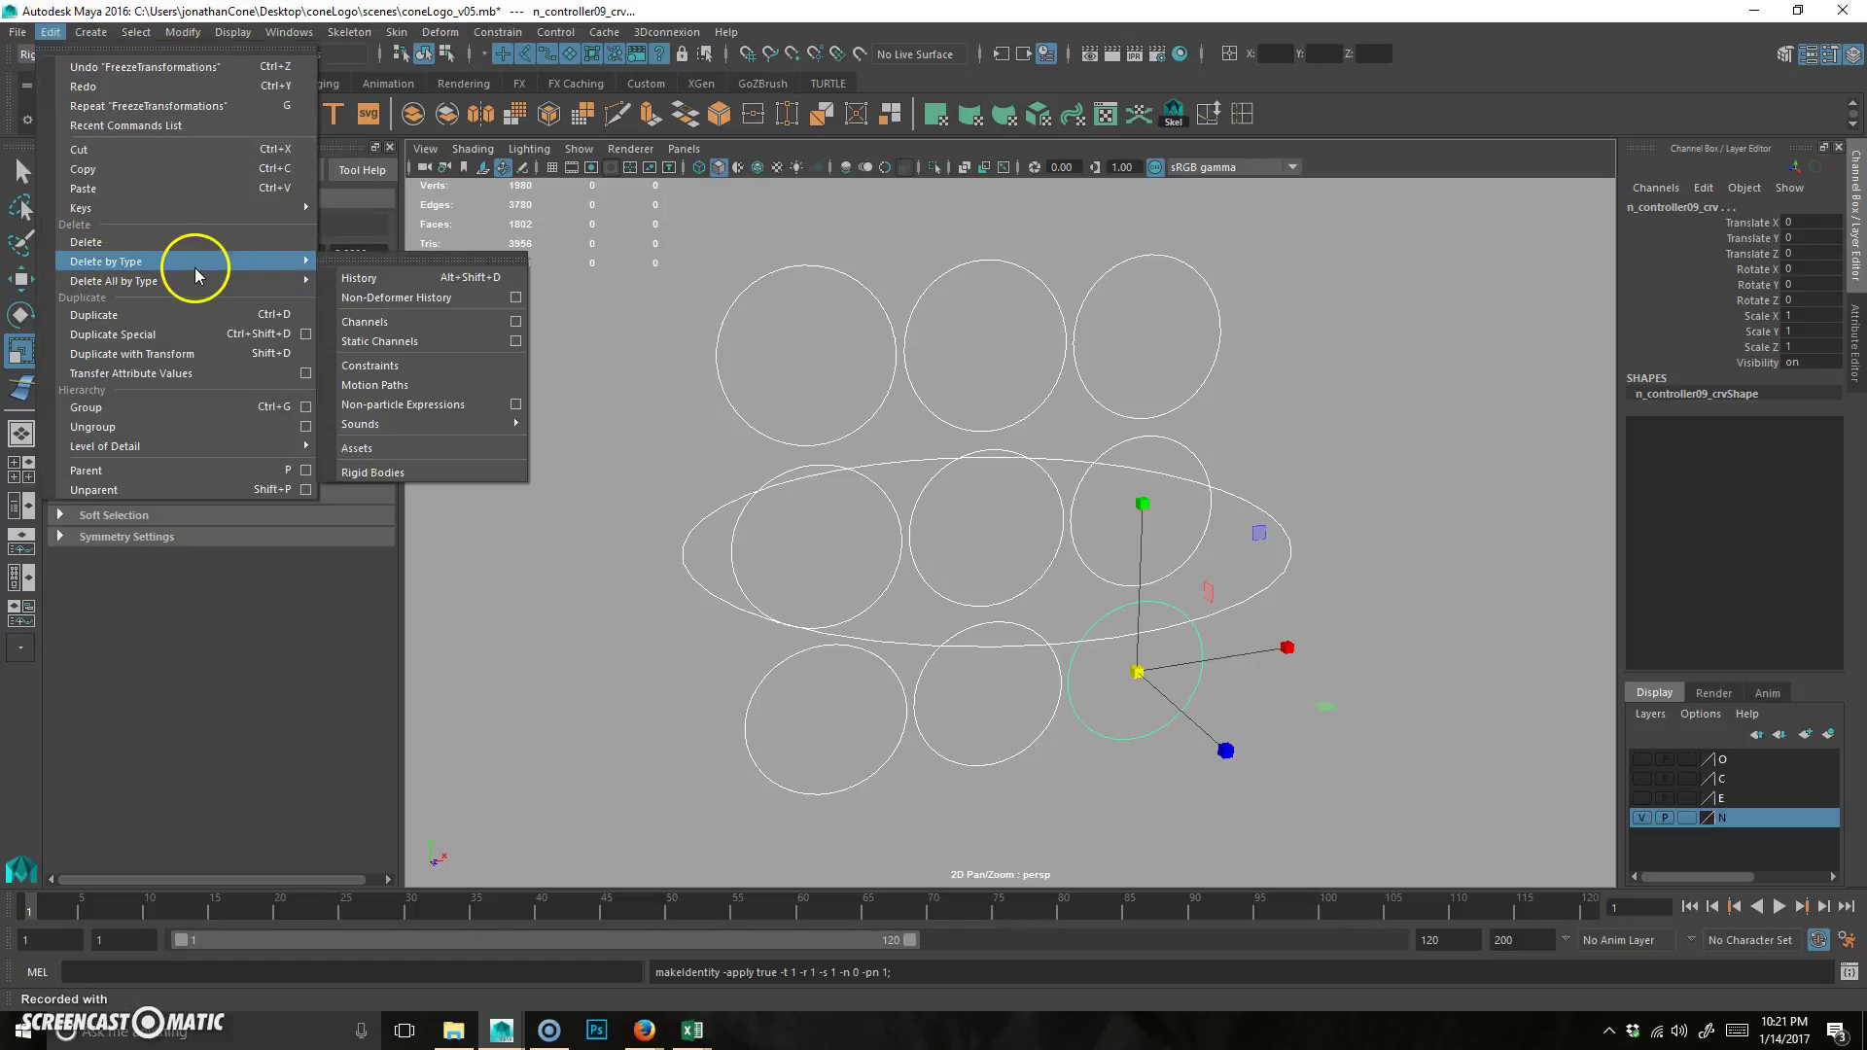
{"action": "left_click", "coordinate": [389, 268]}
{"action": "left_click", "coordinate": [1330, 434]}
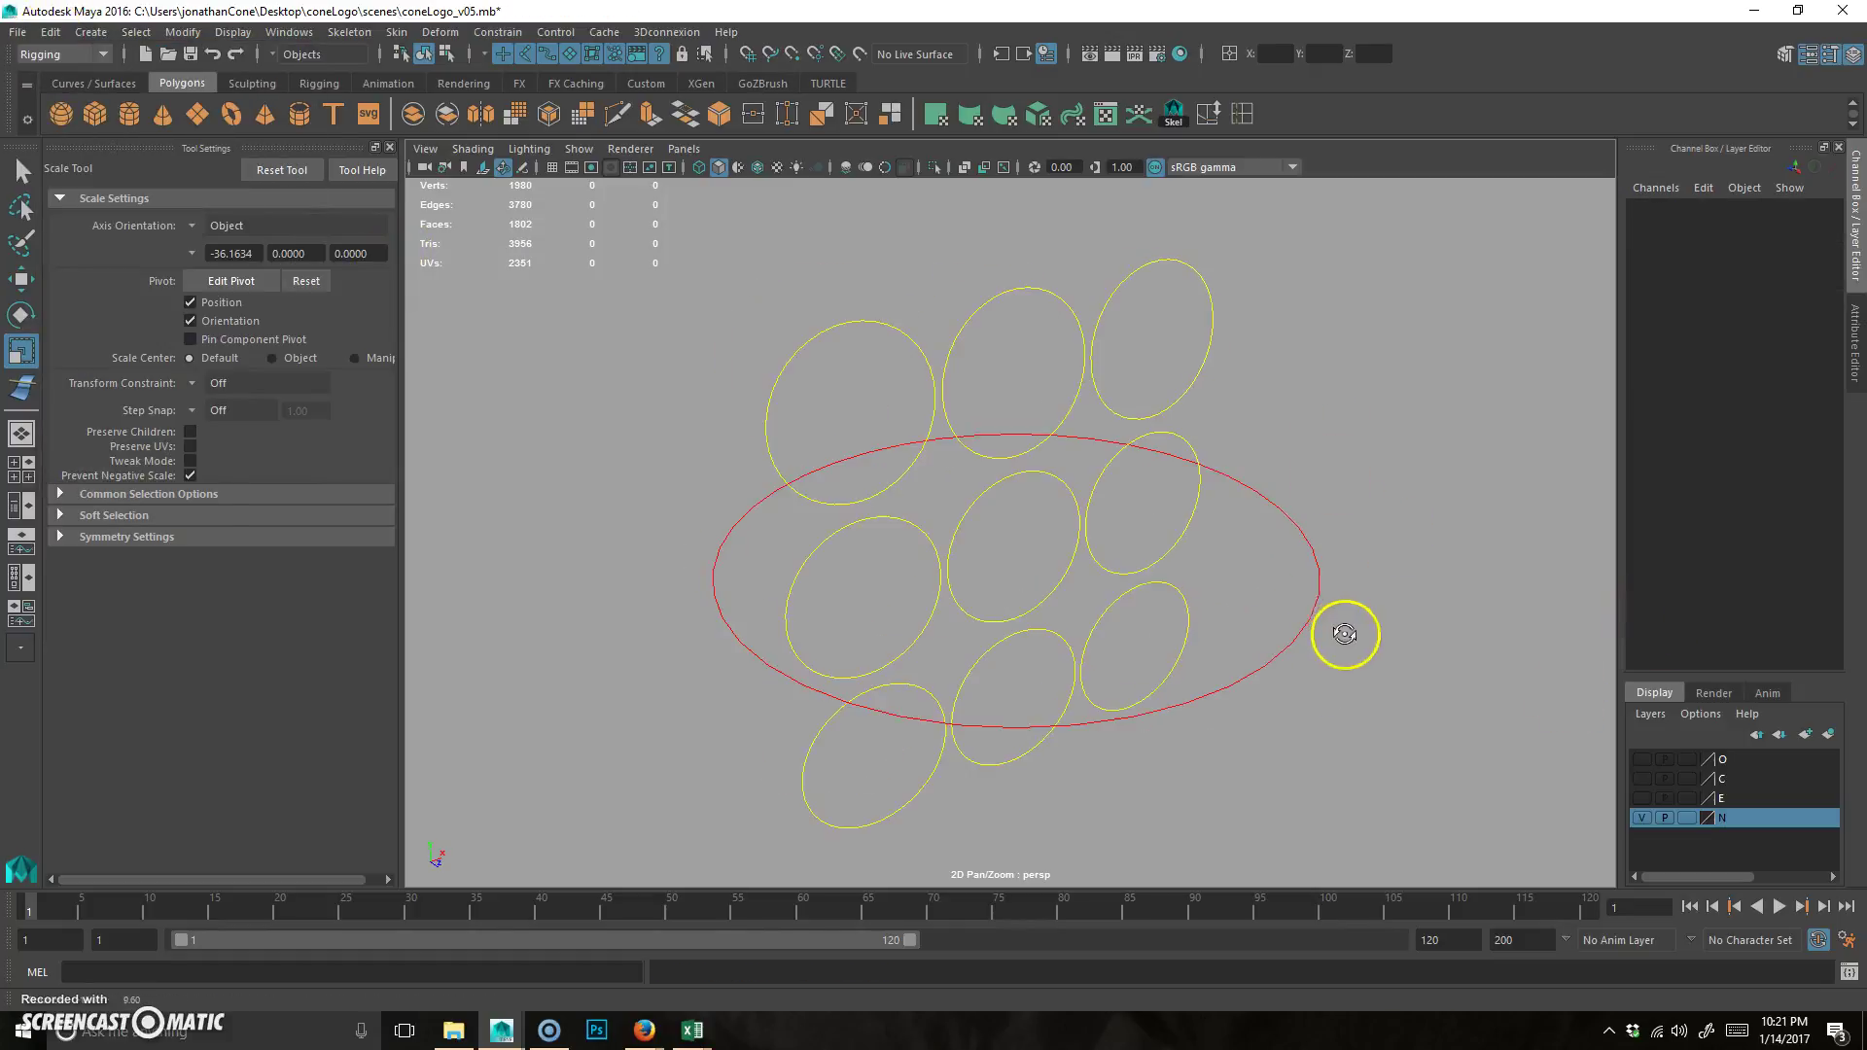
- Show all object types in the viewport except polygons, leaving the lattice, clusters and controllers visible without the letter
{"action": "left_click", "coordinate": [578, 149]}
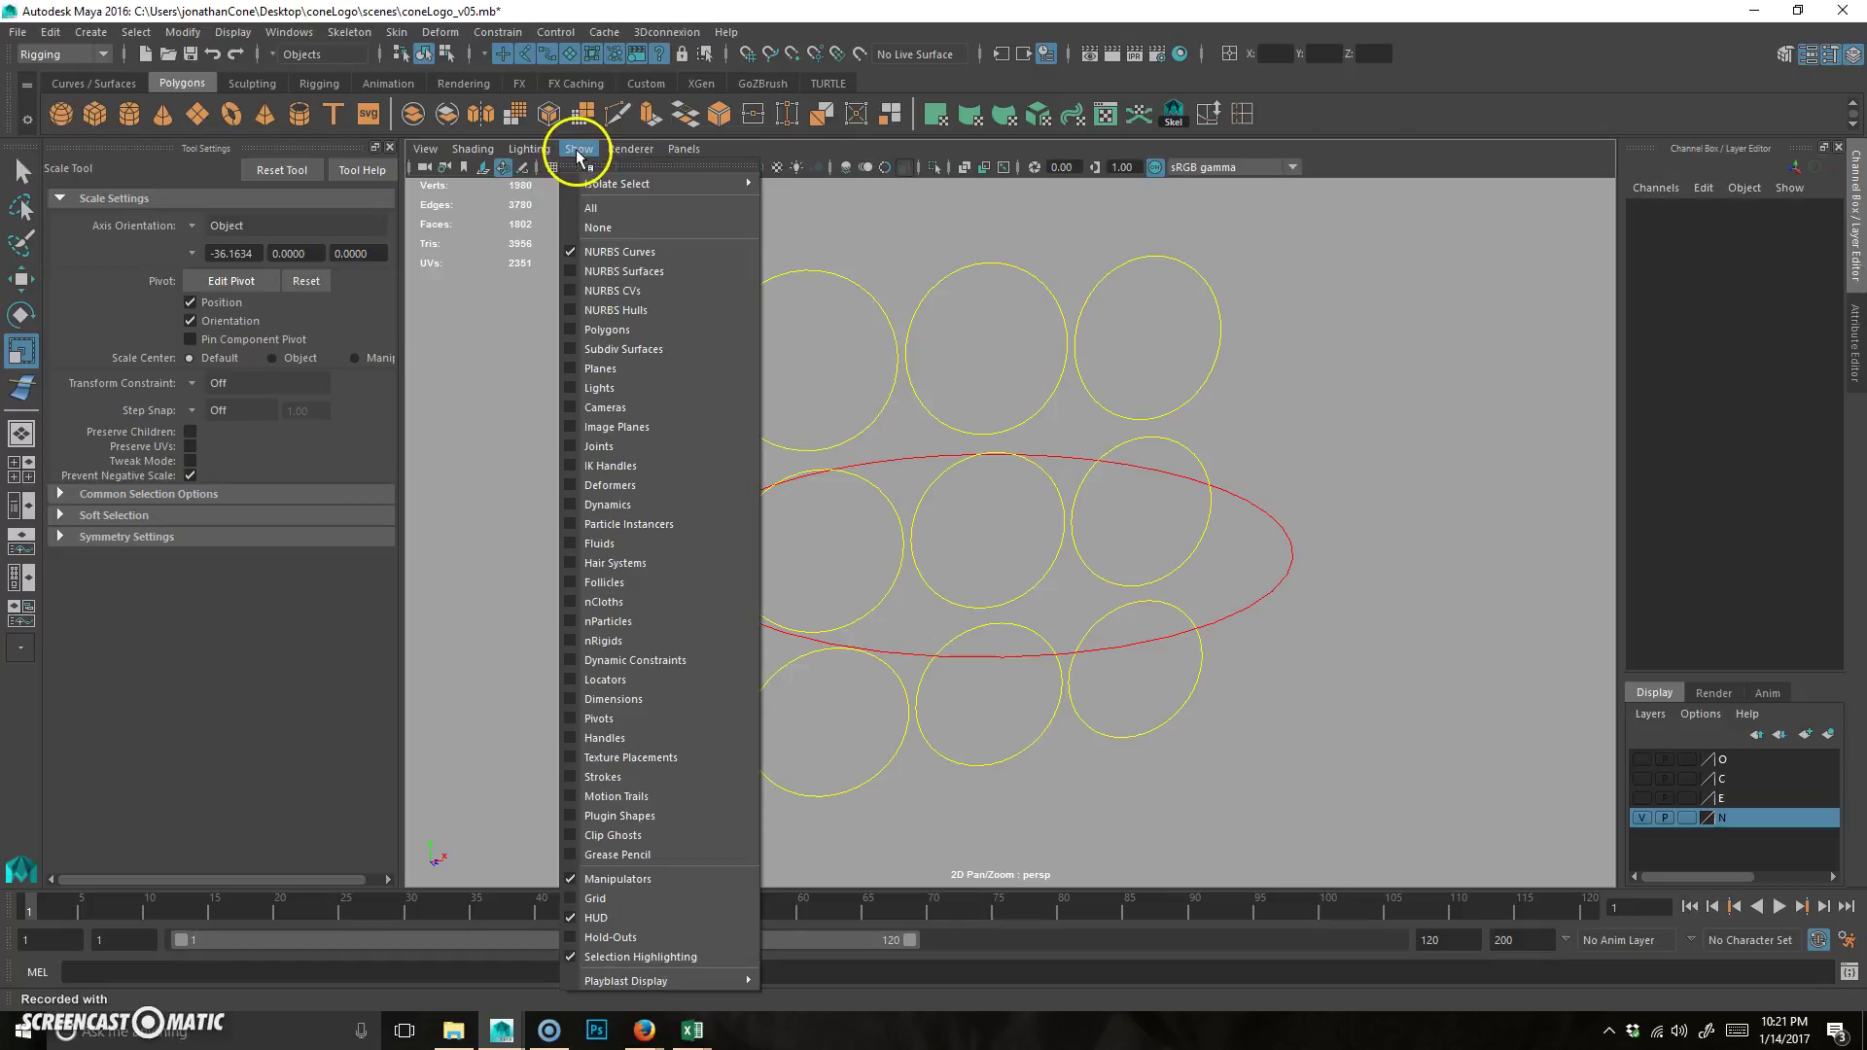
{"action": "left_click", "coordinate": [625, 214]}
{"action": "left_click_drag", "start_coordinate": [1203, 672], "coordinate": [1187, 584], "text": "alt"}
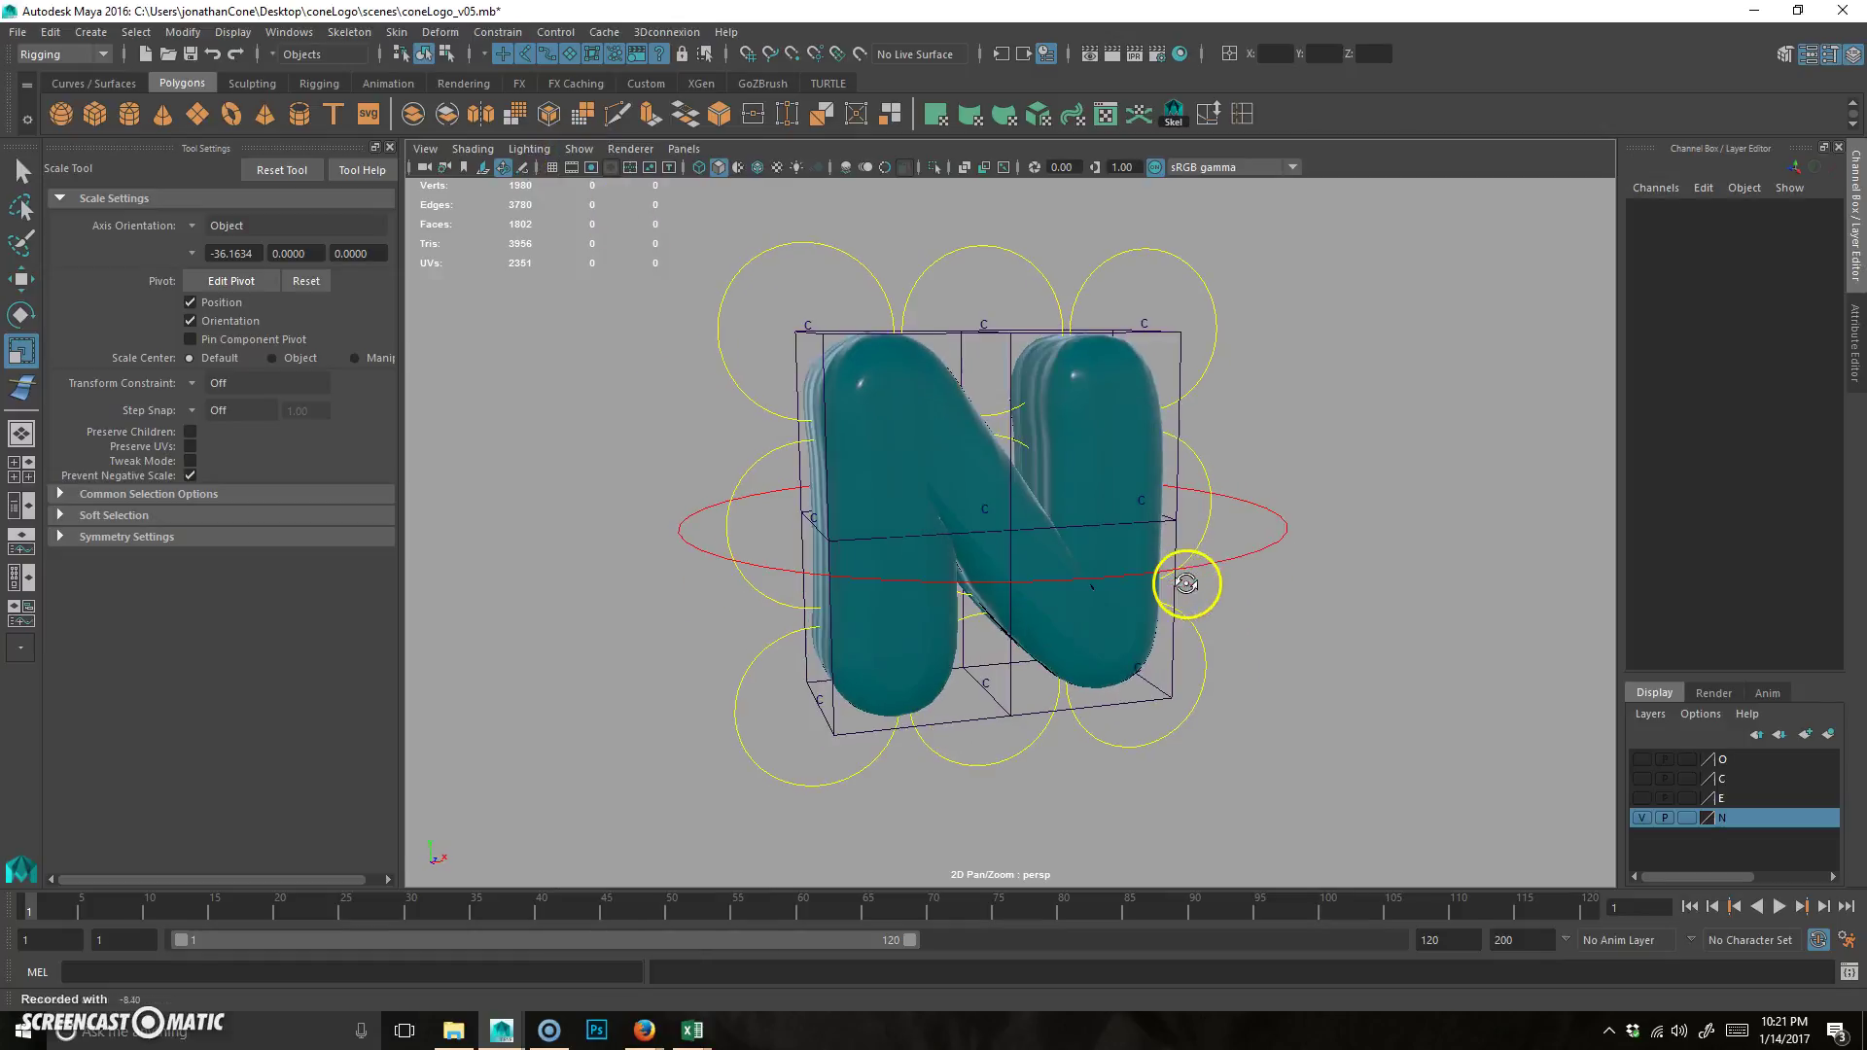
{"action": "left_click_drag", "start_coordinate": [620, 534], "coordinate": [962, 443], "text": "alt"}
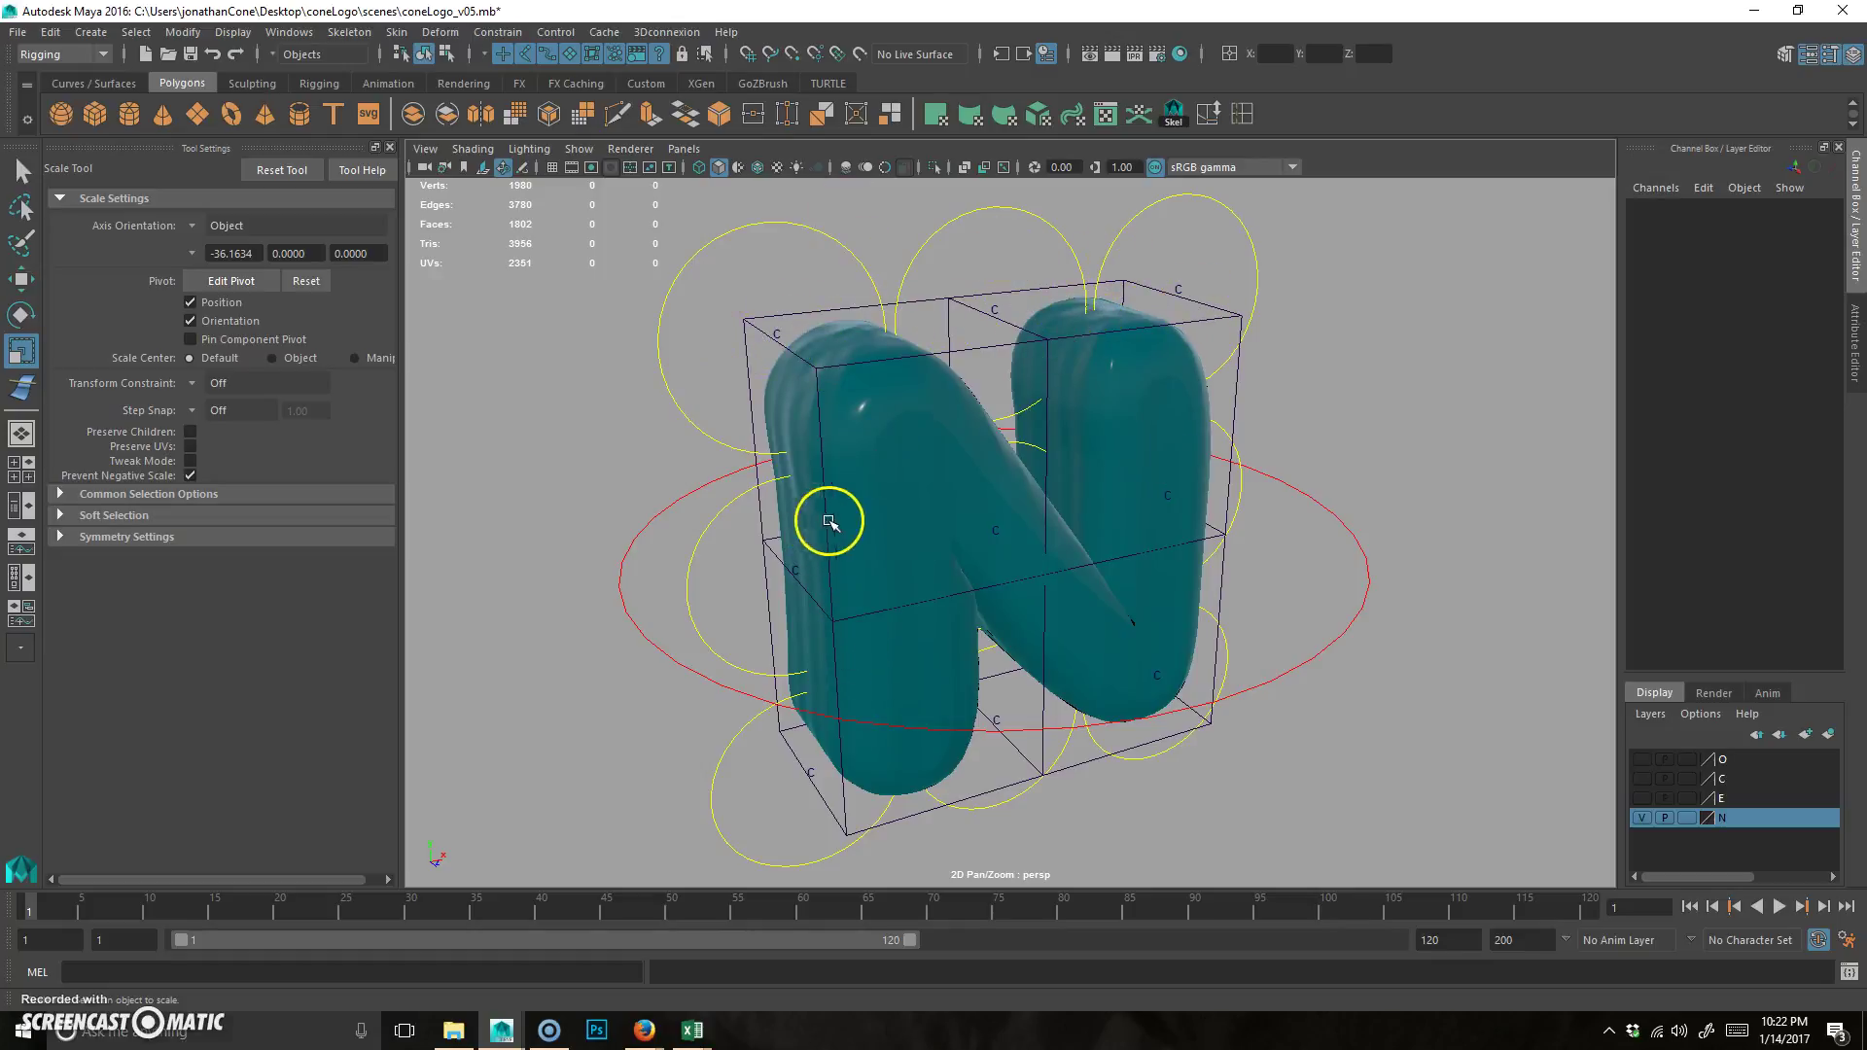
{"action": "left_click", "coordinate": [576, 148]}
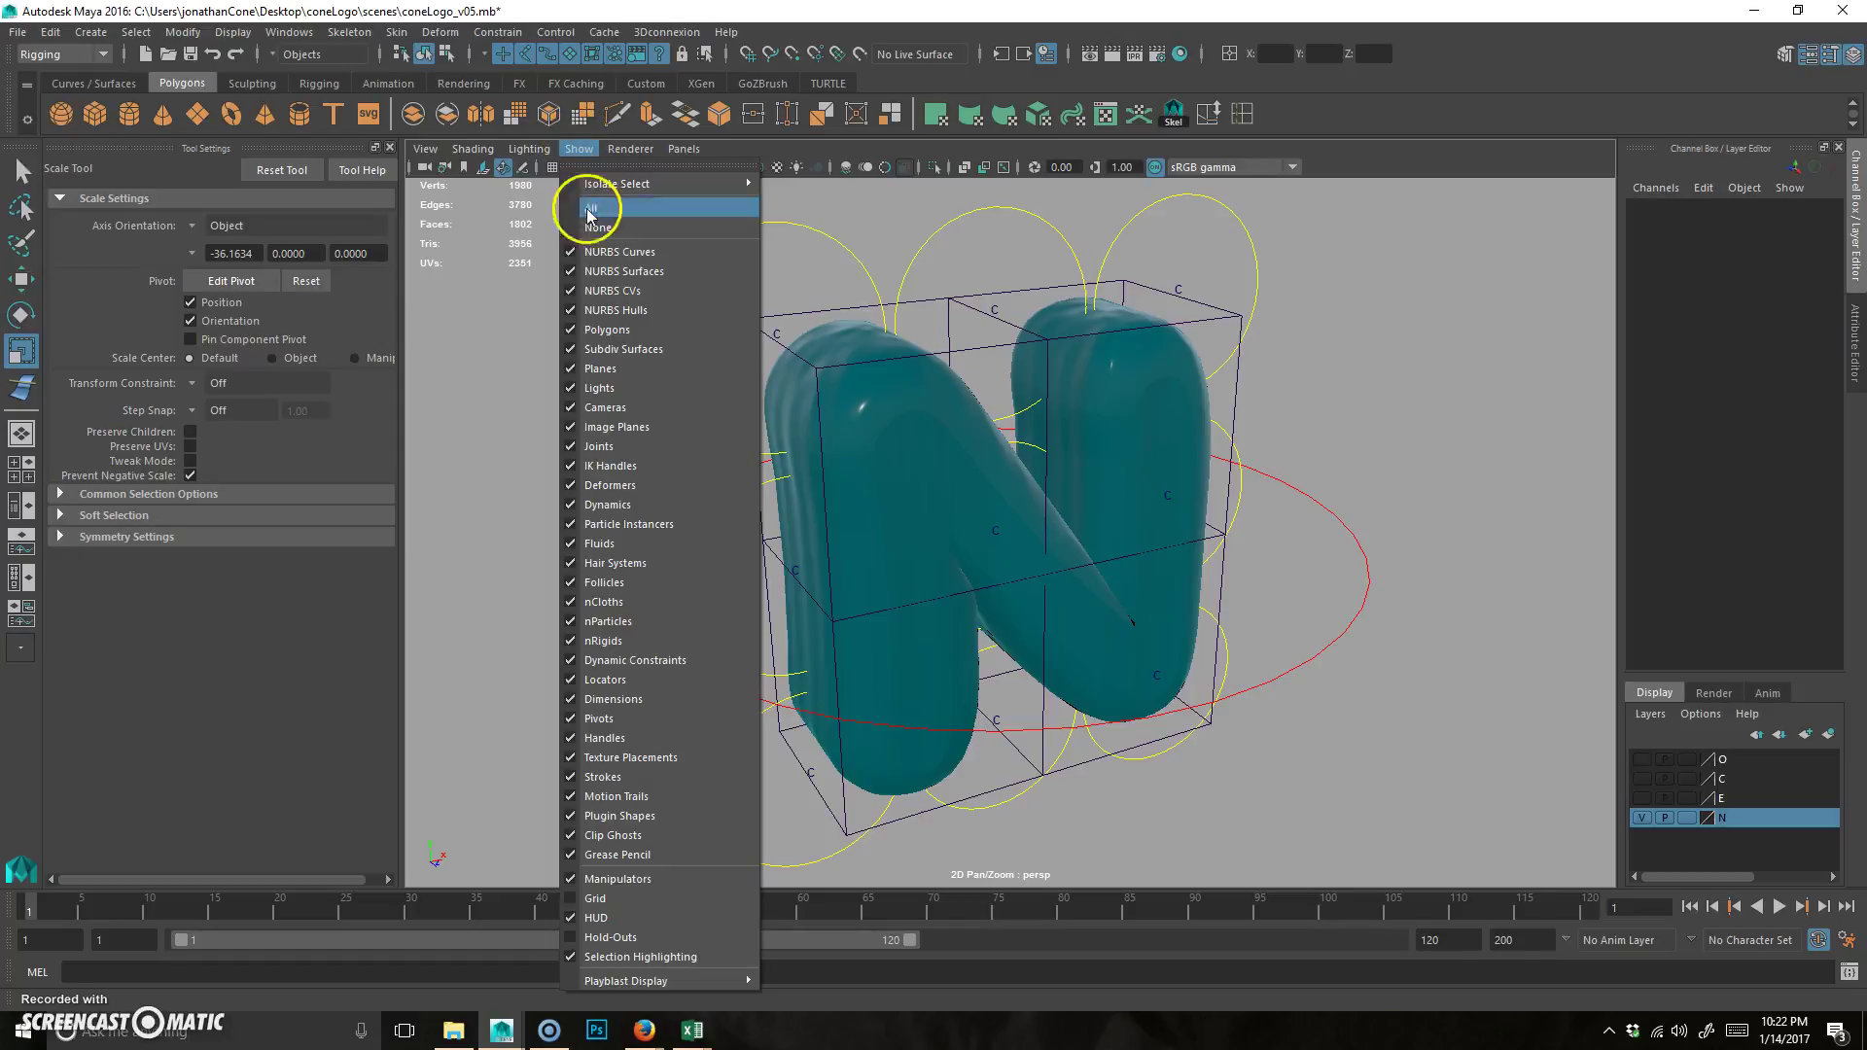
{"action": "left_click", "coordinate": [627, 328]}
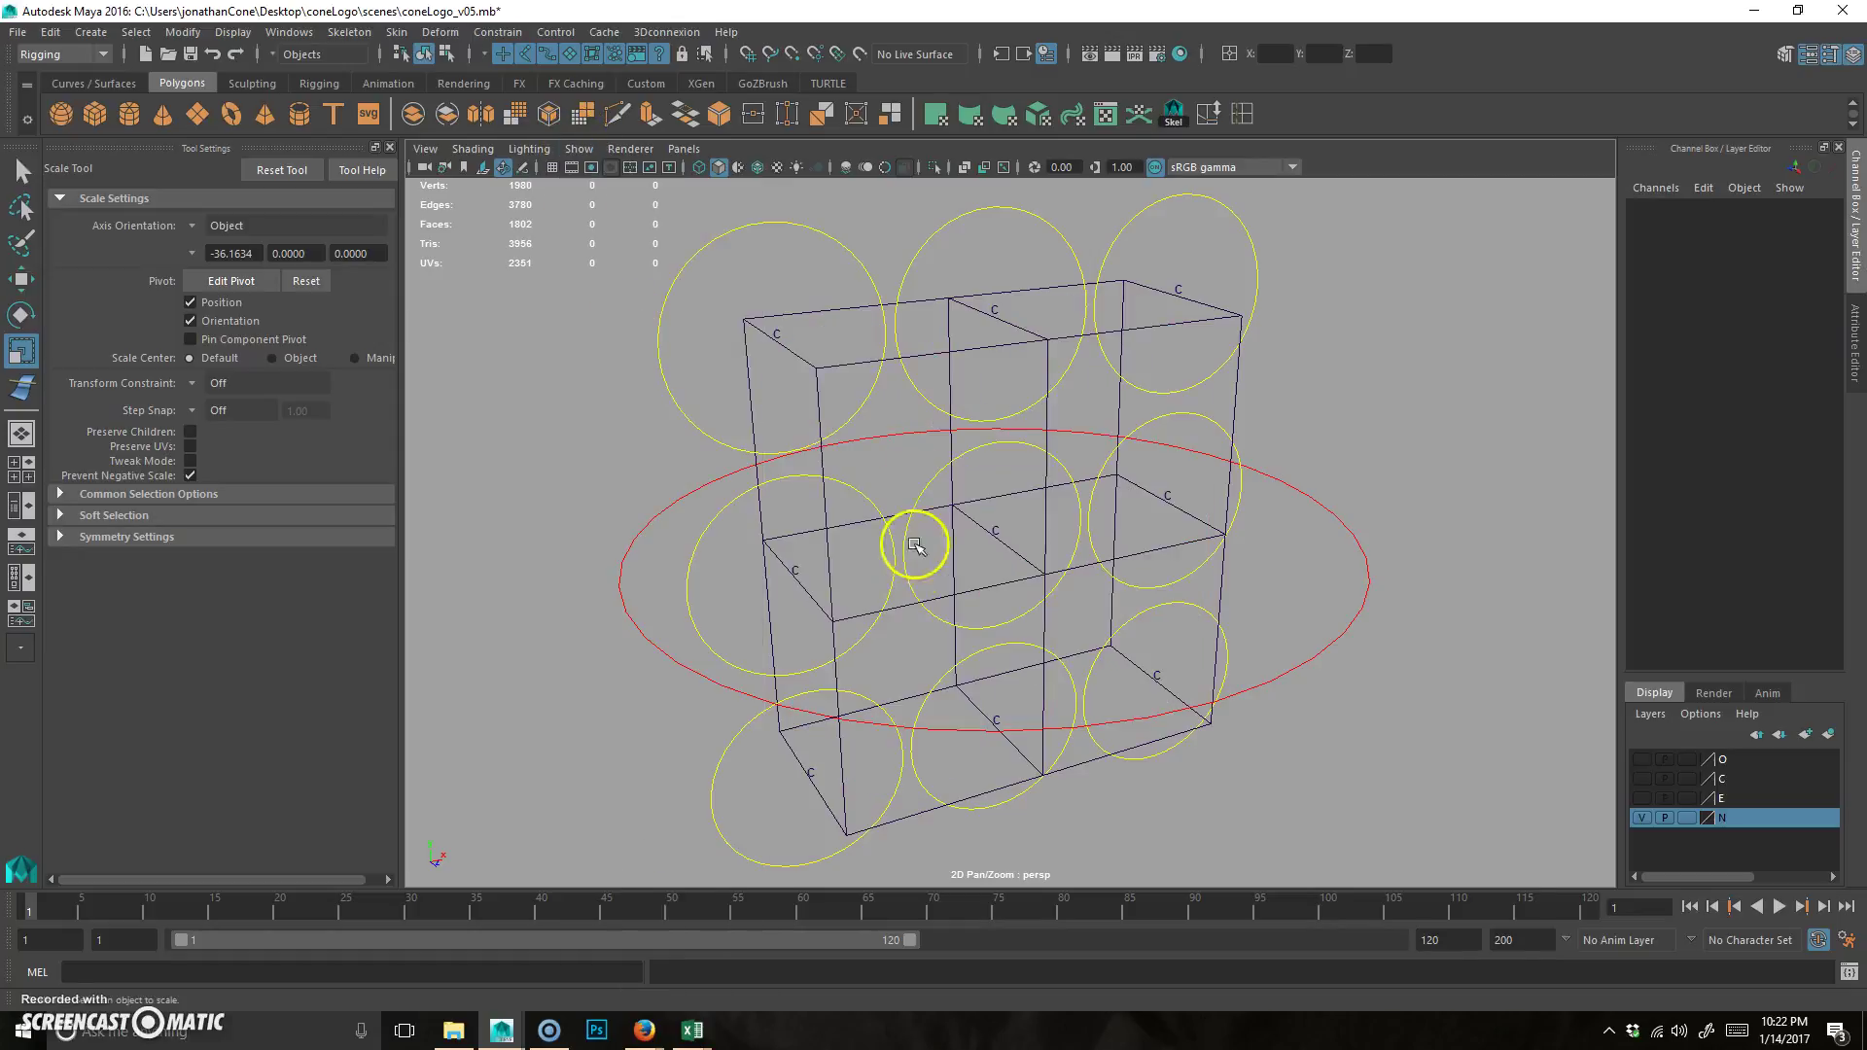
- Parent each of the three top-row cluster handles to the circle controller surrounding it
{"action": "left_click", "coordinate": [778, 327]}
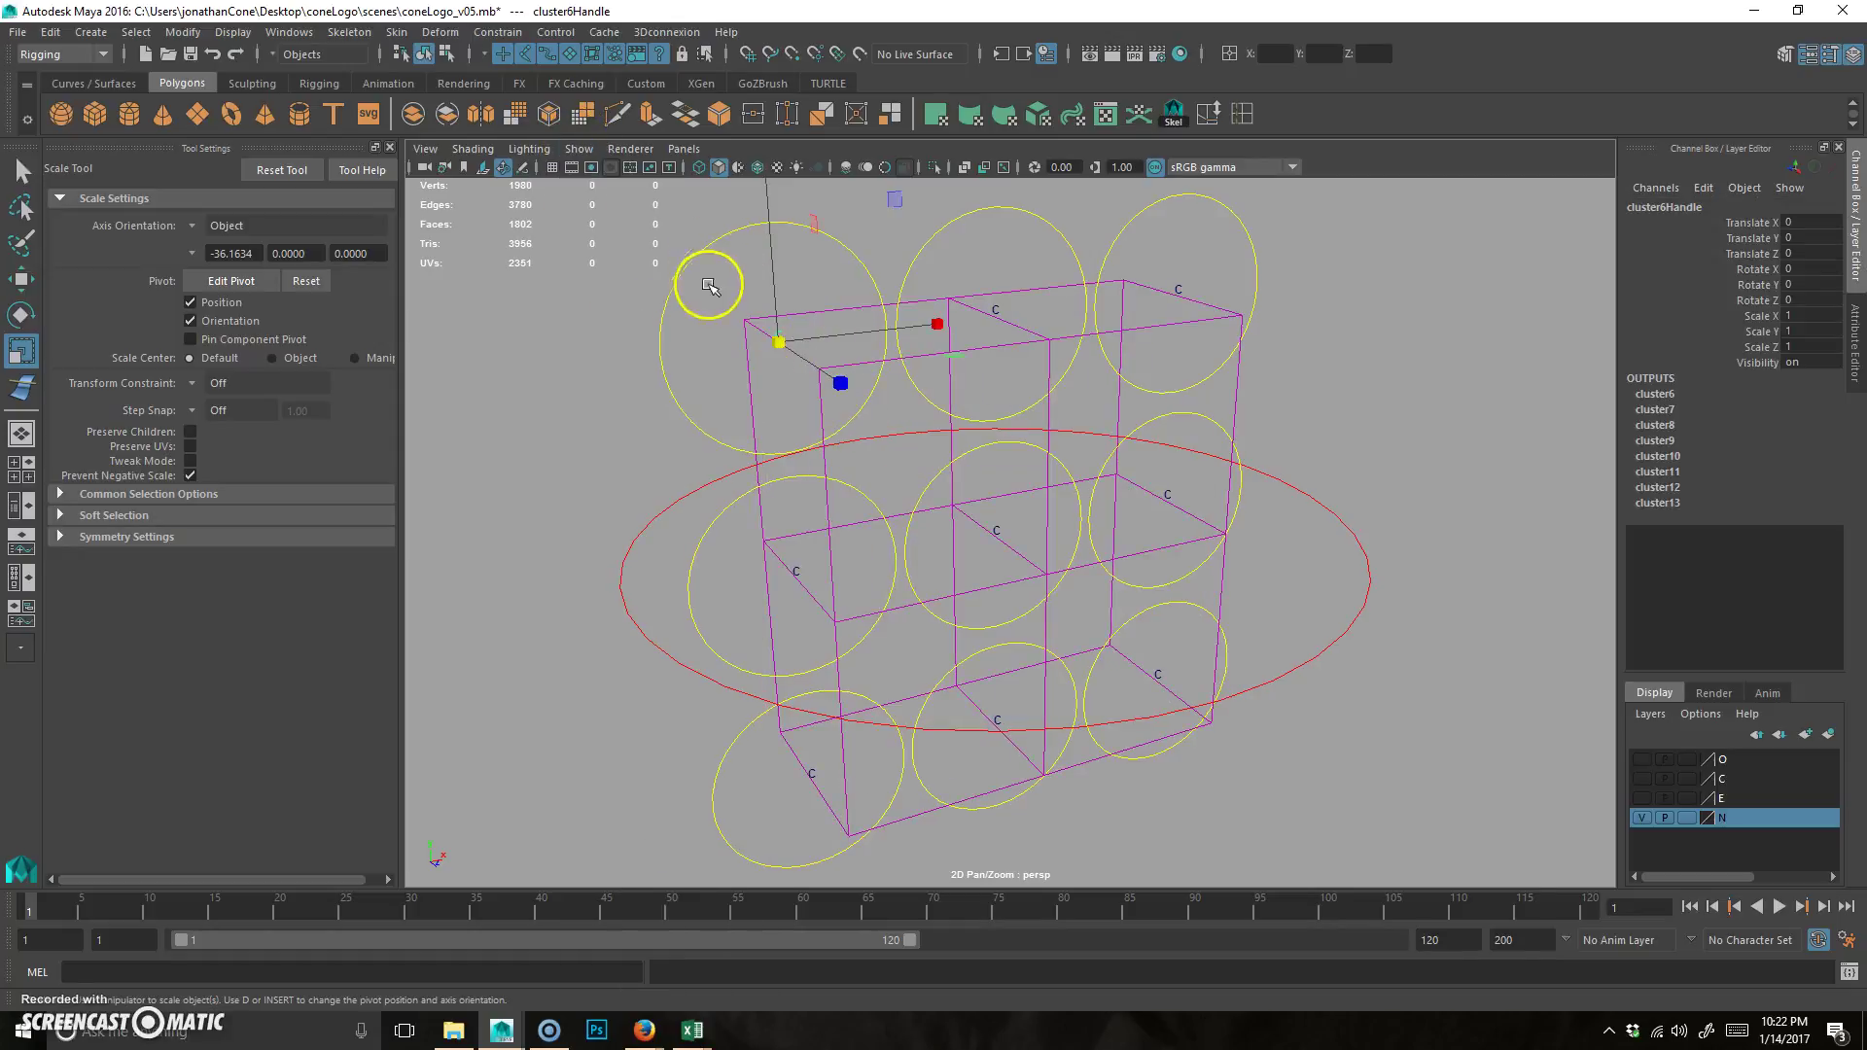
{"action": "left_click_drag", "start_coordinate": [709, 285], "coordinate": [720, 204]}
{"action": "key", "text": "p"}
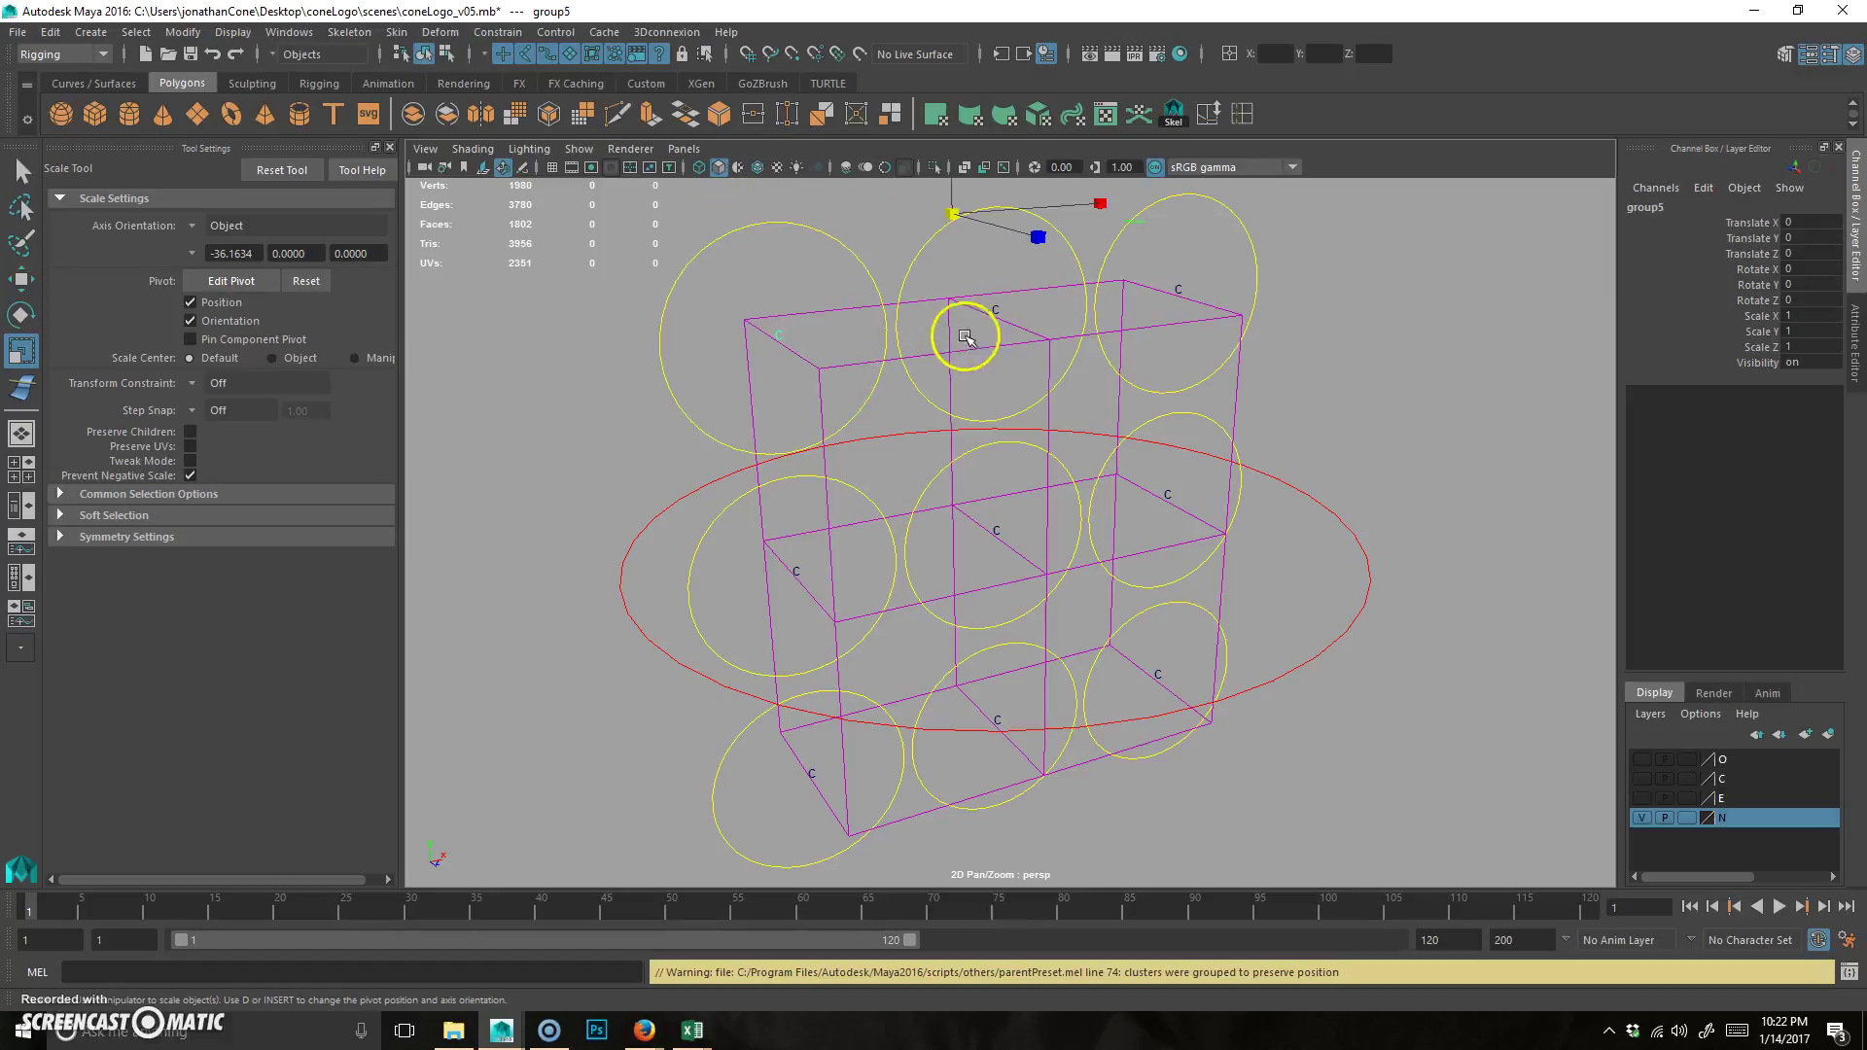
{"action": "left_click", "coordinate": [998, 305]}
{"action": "left_click_drag", "start_coordinate": [950, 254], "coordinate": [923, 197], "text": "shift"}
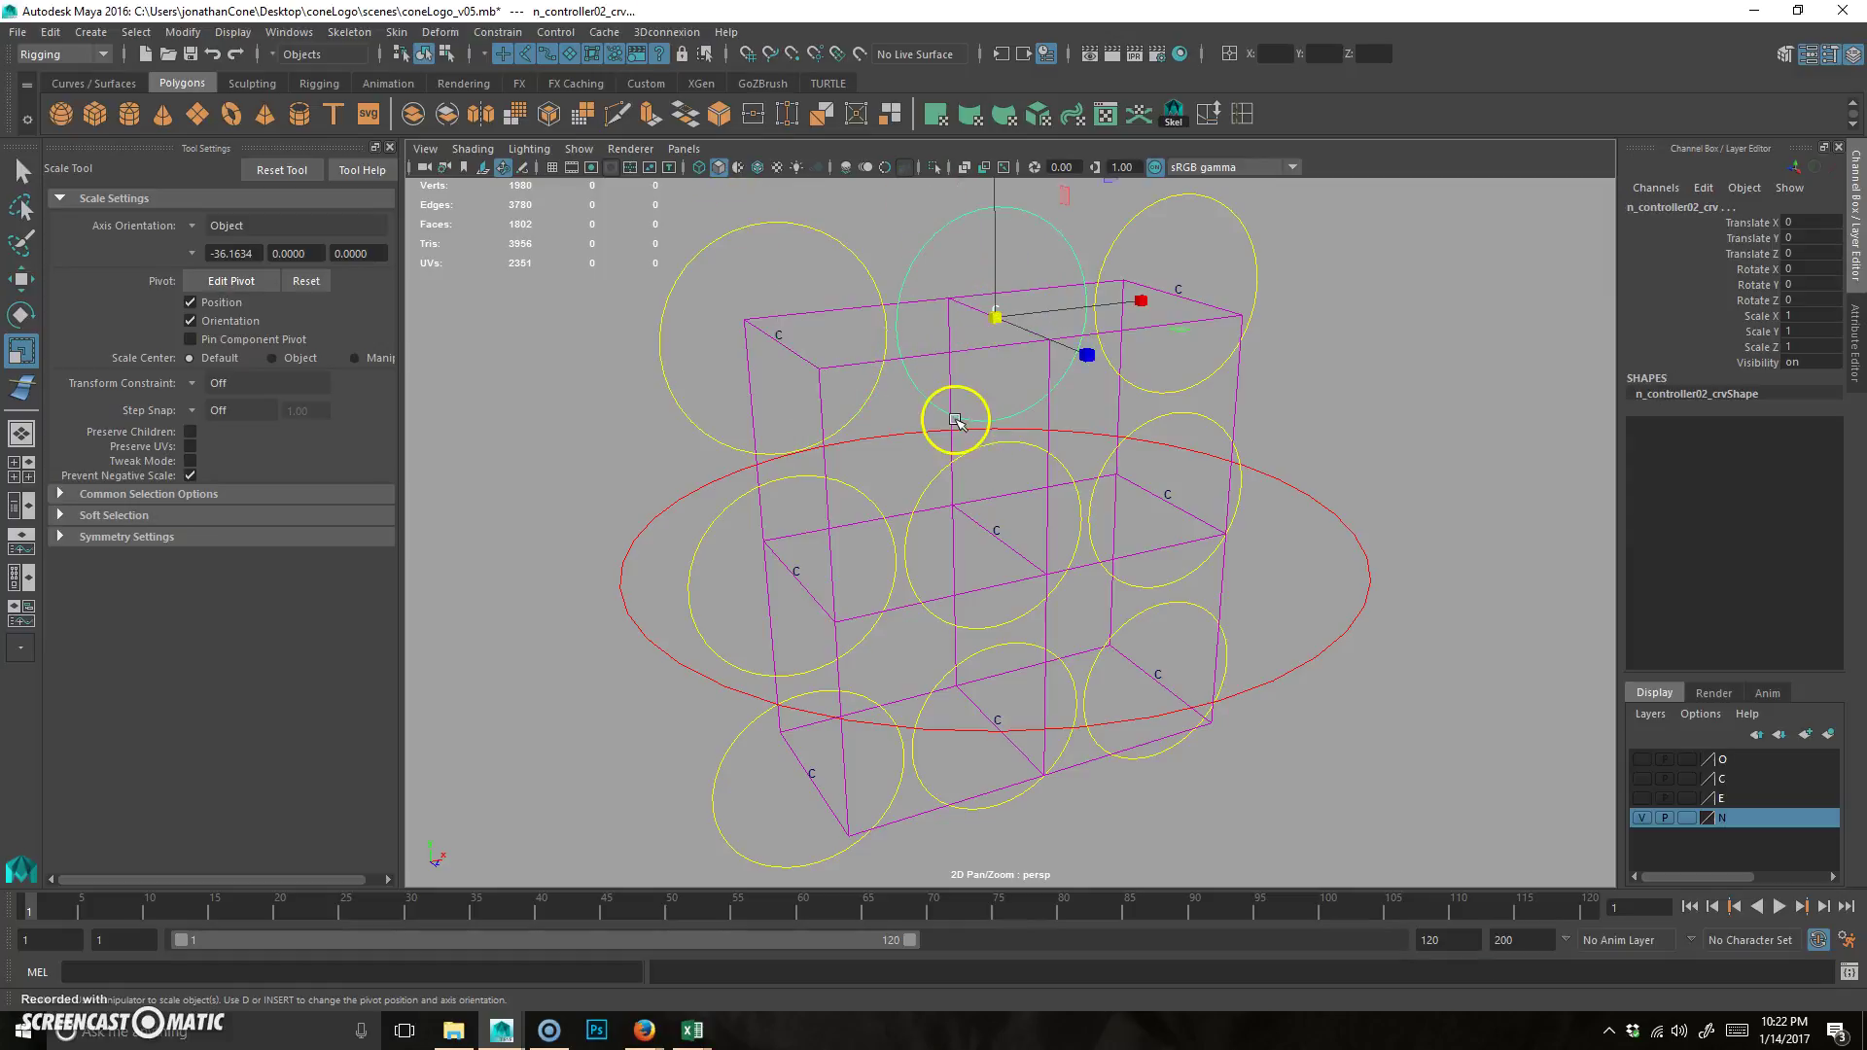
{"action": "key", "text": "p"}
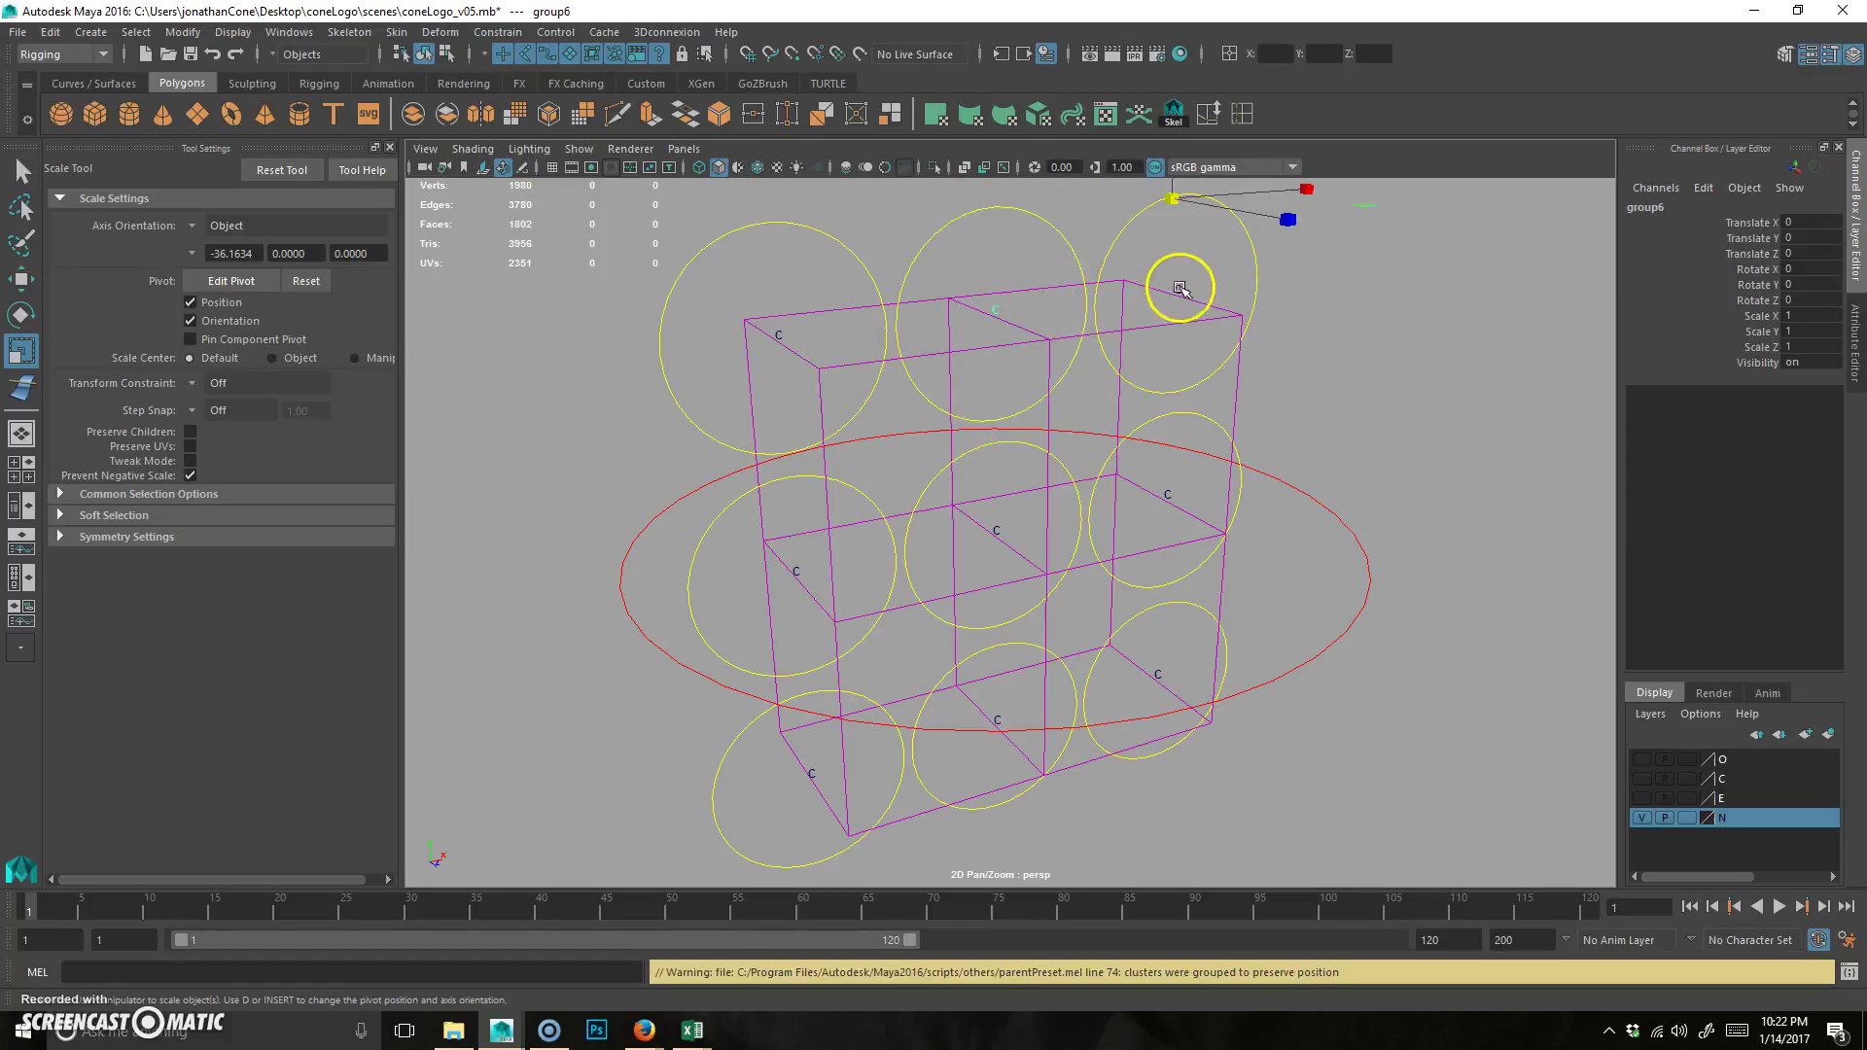
{"action": "left_click", "coordinate": [1180, 287]}
{"action": "left_click_drag", "start_coordinate": [1210, 243], "coordinate": [1301, 200], "text": "shift"}
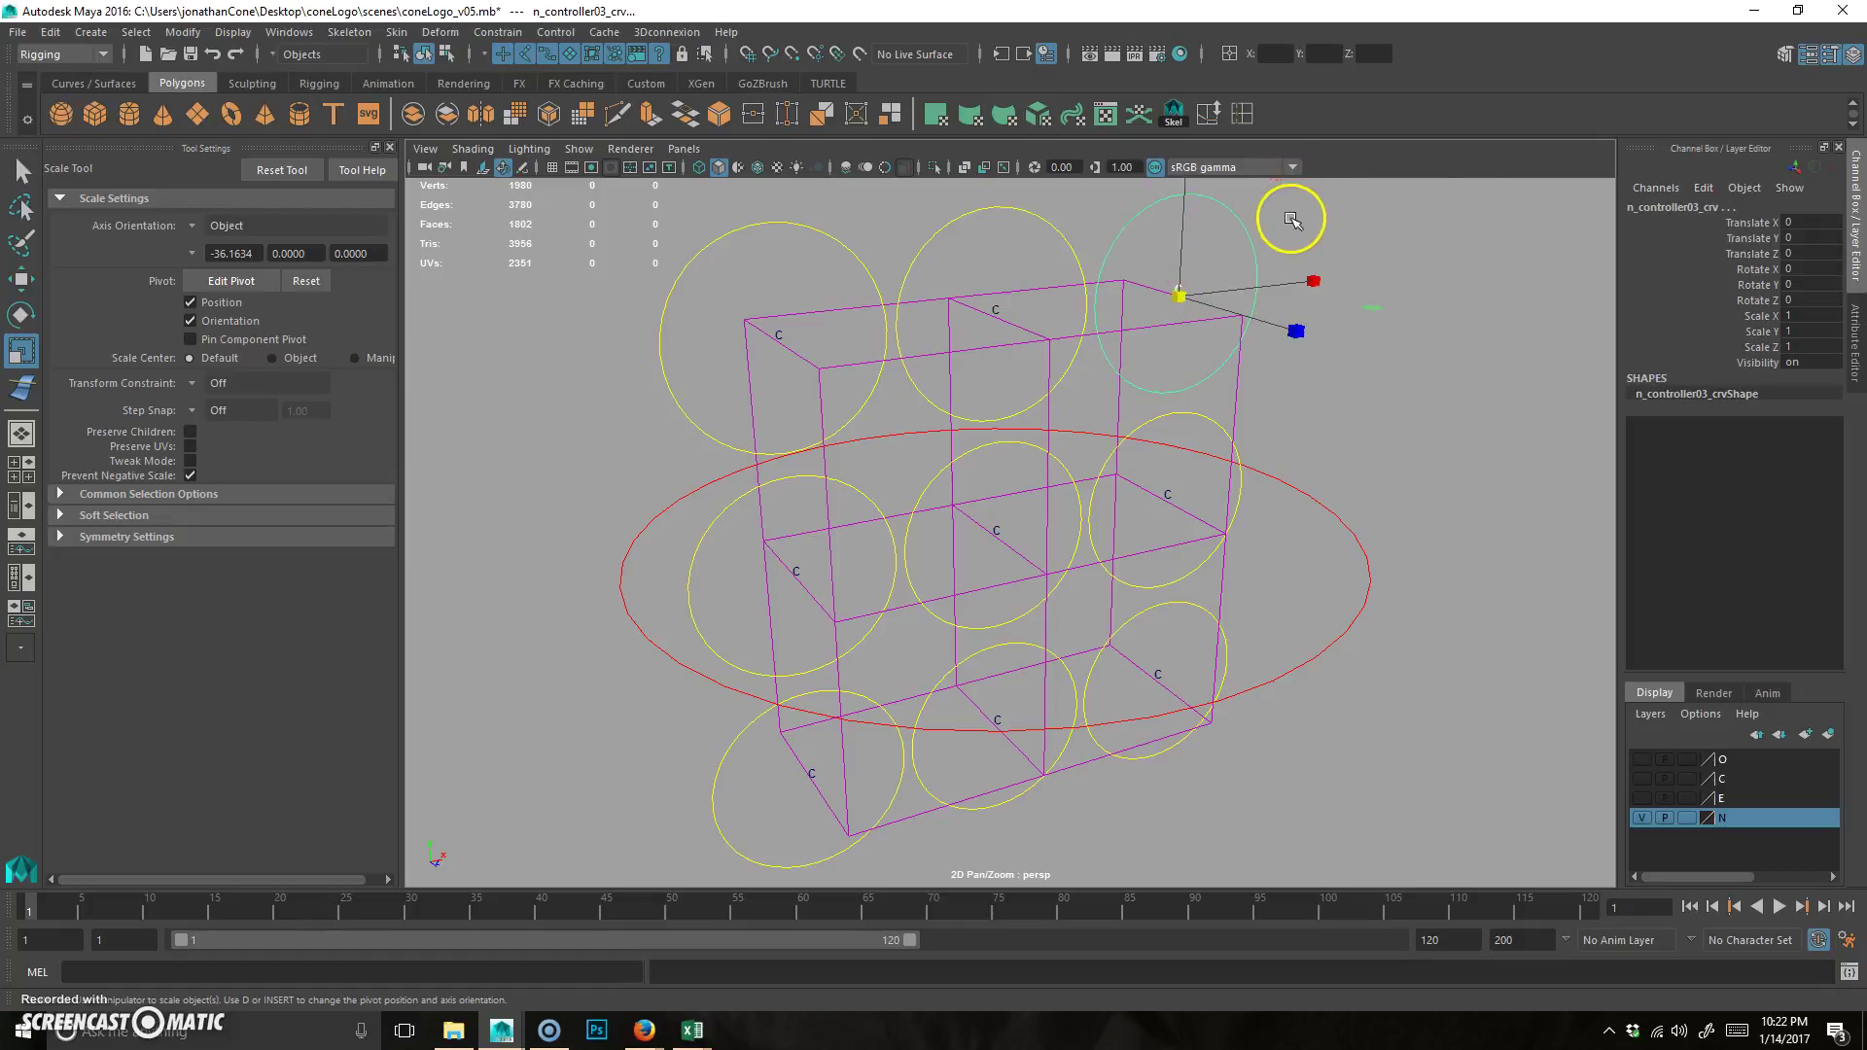
{"action": "key", "text": "p"}
- Parent each of the three middle-row cluster handles to its matching circle controller
{"action": "left_click", "coordinate": [1170, 489]}
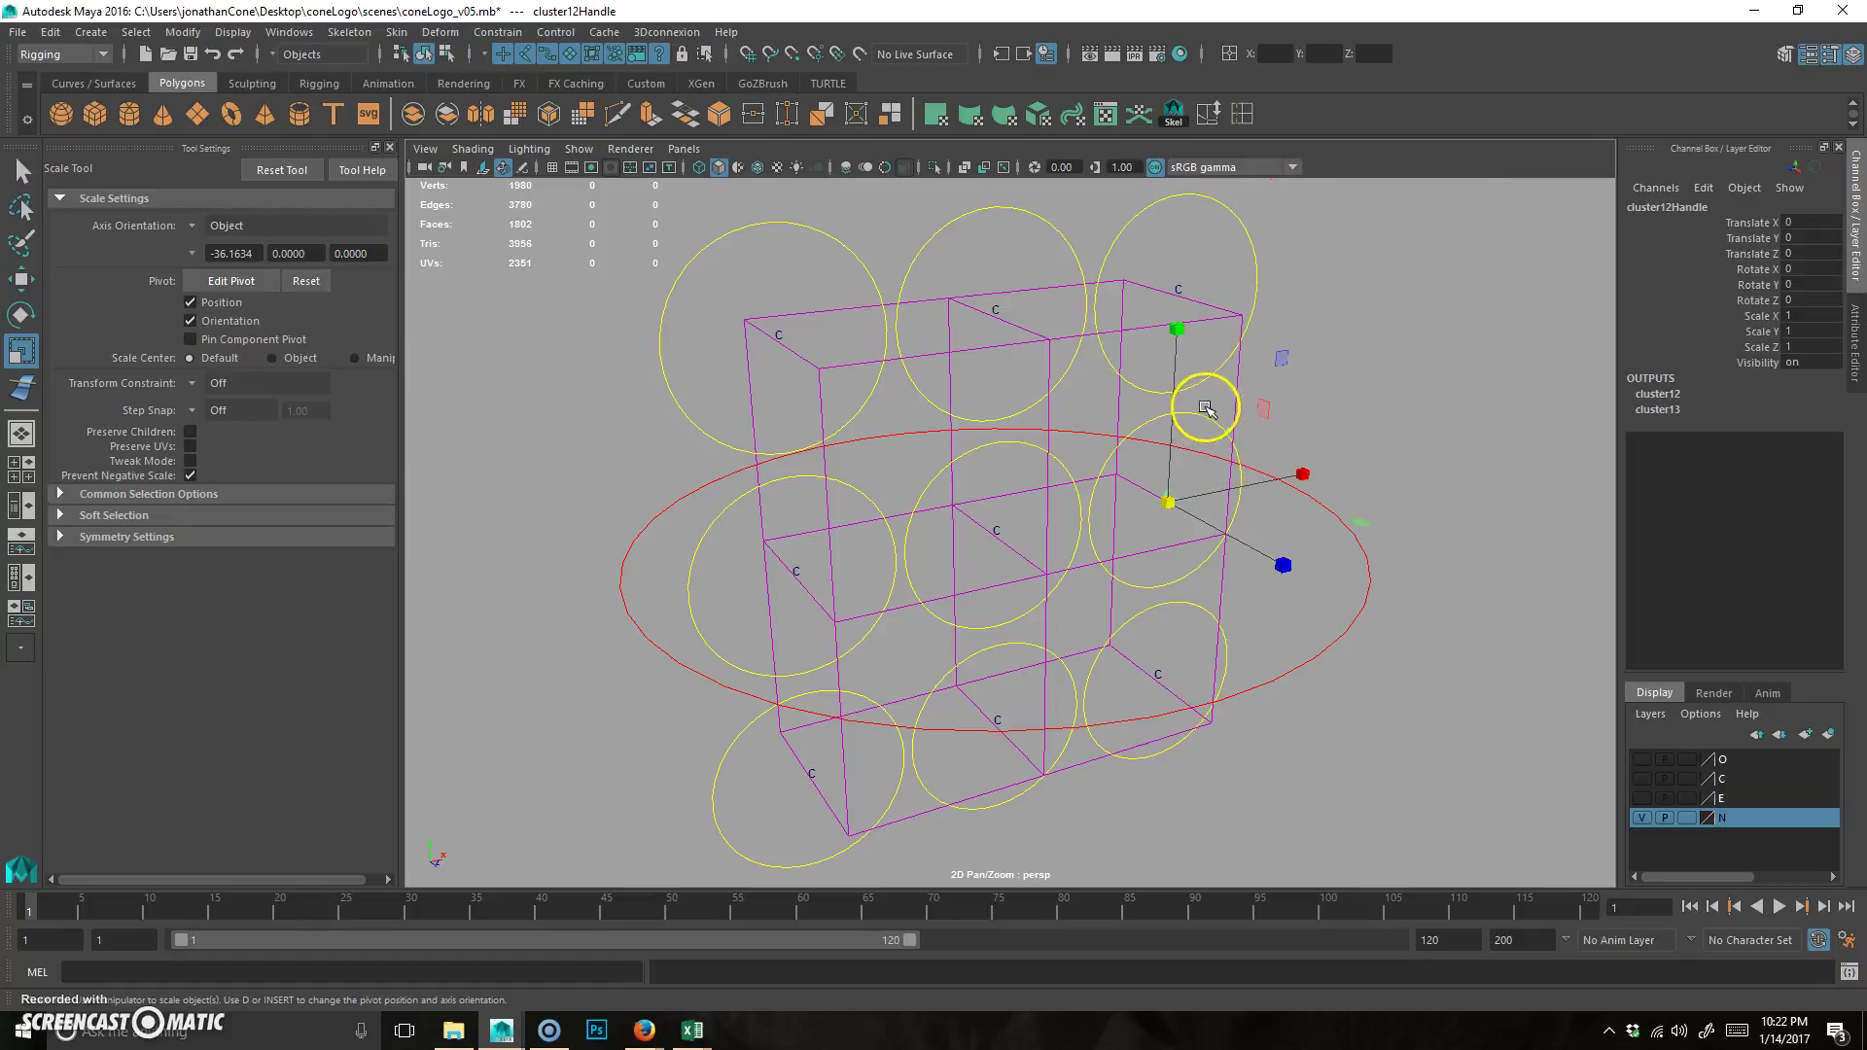
{"action": "left_click", "coordinate": [1231, 471], "text": "shift"}
{"action": "key", "text": "p"}
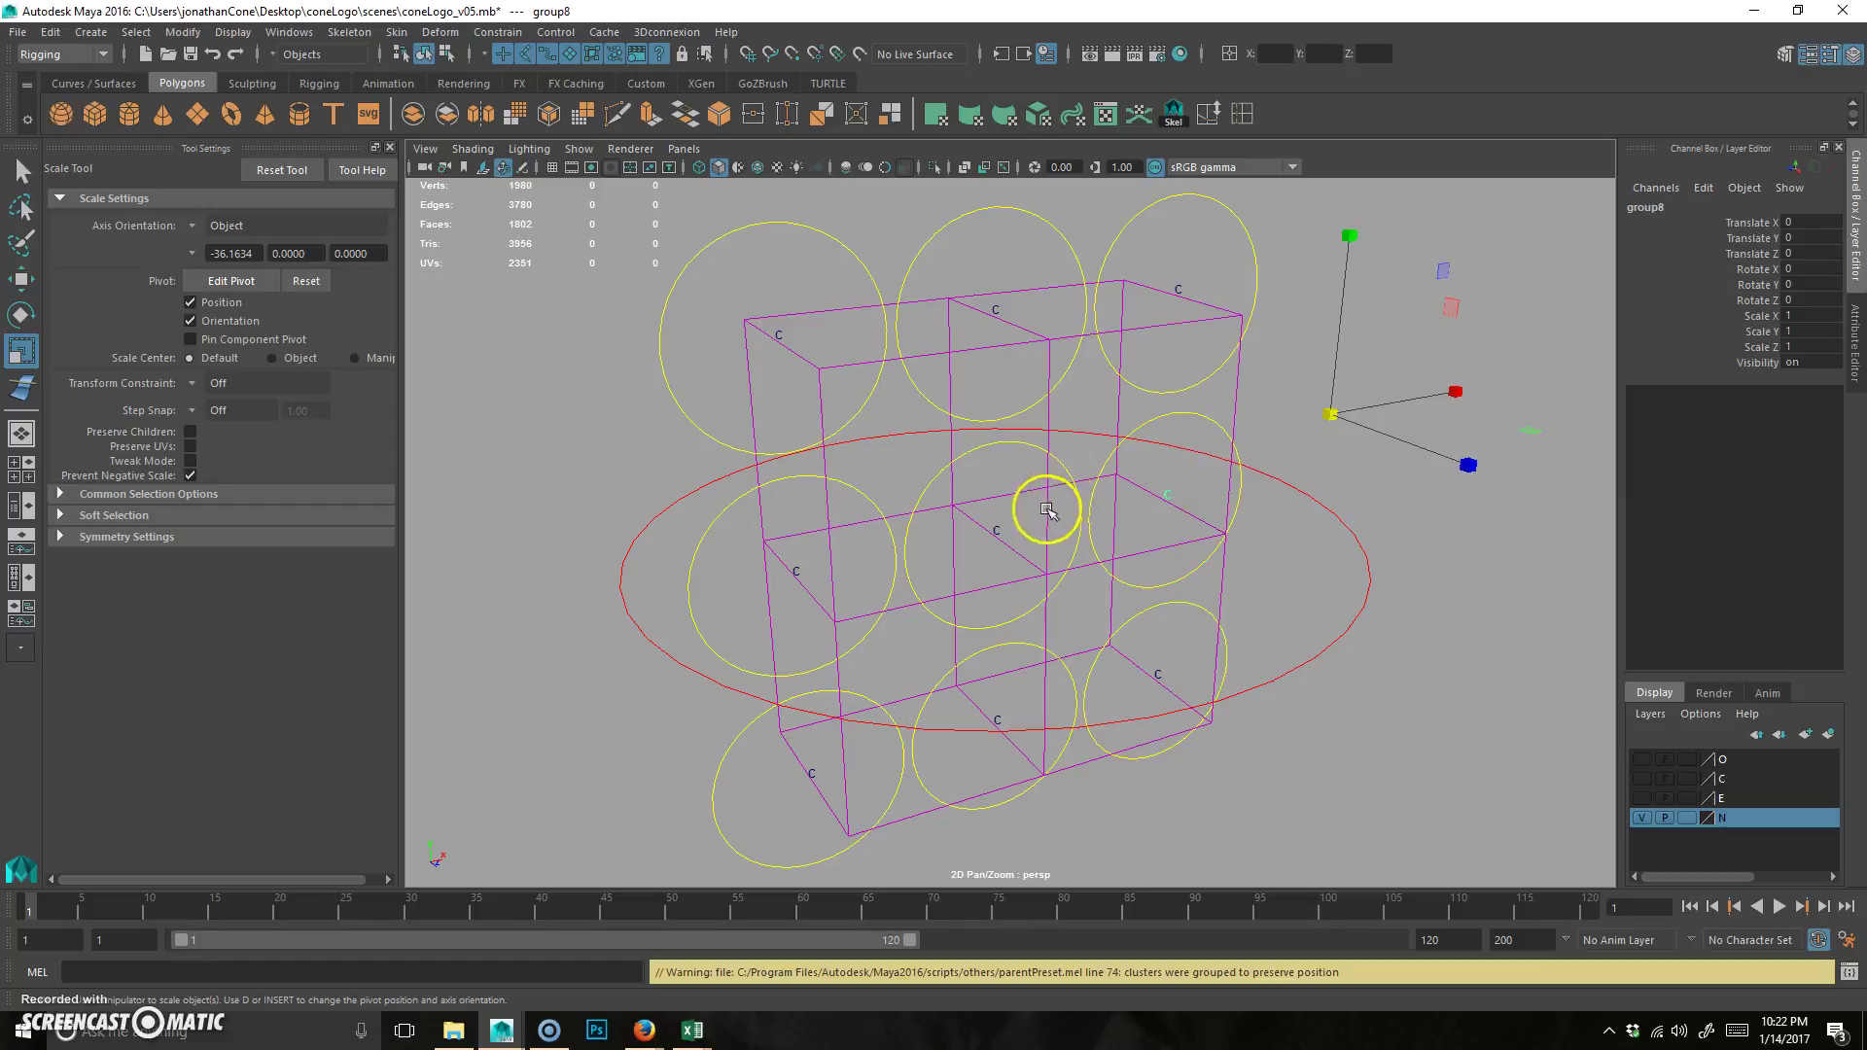
{"action": "left_click", "coordinate": [999, 532]}
{"action": "left_click", "coordinate": [930, 498], "text": "shift"}
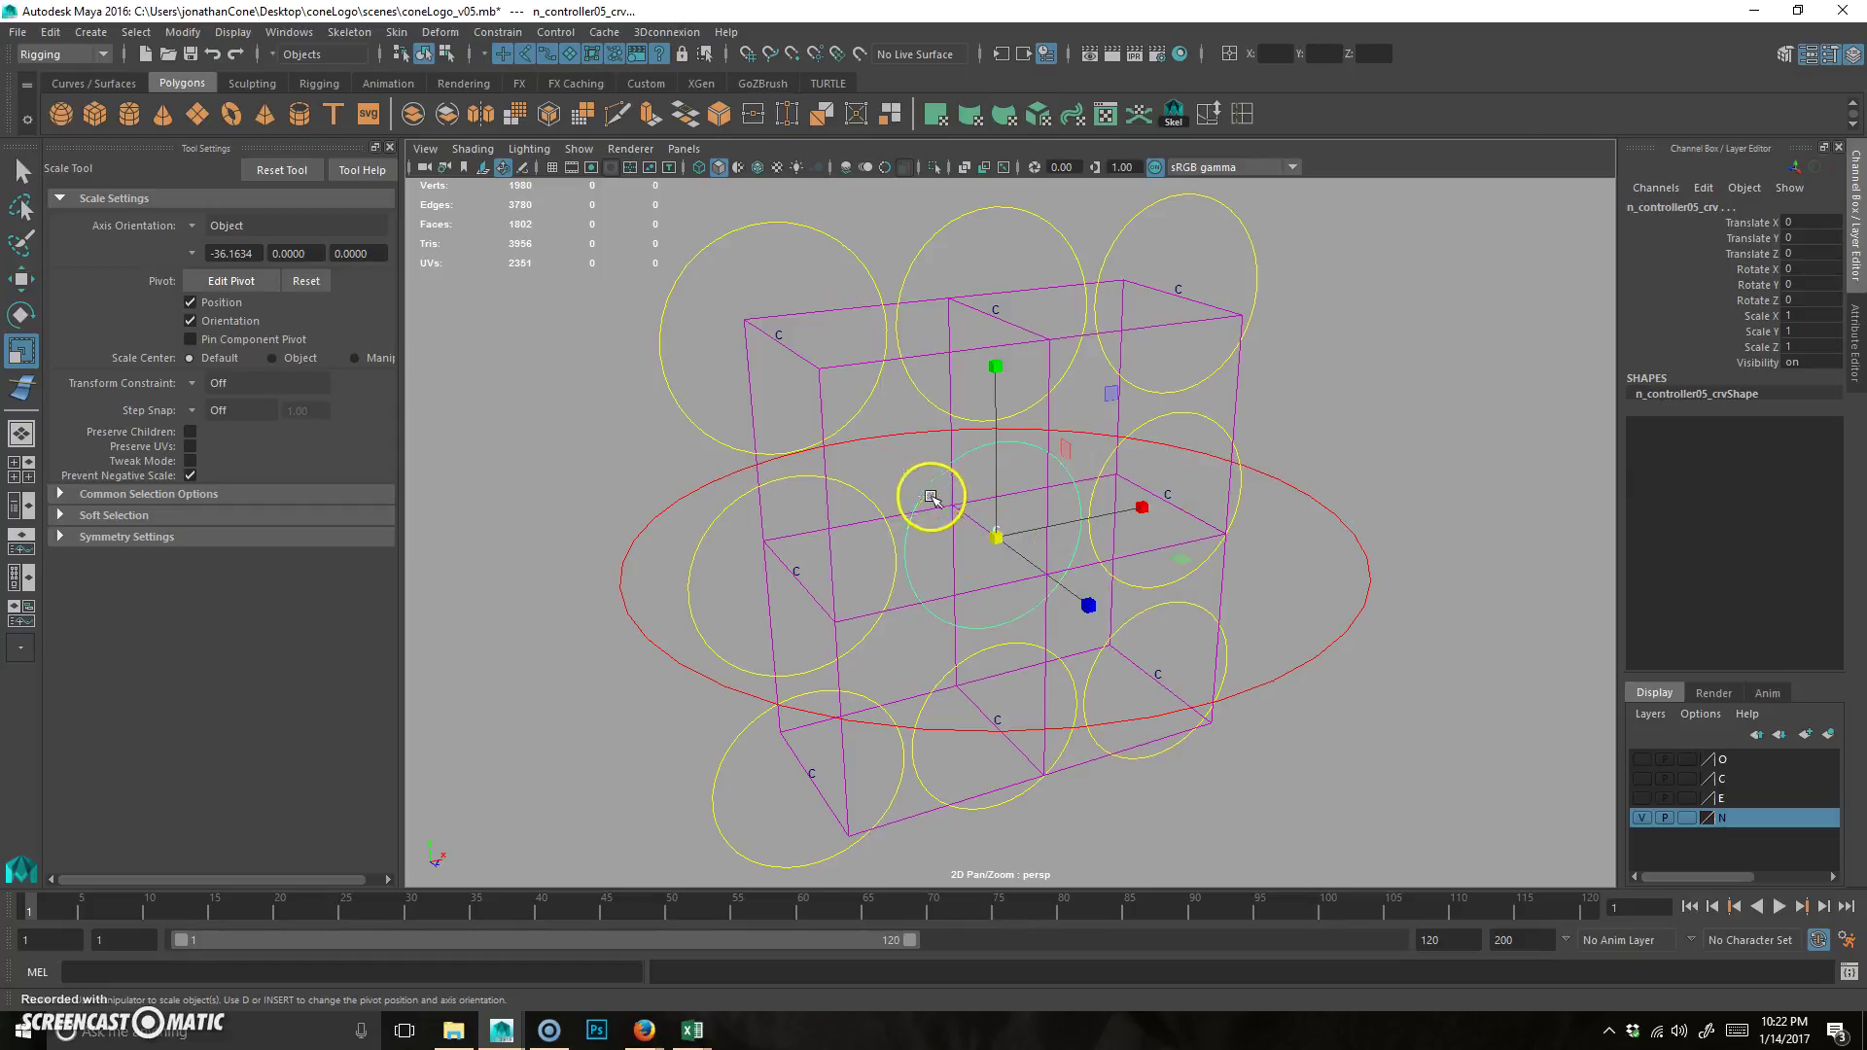
{"action": "key", "text": "p"}
{"action": "left_click", "coordinate": [794, 569]}
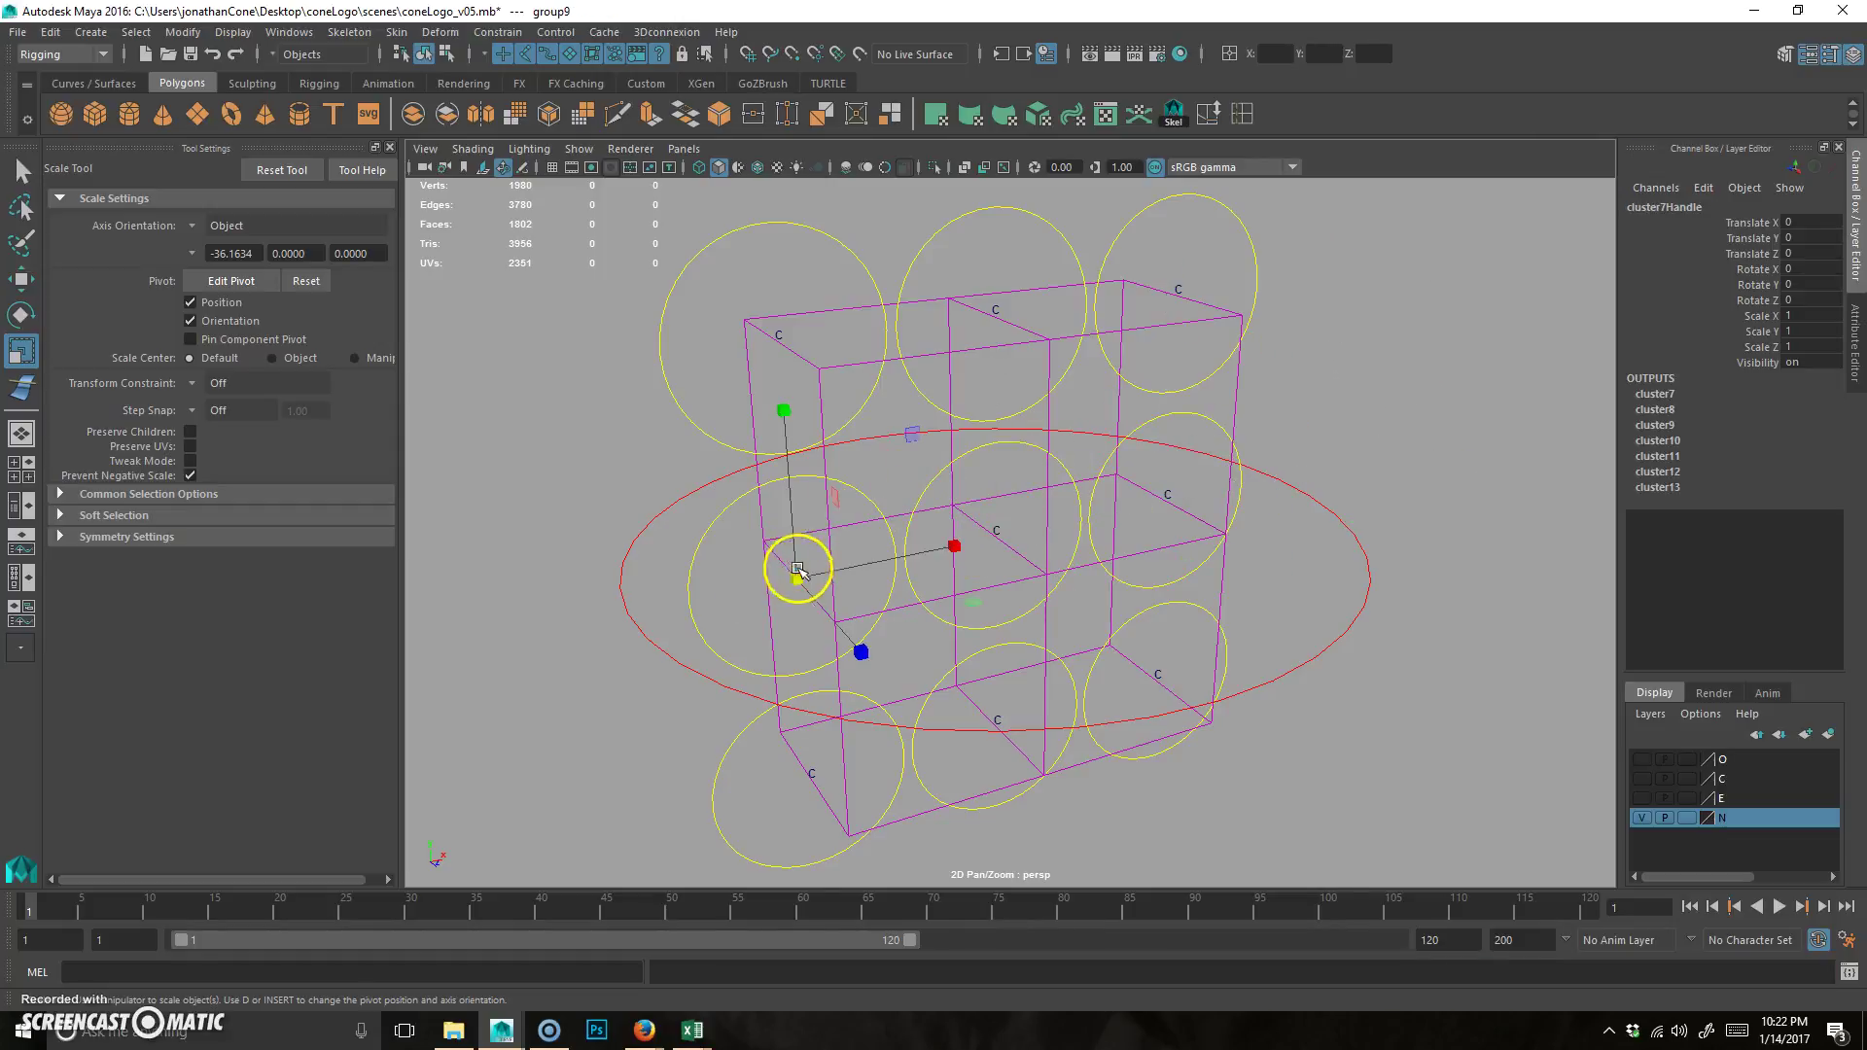
{"action": "left_click", "coordinate": [691, 581], "text": "shift"}
{"action": "key", "text": "p"}
- Parent each of the three bottom-row cluster handles to its surrounding circle controller and clear the selection
{"action": "left_click_drag", "start_coordinate": [829, 654], "coordinate": [808, 616], "text": "alt"}
{"action": "left_click", "coordinate": [805, 608]}
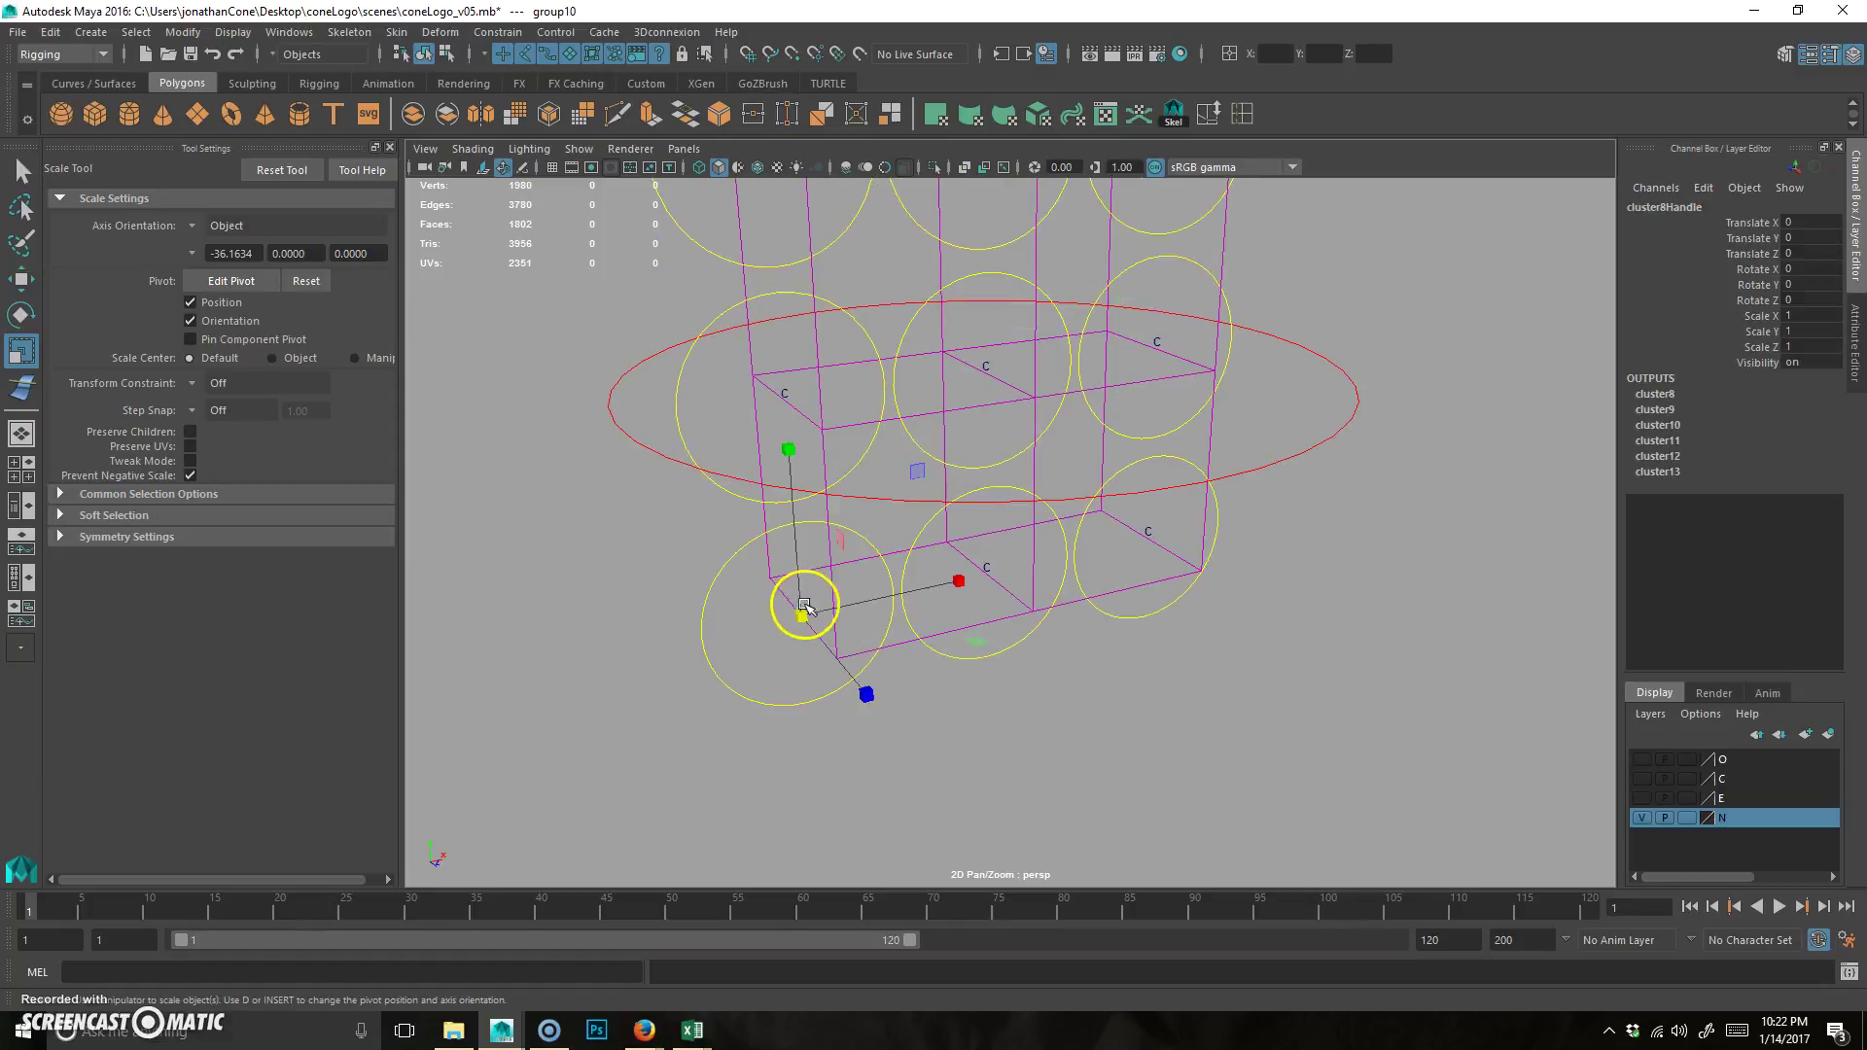
{"action": "left_click", "coordinate": [724, 686], "text": "shift"}
{"action": "key", "text": "p"}
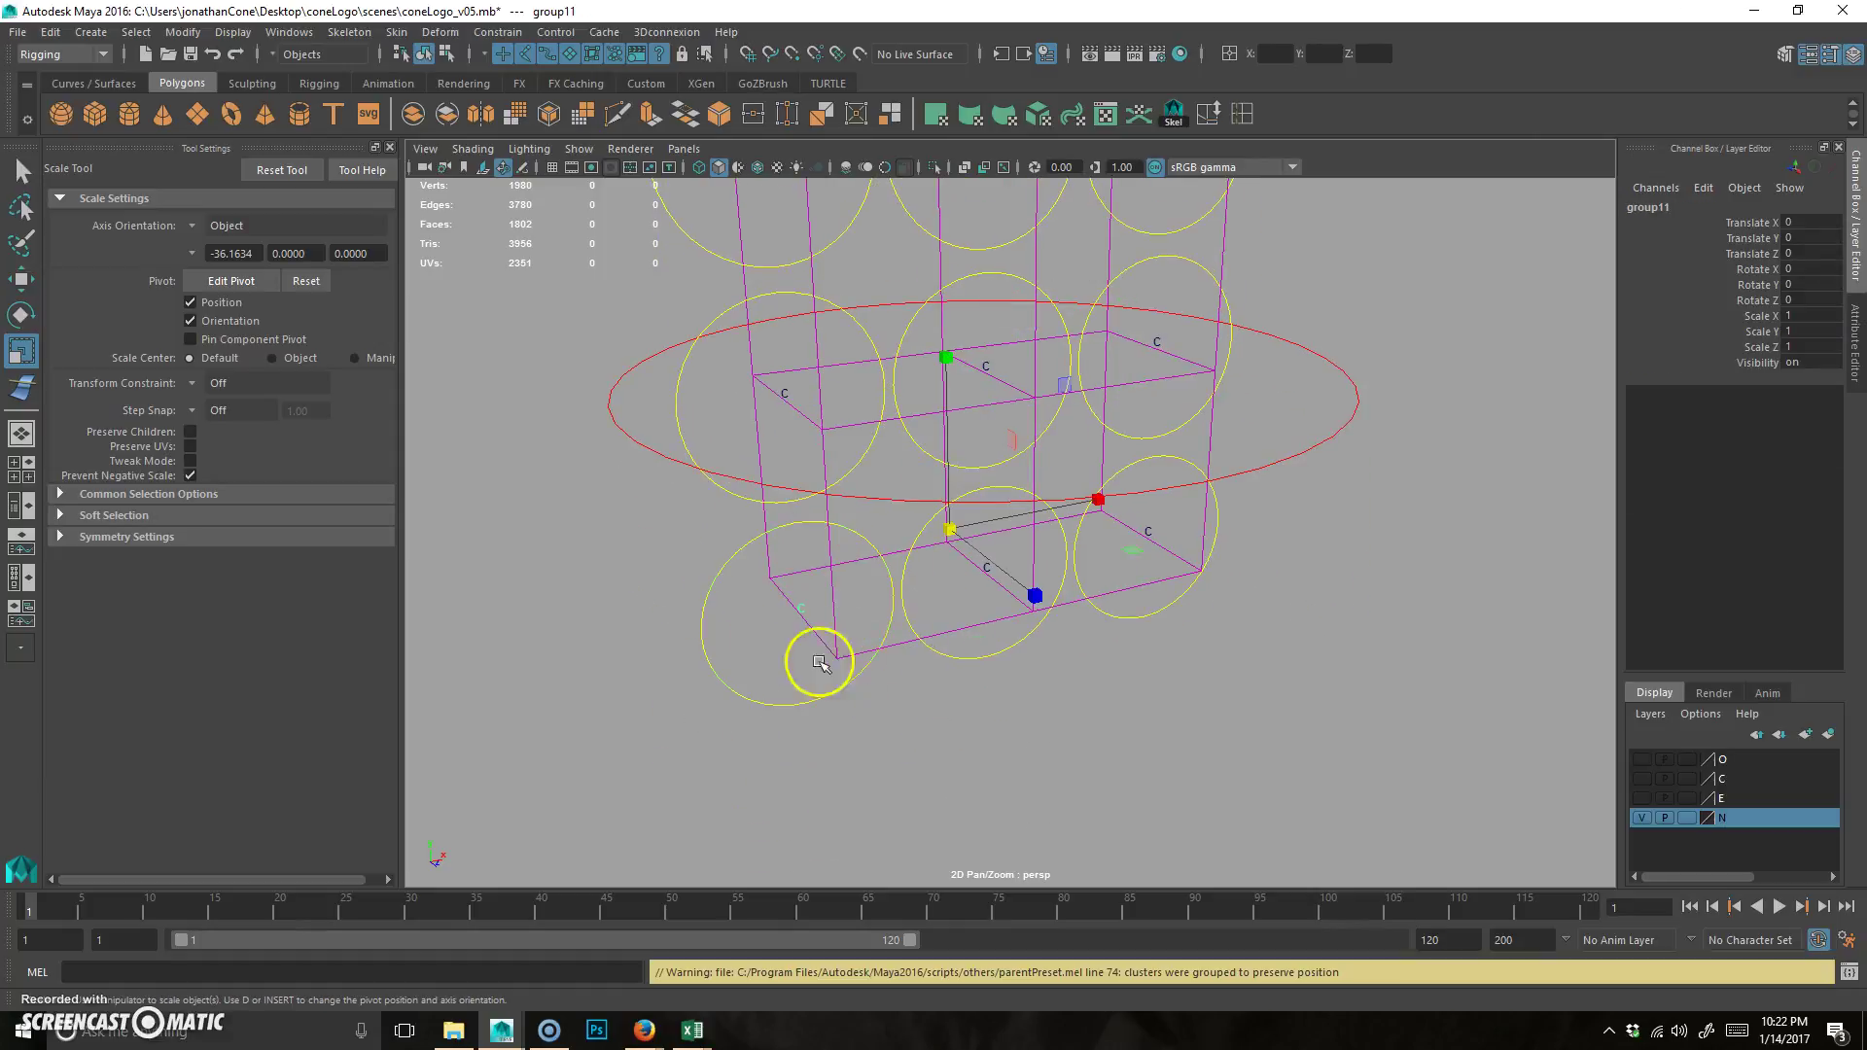
{"action": "left_click", "coordinate": [991, 579]}
{"action": "left_click", "coordinate": [975, 642], "text": "shift"}
{"action": "key", "text": "p"}
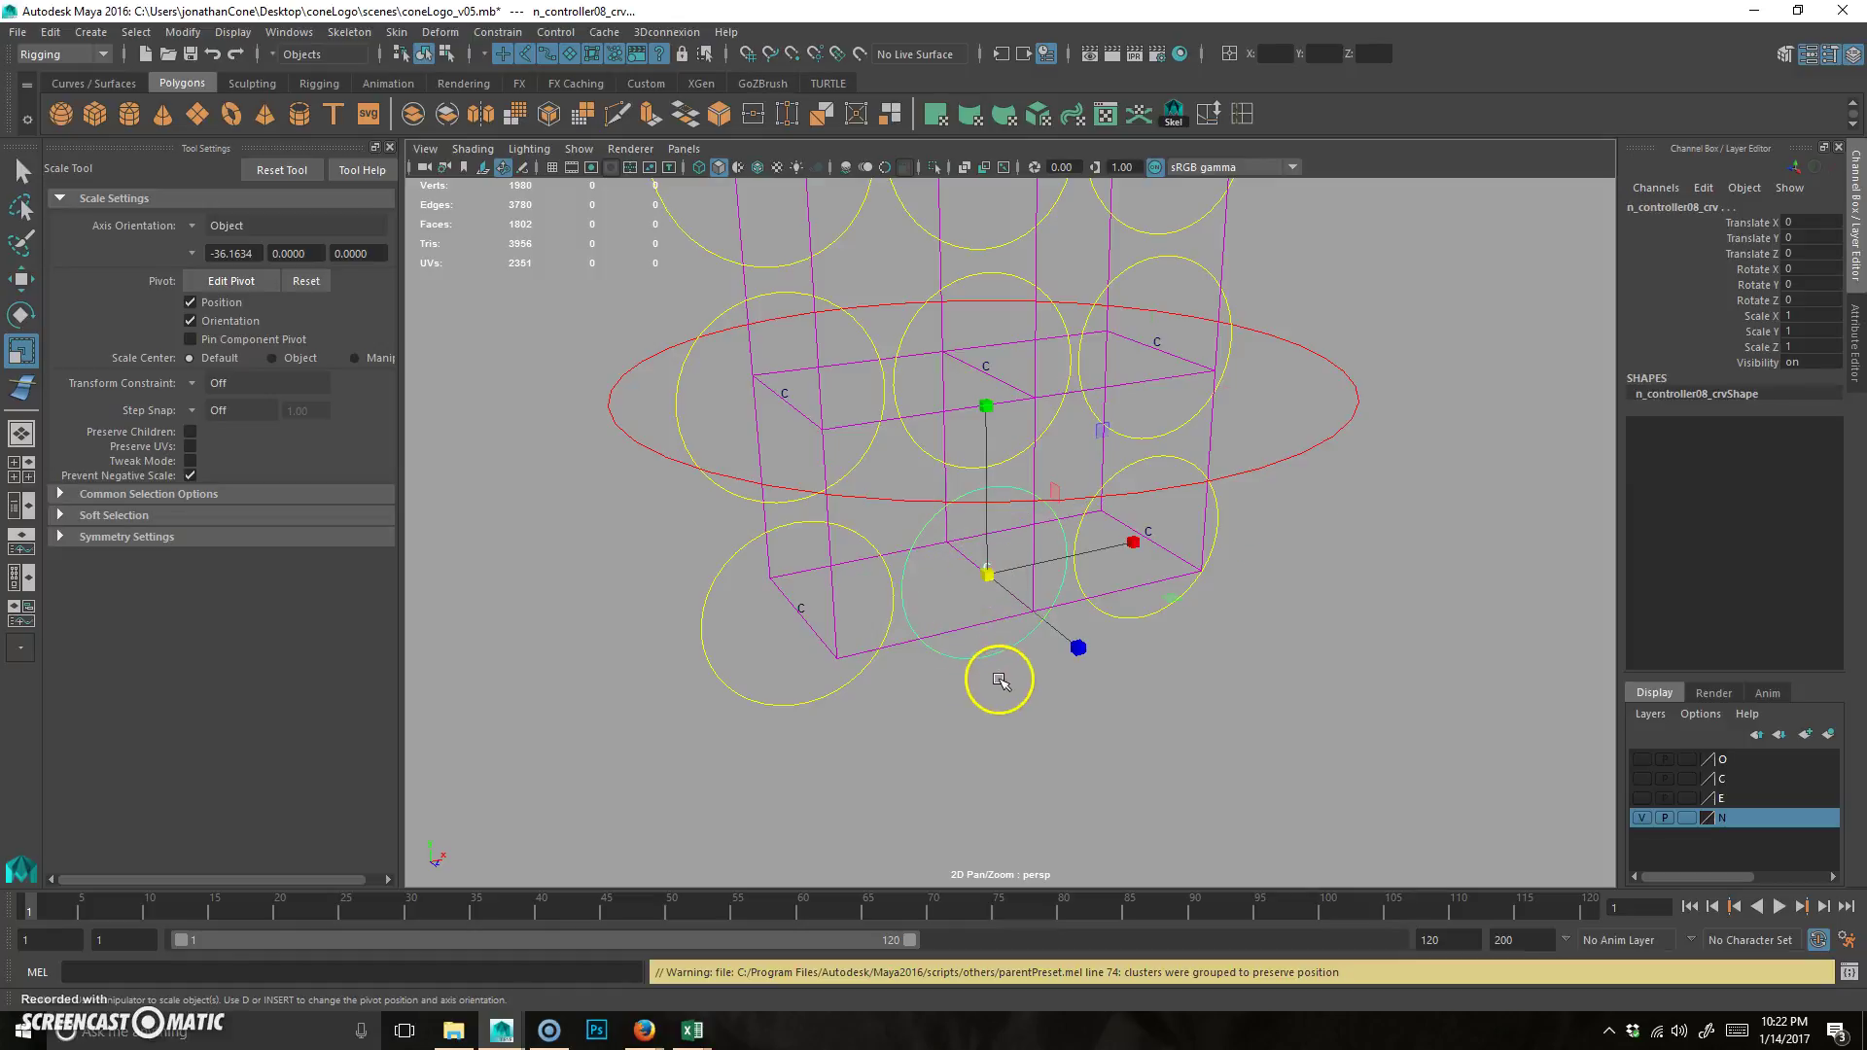
{"action": "left_click", "coordinate": [1152, 530]}
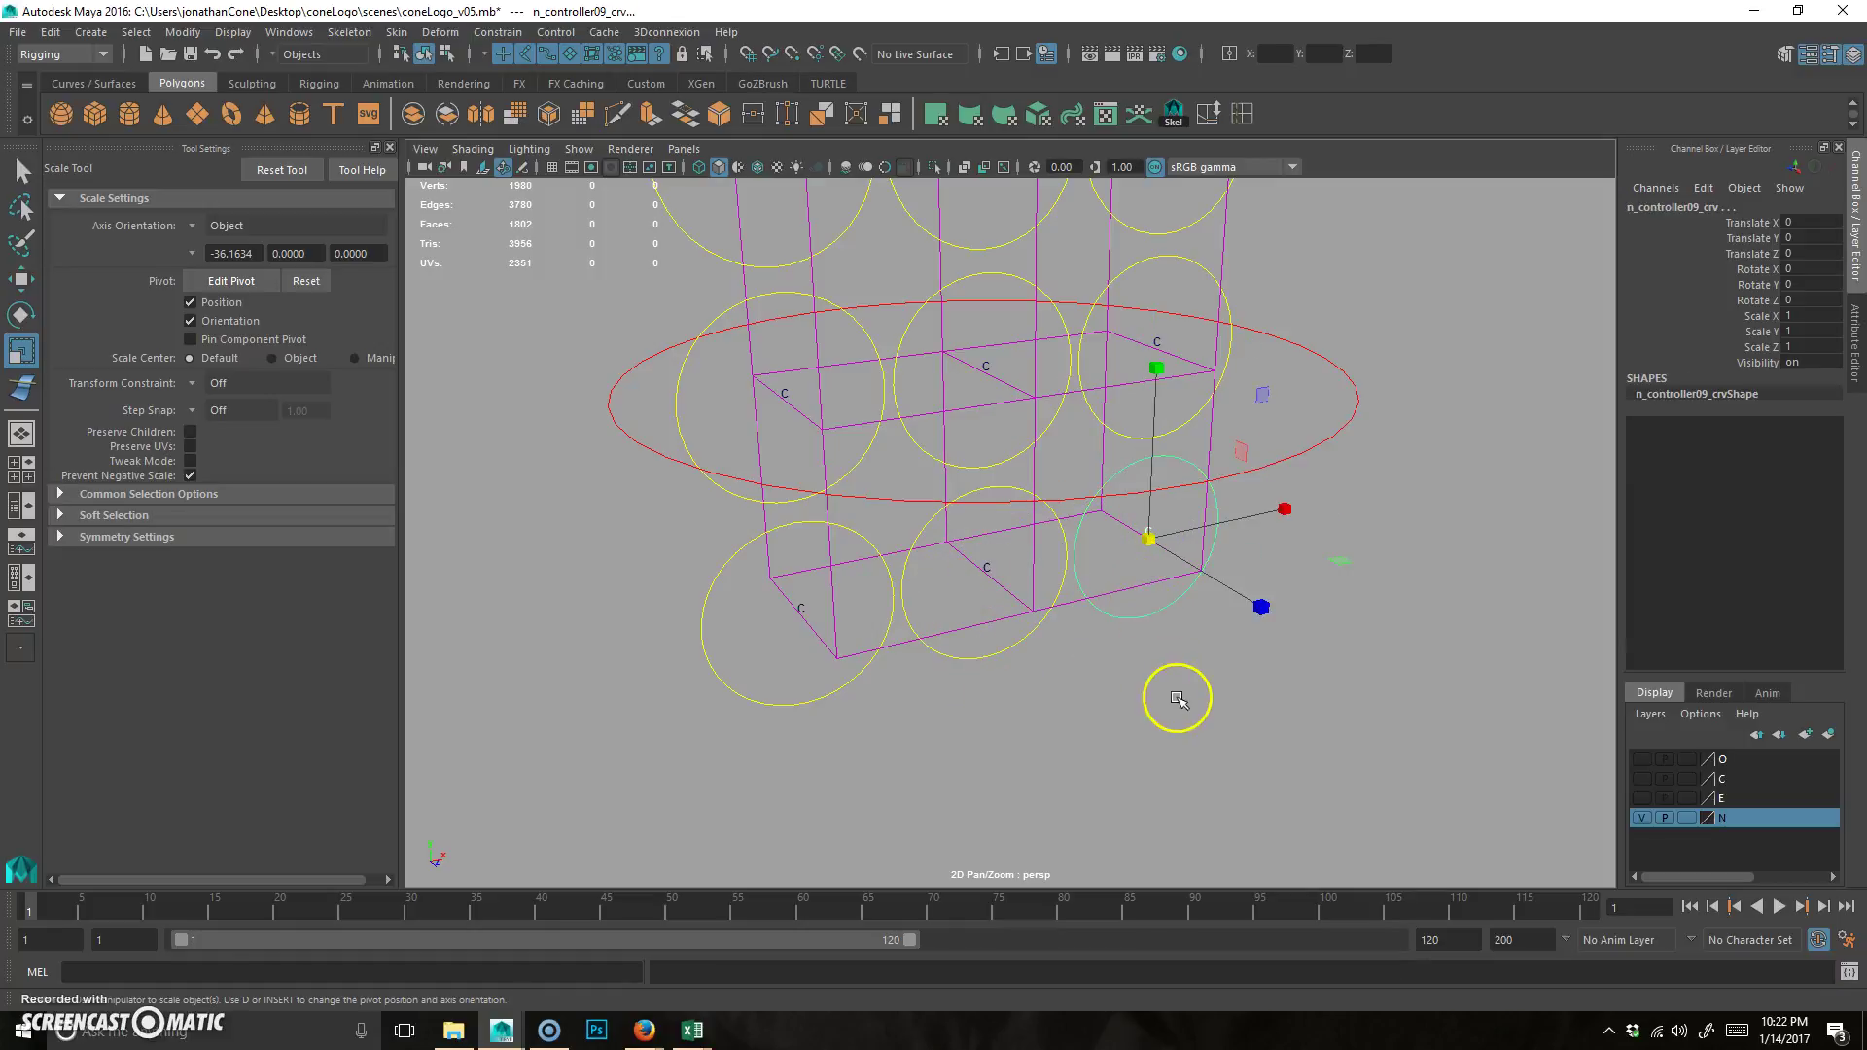
{"action": "left_click_drag", "start_coordinate": [1001, 583], "coordinate": [1117, 550], "text": "alt"}
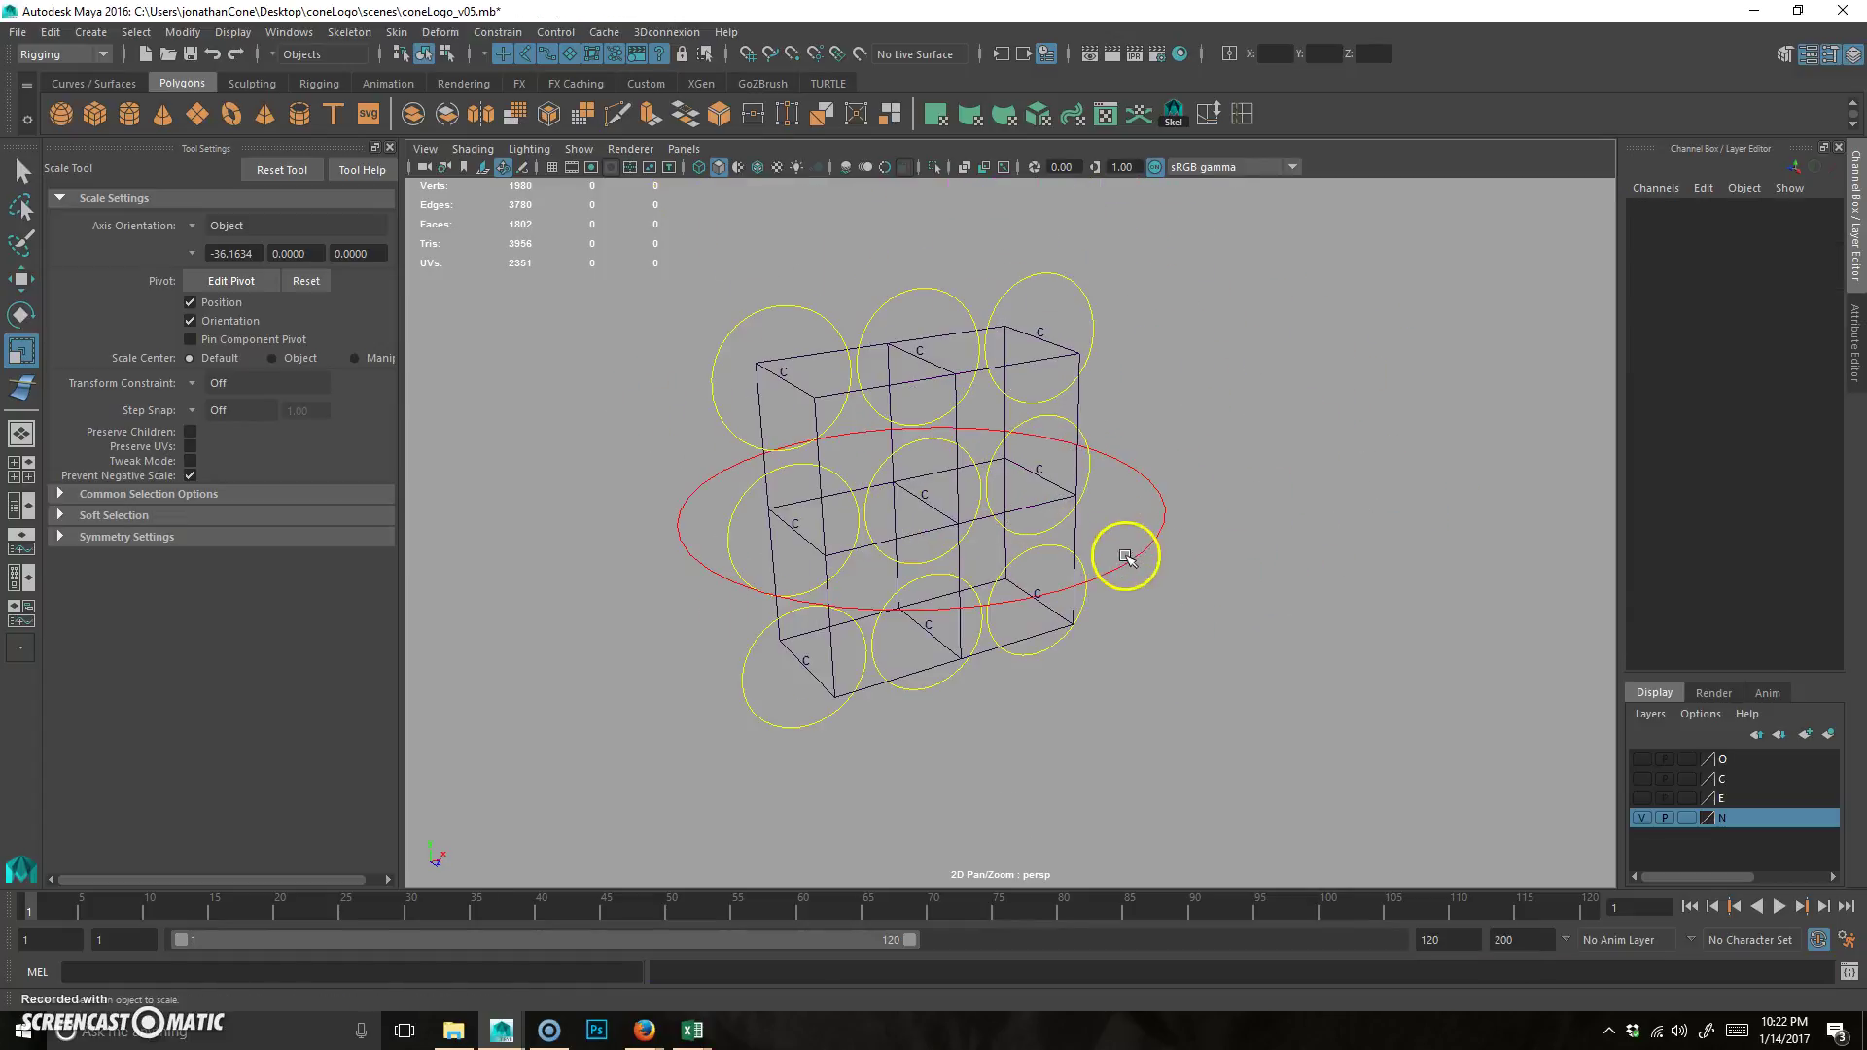
- Turn the display of polygons back on in the viewport so the letter N shows inside its lattice
{"action": "left_click", "coordinate": [578, 148]}
{"action": "left_click", "coordinate": [655, 329]}
{"action": "left_click_drag", "start_coordinate": [1229, 592], "coordinate": [1215, 578], "text": "alt"}
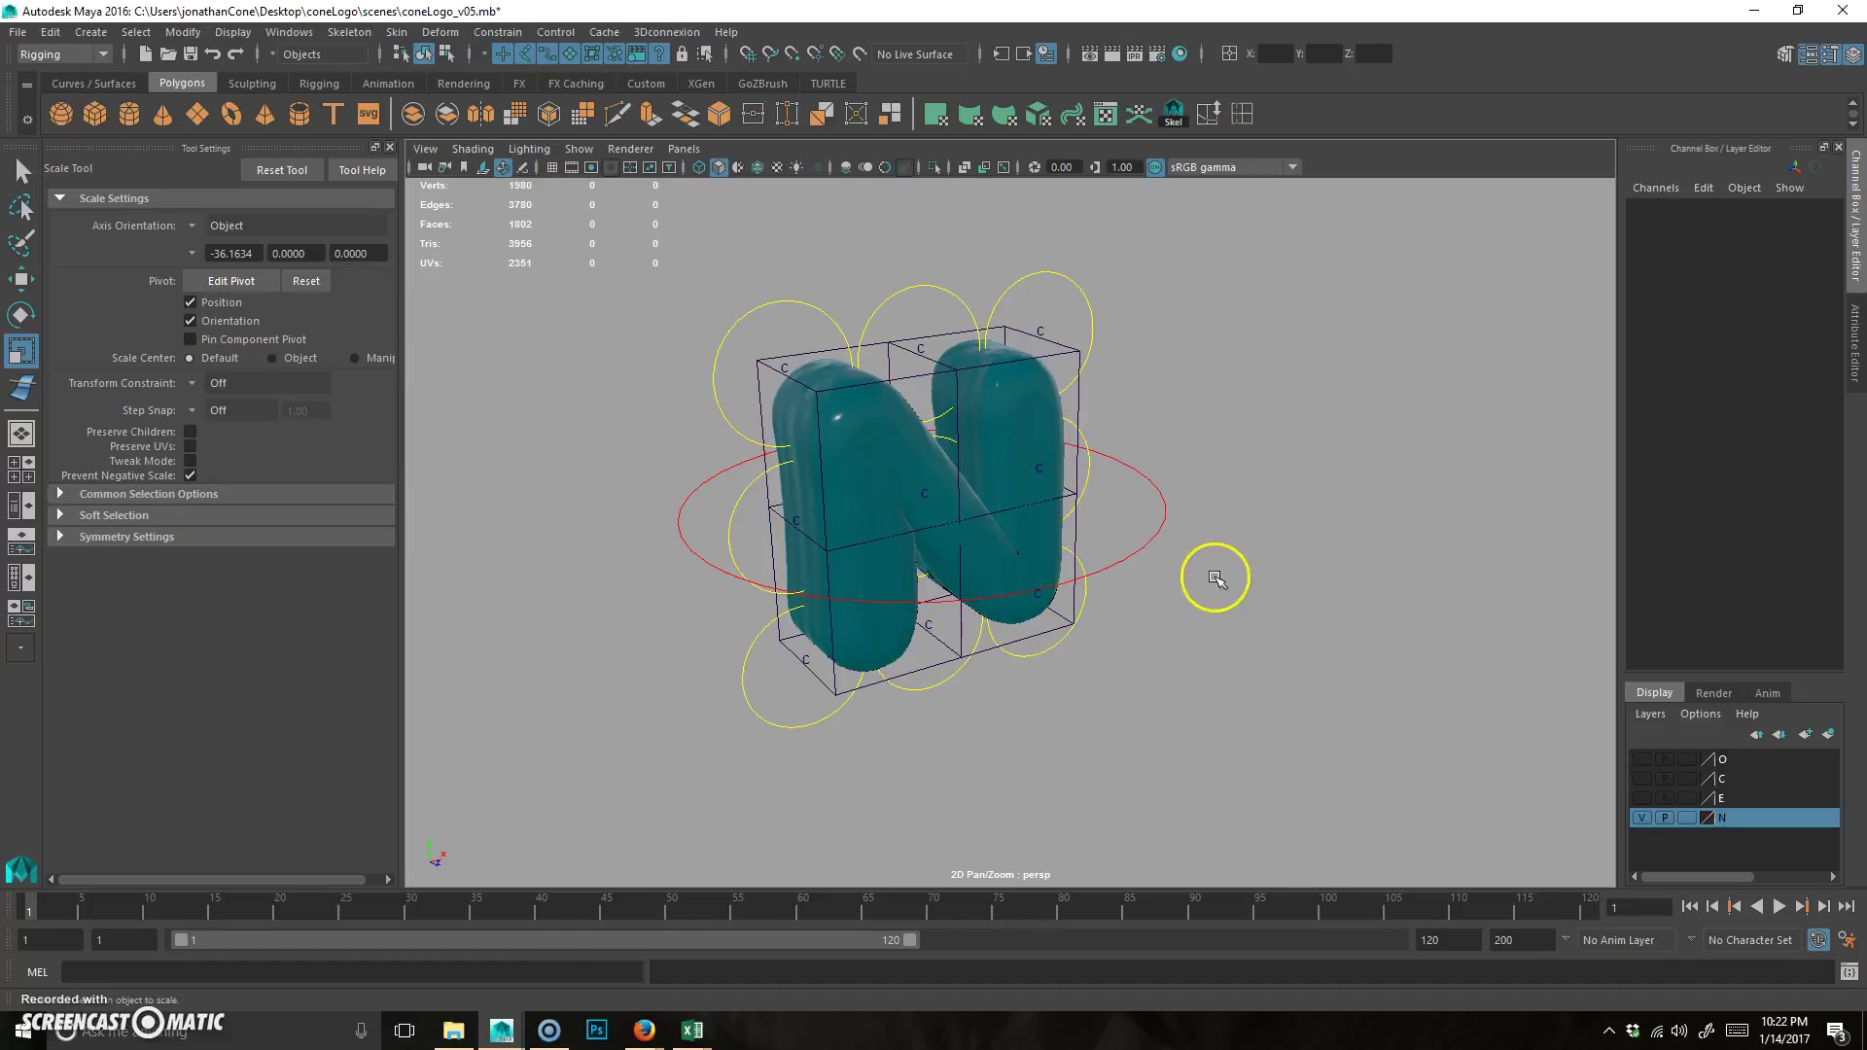
- Test the red master controller by moving it with the Move tool, and undo the move
{"action": "left_click", "coordinate": [1150, 558]}
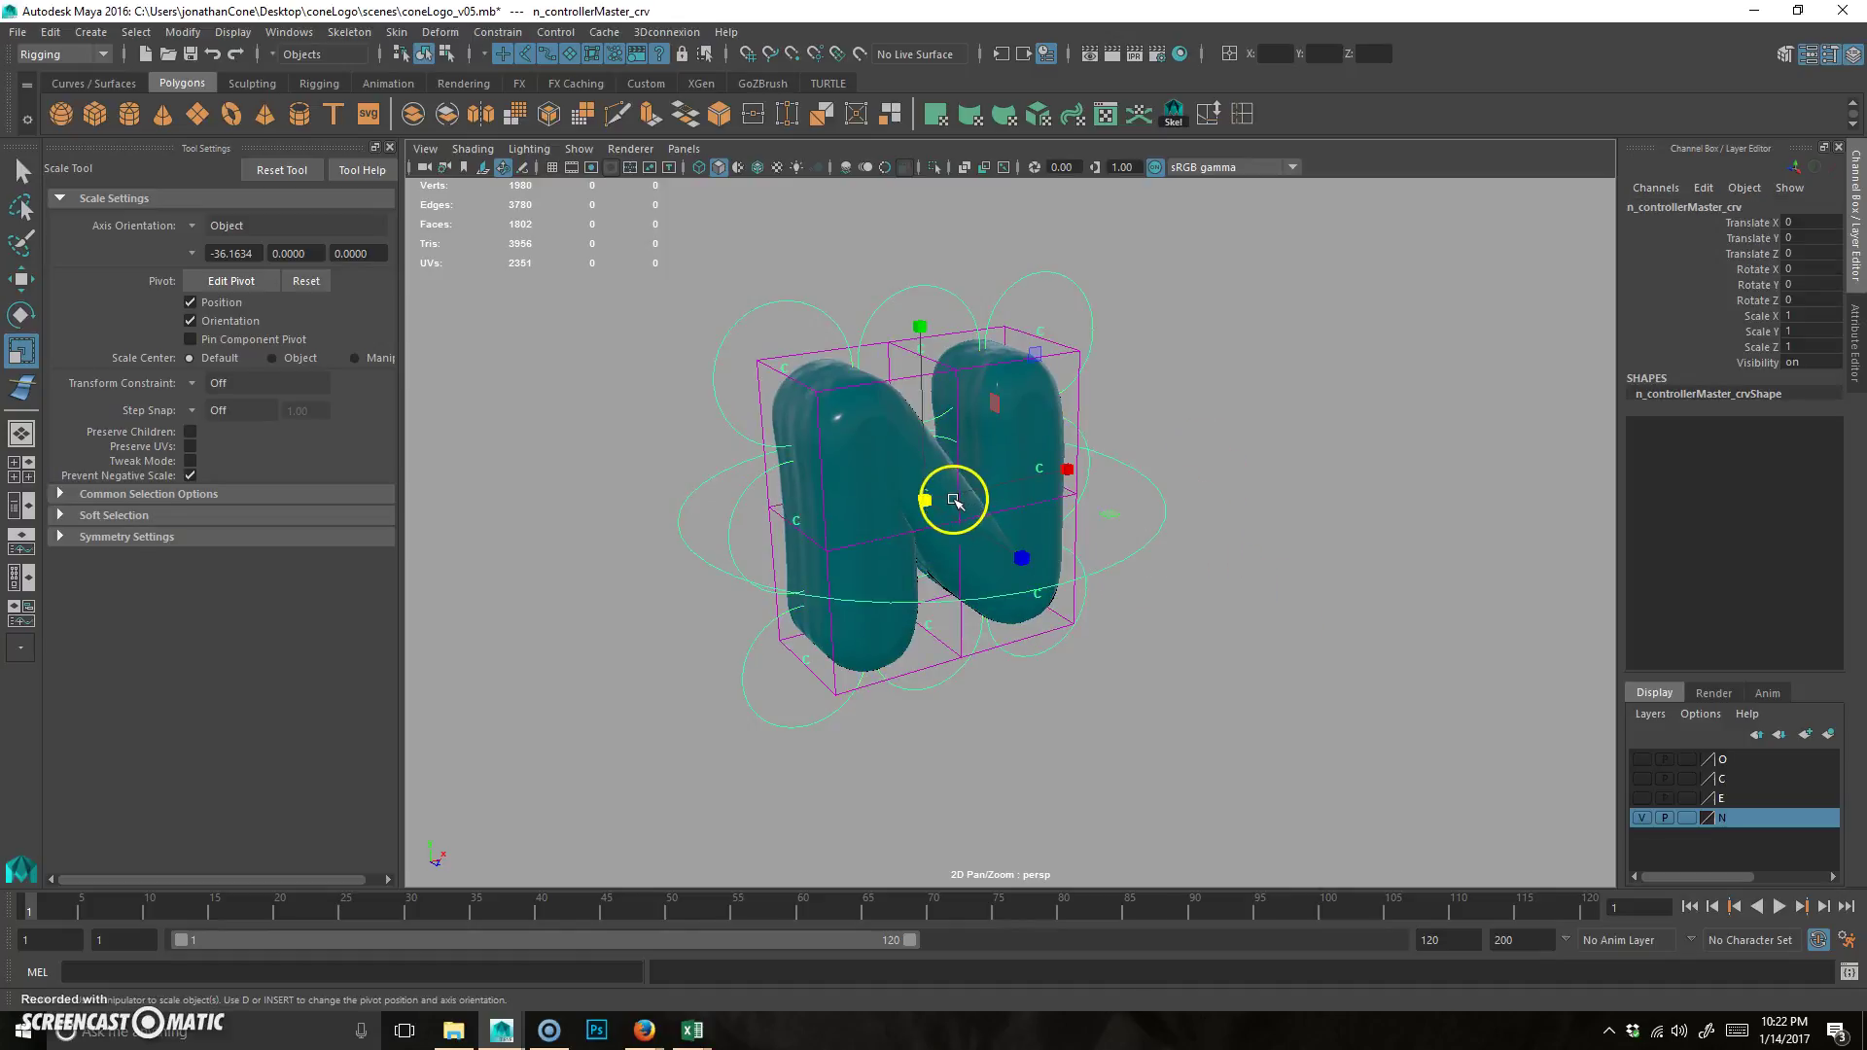
{"action": "key", "text": "w"}
{"action": "left_click_drag", "start_coordinate": [928, 504], "coordinate": [1006, 525]}
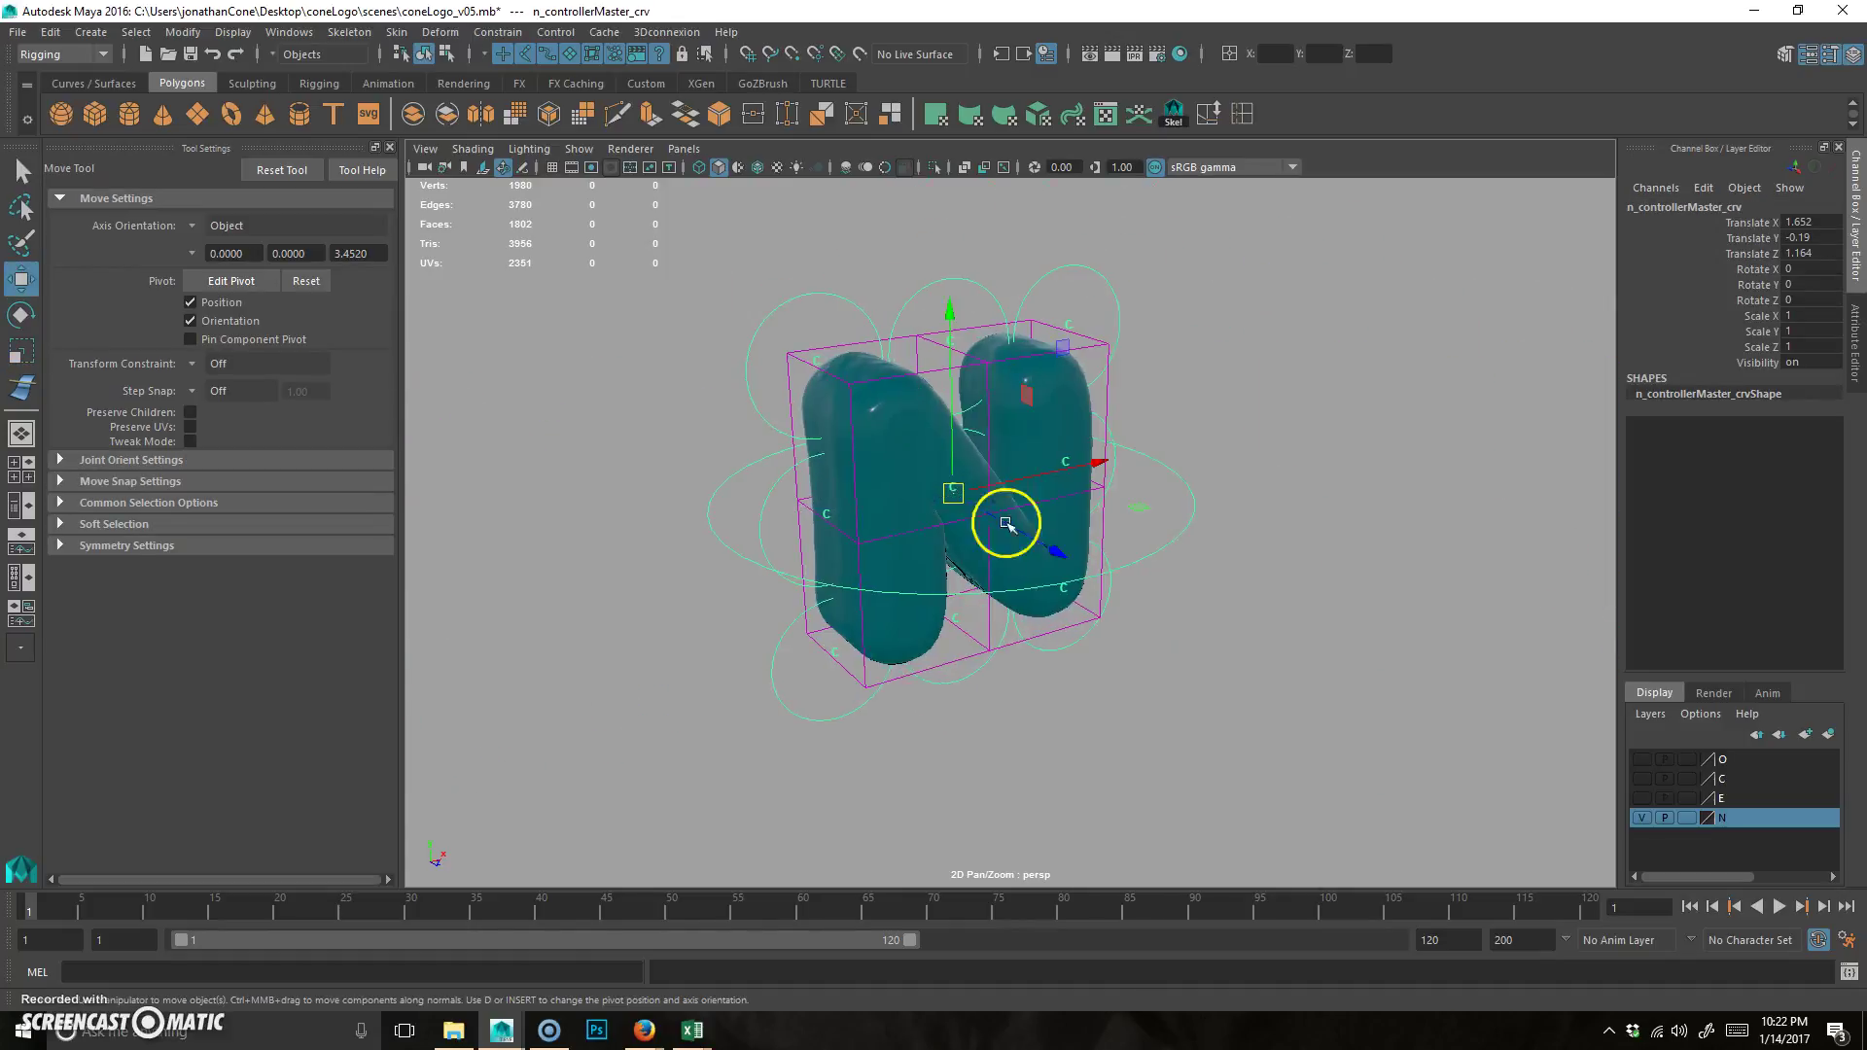
{"action": "key", "text": "ctrl+z"}
- Test the top-row circle controllers by moving them to deform the top of the N, and undo the moves
{"action": "left_click_drag", "start_coordinate": [1037, 295], "coordinate": [1114, 266]}
{"action": "left_click_drag", "start_coordinate": [1043, 338], "coordinate": [1090, 280]}
{"action": "key", "text": "ctrl+z"}
{"action": "left_click", "coordinate": [925, 288]}
{"action": "left_click_drag", "start_coordinate": [925, 354], "coordinate": [810, 495]}
{"action": "key", "text": "ctrl+z"}
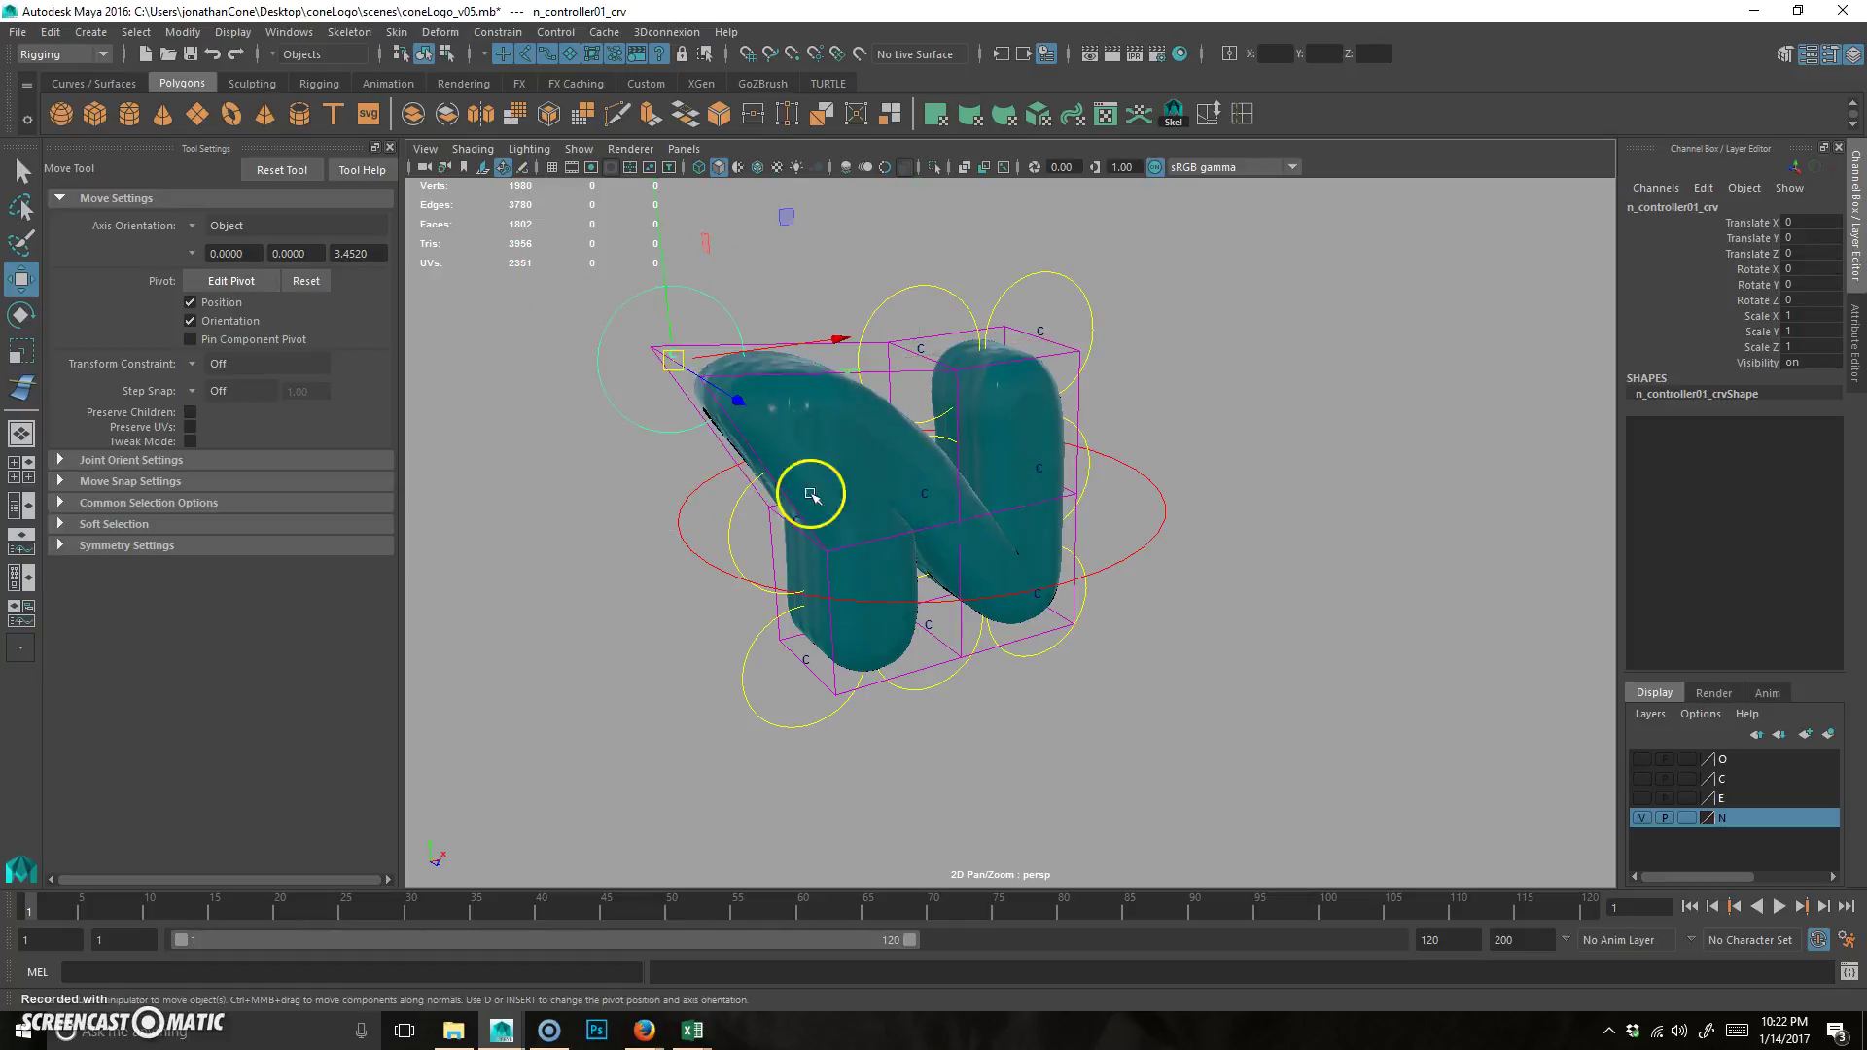
{"action": "key", "text": "ctrl+z"}
- Test the bottom-row circle controllers by moving them to deform the letter's base, and undo each move
{"action": "left_click_drag", "start_coordinate": [733, 754], "coordinate": [687, 679]}
{"action": "key", "text": "ctrl+z"}
{"action": "left_click_drag", "start_coordinate": [899, 729], "coordinate": [1016, 481]}
{"action": "key", "text": "ctrl+z"}
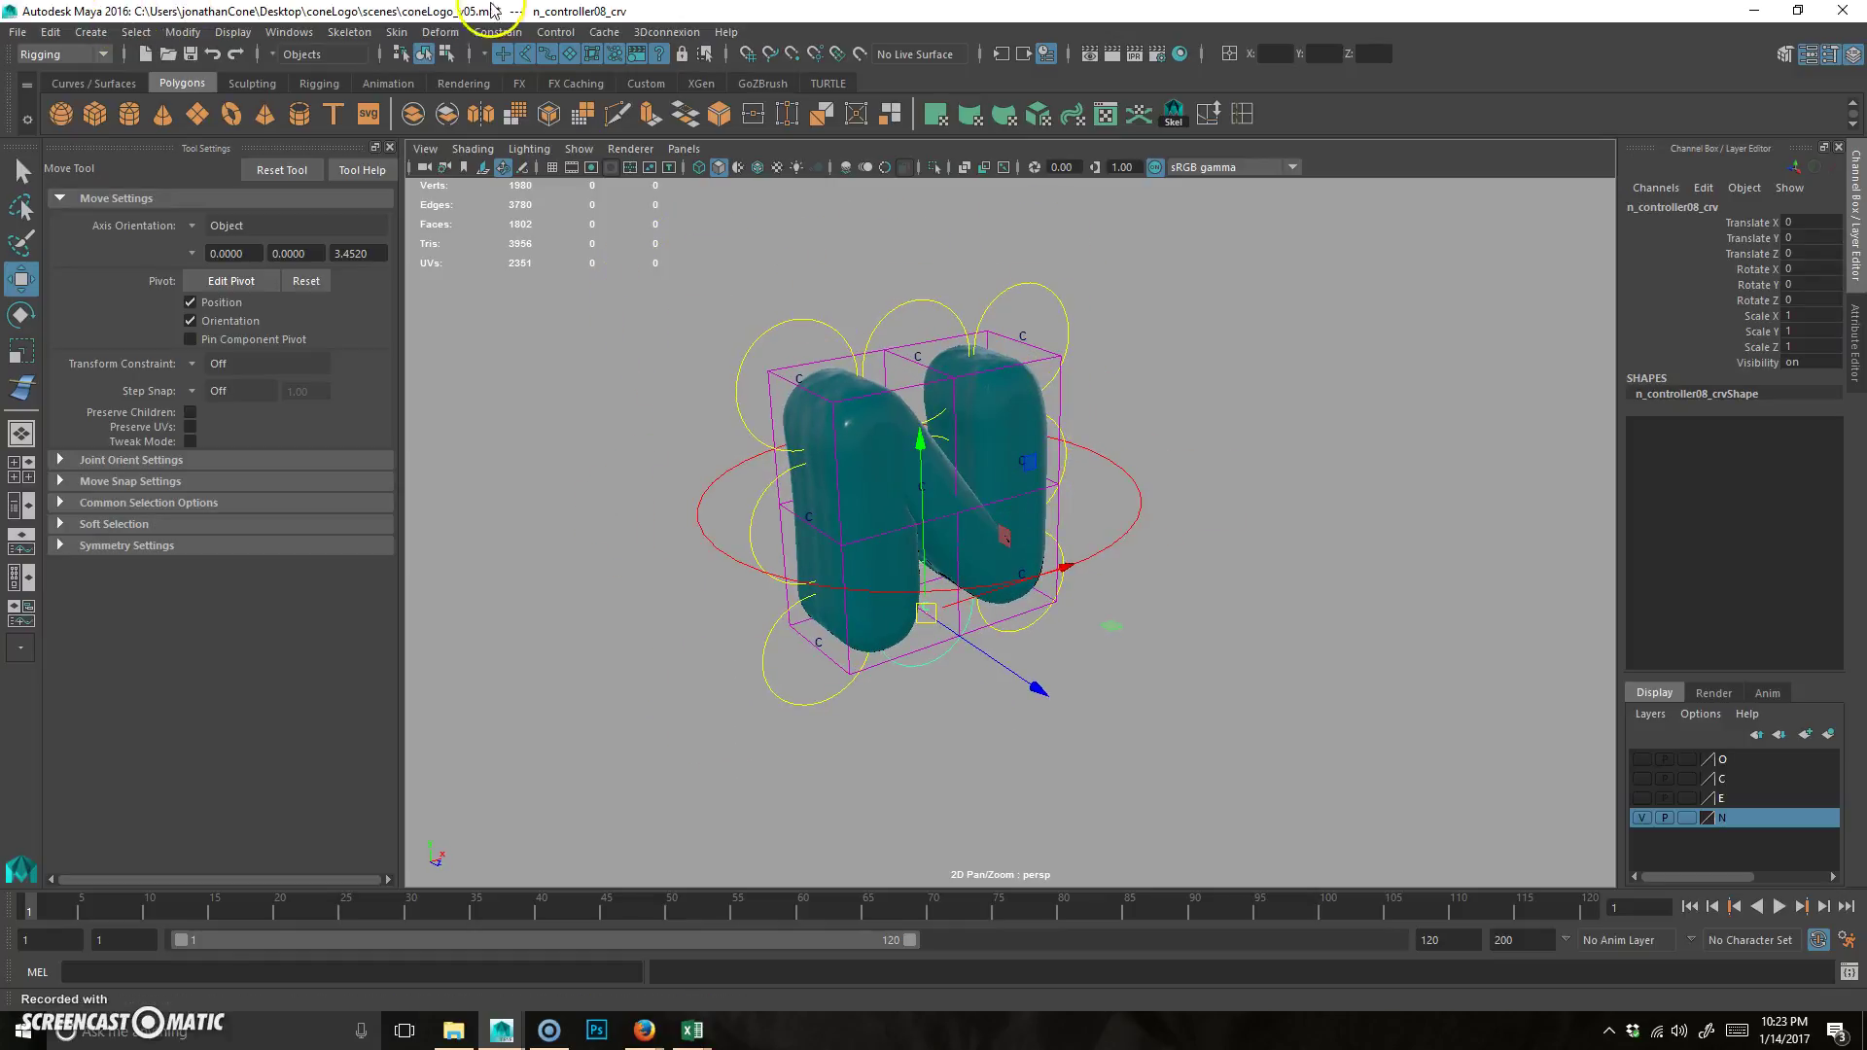
- Create an empty group with nothing selected in the Hypergraph Hierarchy and rename it nonTransform_grp
{"action": "left_click", "coordinate": [289, 32]}
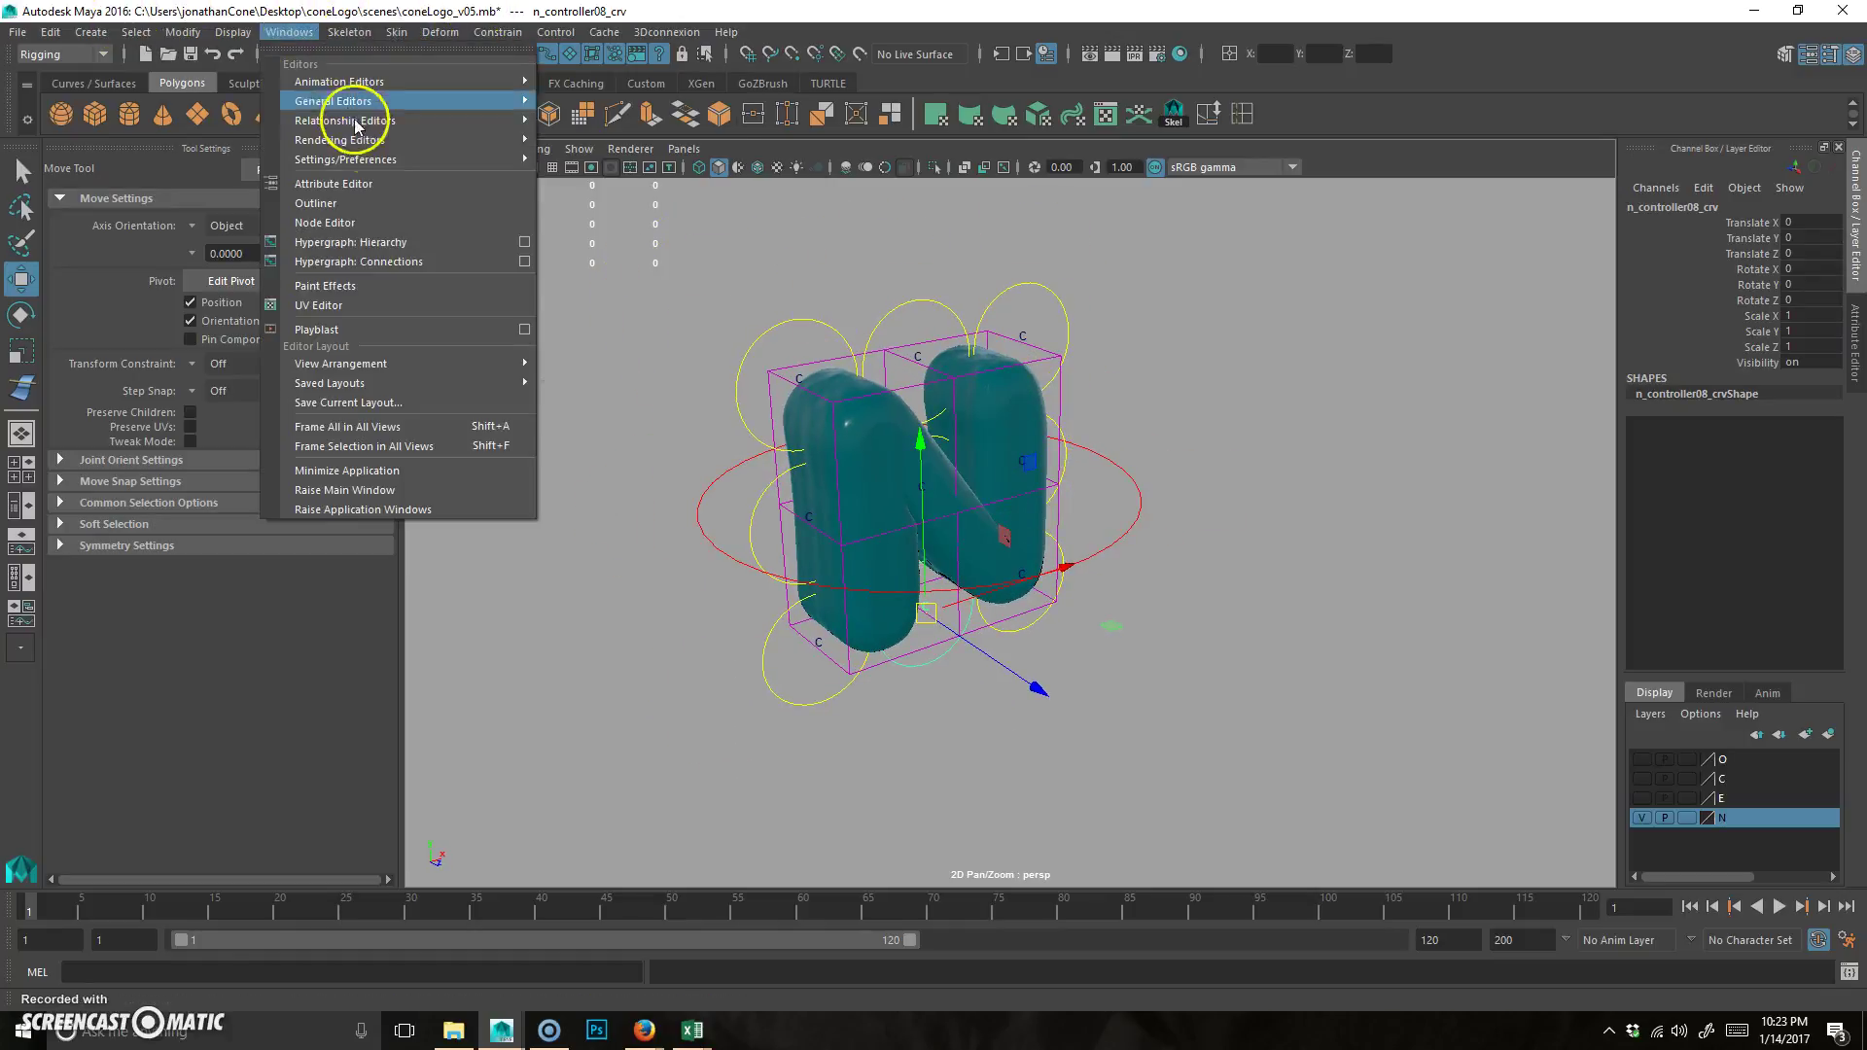
{"action": "left_click", "coordinate": [373, 242]}
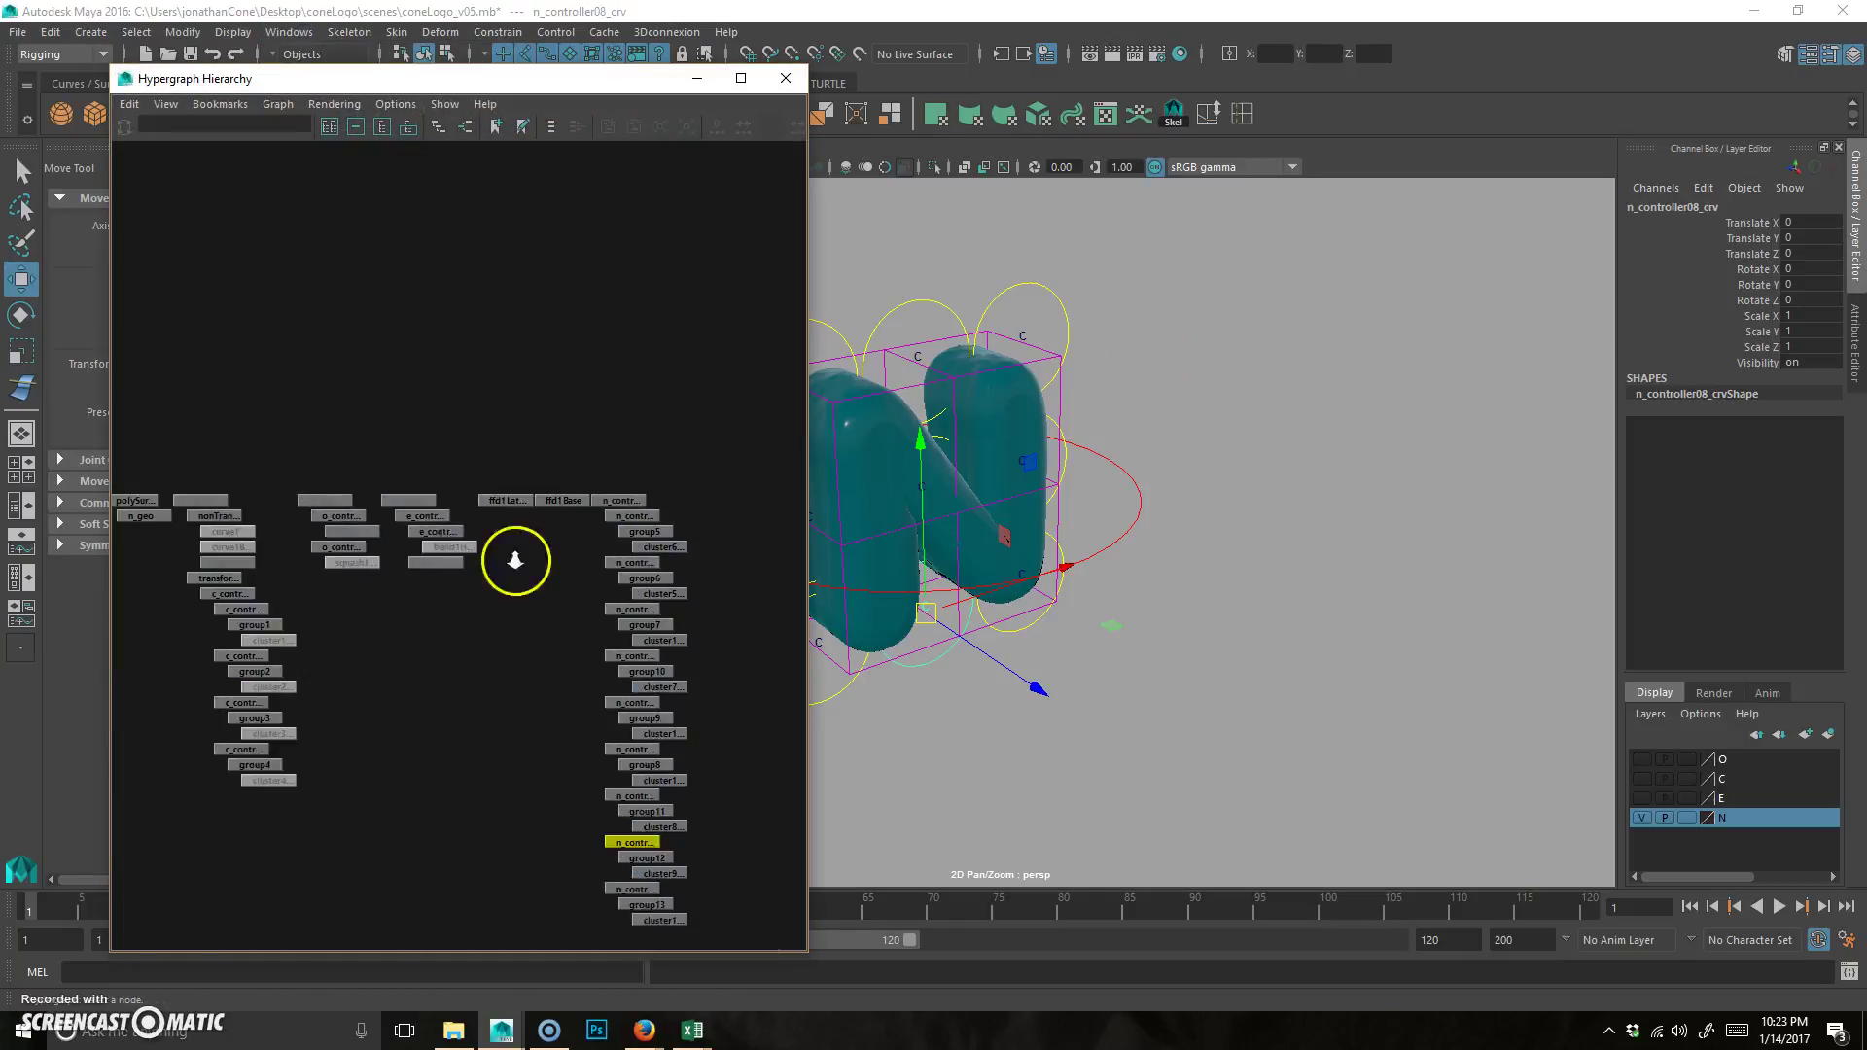
{"action": "left_click", "coordinate": [655, 563]}
{"action": "right_click", "coordinate": [656, 469]}
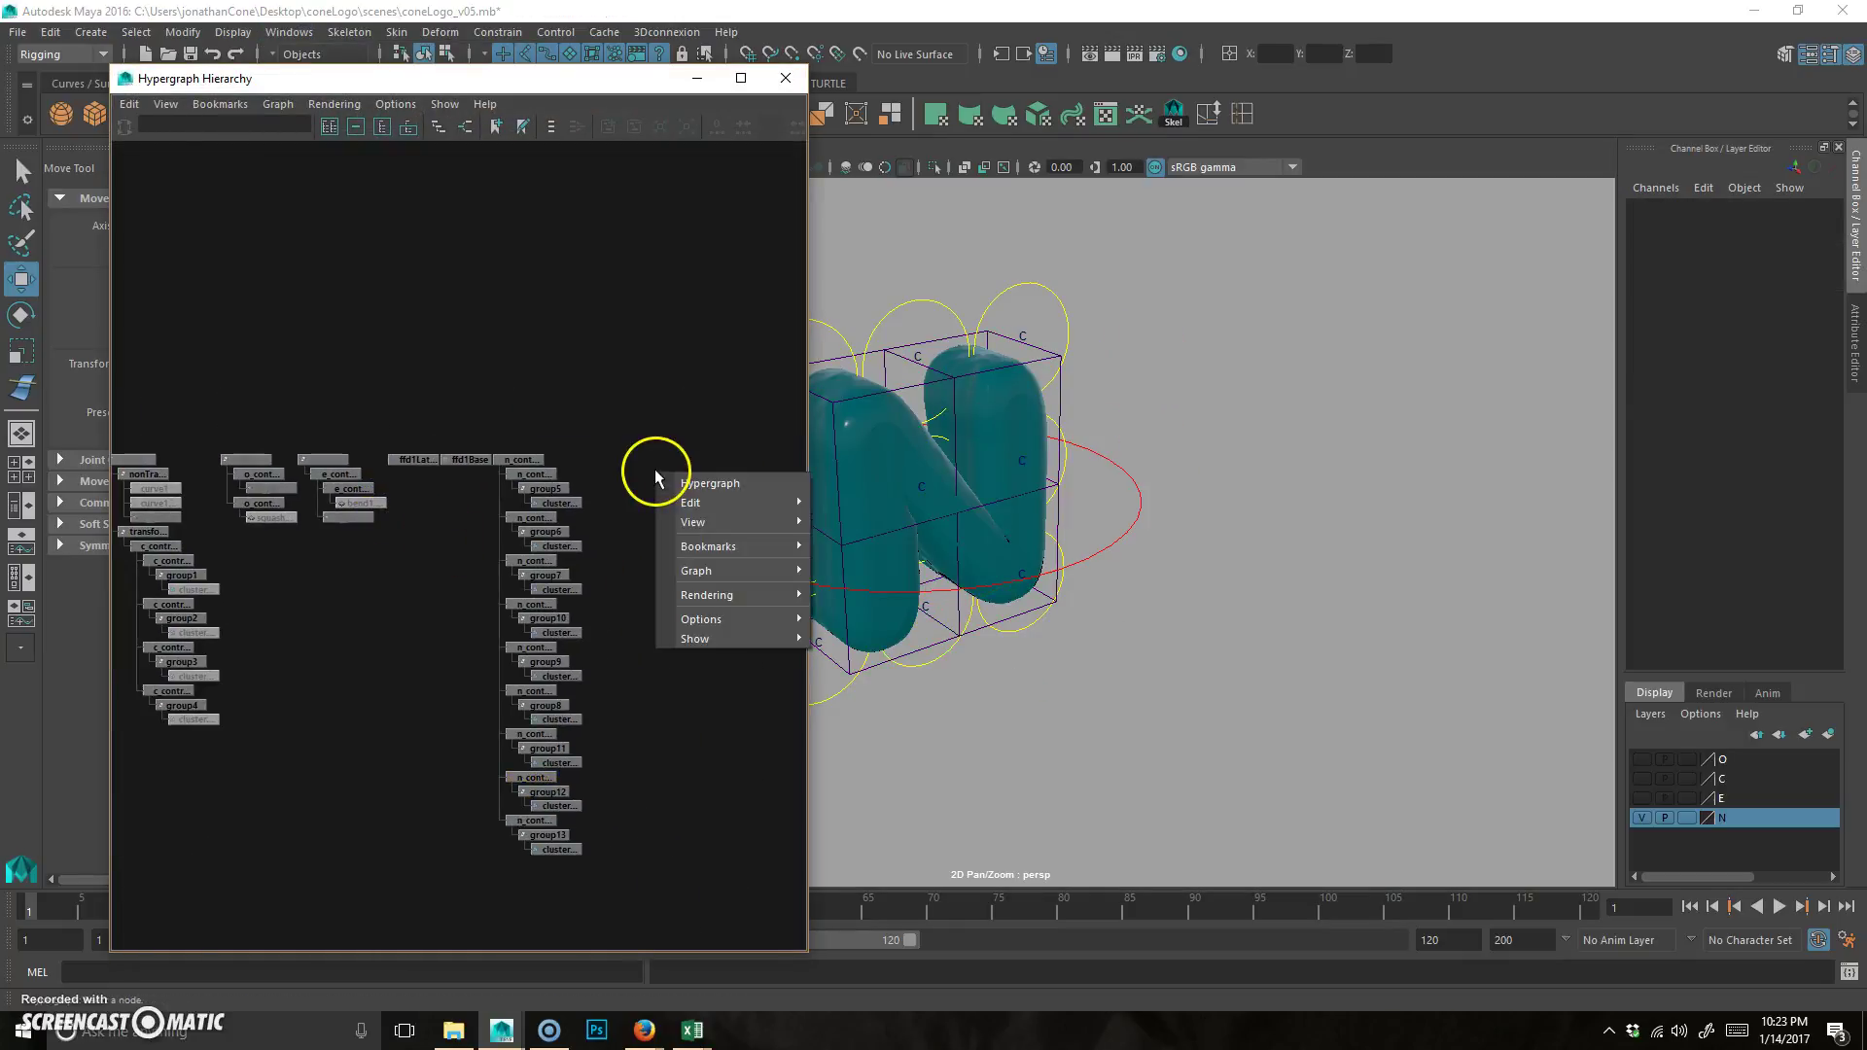
{"action": "left_click", "coordinate": [679, 441]}
{"action": "key", "text": "ctrl+g"}
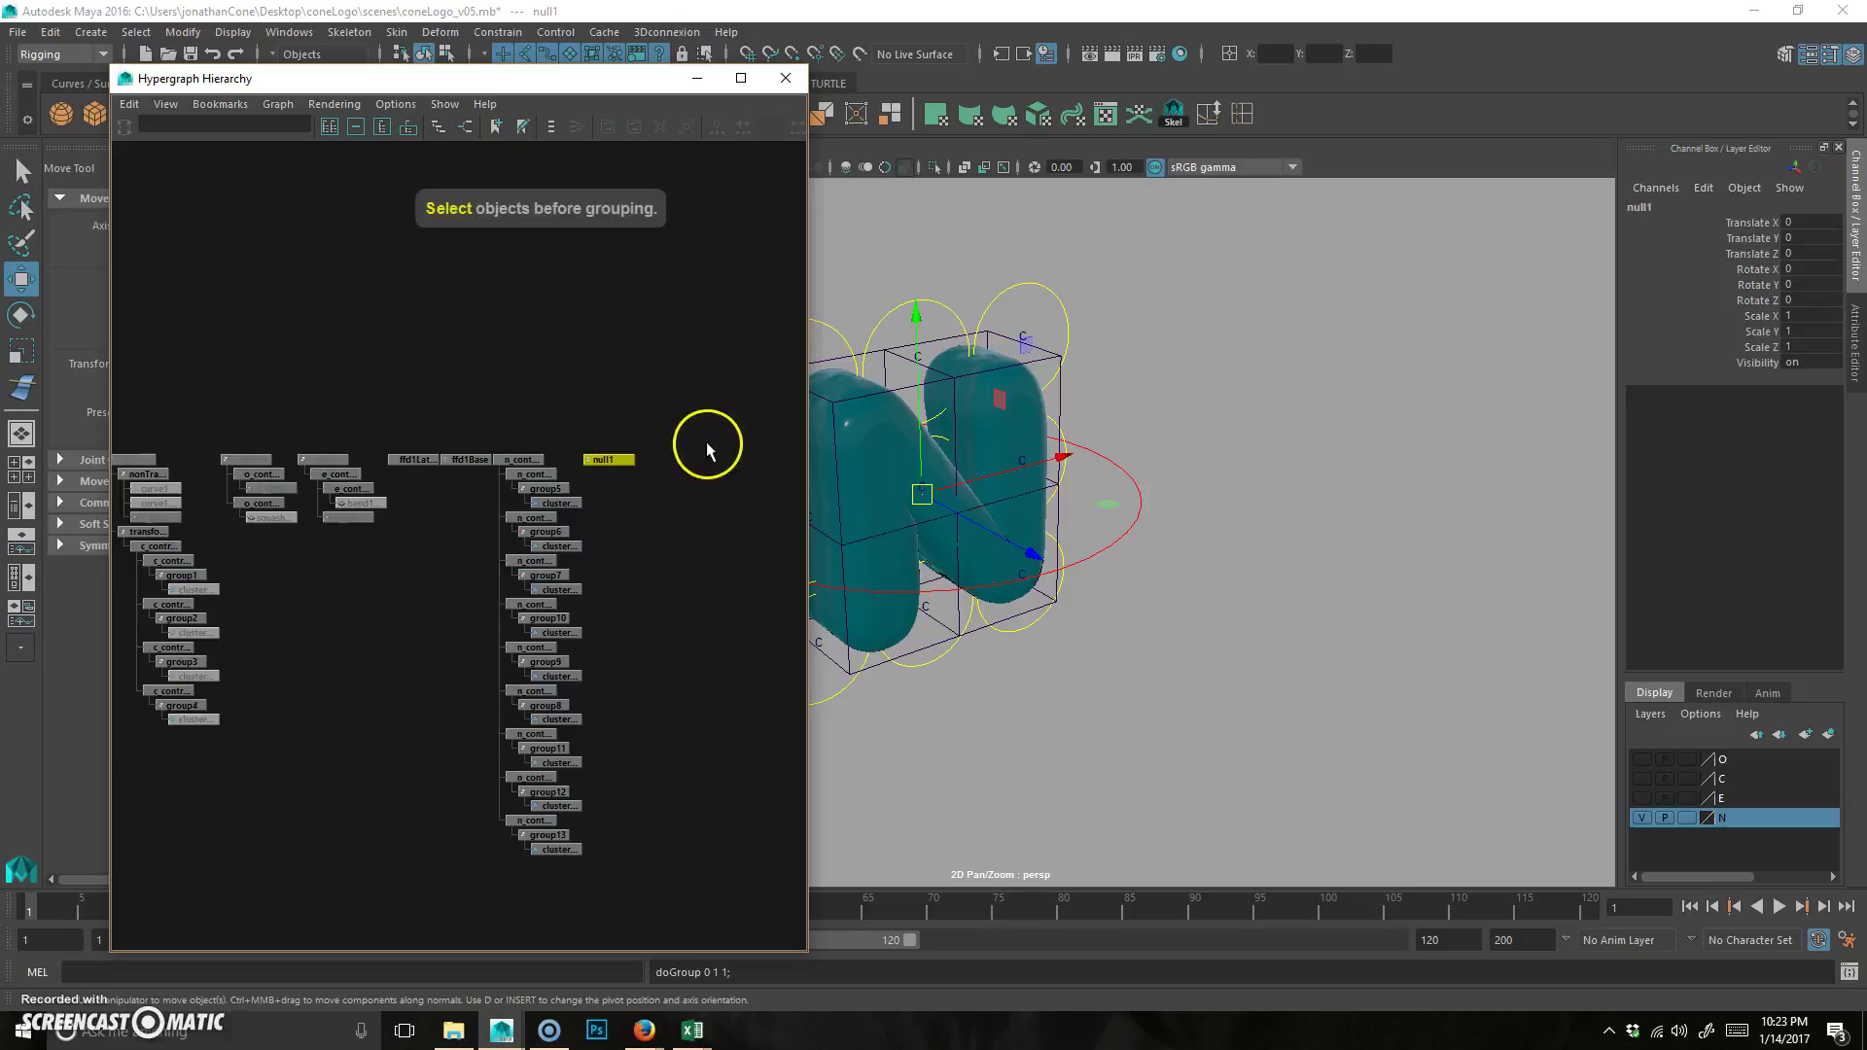
{"action": "double_click", "coordinate": [1653, 204]}
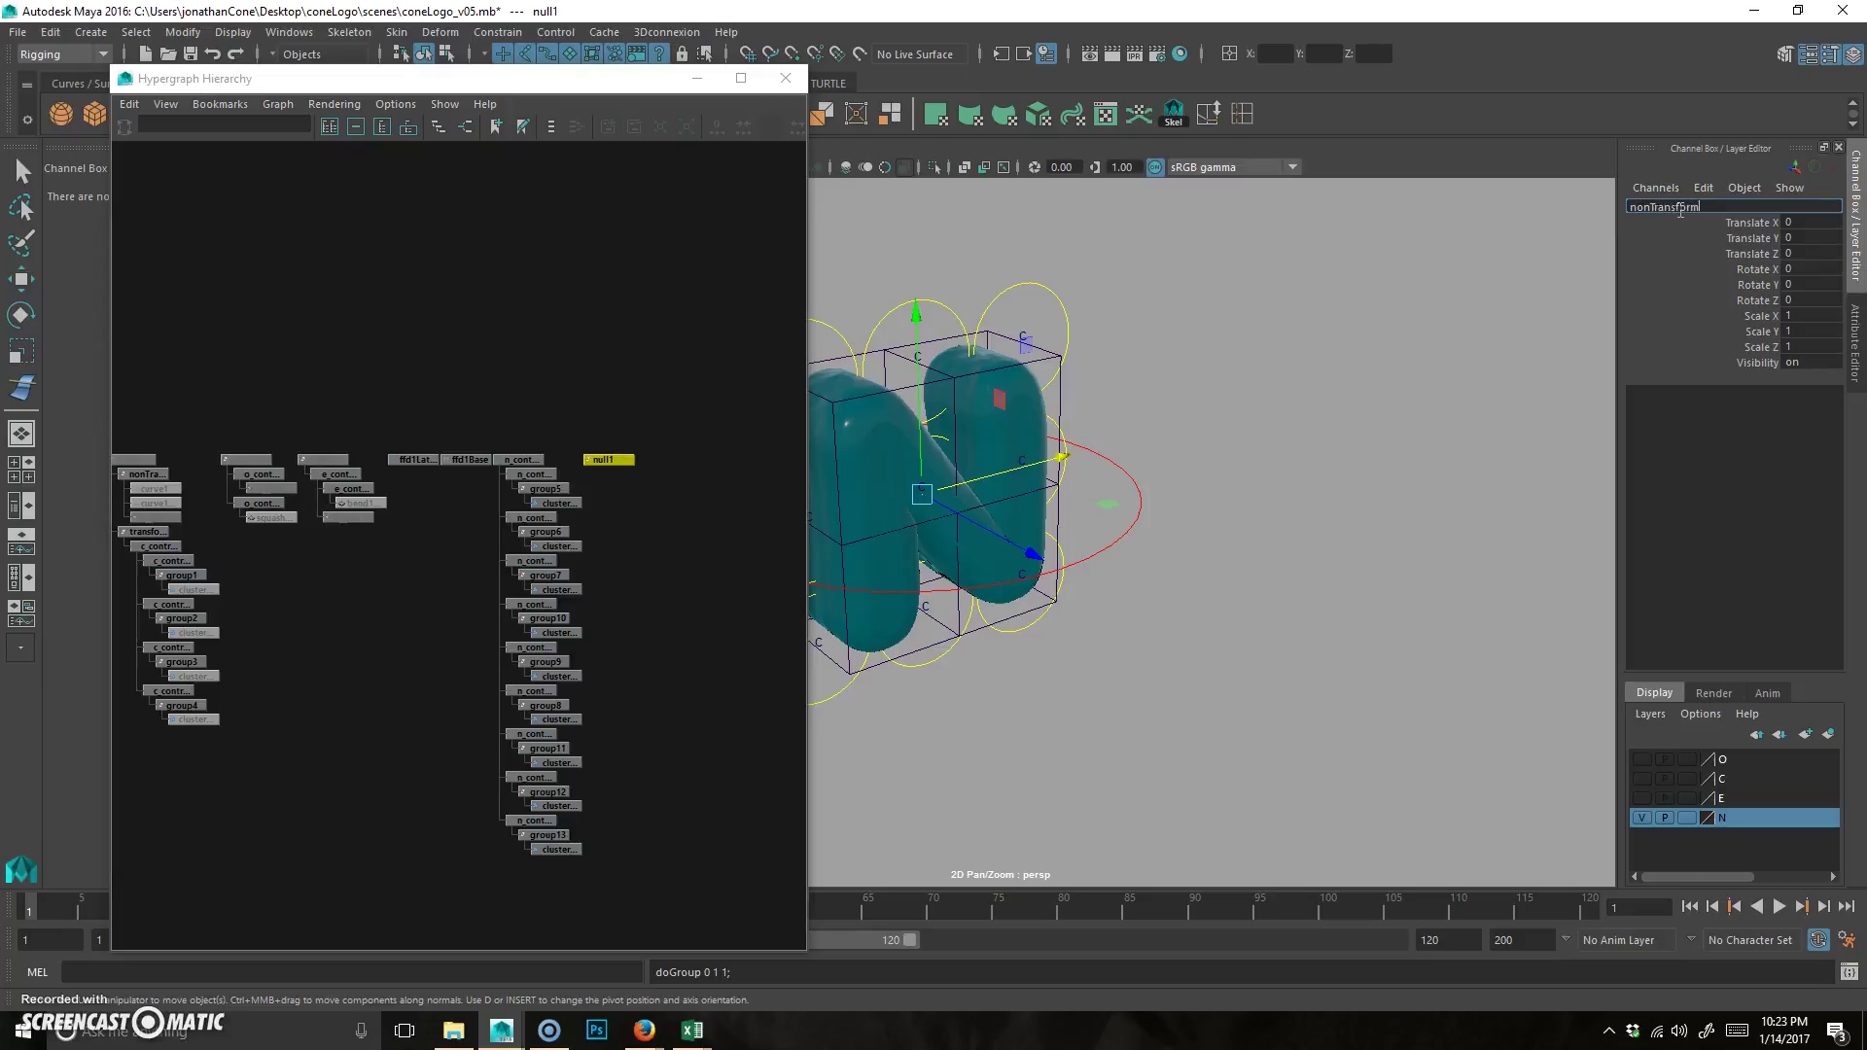
{"action": "type", "text": "nonTransform_grp"}
{"action": "key", "text": "Return"}
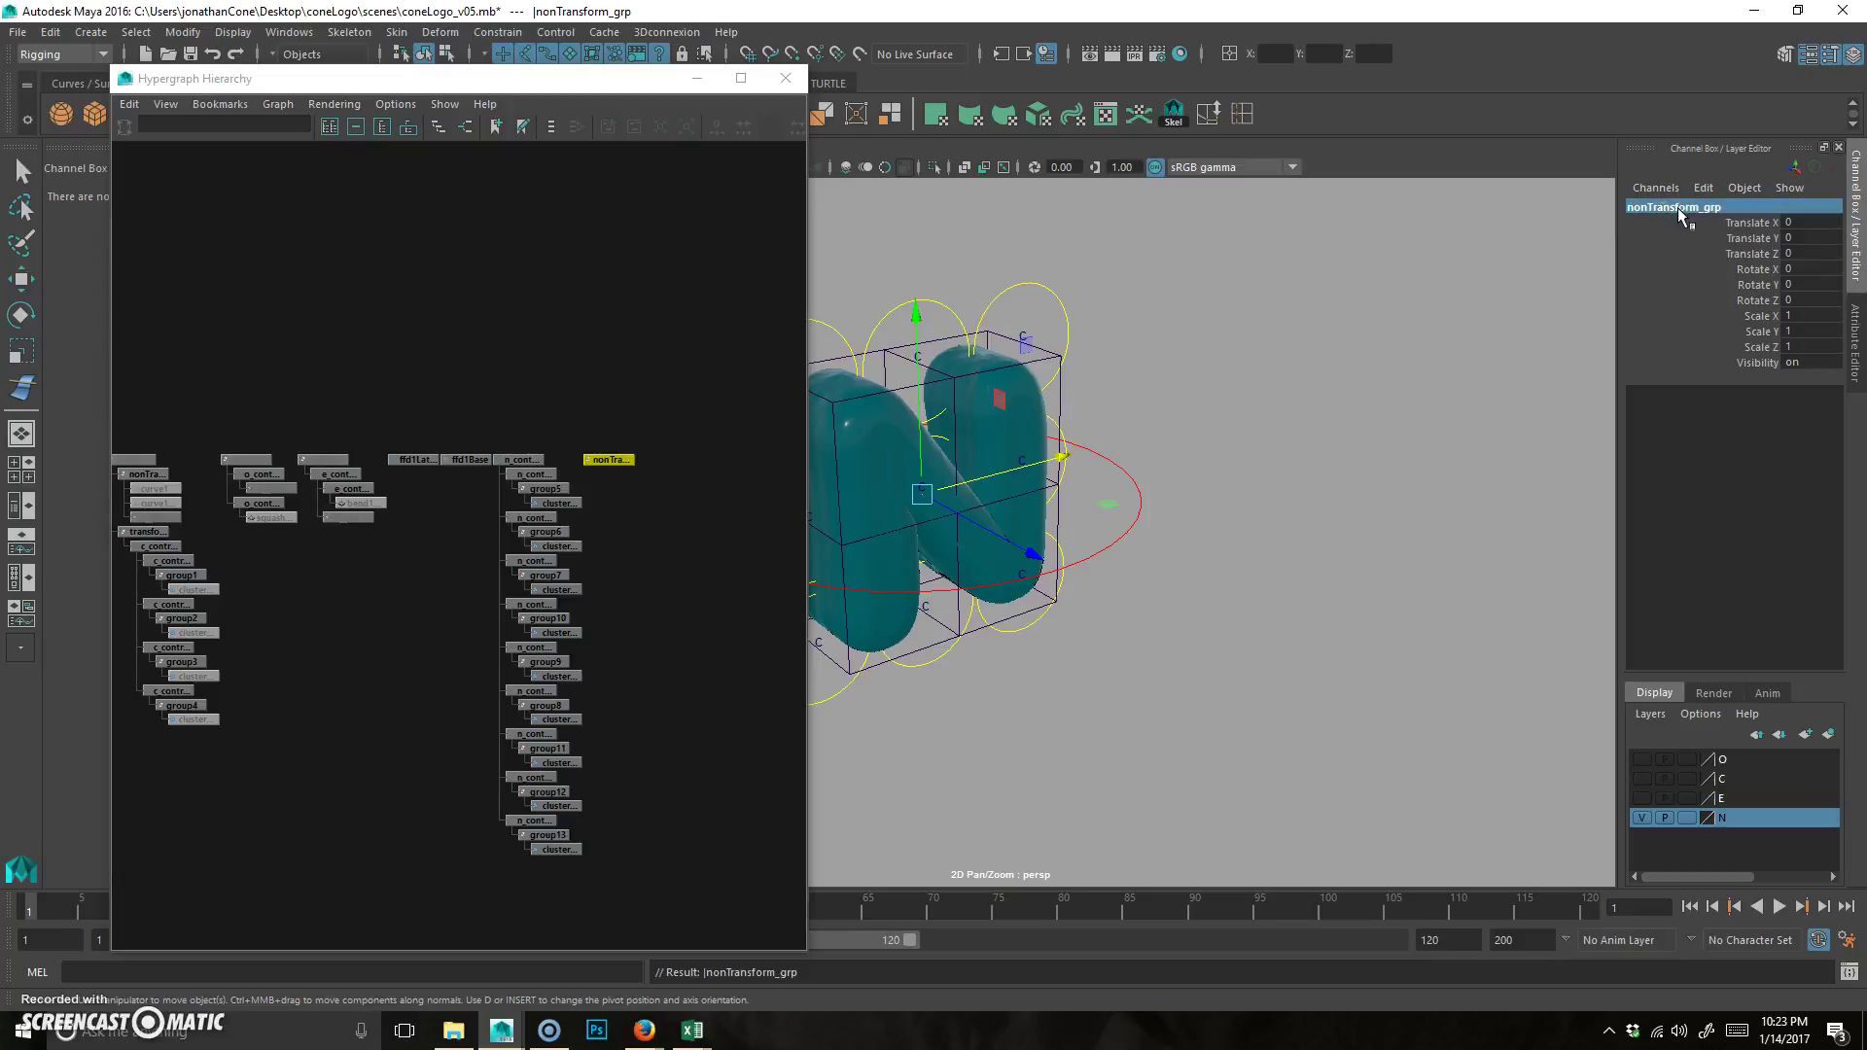
- Parent the ffd1Lattice and ffd1Base nodes under the new nonTransform_grp in the Hypergraph
{"action": "right_click_drag", "start_coordinate": [508, 396], "coordinate": [492, 440], "text": "alt"}
{"action": "middle_click_drag", "start_coordinate": [492, 440], "coordinate": [510, 449], "text": "alt"}
{"action": "left_click_drag", "start_coordinate": [425, 462], "coordinate": [509, 355]}
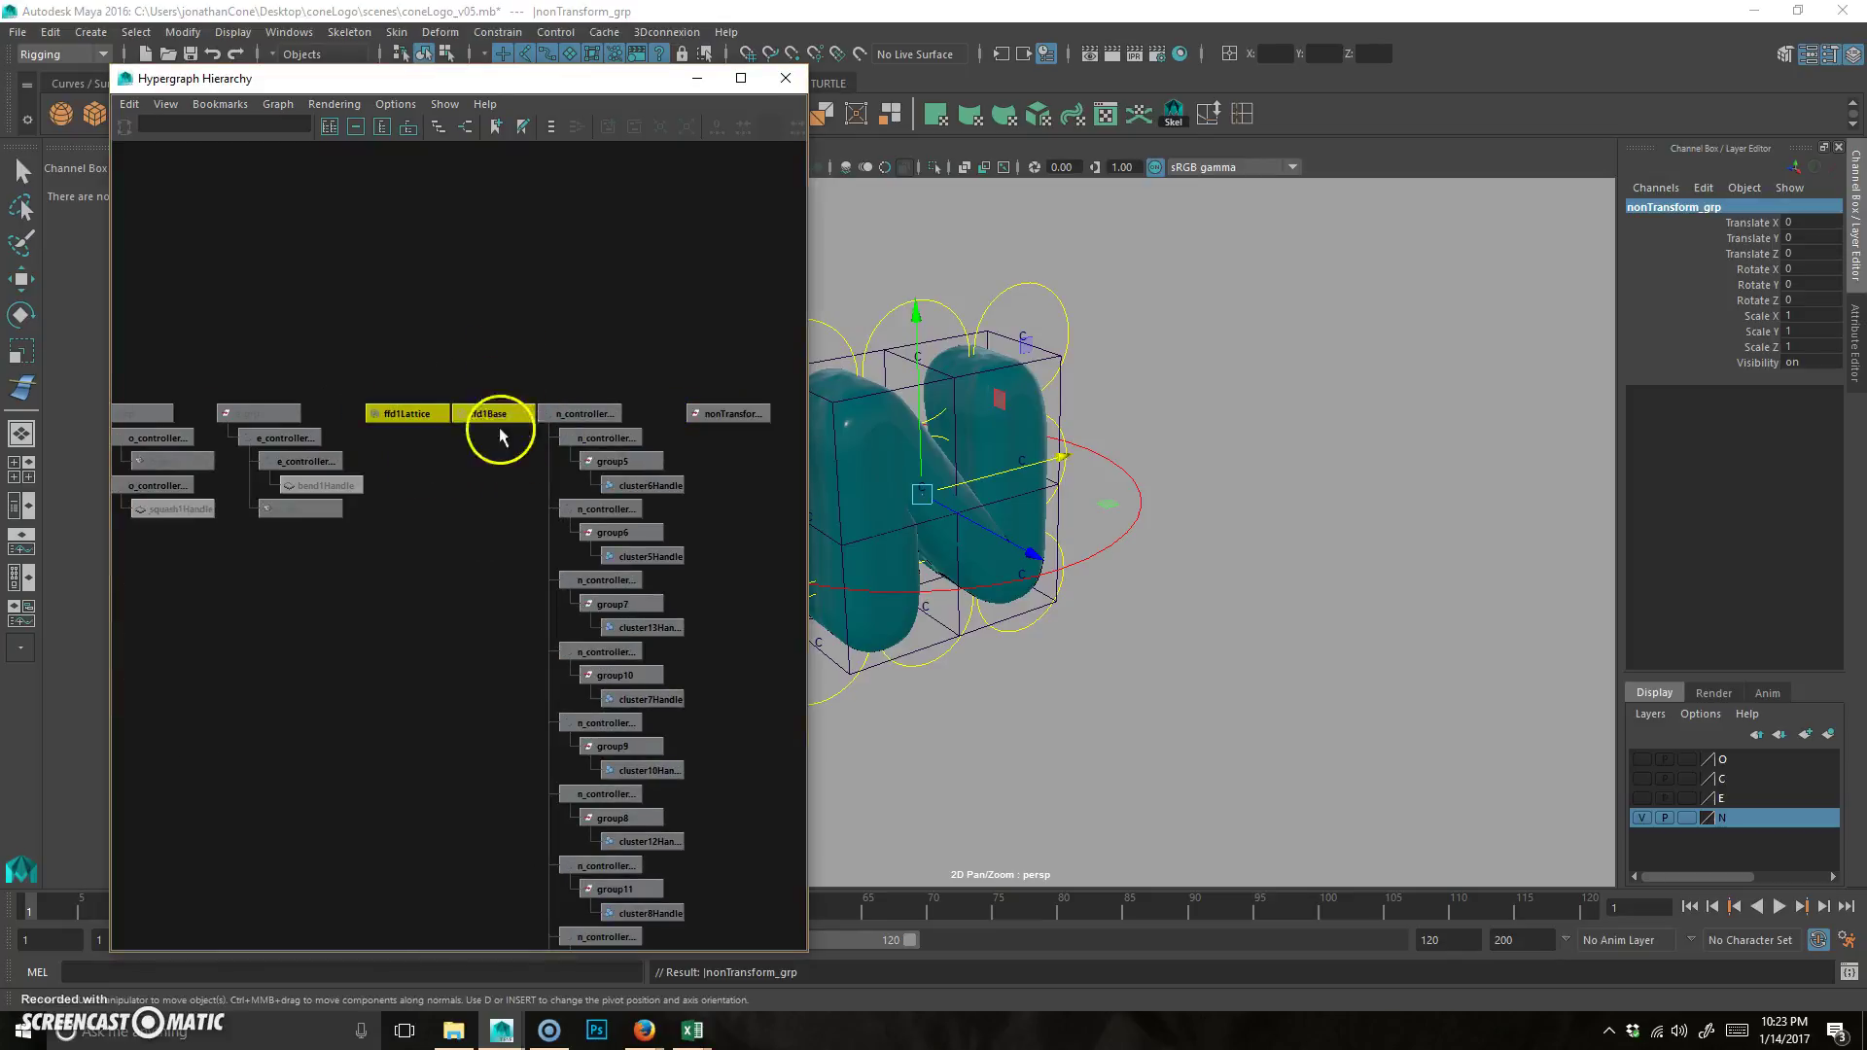
{"action": "key", "text": "w"}
{"action": "middle_click_drag", "start_coordinate": [502, 437], "coordinate": [700, 429]}
{"action": "middle_click_drag", "start_coordinate": [474, 416], "coordinate": [473, 419]}
{"action": "middle_click_drag", "start_coordinate": [720, 416], "coordinate": [729, 416]}
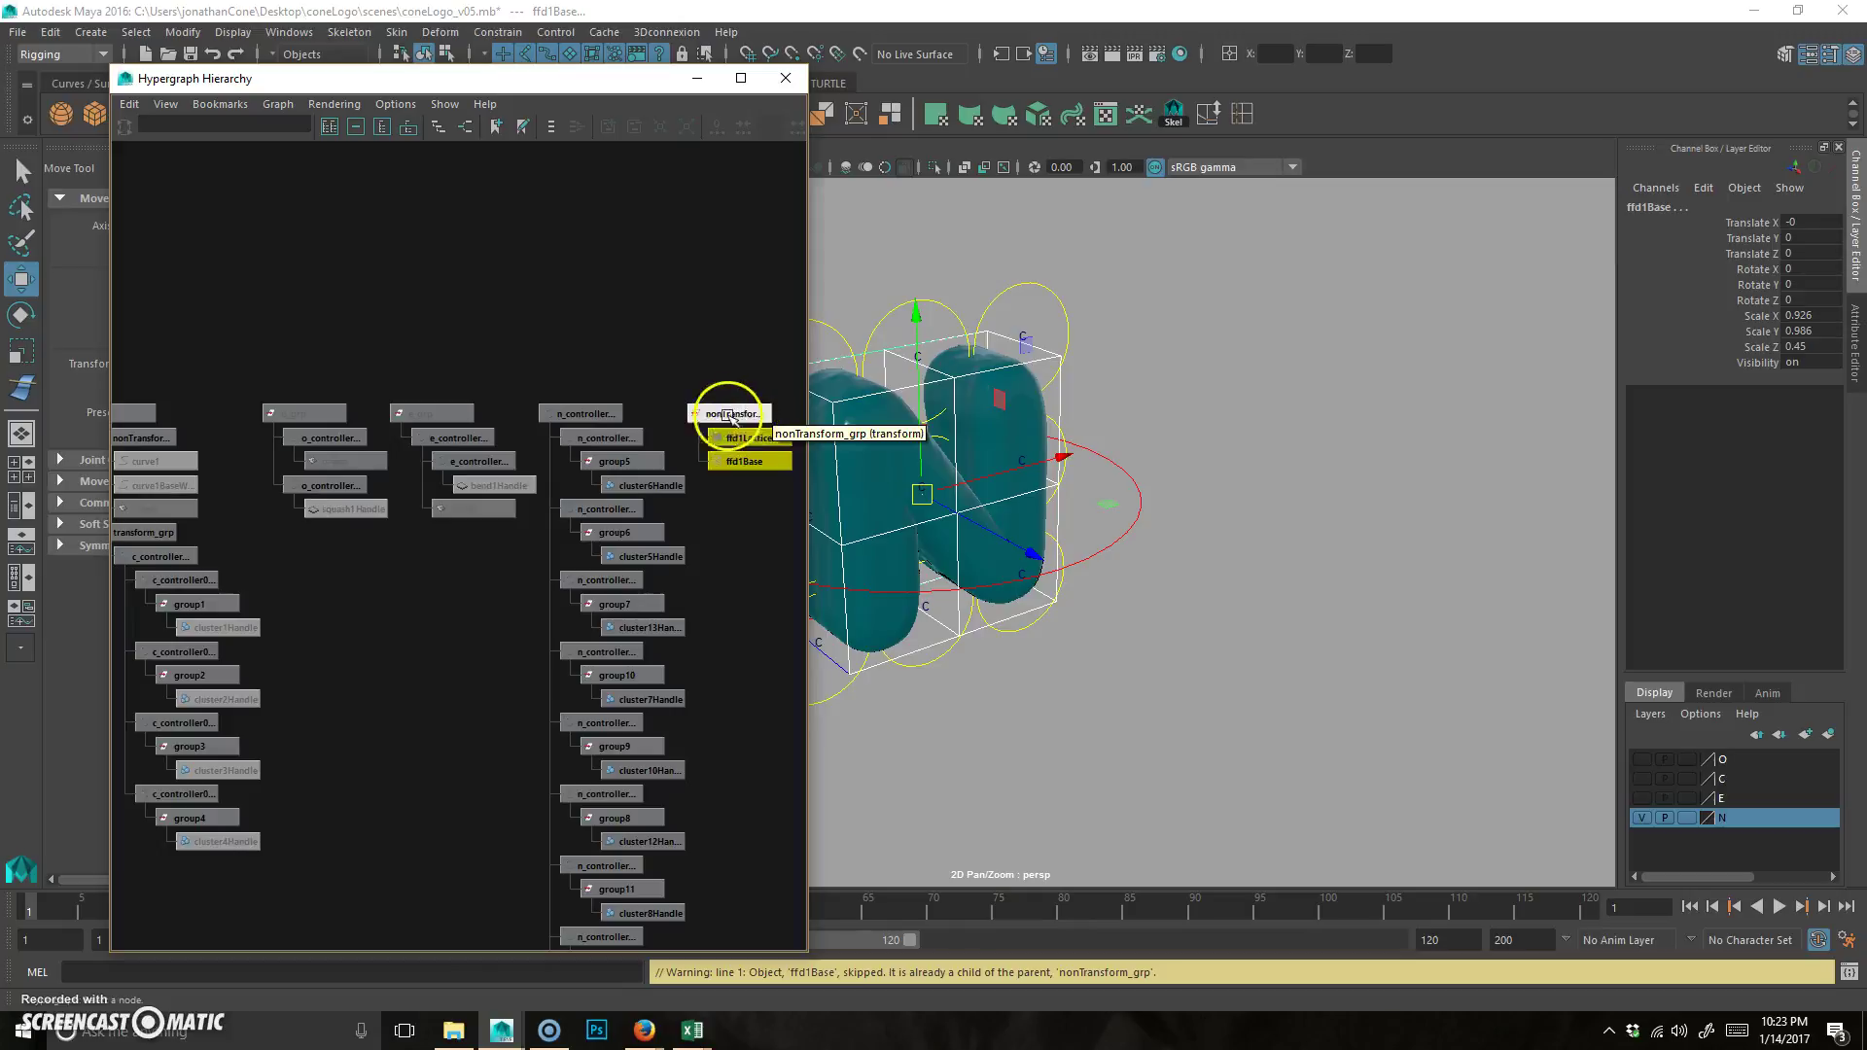
- Parent n_geo under the new nonTransform_grp and delete the leftover polySurface1 node
{"action": "middle_click_drag", "start_coordinate": [391, 590], "coordinate": [589, 612], "text": "alt"}
{"action": "left_click", "coordinate": [219, 460]}
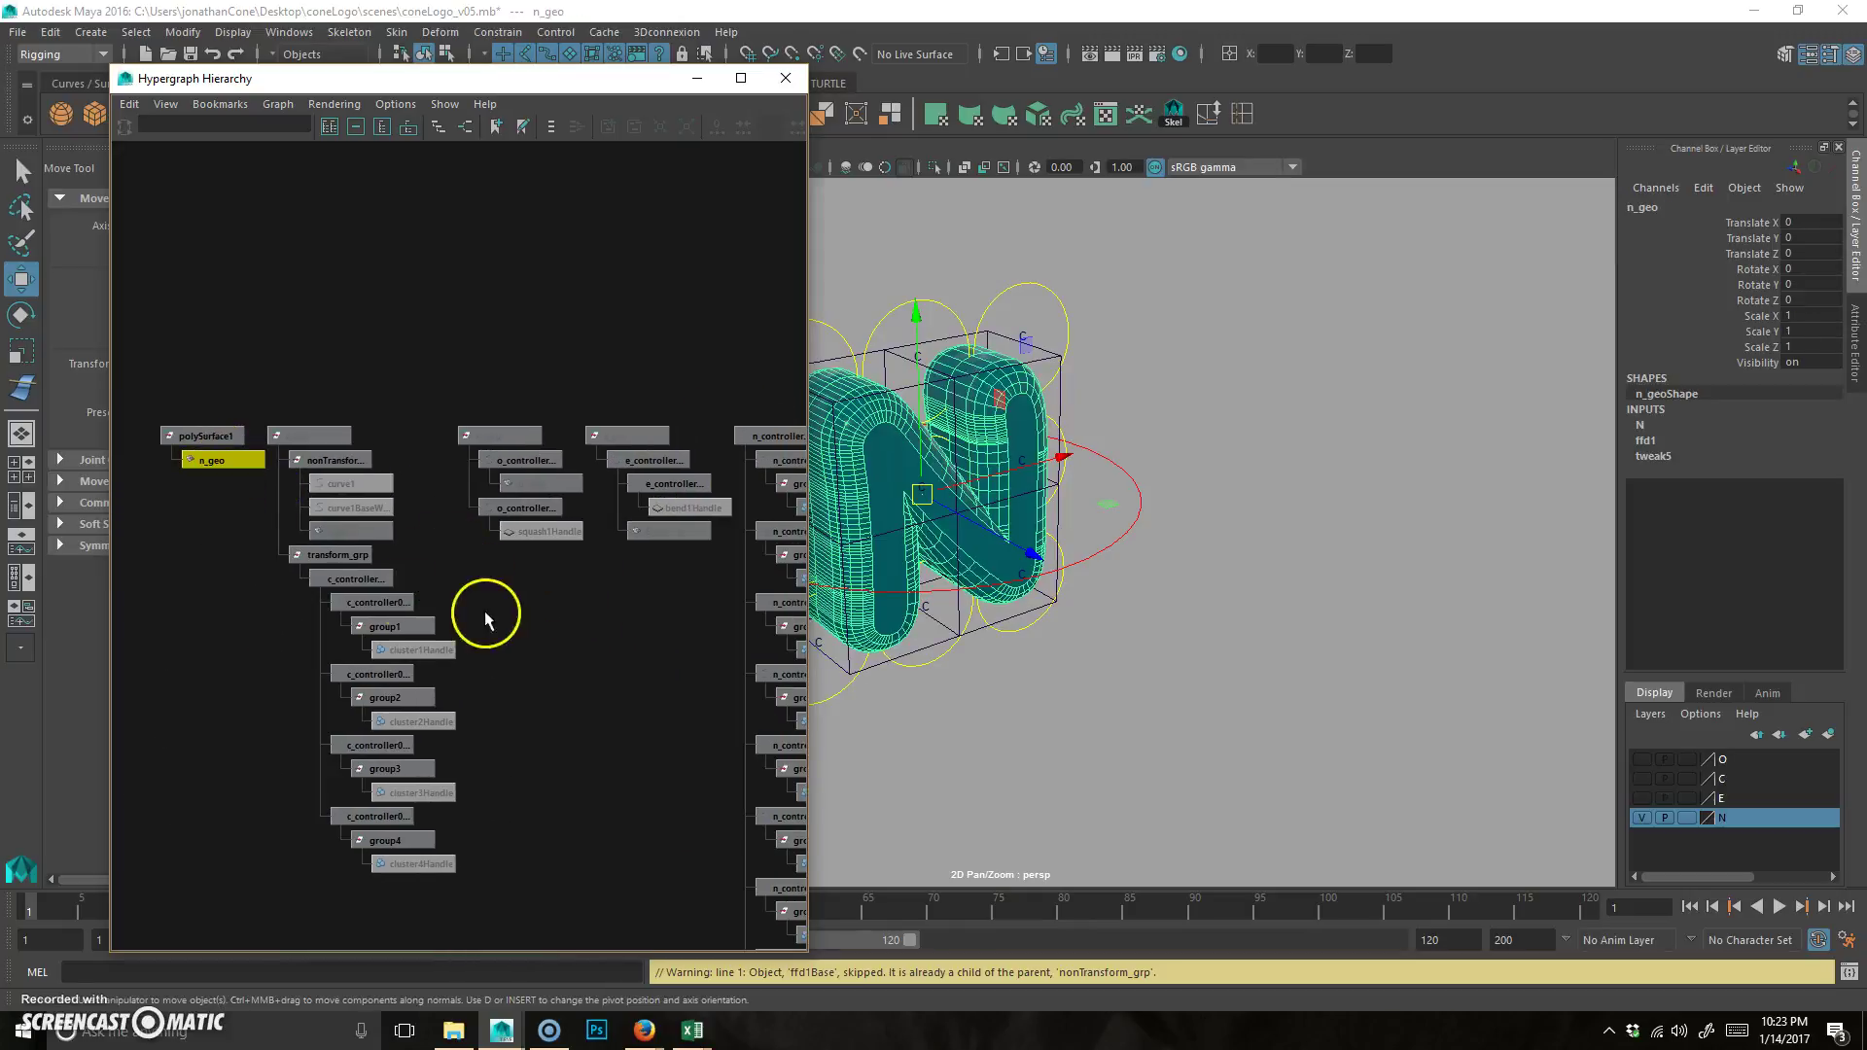
{"action": "right_click_drag", "start_coordinate": [655, 633], "coordinate": [438, 625], "text": "alt"}
{"action": "middle_click_drag", "start_coordinate": [249, 494], "coordinate": [704, 481]}
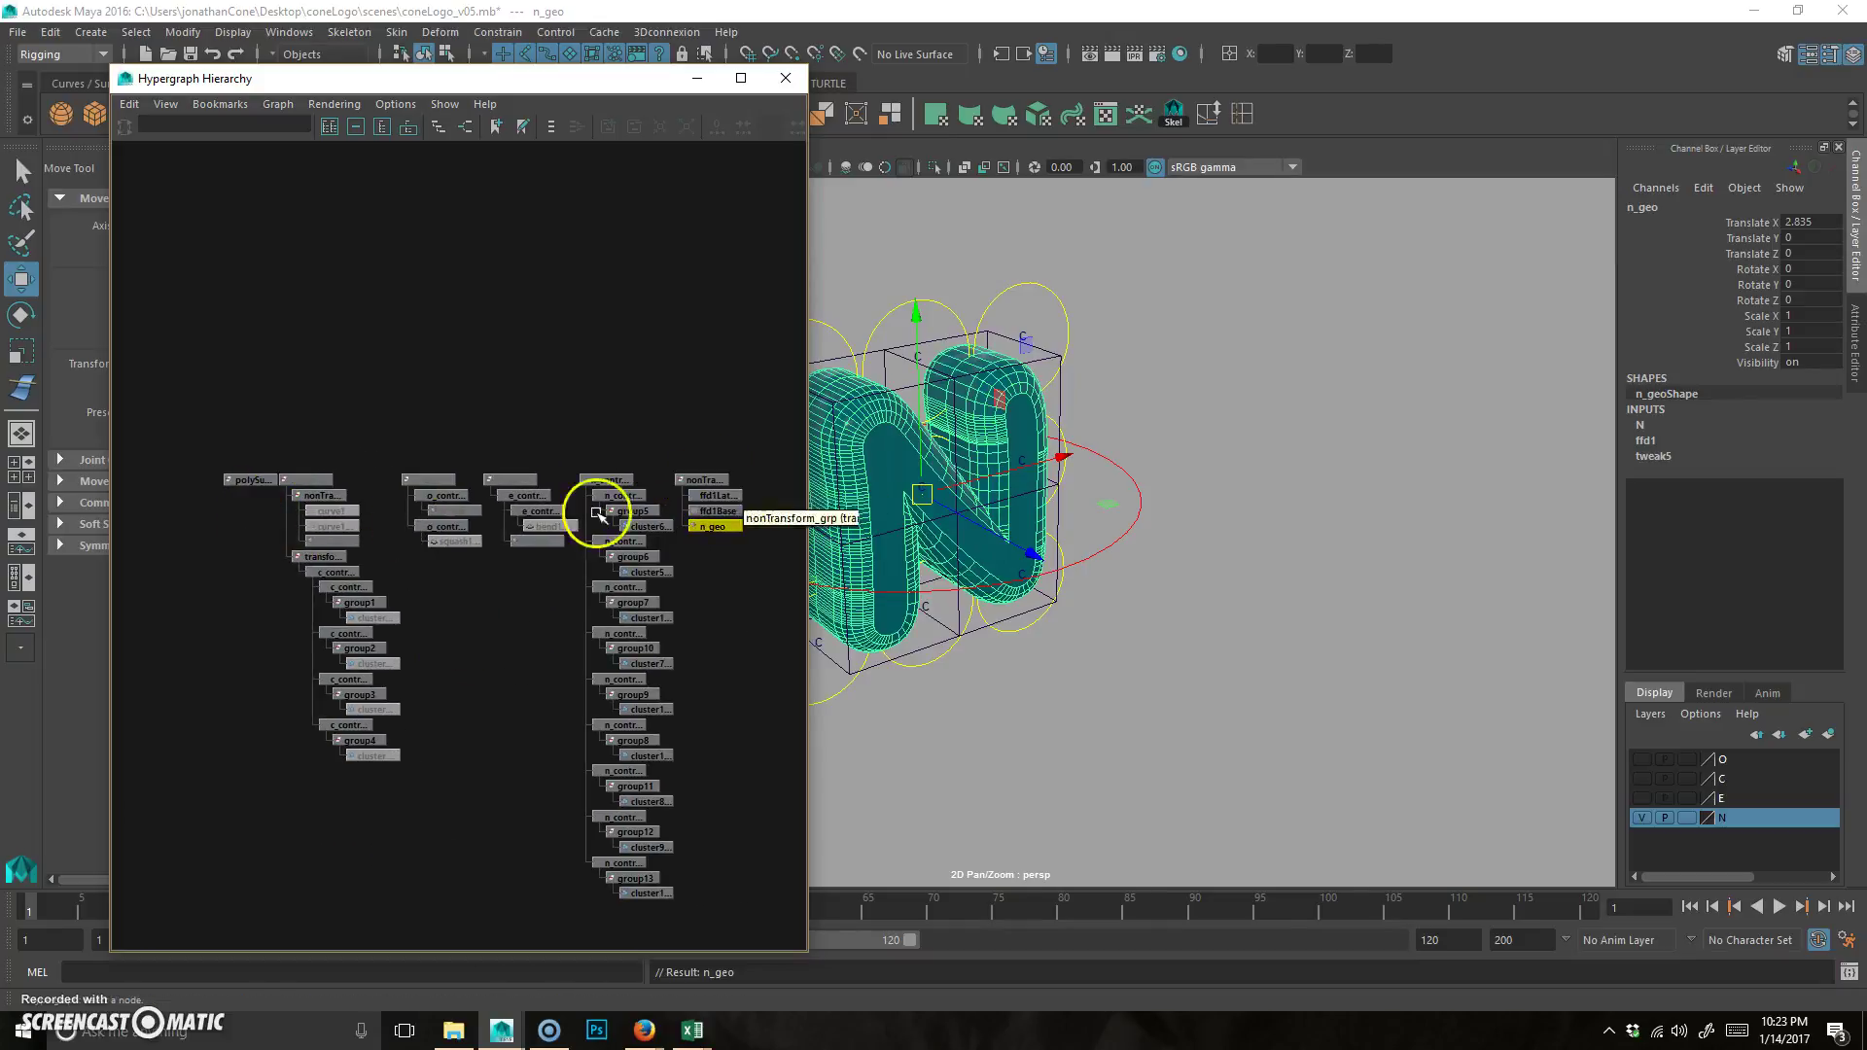
{"action": "left_click_drag", "start_coordinate": [273, 477], "coordinate": [276, 447]}
{"action": "key", "text": "Delete"}
{"action": "right_click_drag", "start_coordinate": [625, 558], "coordinate": [680, 560], "text": "alt"}
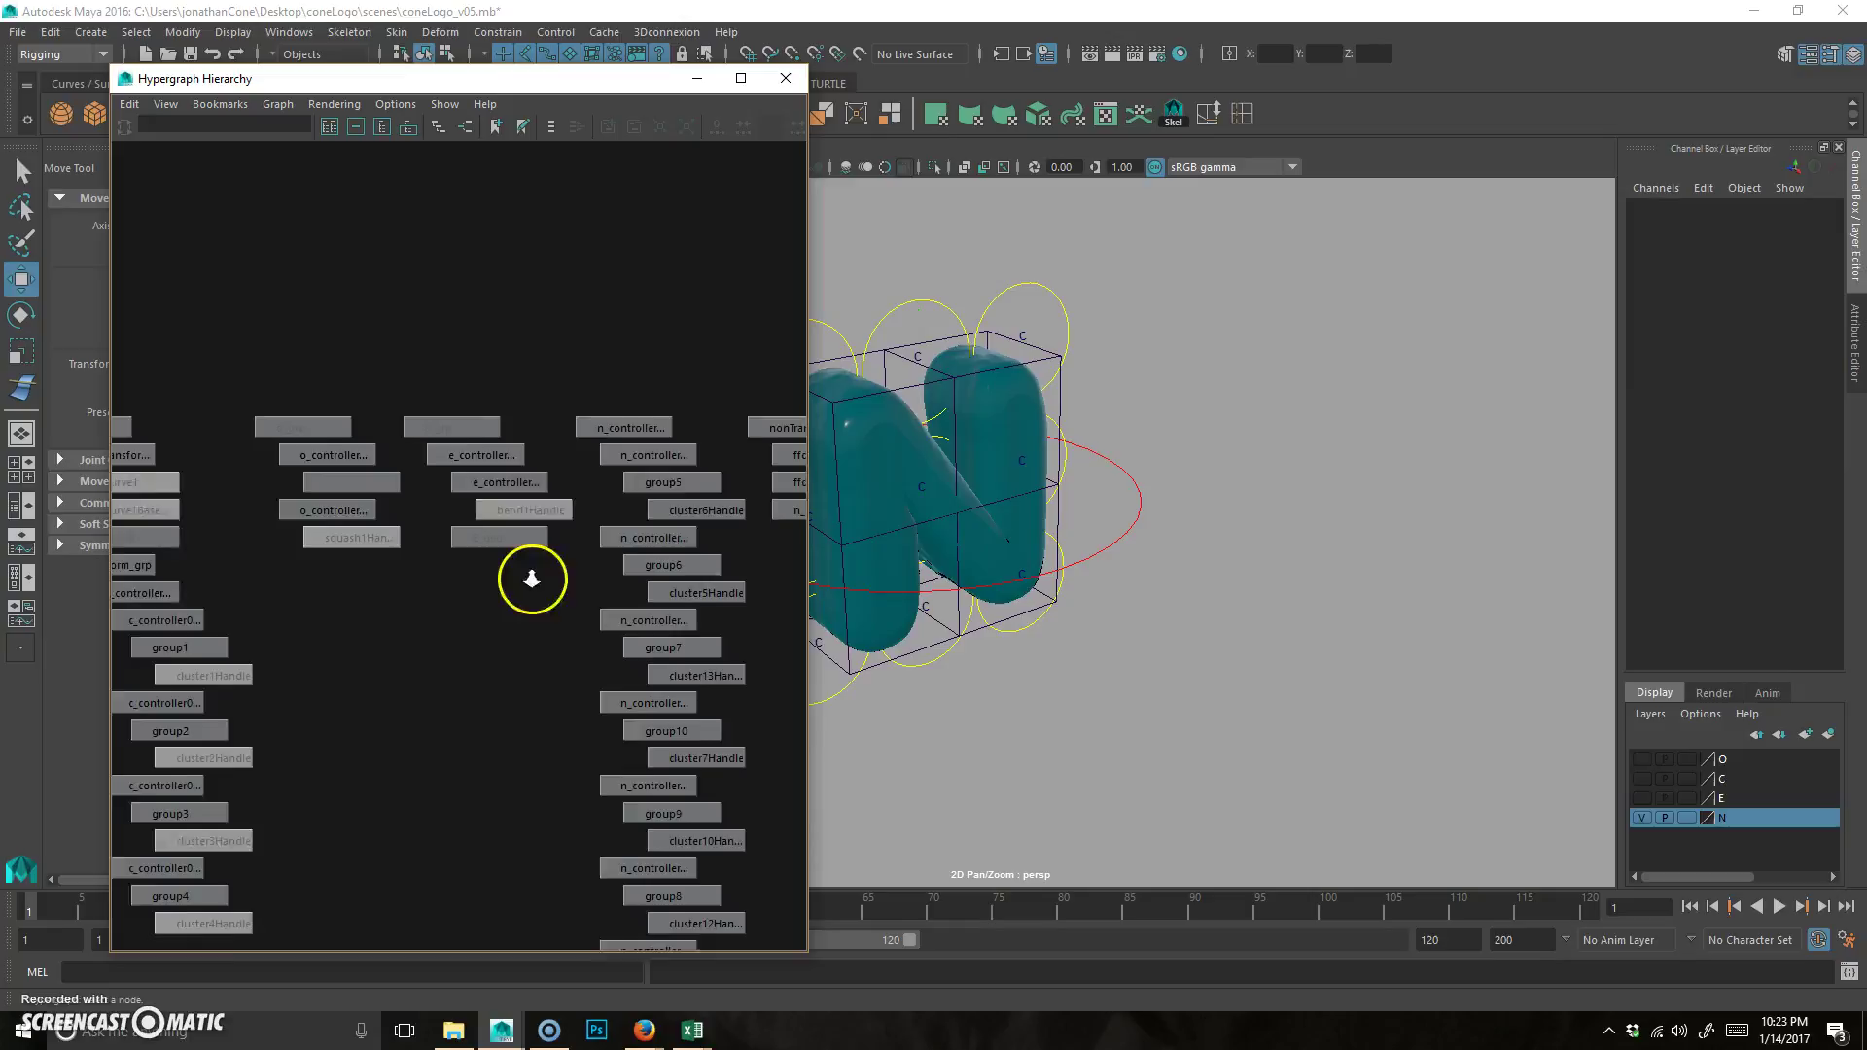
- Create another empty group with nothing selected in the Hypergraph Hierarchy and rename it transform_grp
{"action": "middle_click_drag", "start_coordinate": [529, 578], "coordinate": [301, 610], "text": "alt"}
{"action": "left_click", "coordinate": [379, 451]}
{"action": "scroll", "coordinate": [389, 568], "scroll_direction": "down", "scroll_amount": 3}
{"action": "left_click", "coordinate": [618, 569]}
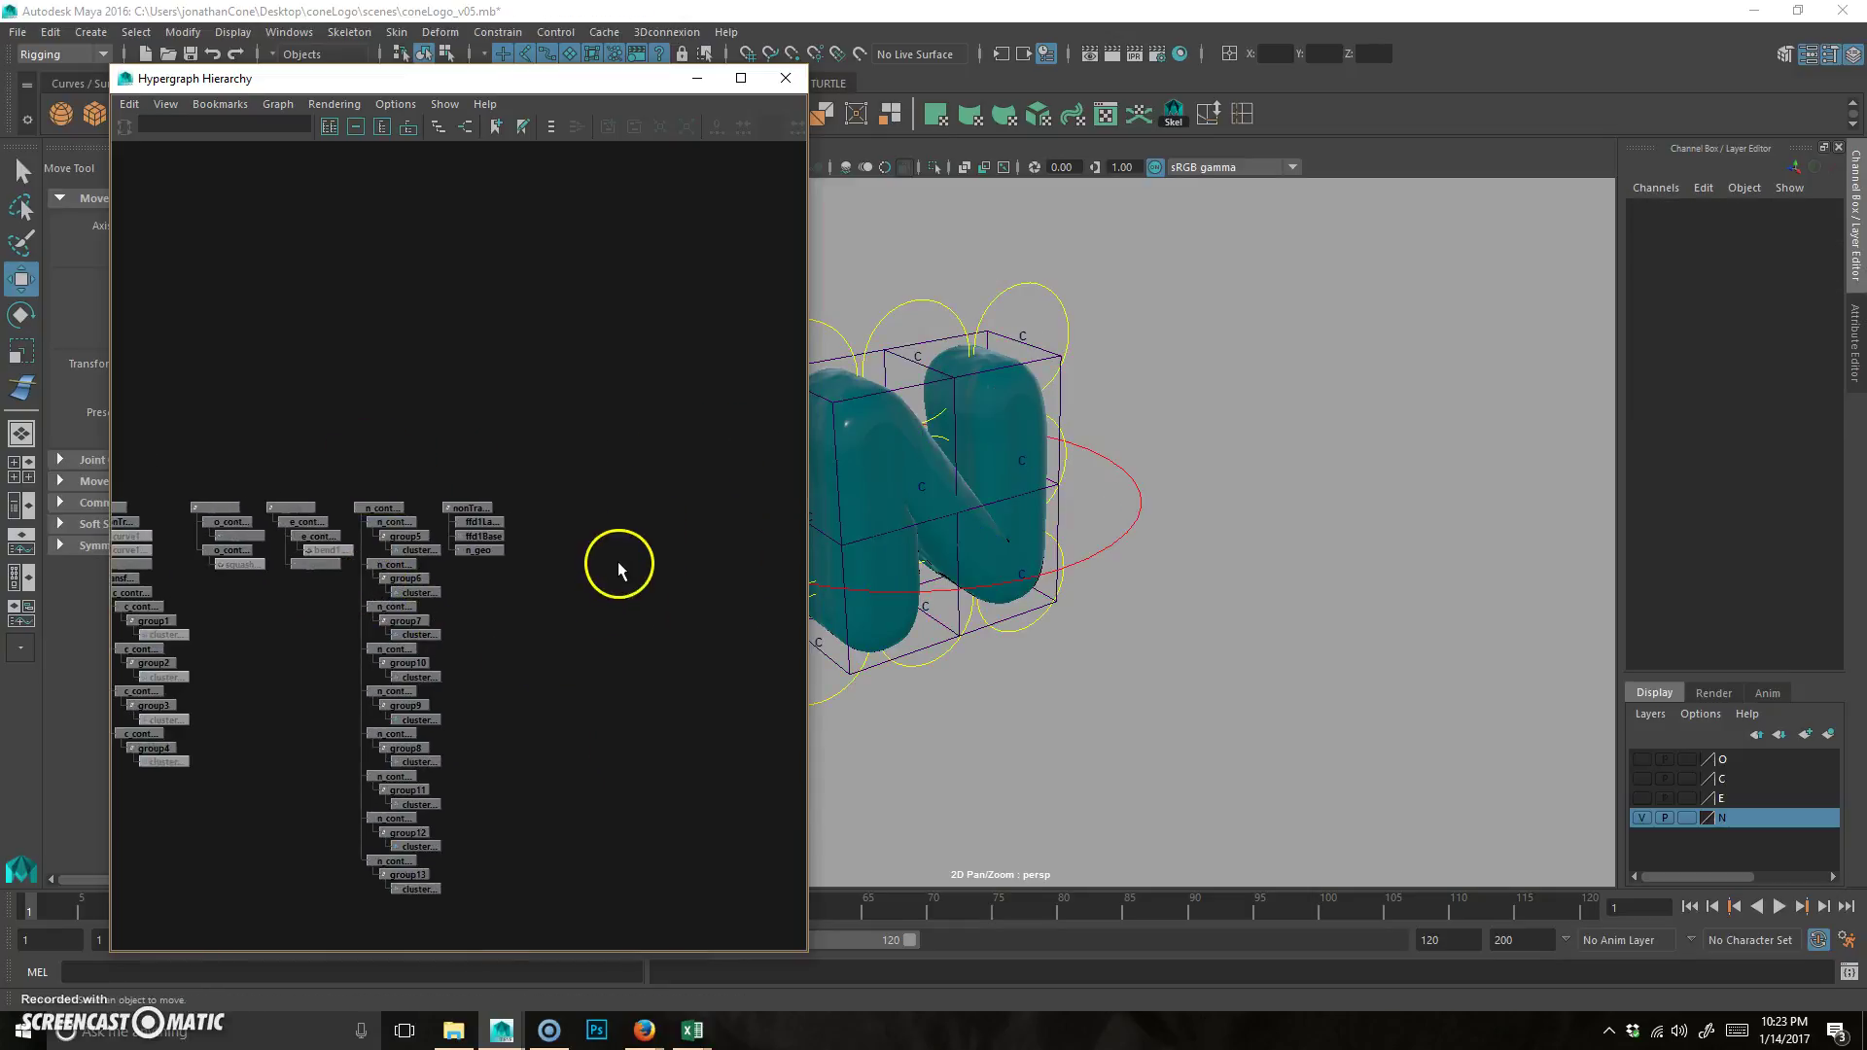
{"action": "key", "text": "ctrl+g"}
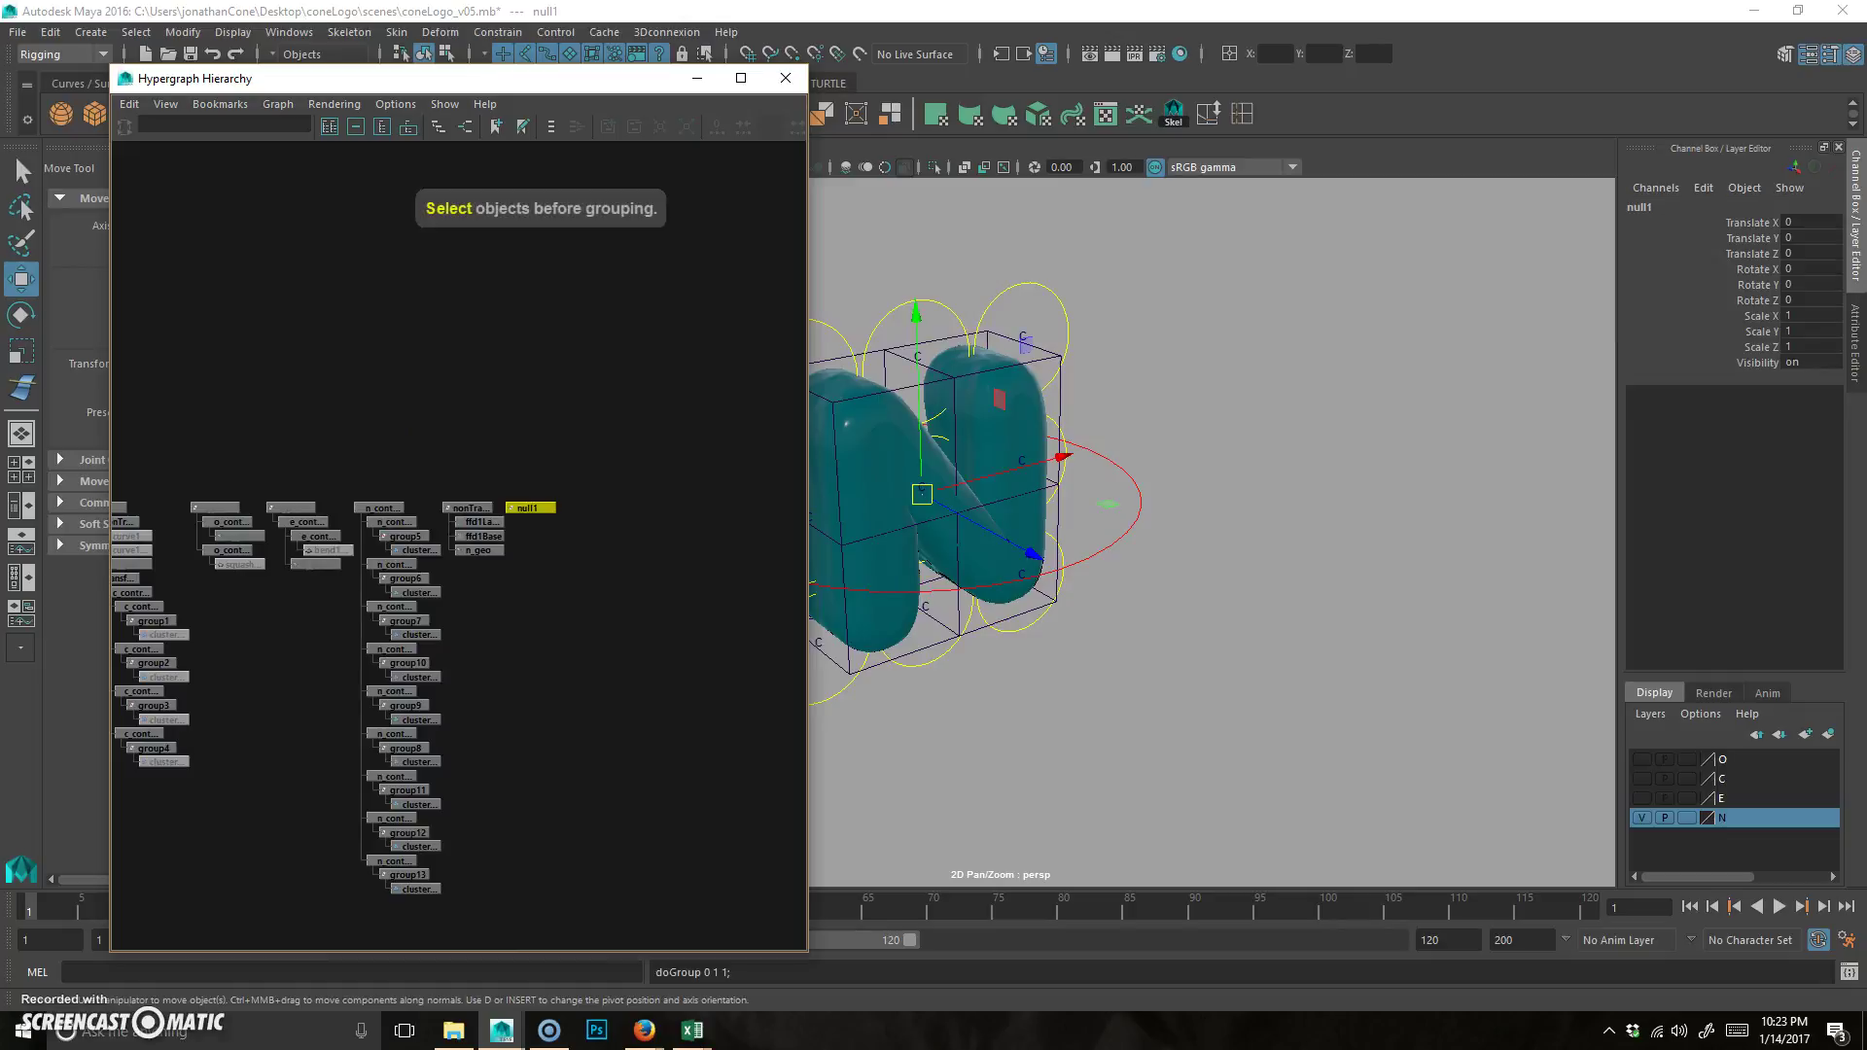
{"action": "double_click", "coordinate": [1679, 207]}
{"action": "type", "text": "transform"}
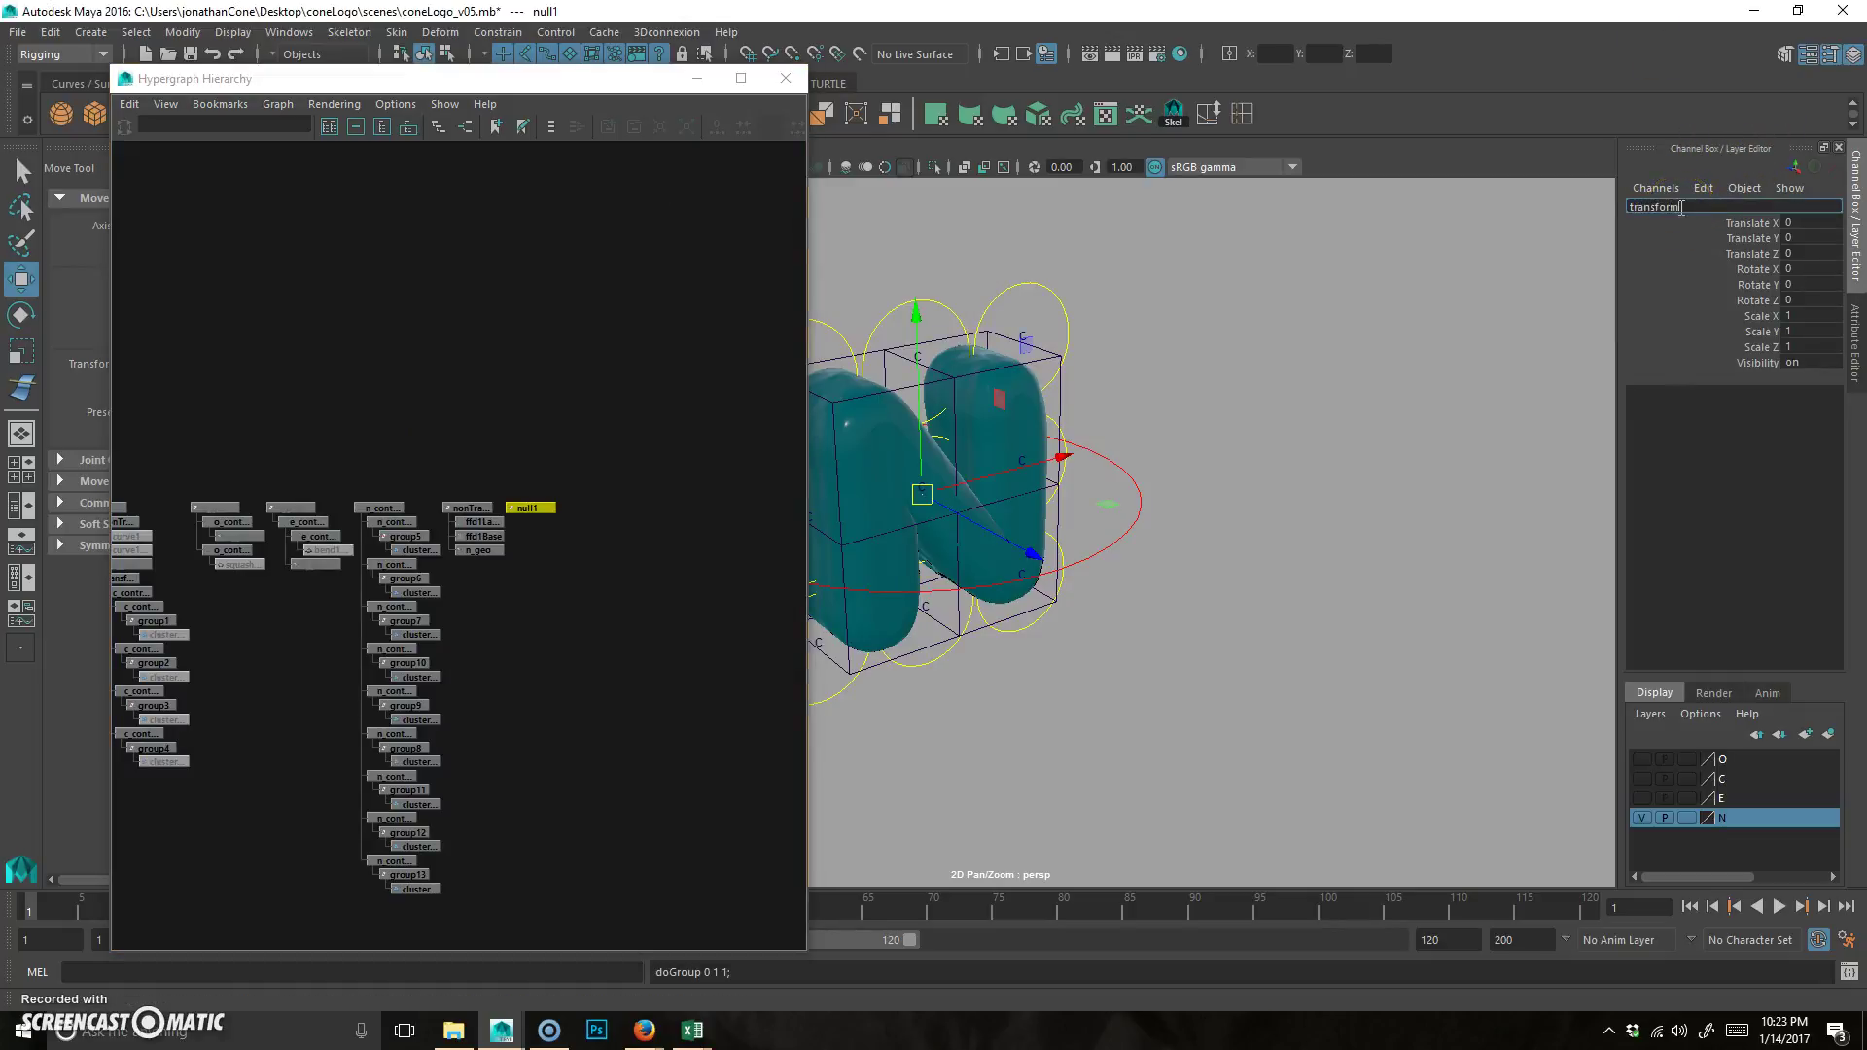
{"action": "type", "text": "_grp"}
{"action": "key", "text": "Return"}
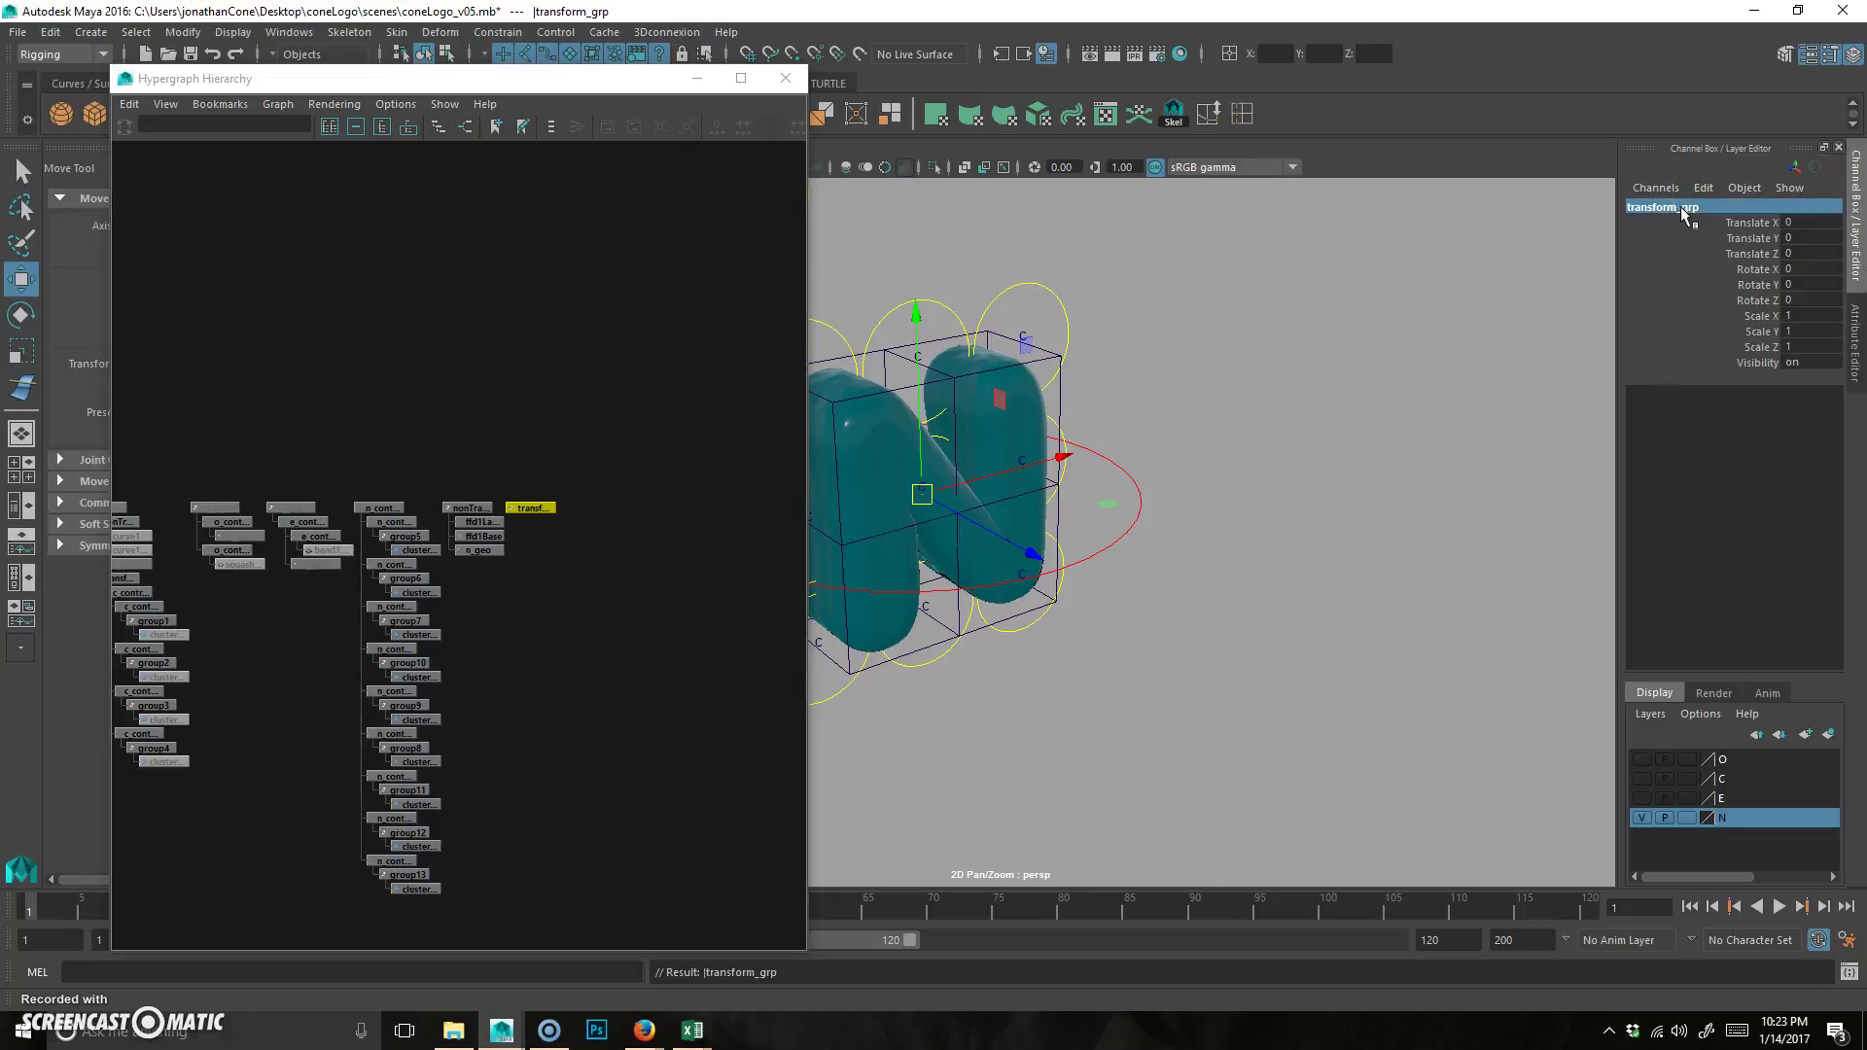
- Parent n_controllerMaster_crv with its whole controller hierarchy under the new transform_grp
{"action": "left_click", "coordinate": [379, 508]}
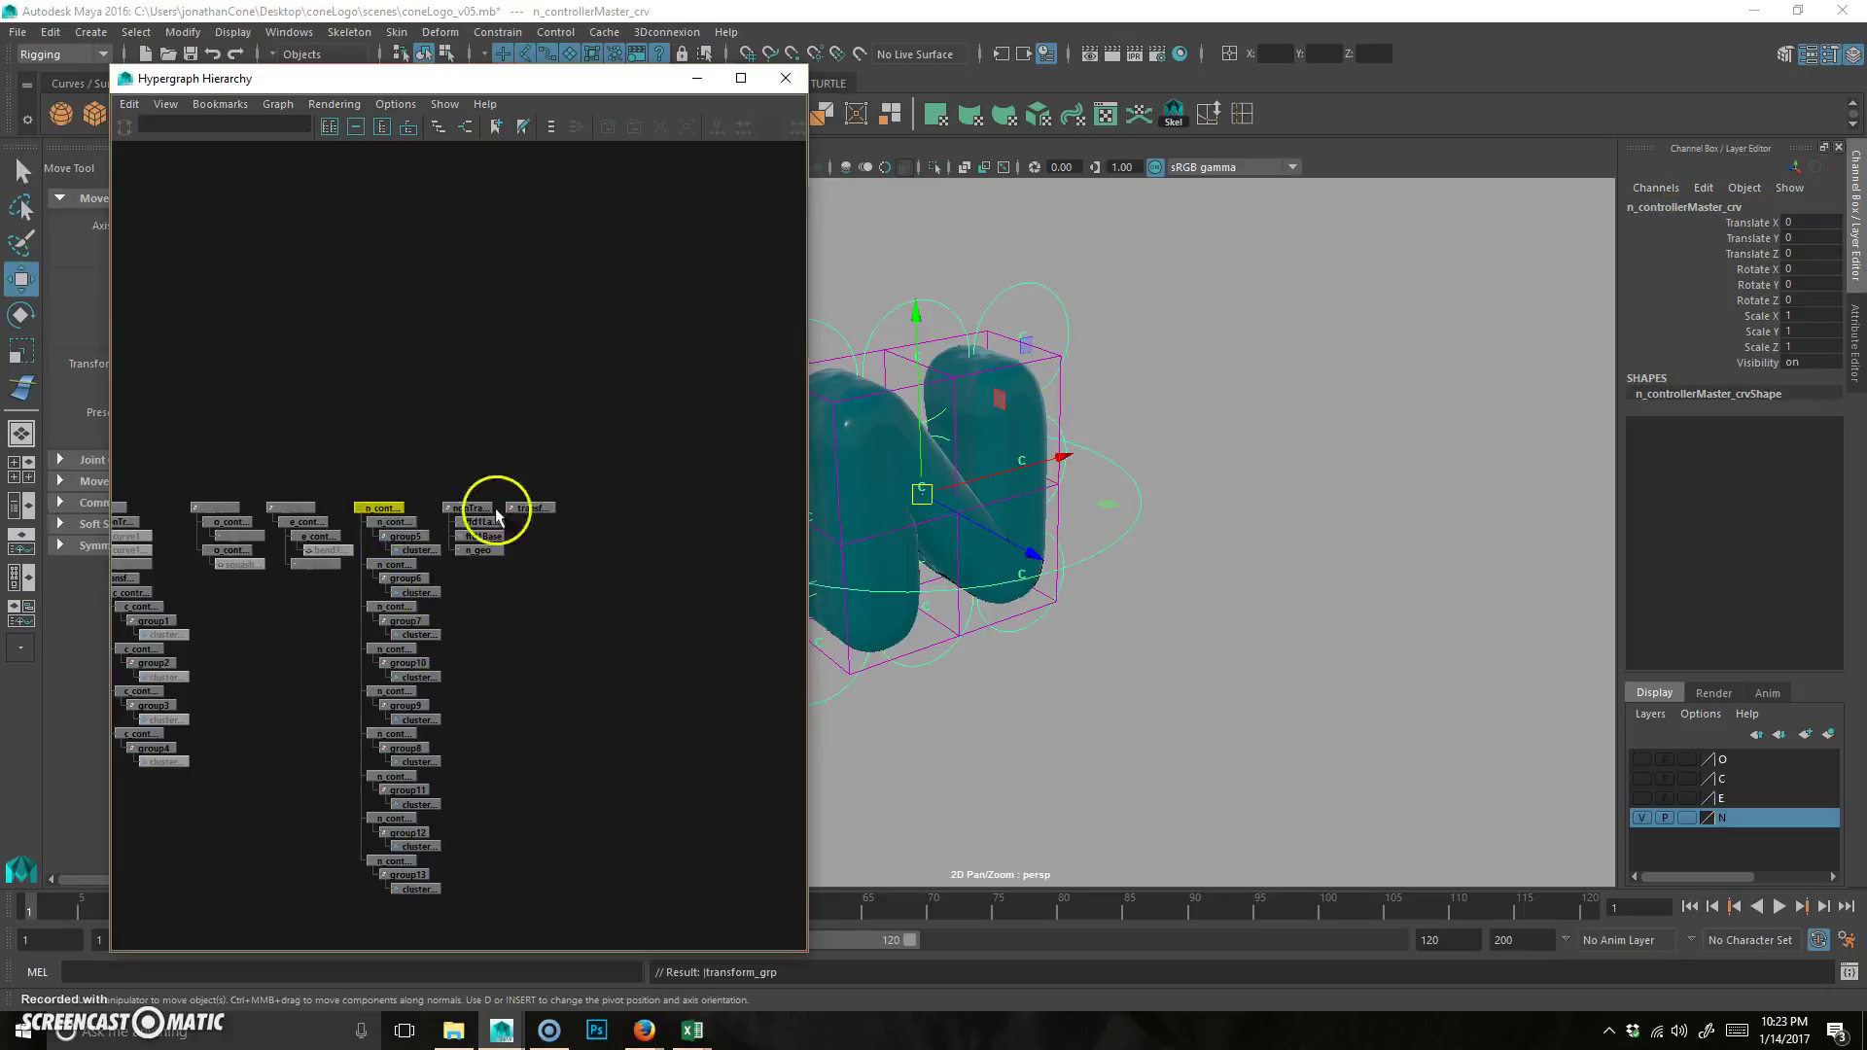
{"action": "left_click", "coordinate": [532, 508], "text": "shift"}
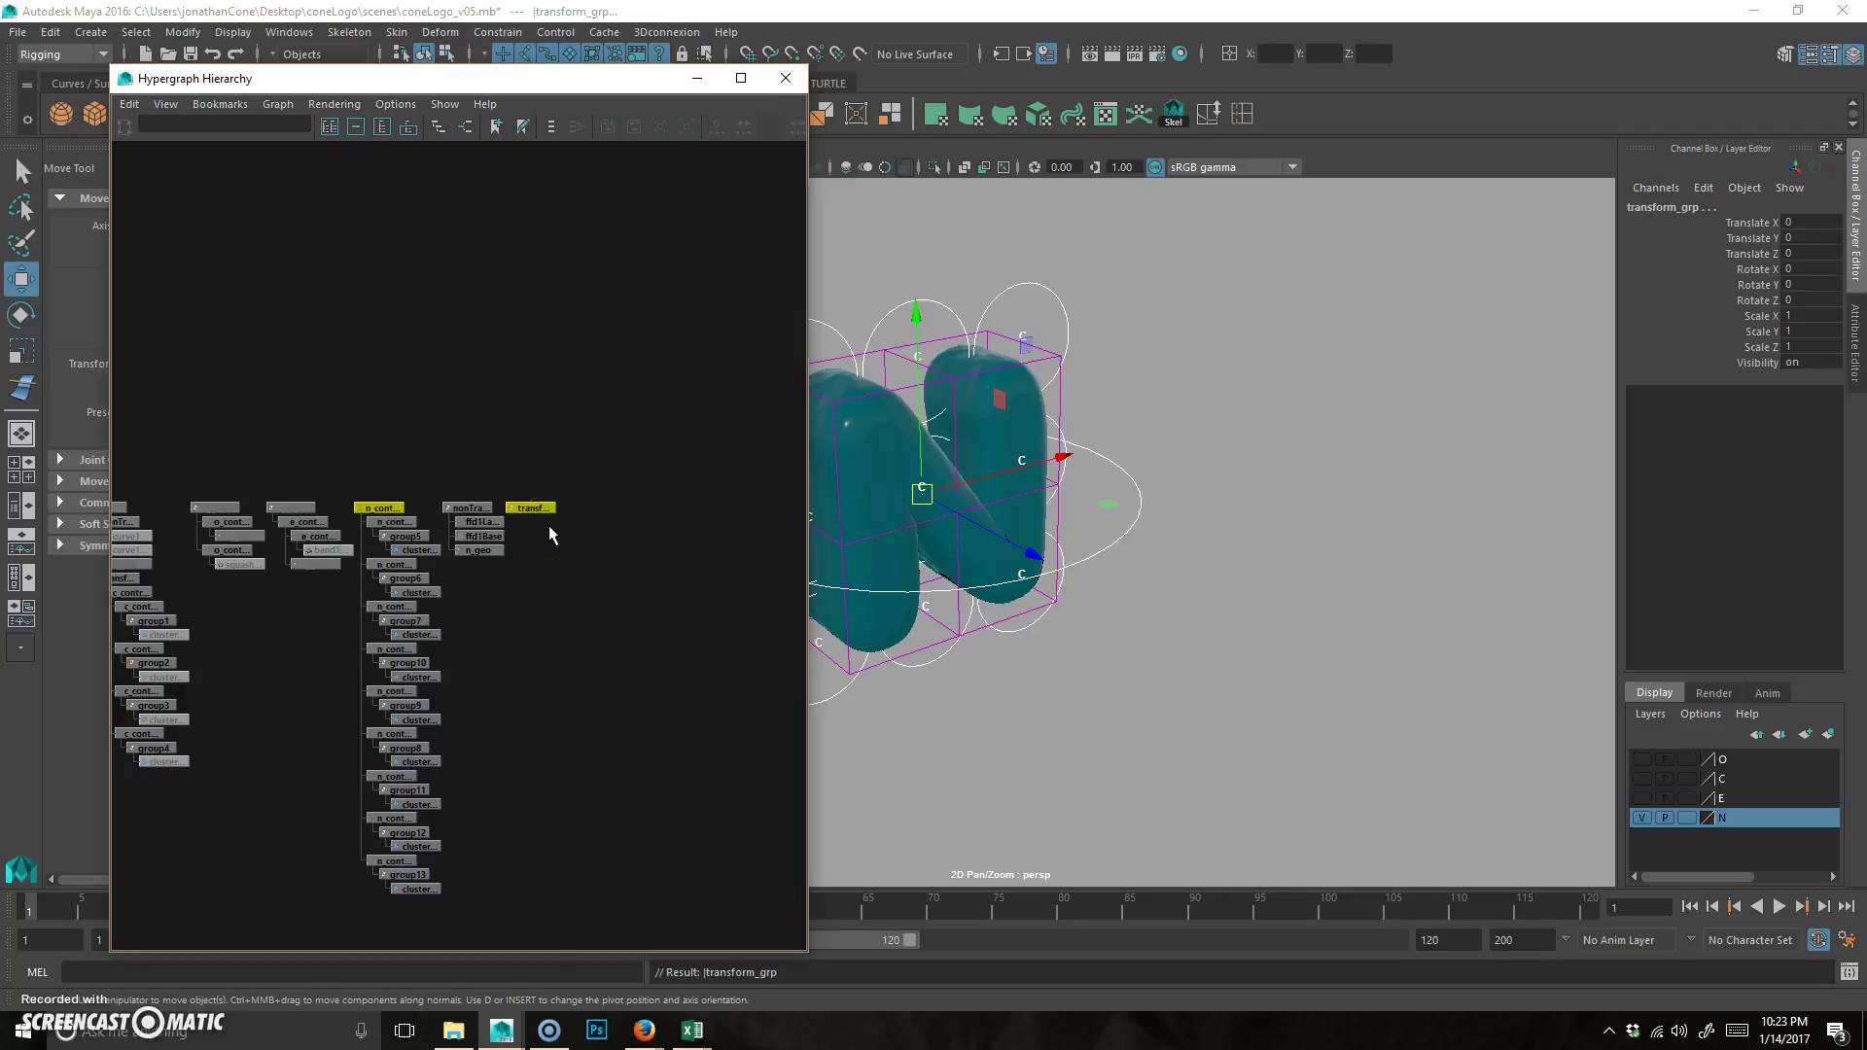
{"action": "key", "text": "p"}
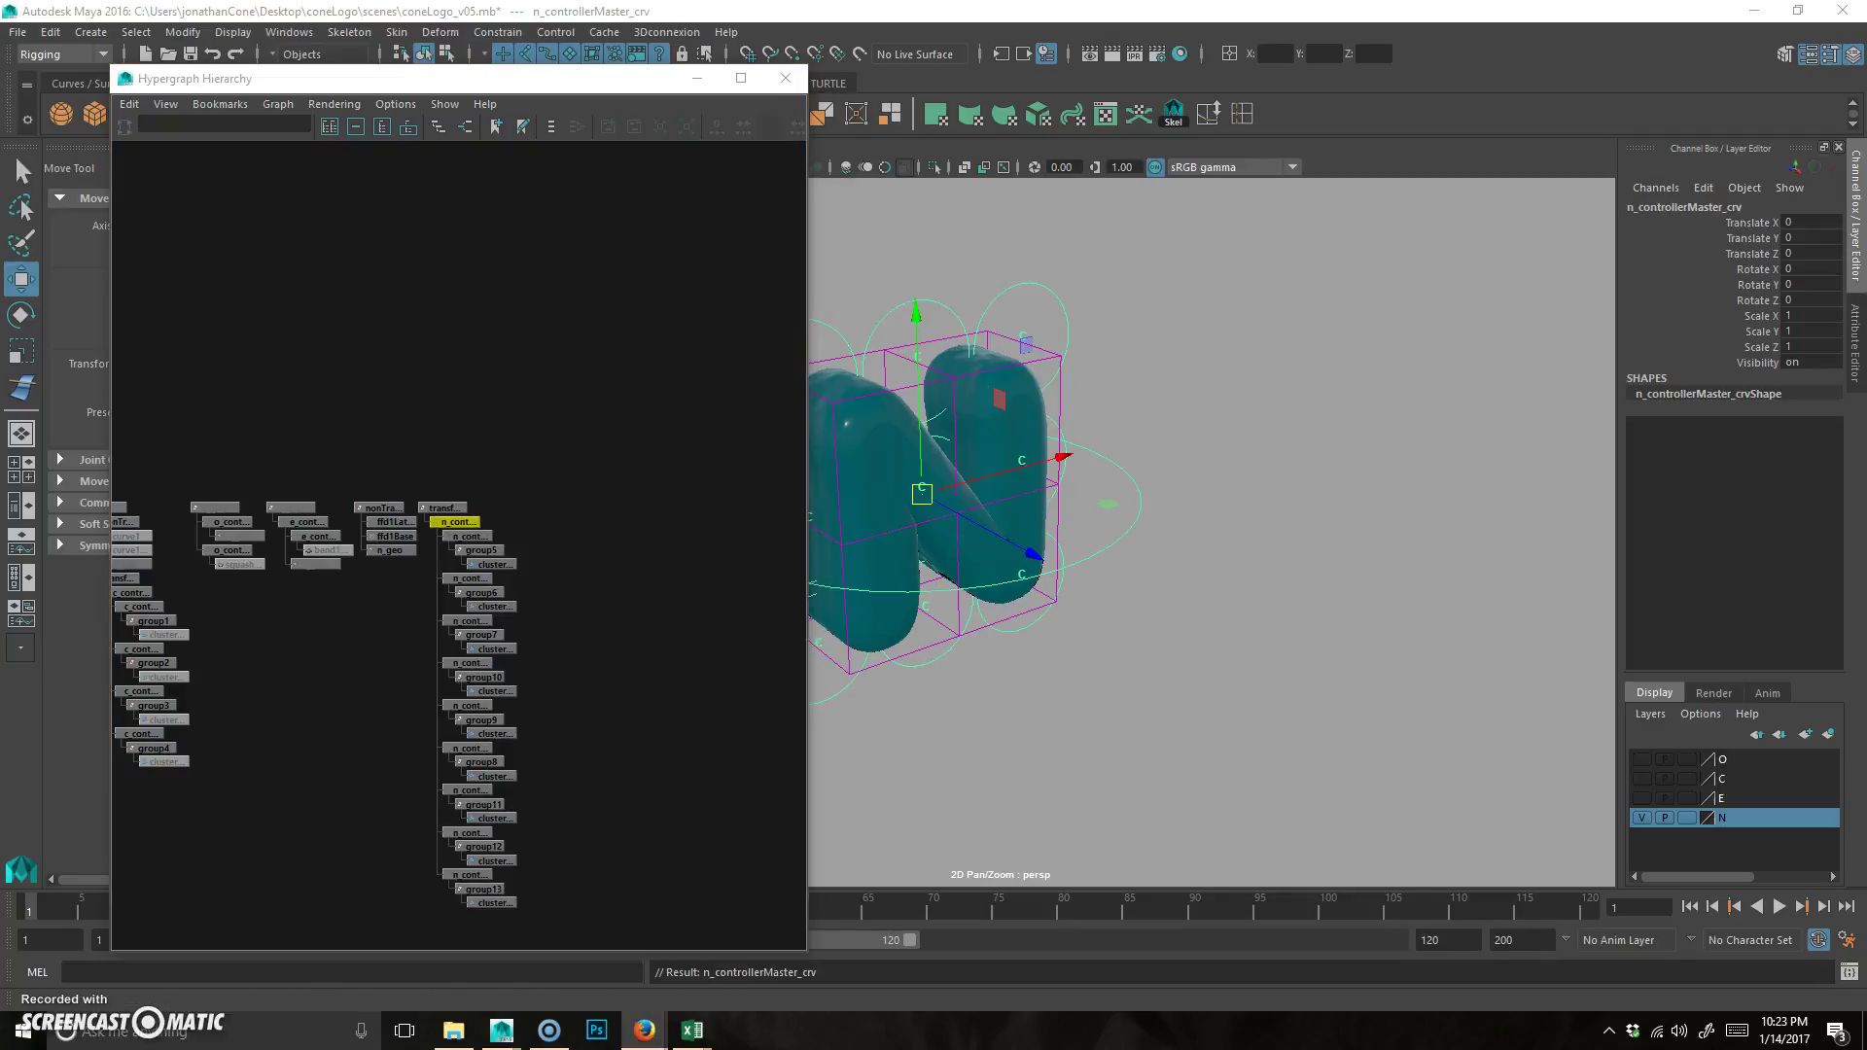
- Group the N's nonTransform_grp and transform_grp together and rename the new parent group n_grp
{"action": "left_click", "coordinate": [491, 475]}
{"action": "scroll", "coordinate": [375, 534], "scroll_direction": "up", "scroll_amount": 5}
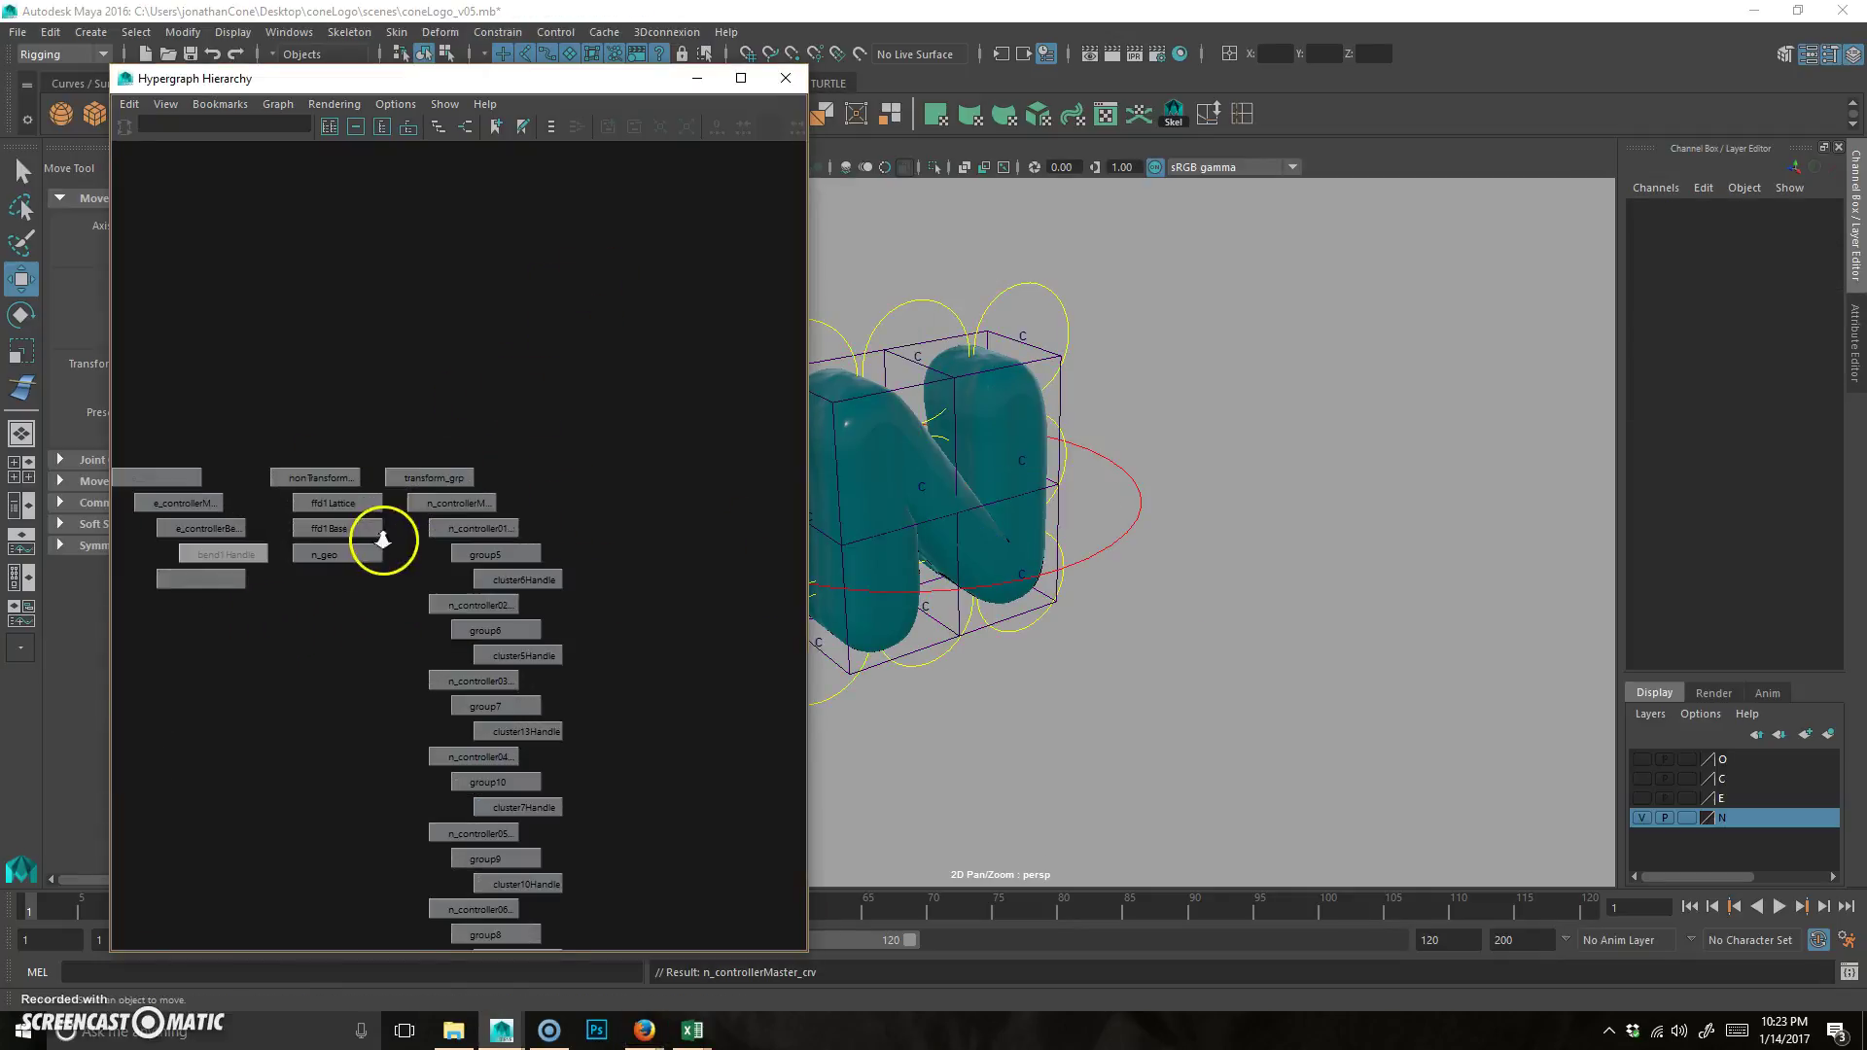
{"action": "left_click_drag", "start_coordinate": [397, 435], "coordinate": [577, 499]}
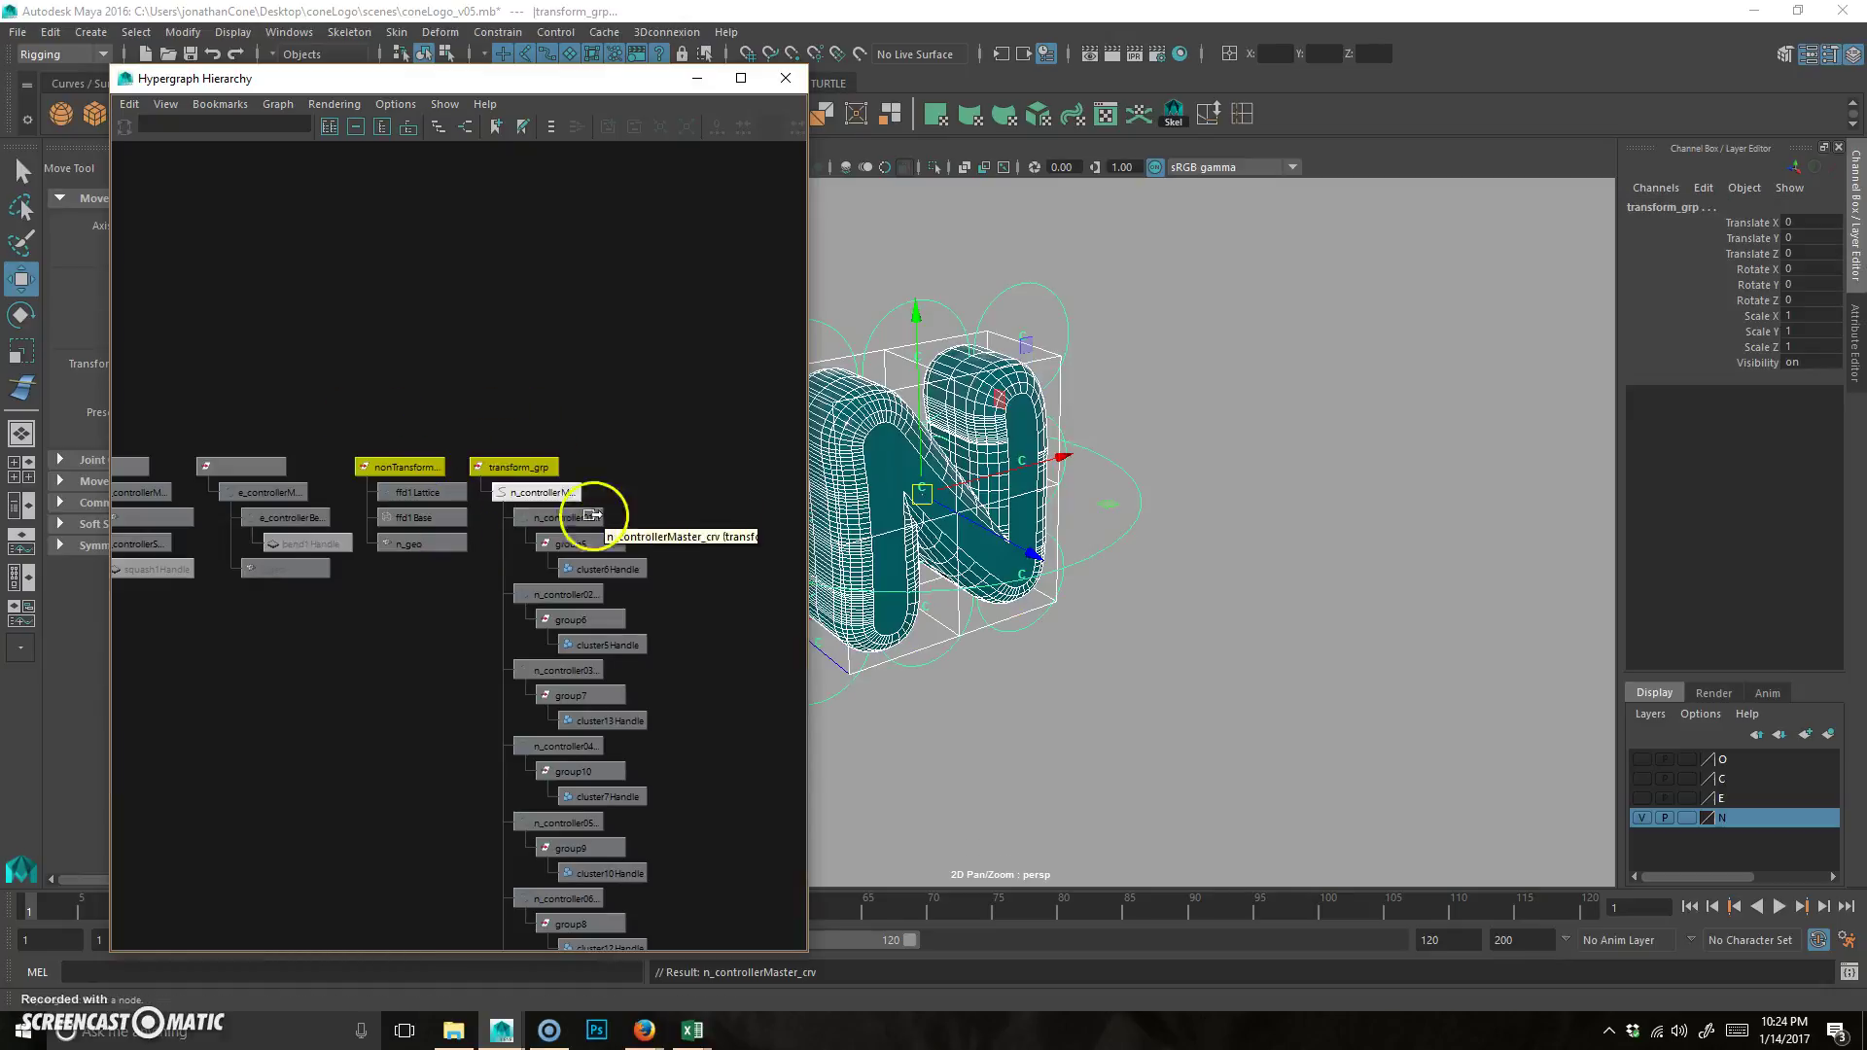
{"action": "key", "text": "ctrl+g"}
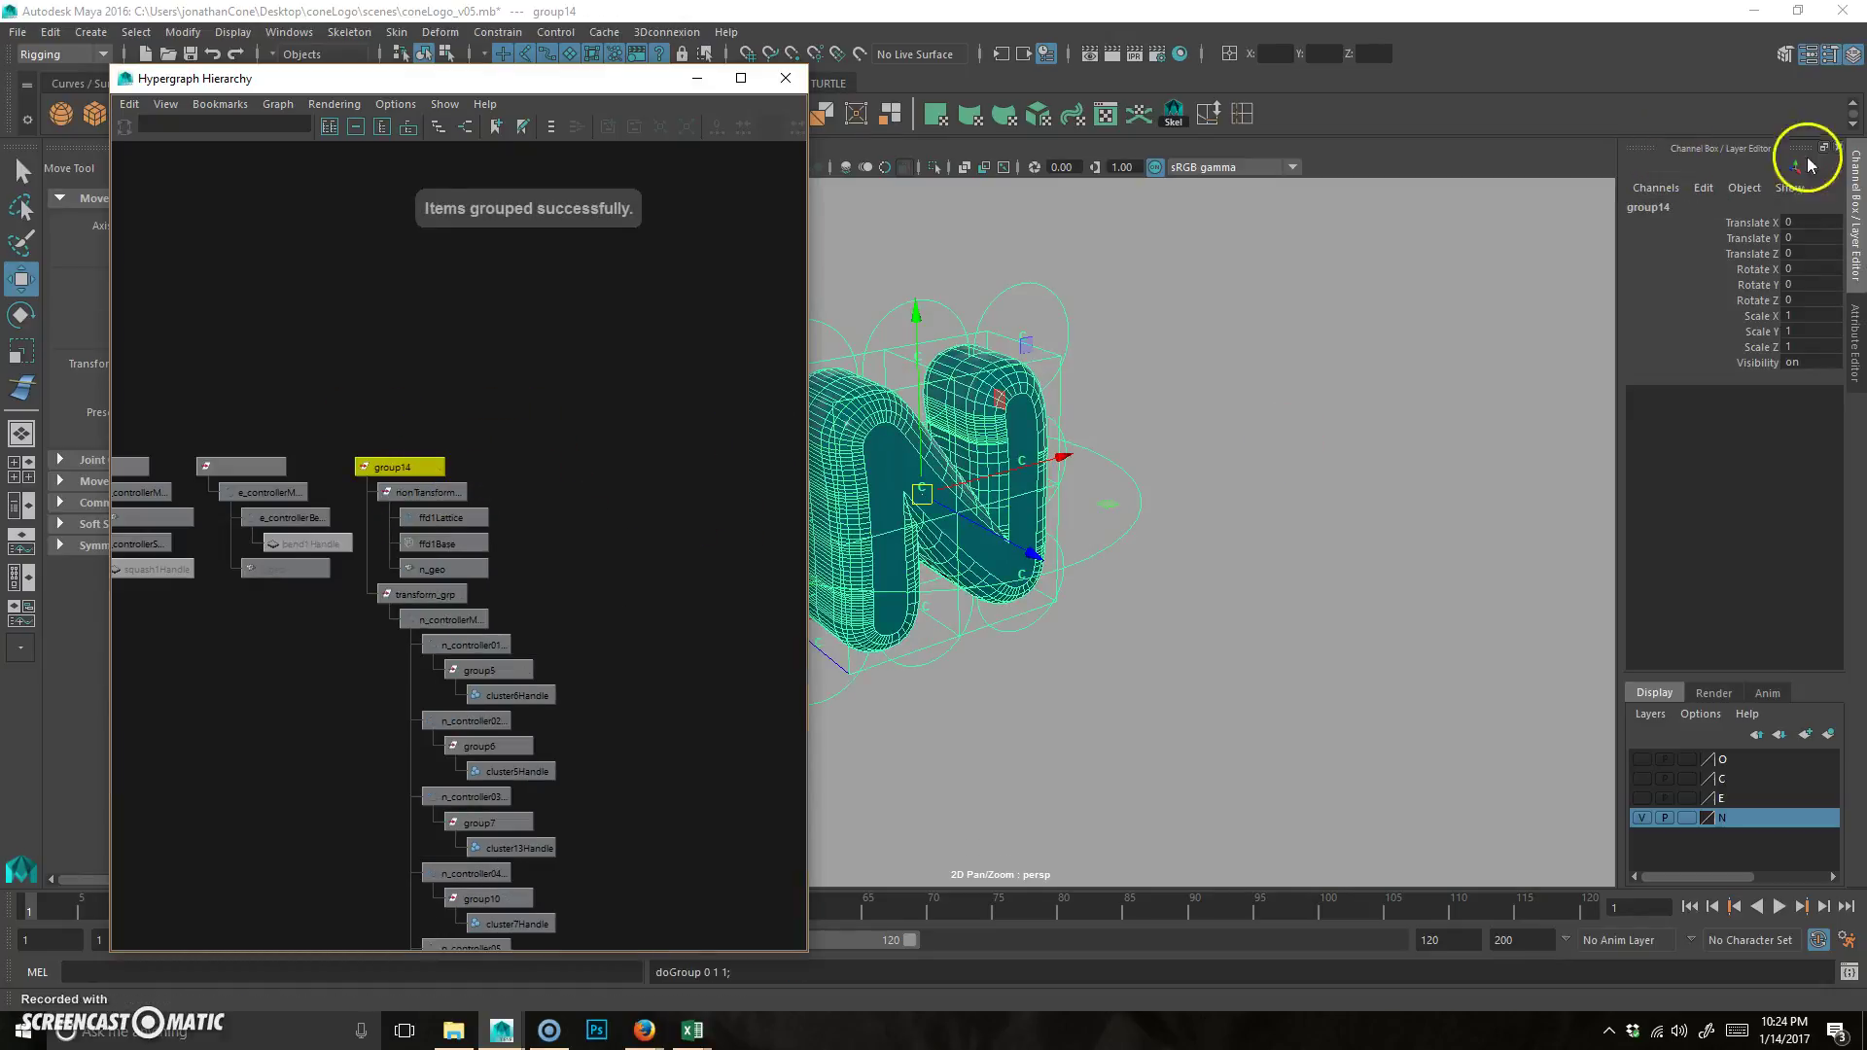
{"action": "left_click", "coordinate": [1668, 222]}
{"action": "double_click", "coordinate": [1652, 208]}
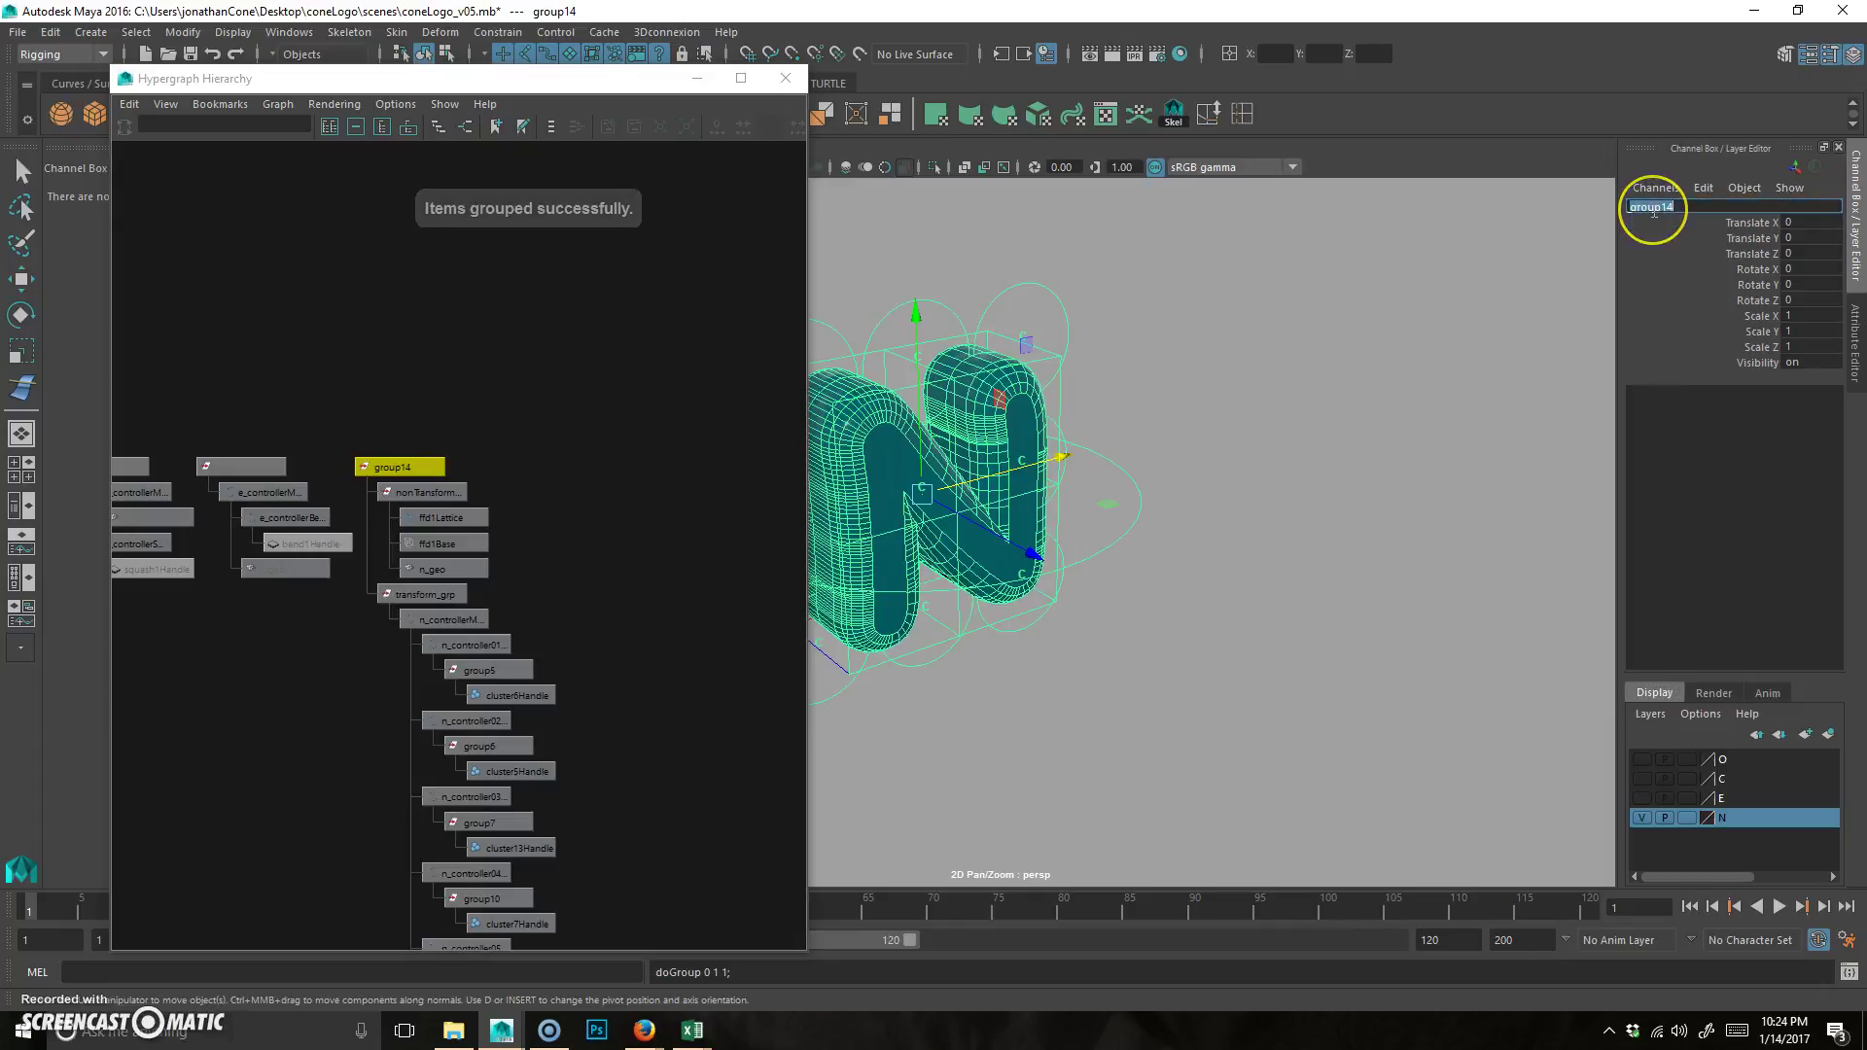
{"action": "type", "text": "n"}
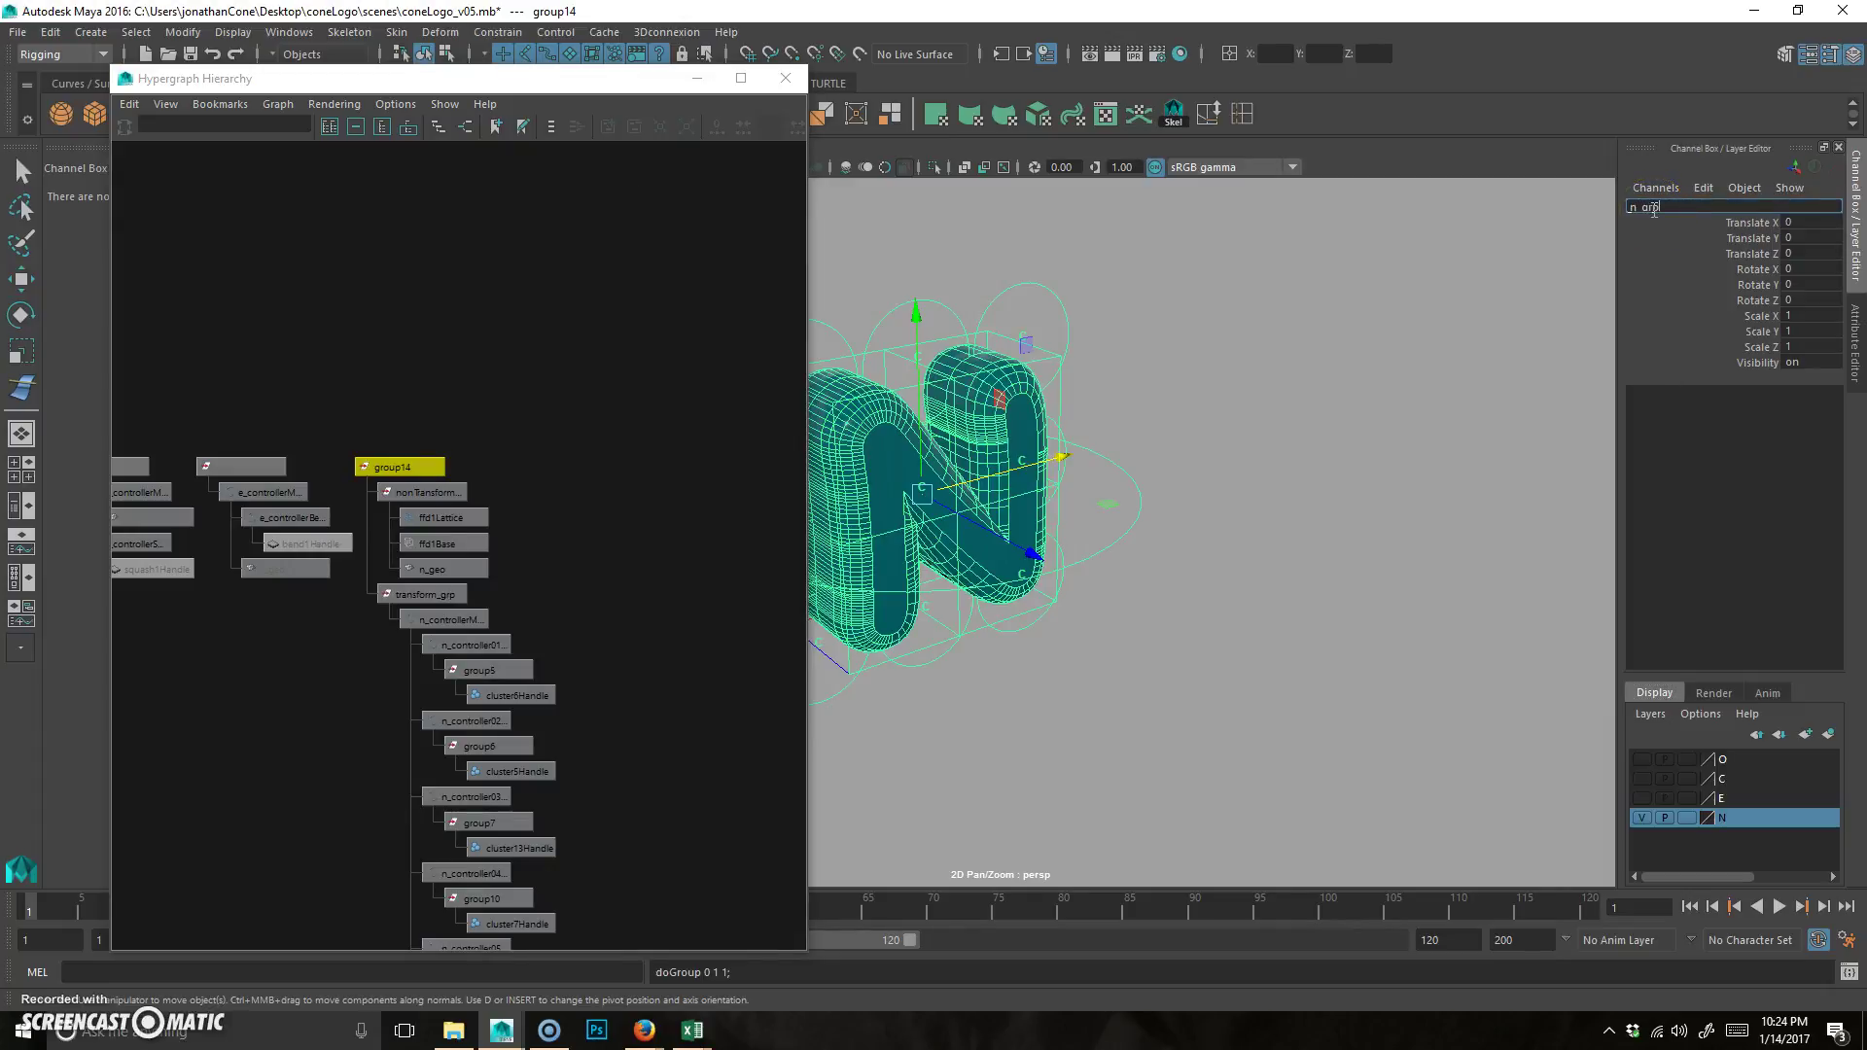
{"action": "type", "text": "_grp"}
{"action": "key", "text": "Return"}
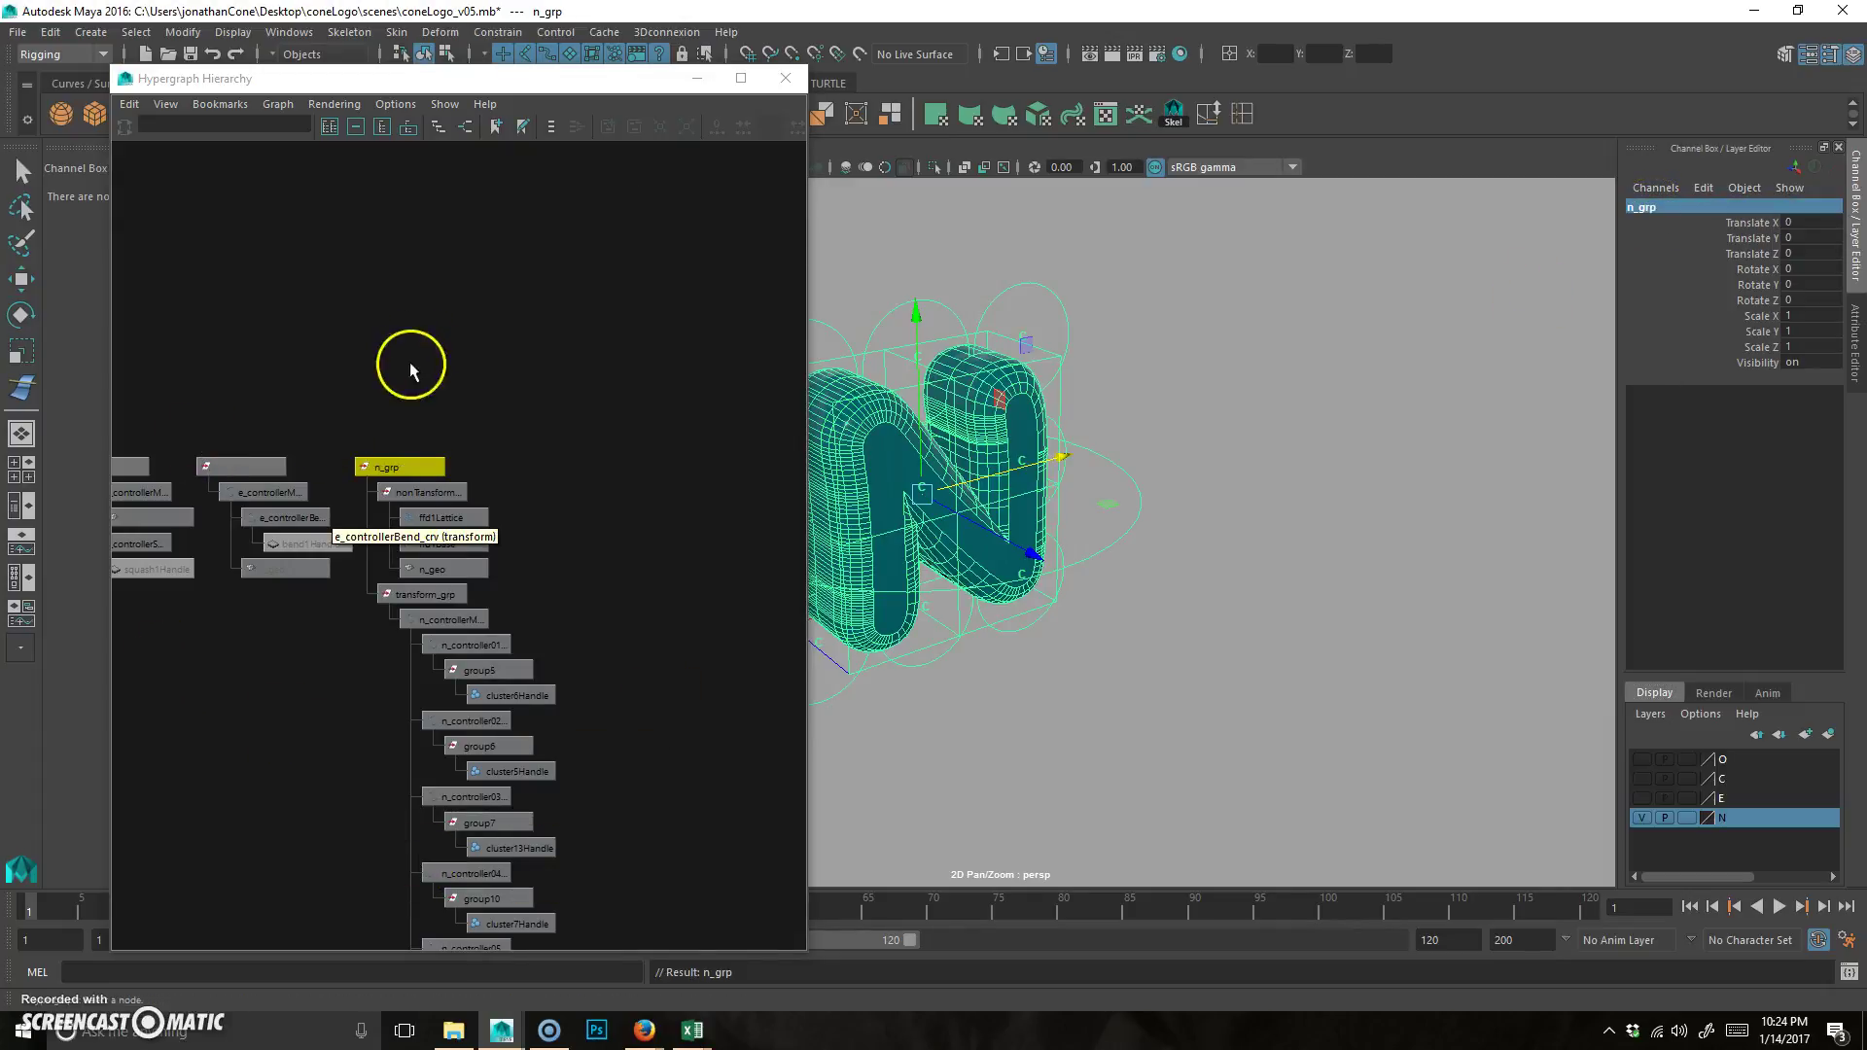
- Hide all nine cluster handles under the N controllers, and hide the ffd1Lattice around the letter
{"action": "scroll", "coordinate": [612, 824], "scroll_direction": "down", "scroll_amount": 4}
{"action": "middle_click_drag", "start_coordinate": [551, 778], "coordinate": [552, 651], "text": "alt"}
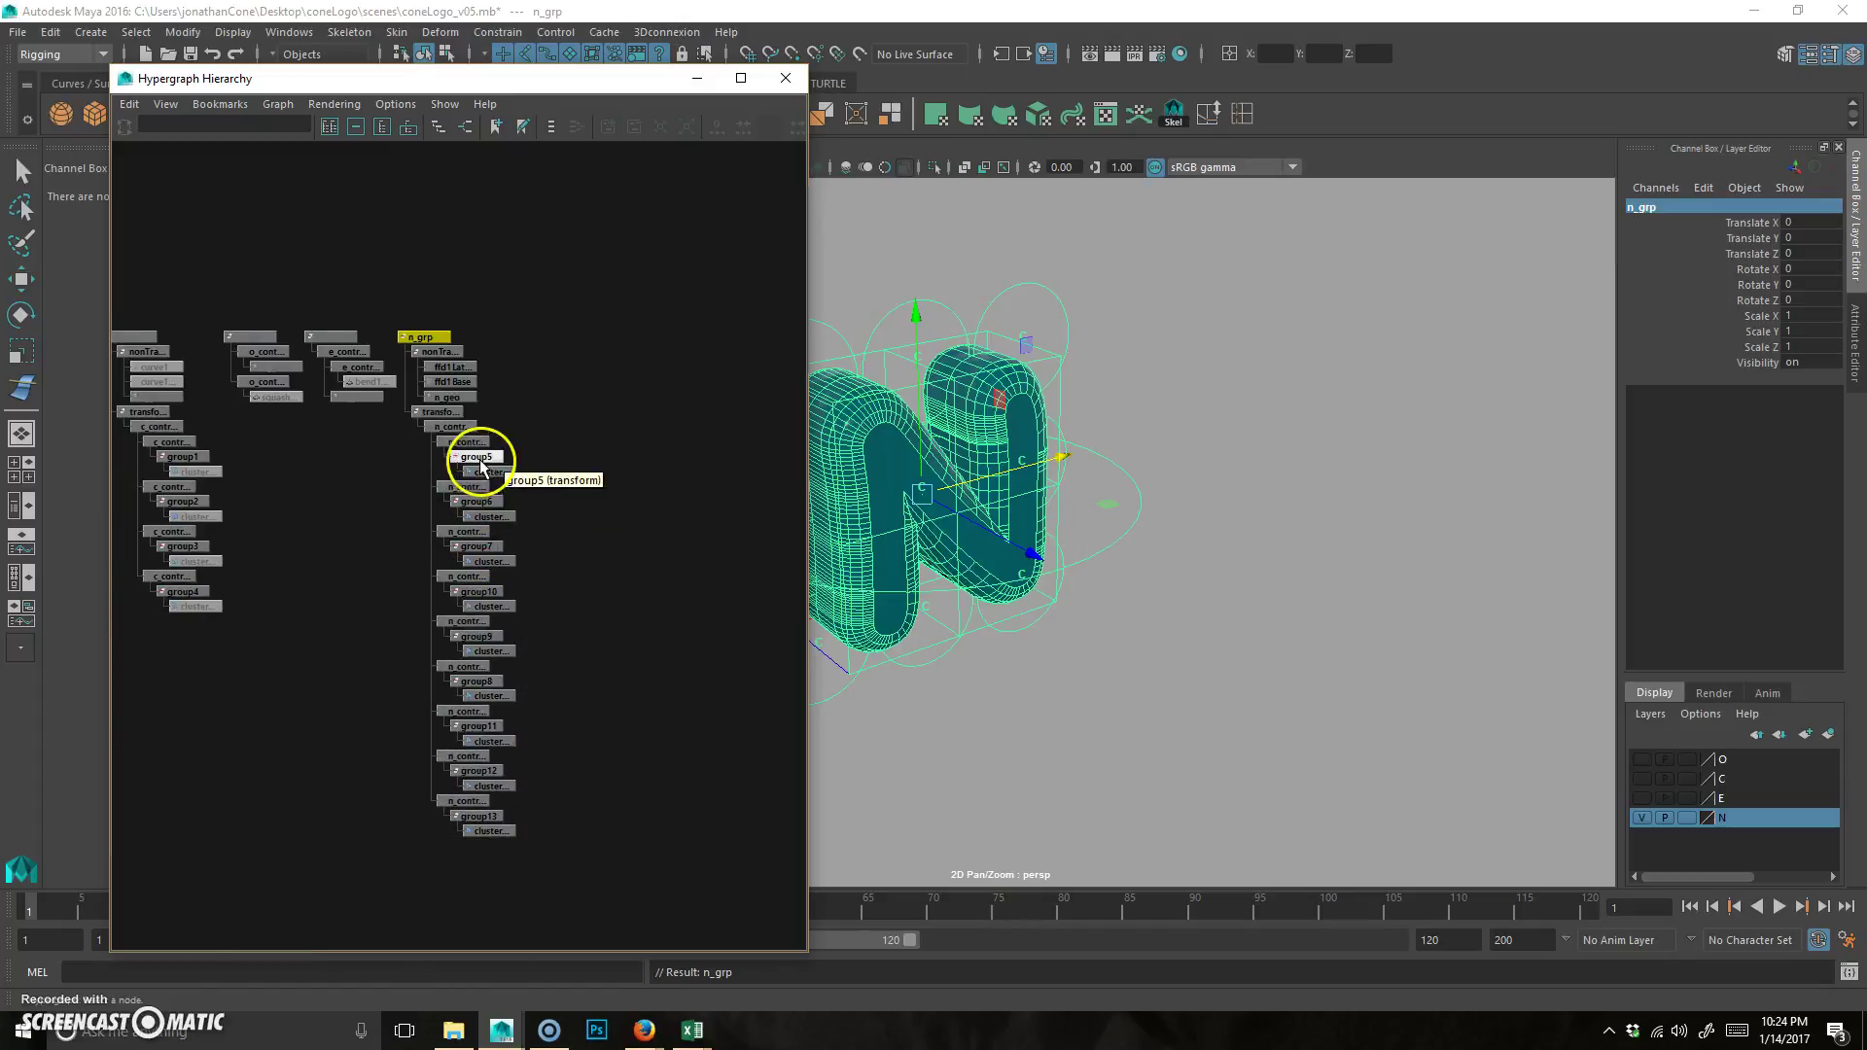
{"action": "middle_click_drag", "start_coordinate": [1221, 691], "coordinate": [1259, 643], "text": "alt"}
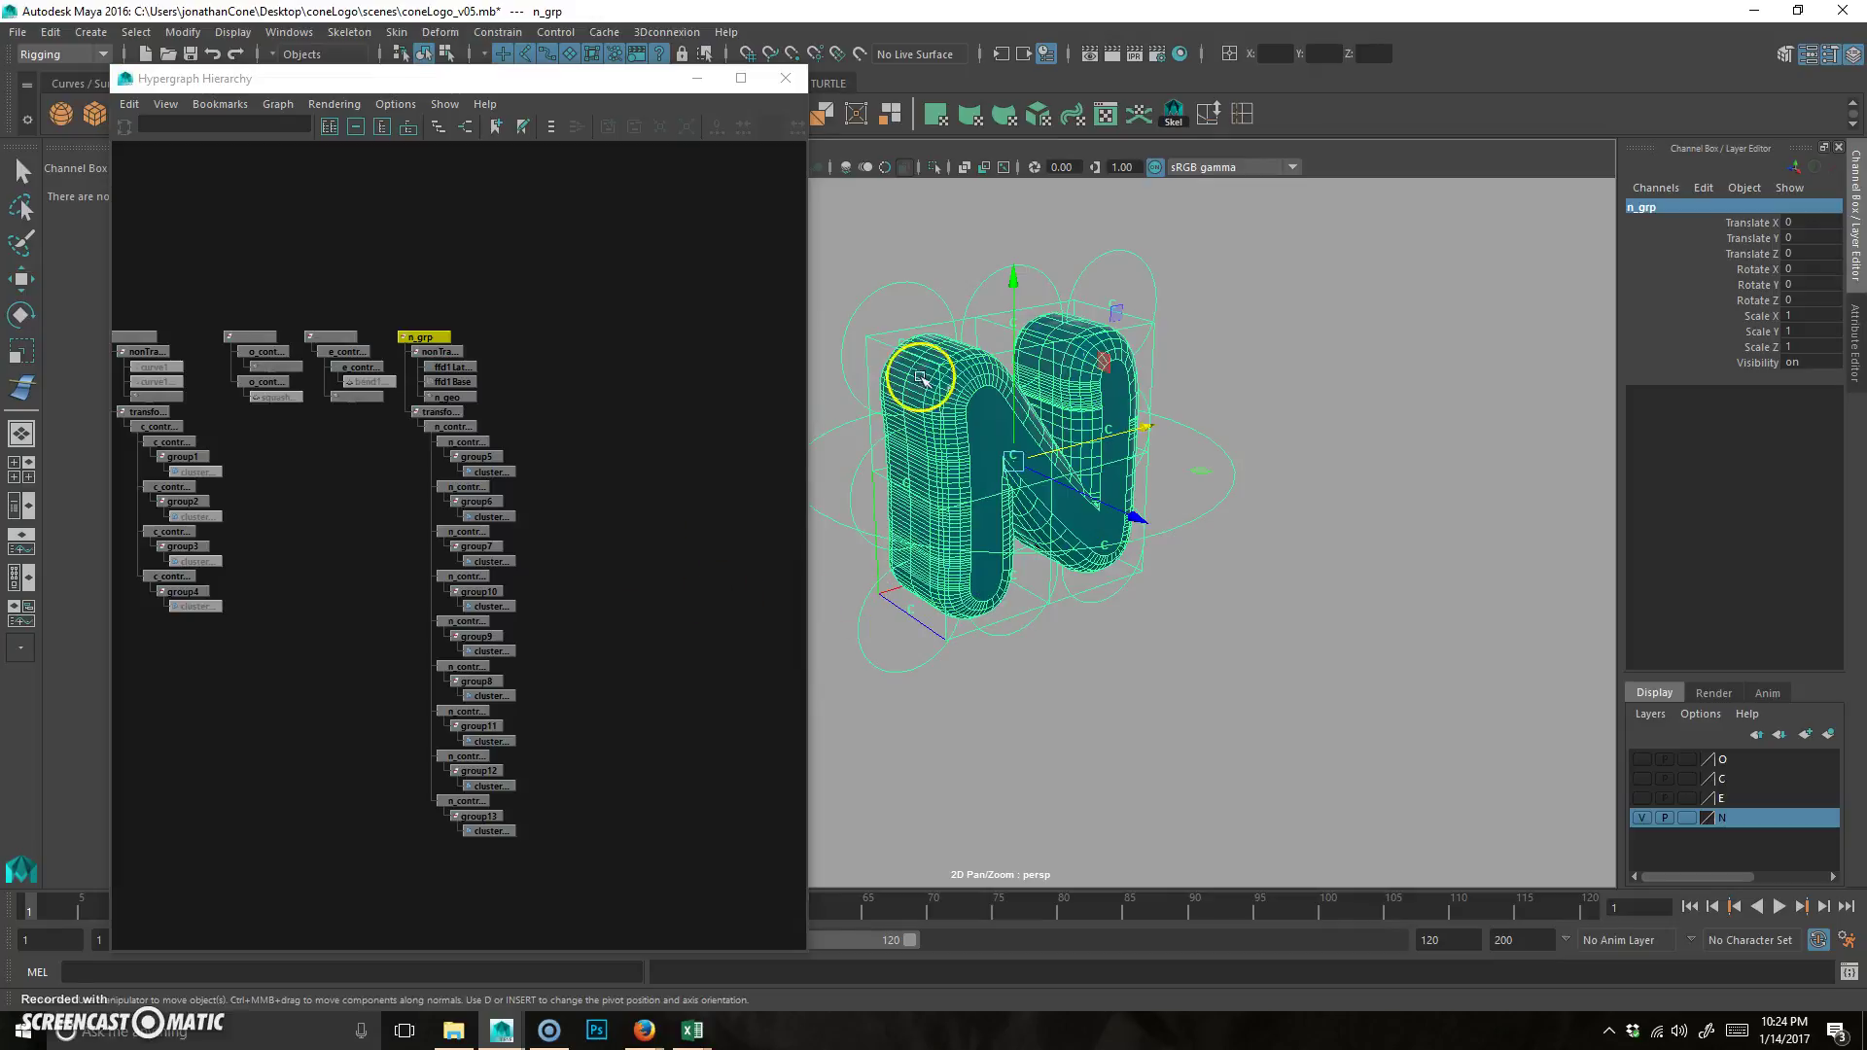
{"action": "left_click_drag", "start_coordinate": [617, 352], "coordinate": [506, 892]}
{"action": "key", "text": "w"}
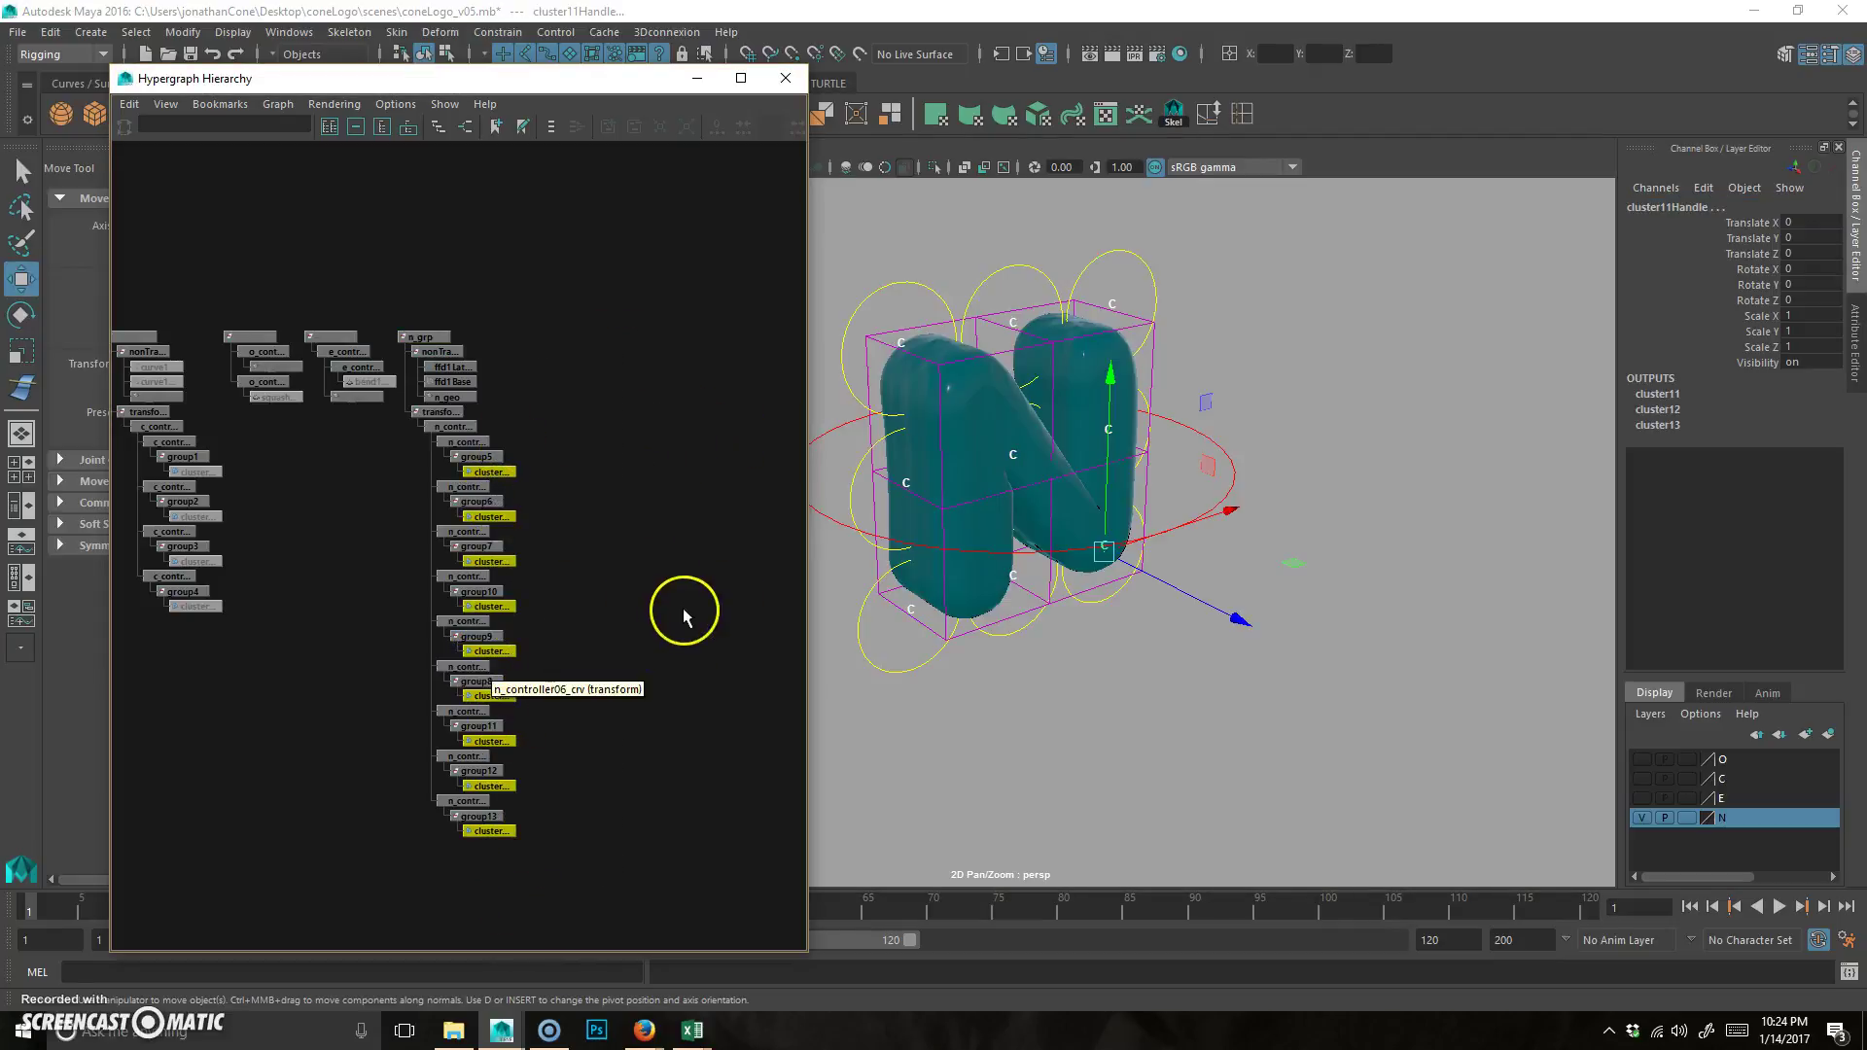
{"action": "key", "text": "ctrl+h"}
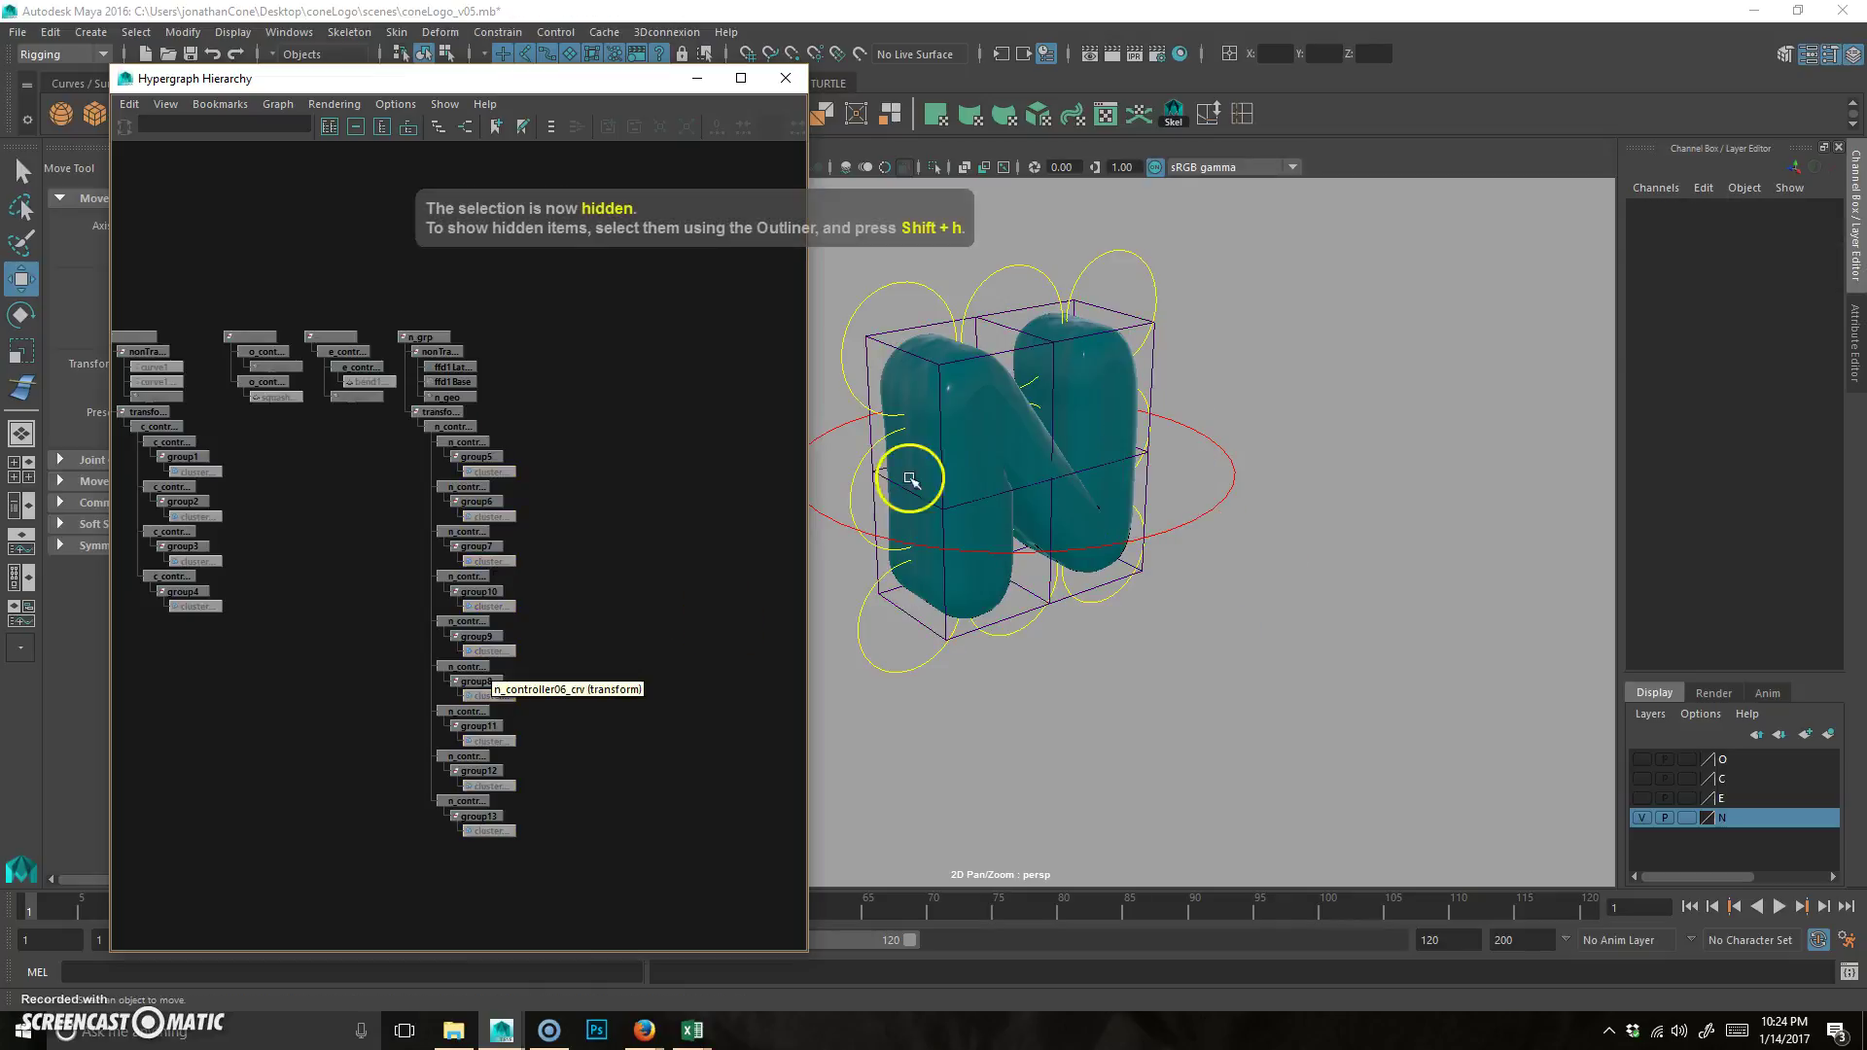
{"action": "left_click", "coordinate": [953, 316]}
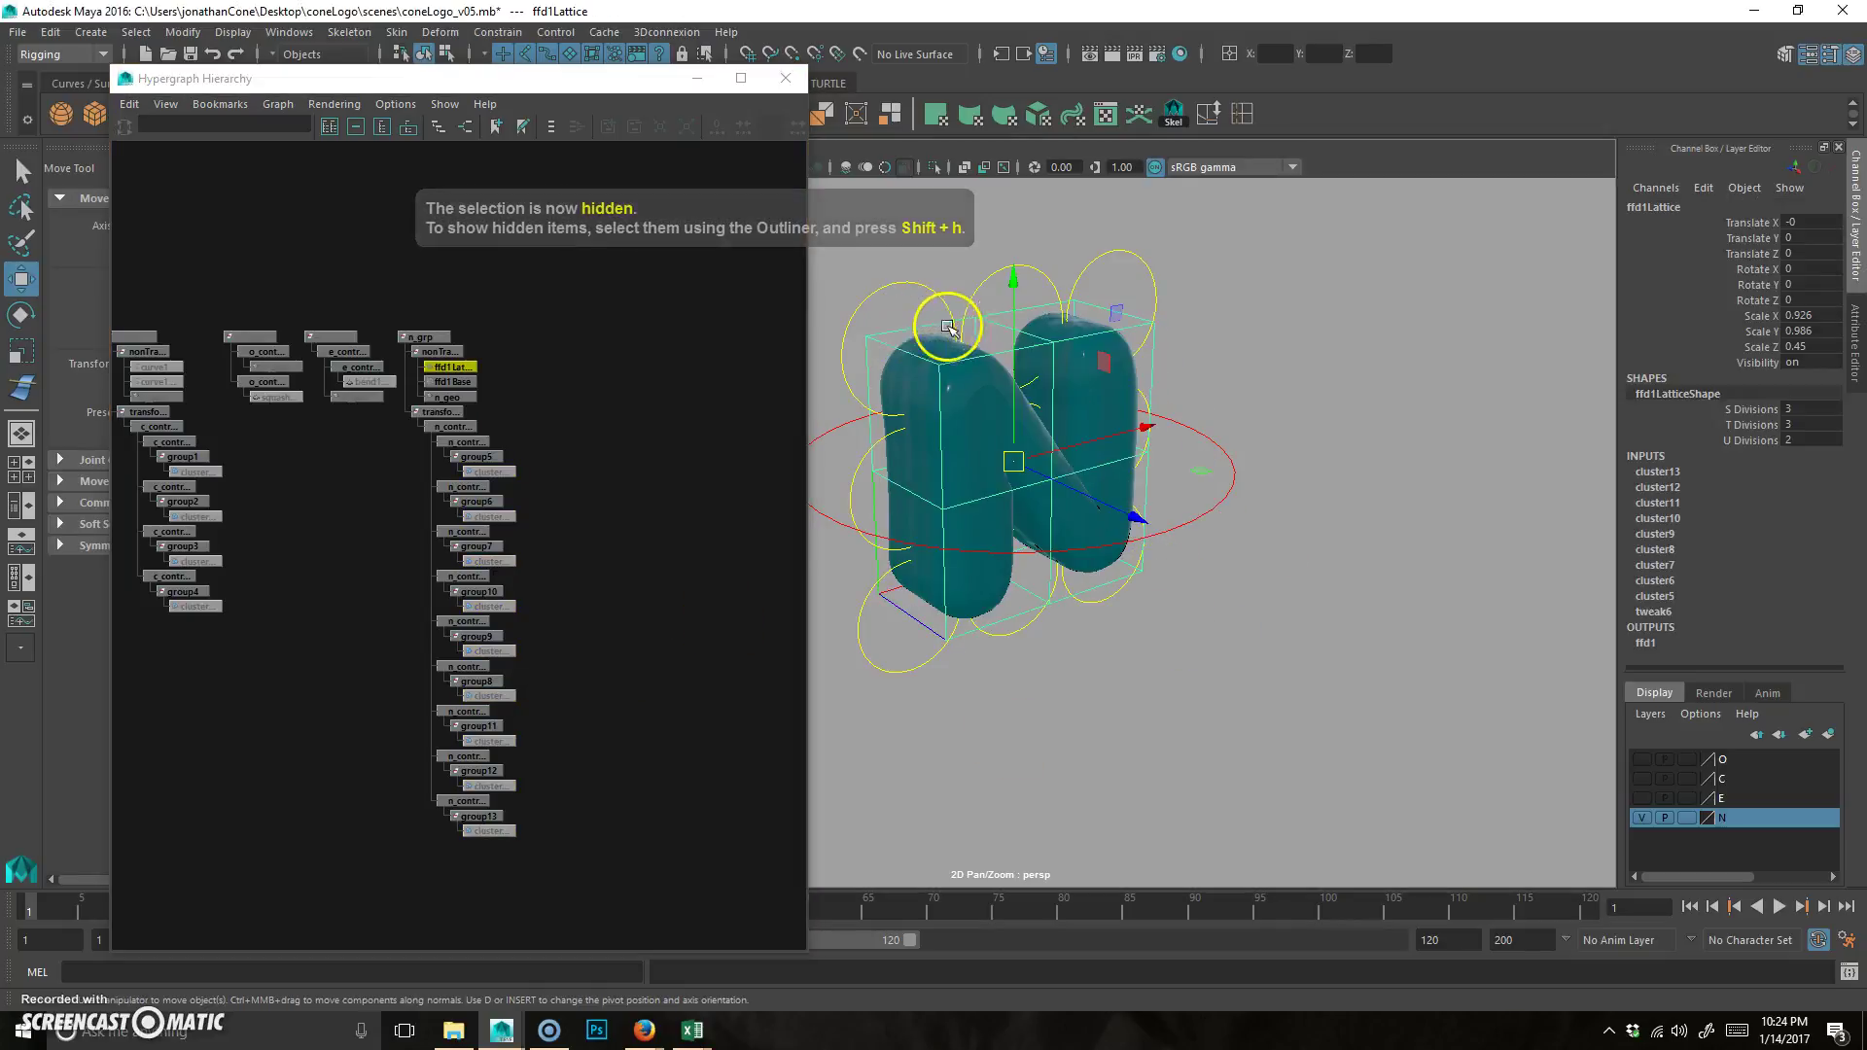
{"action": "key", "text": "ctrl+h"}
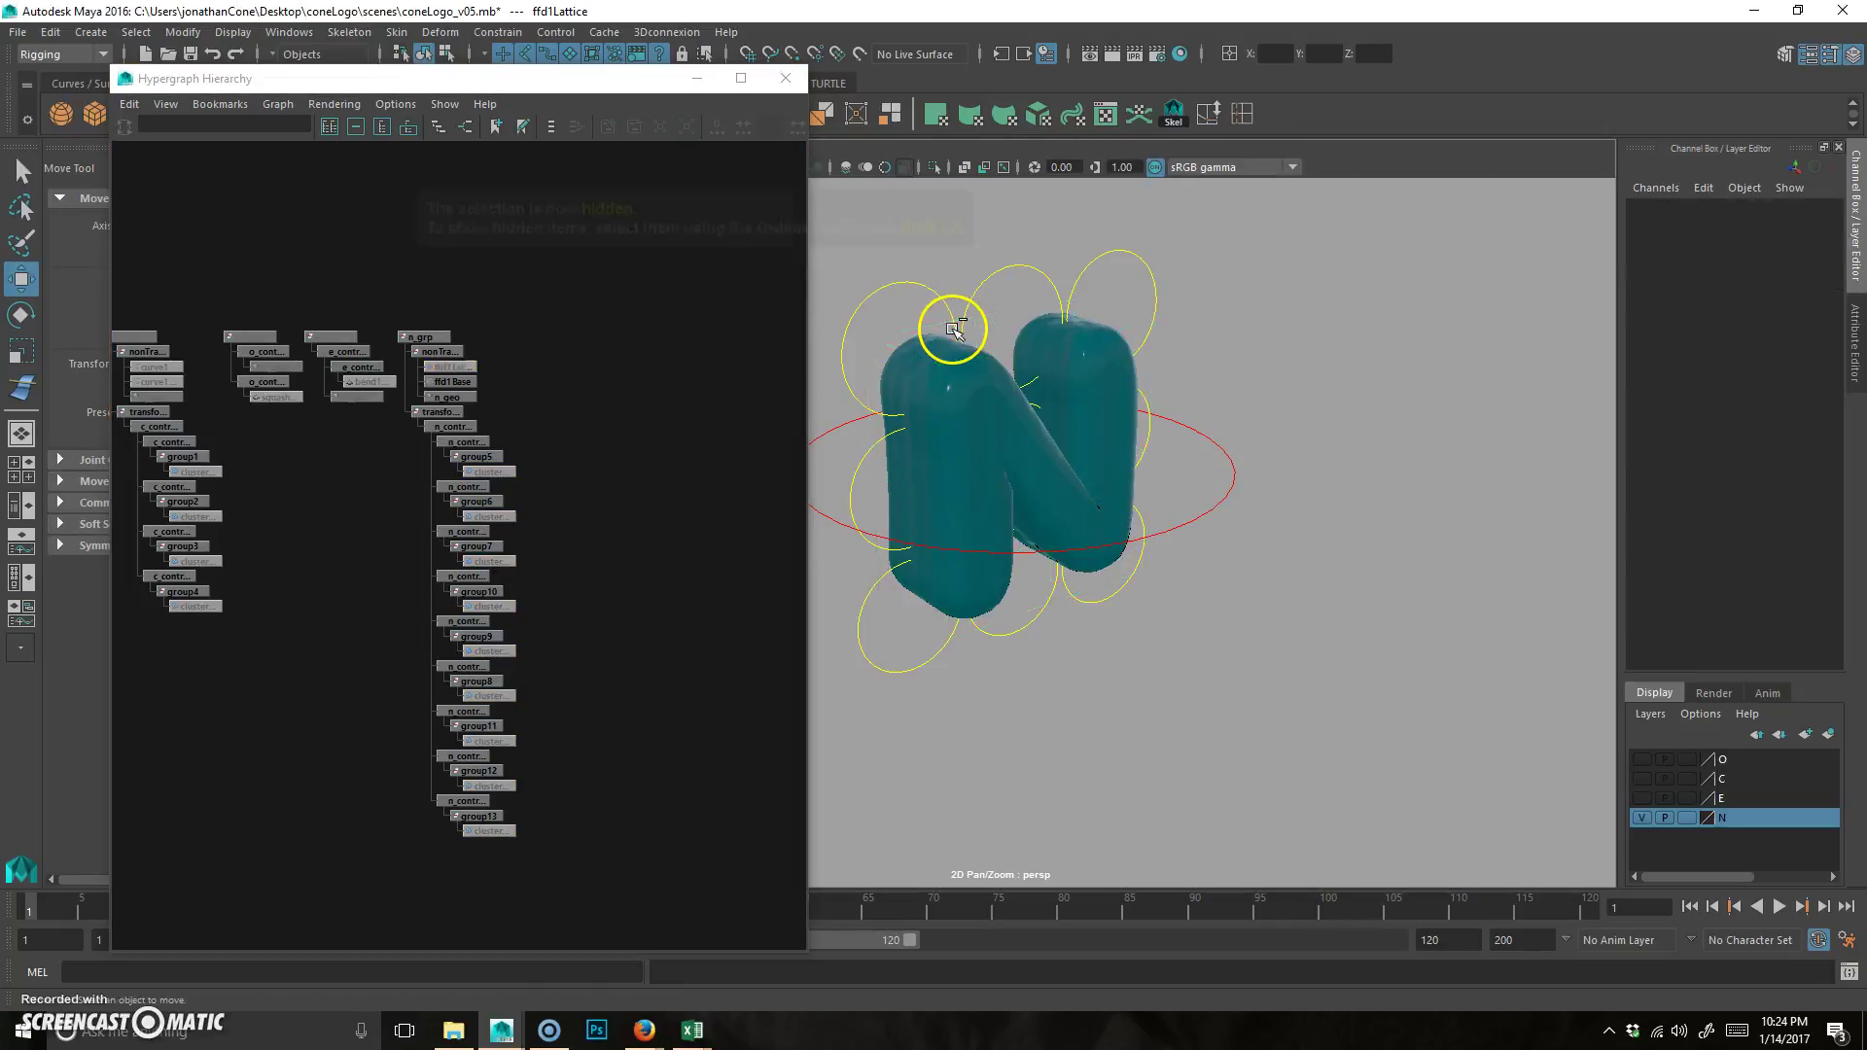
- Test n_controller03_crv by moving it to deform the letter's upper corner, and undo each move
{"action": "left_click", "coordinate": [1123, 309]}
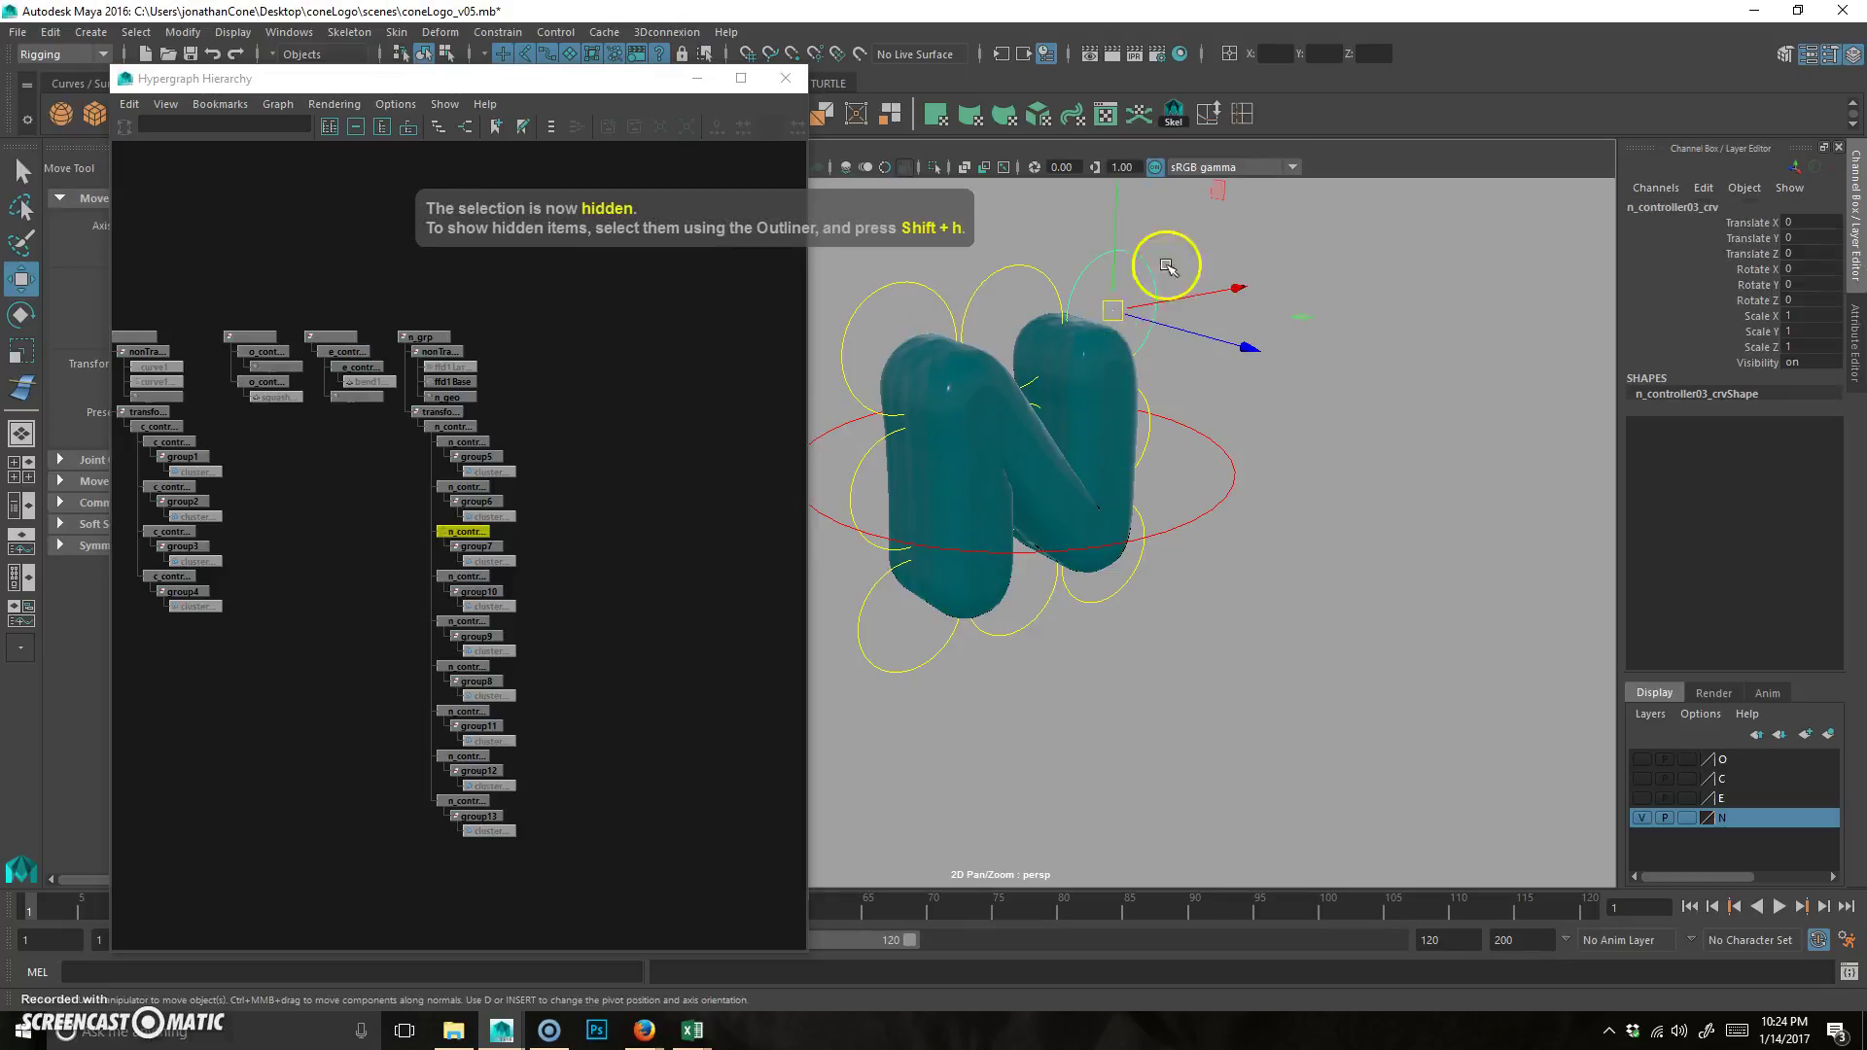
{"action": "left_click_drag", "start_coordinate": [1117, 301], "coordinate": [1208, 287]}
{"action": "key", "text": "ctrl+z"}
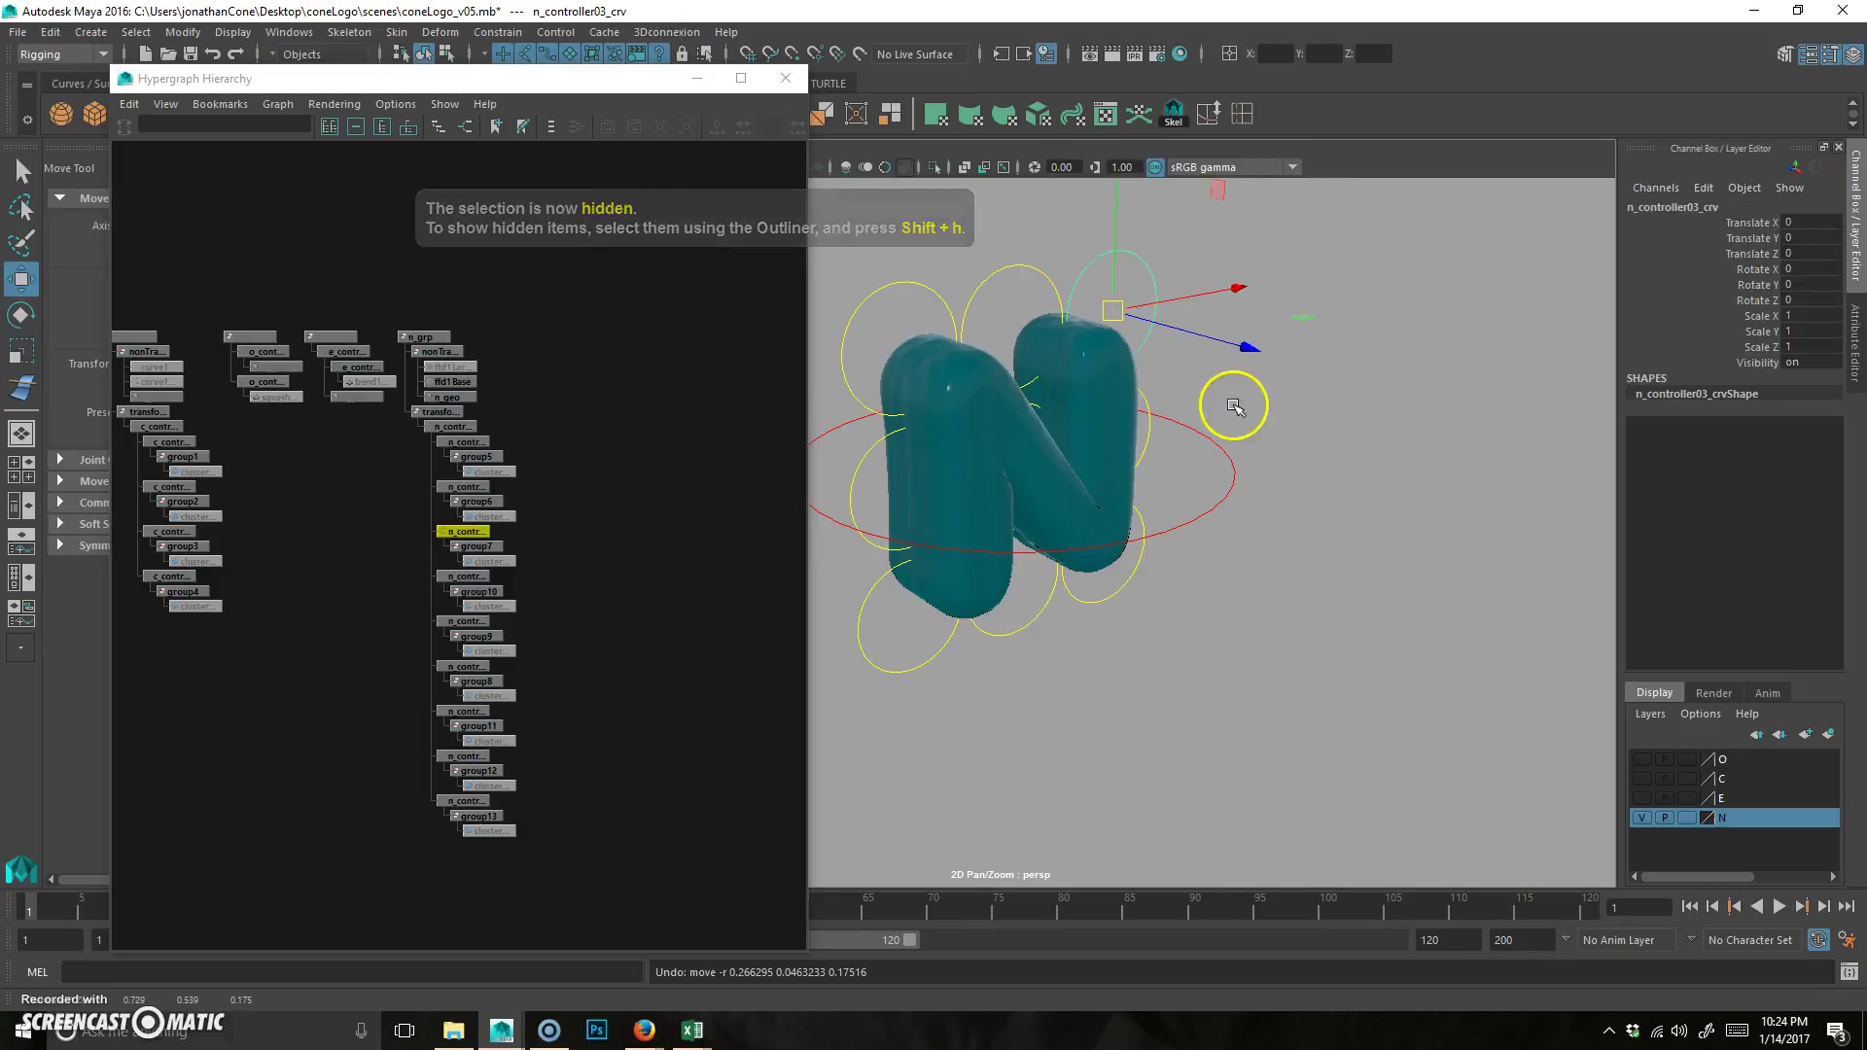
{"action": "mouse_move", "coordinate": [1123, 304]}
{"action": "left_mouse_down"}
{"action": "mouse_move", "coordinate": [1079, 250]}
{"action": "mouse_move", "coordinate": [1133, 250]}
{"action": "mouse_move", "coordinate": [1108, 275]}
{"action": "left_mouse_up"}
{"action": "key", "text": "ctrl+z"}
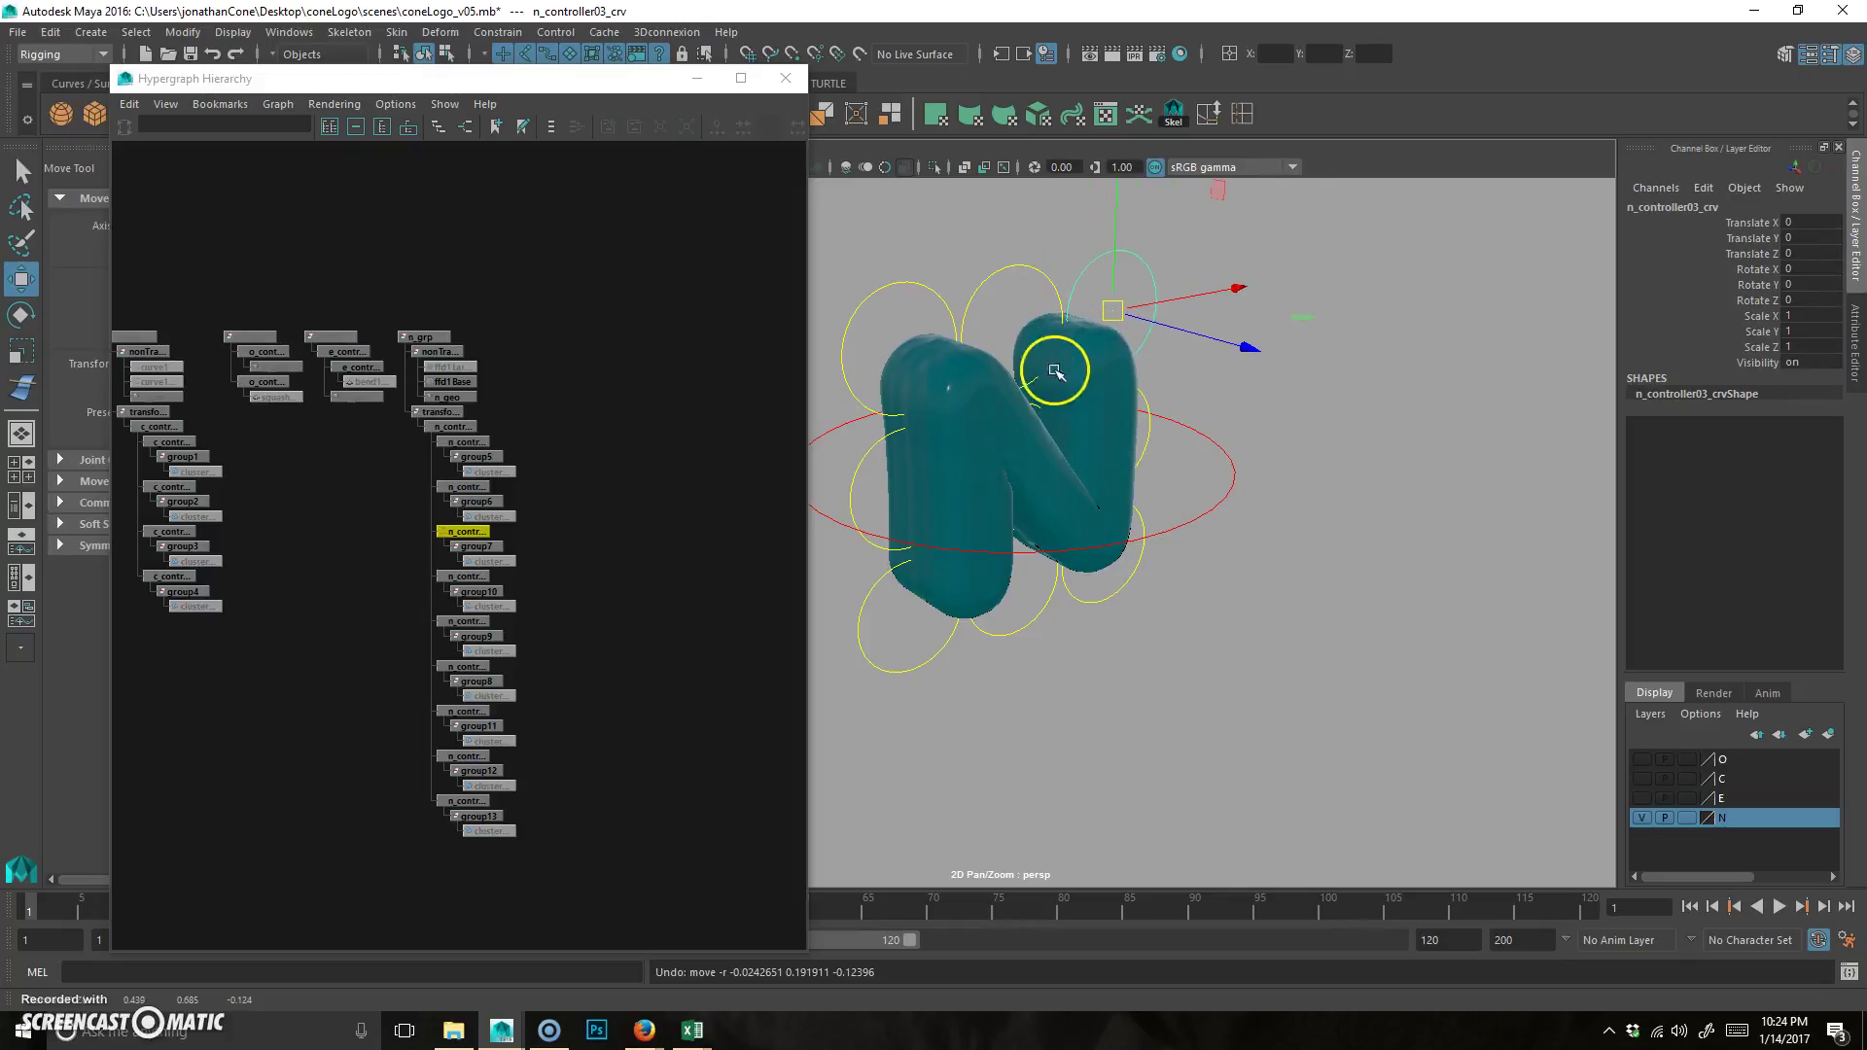
{"action": "scroll", "coordinate": [1254, 537], "scroll_direction": "down", "scroll_amount": 2}
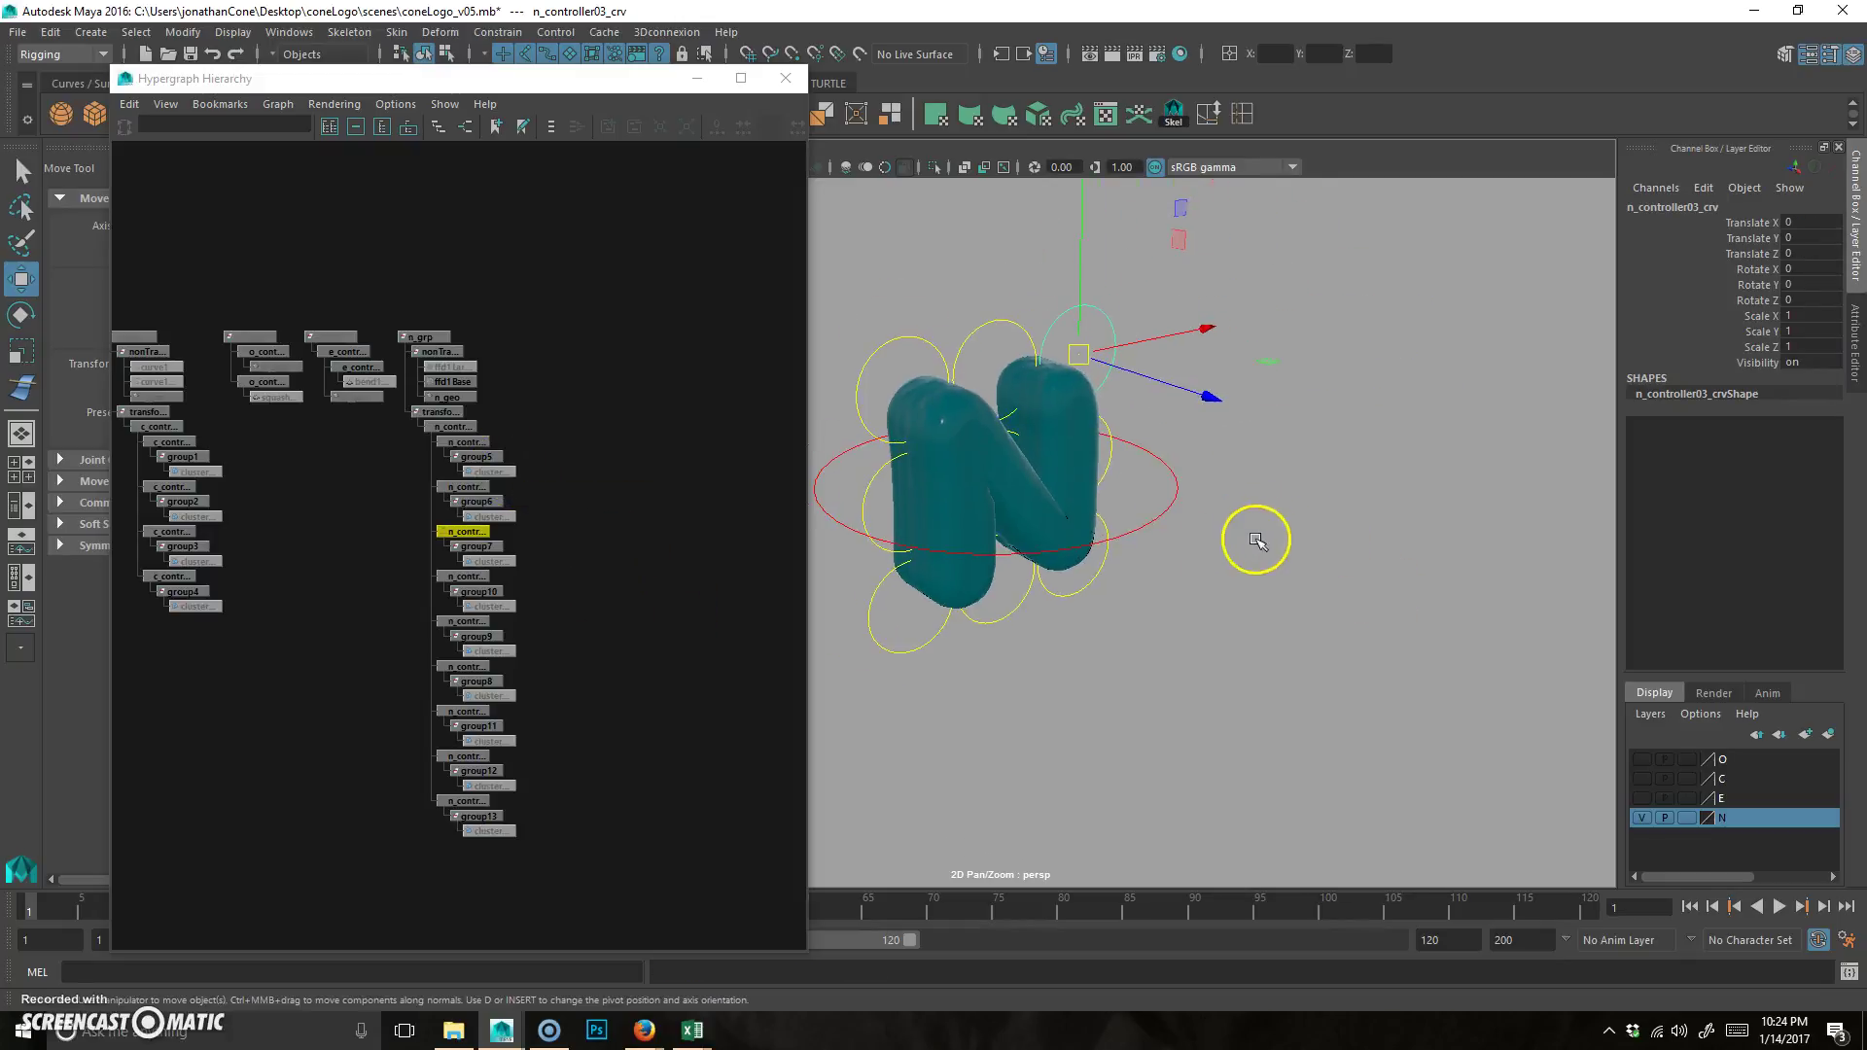
- Enable drawing overrides on n_geoShape and set its display type to Reference, leaving nothing selected
{"action": "scroll", "coordinate": [1137, 491], "scroll_direction": "up", "scroll_amount": 3}
{"action": "left_click", "coordinate": [1098, 486]}
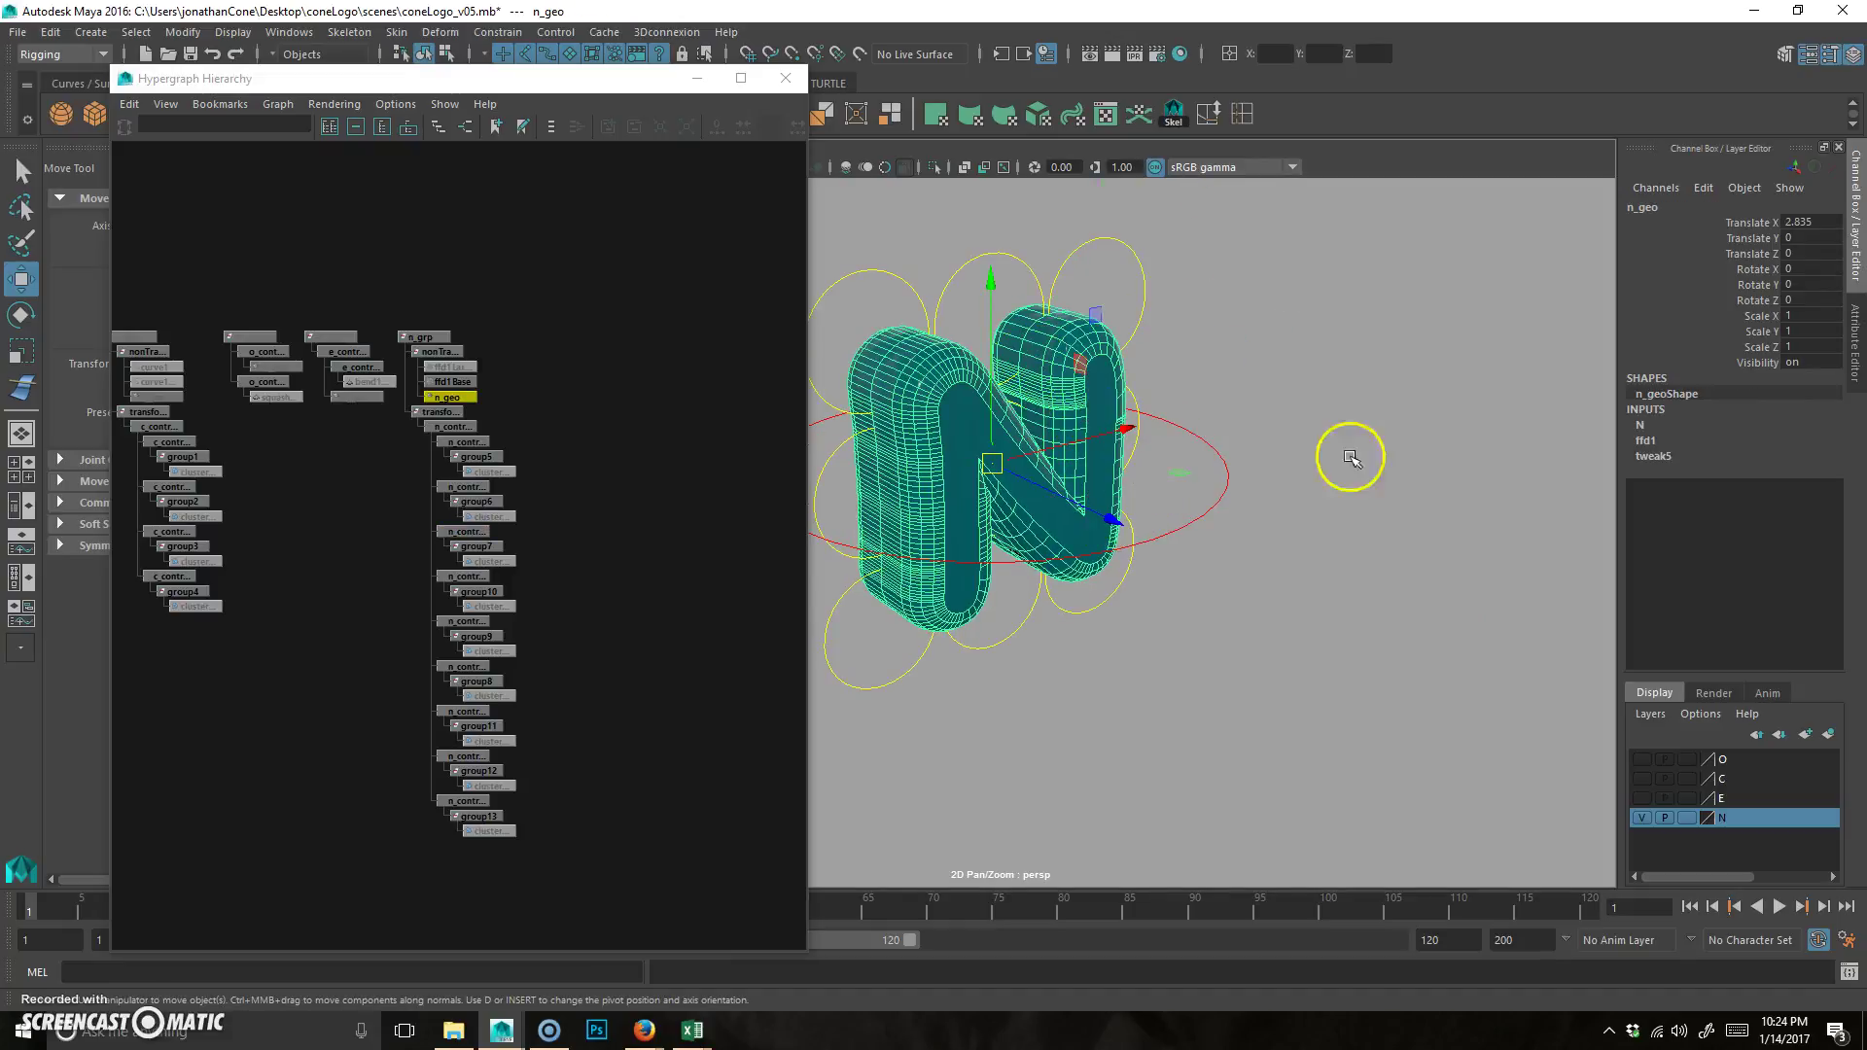
{"action": "left_click", "coordinate": [1854, 369]}
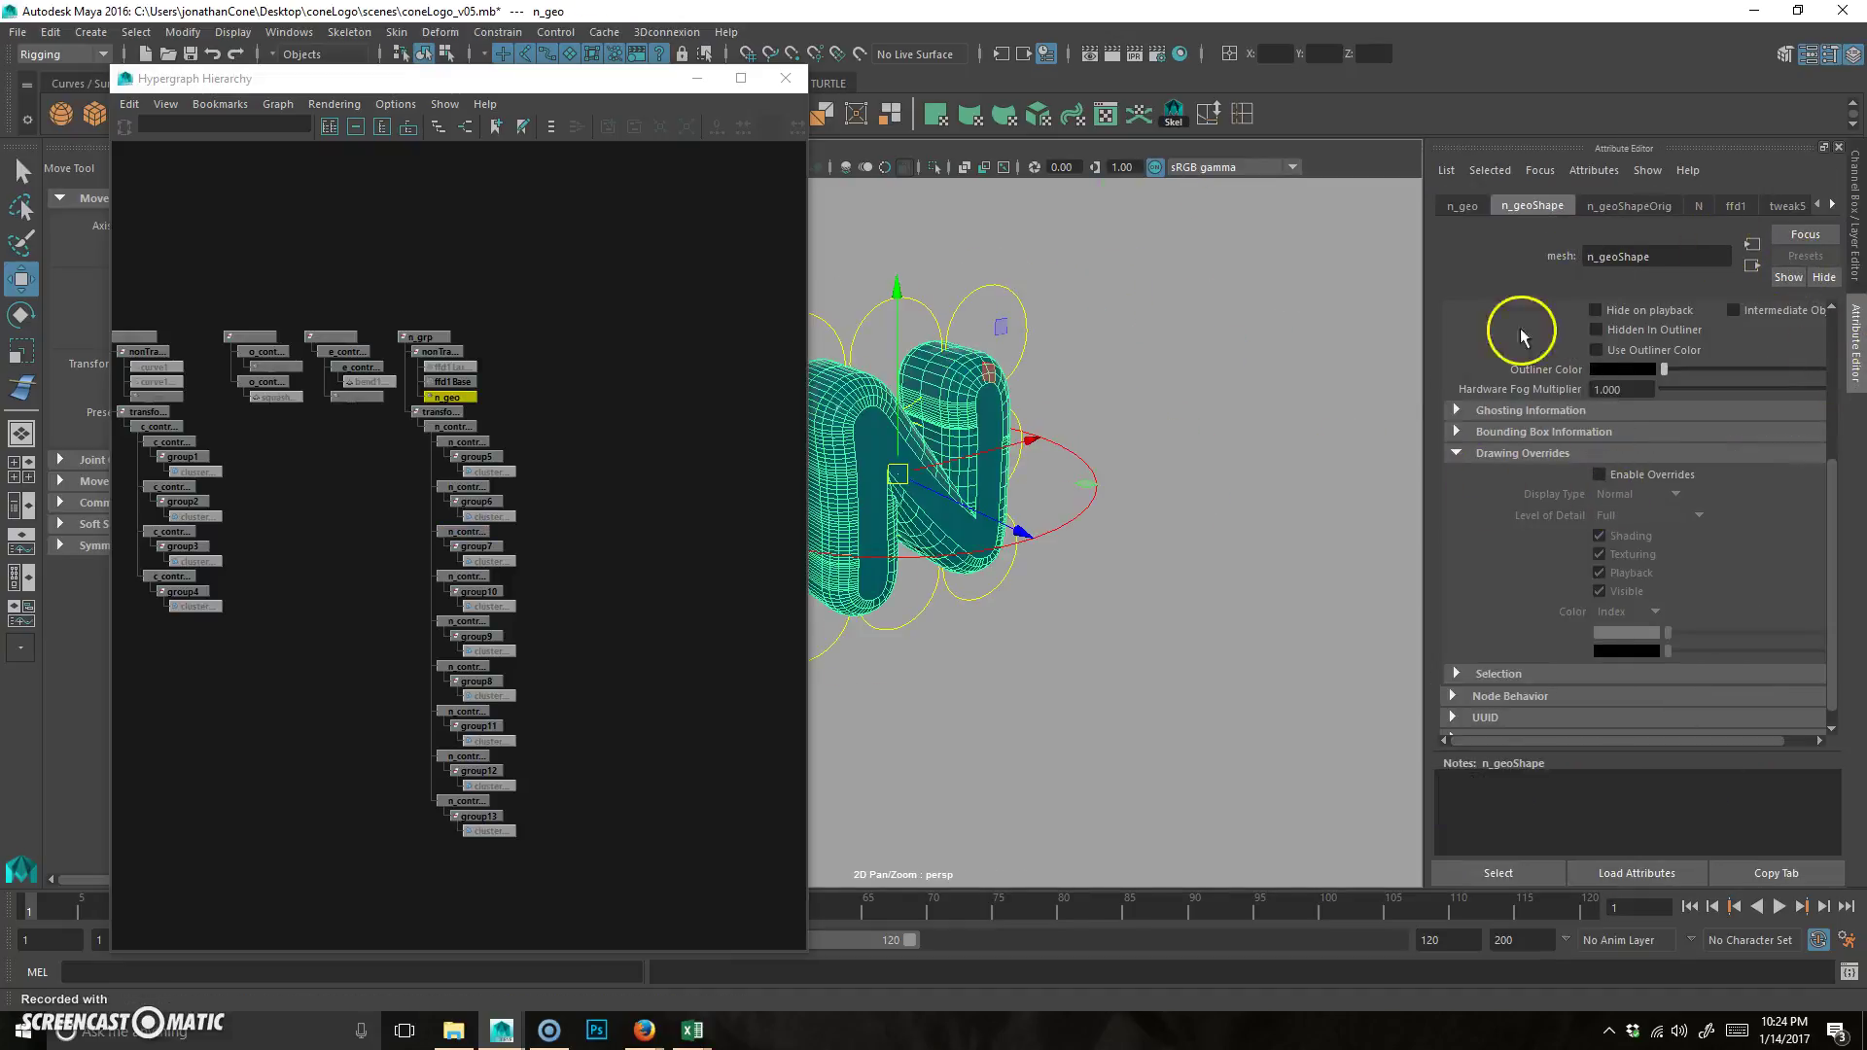
{"action": "scroll", "coordinate": [1545, 369], "scroll_direction": "up", "scroll_amount": 3}
{"action": "scroll", "coordinate": [1512, 491], "scroll_direction": "down", "scroll_amount": 2}
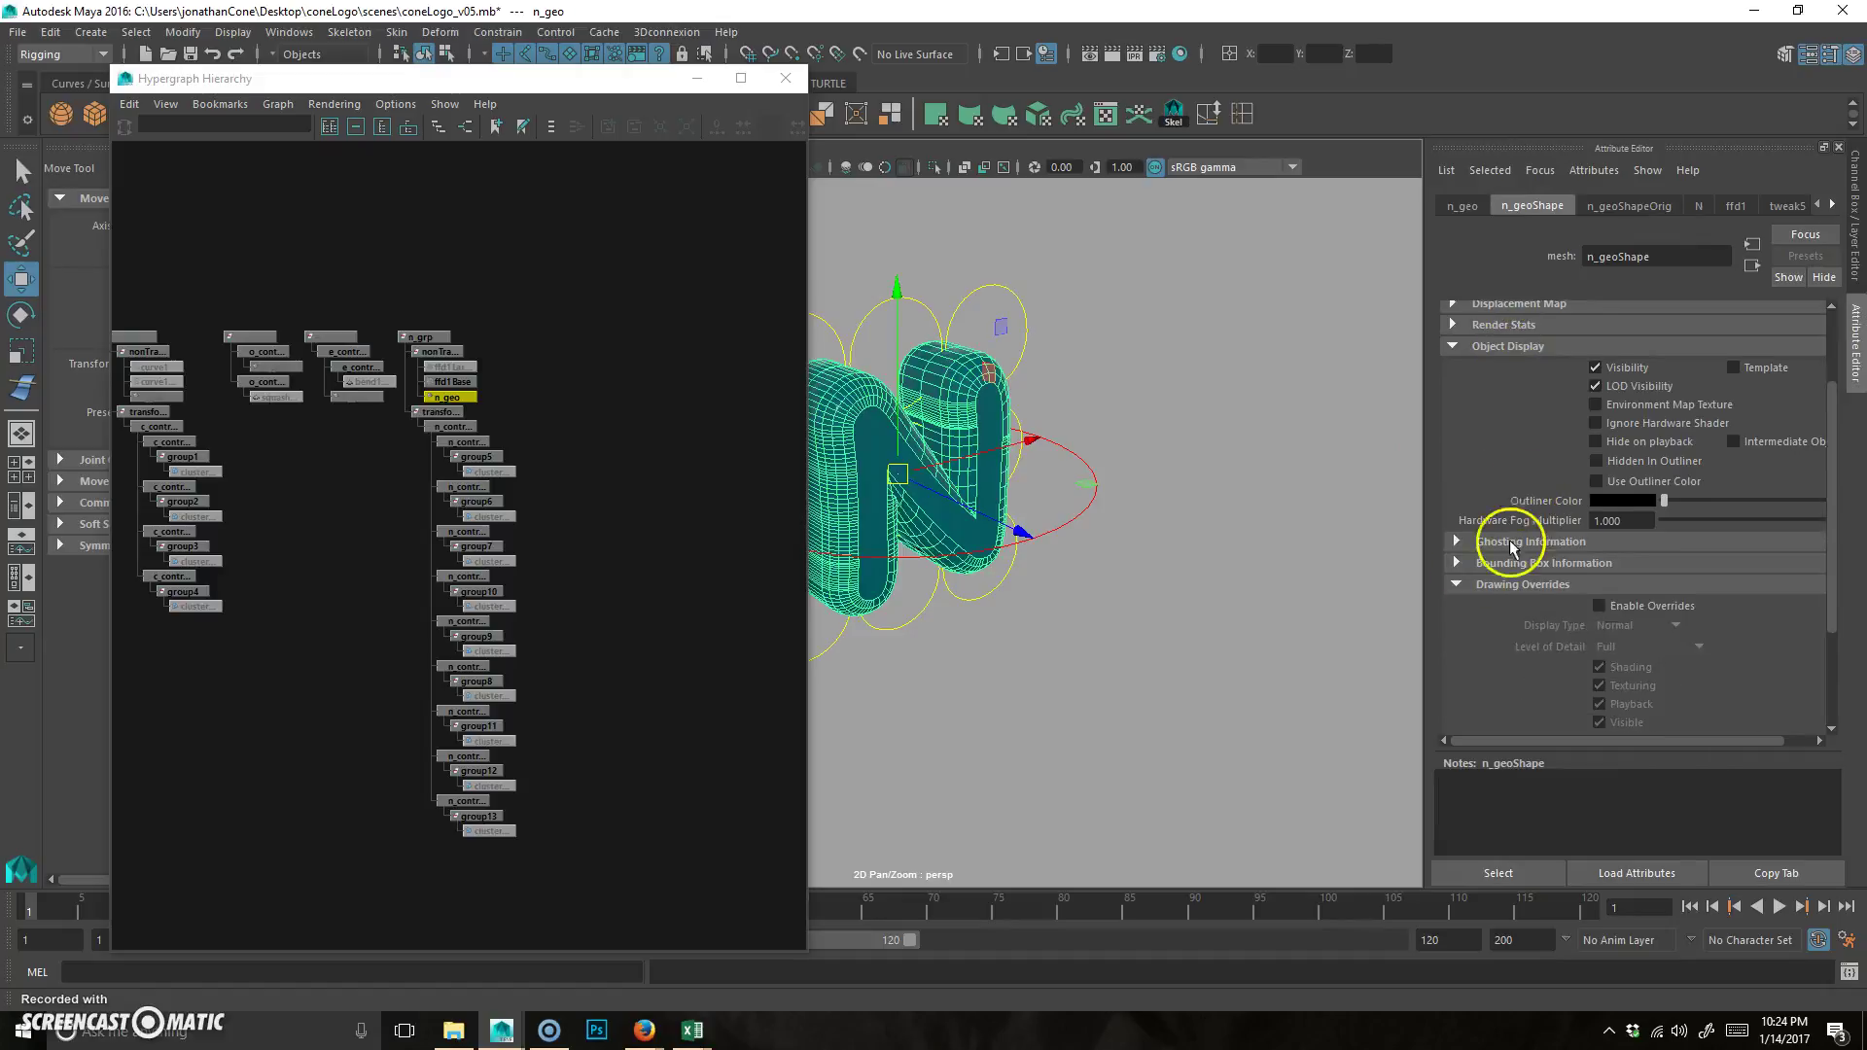
{"action": "scroll", "coordinate": [1510, 596], "scroll_direction": "down", "scroll_amount": 2}
{"action": "left_click", "coordinate": [1680, 485]}
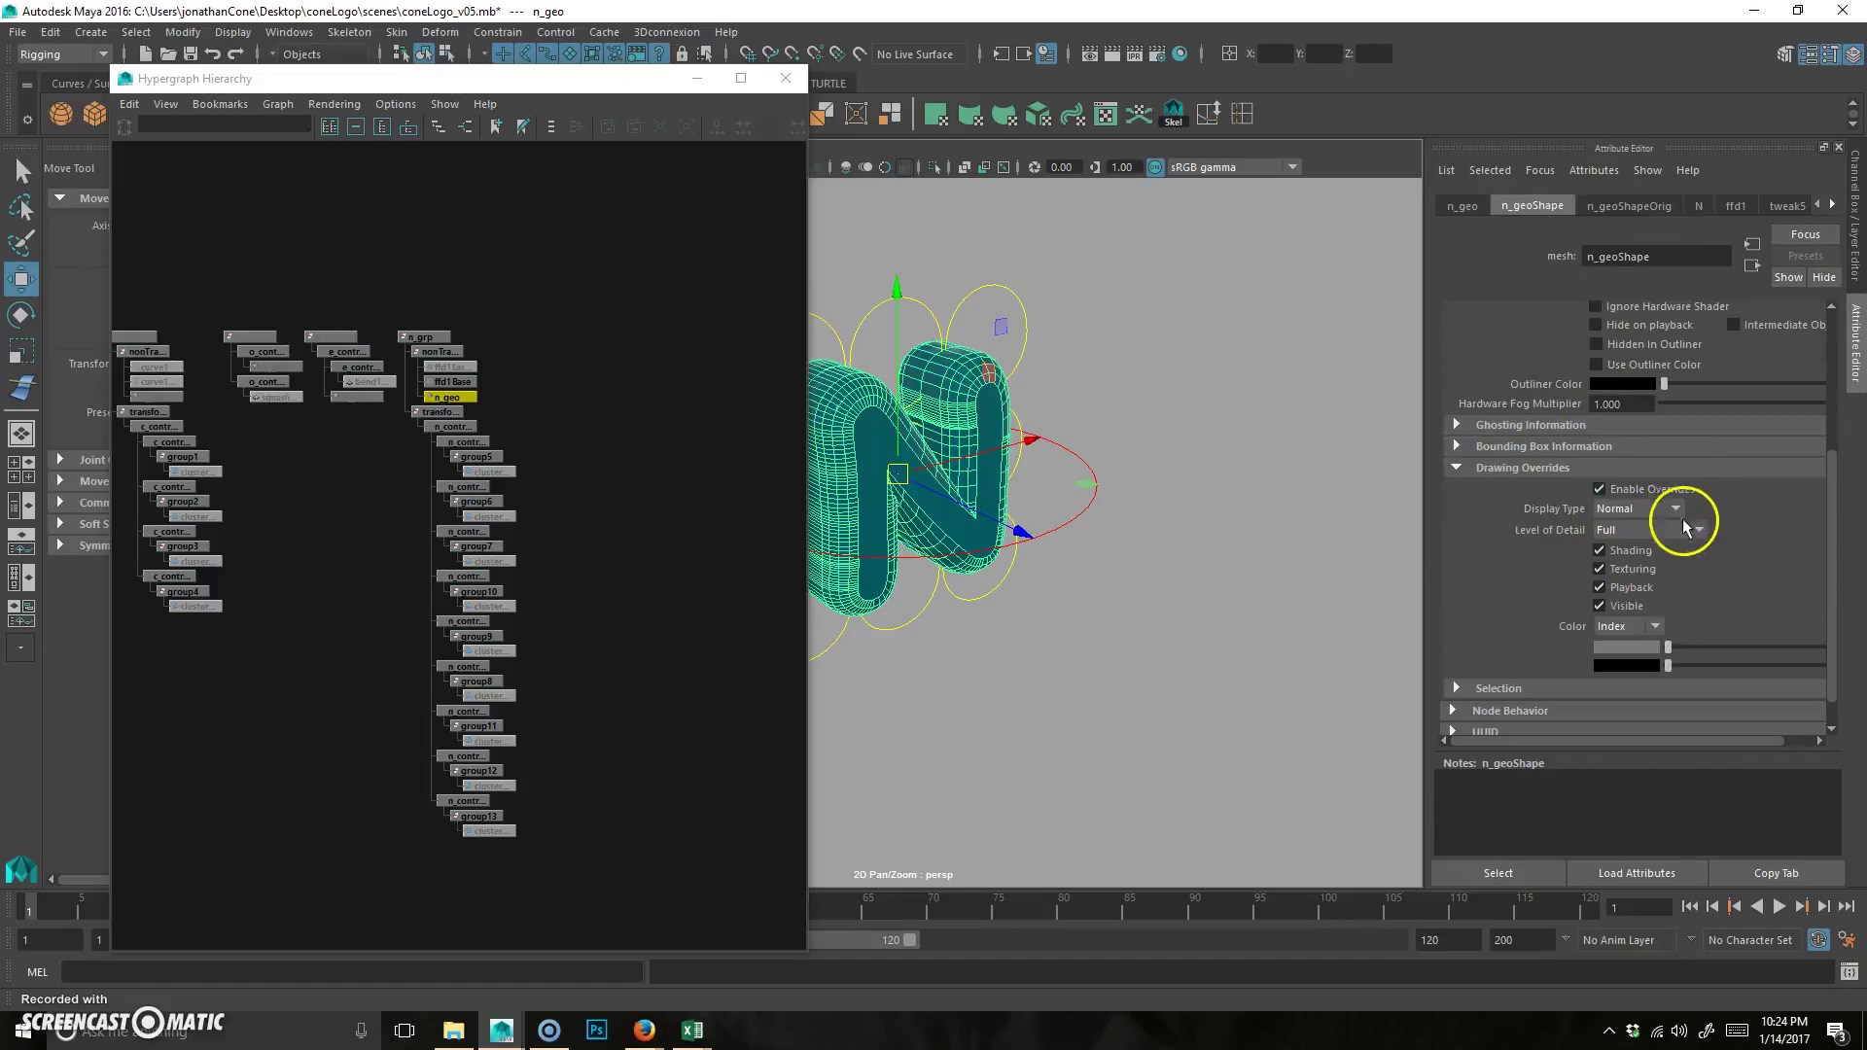
{"action": "left_click", "coordinate": [1655, 568]}
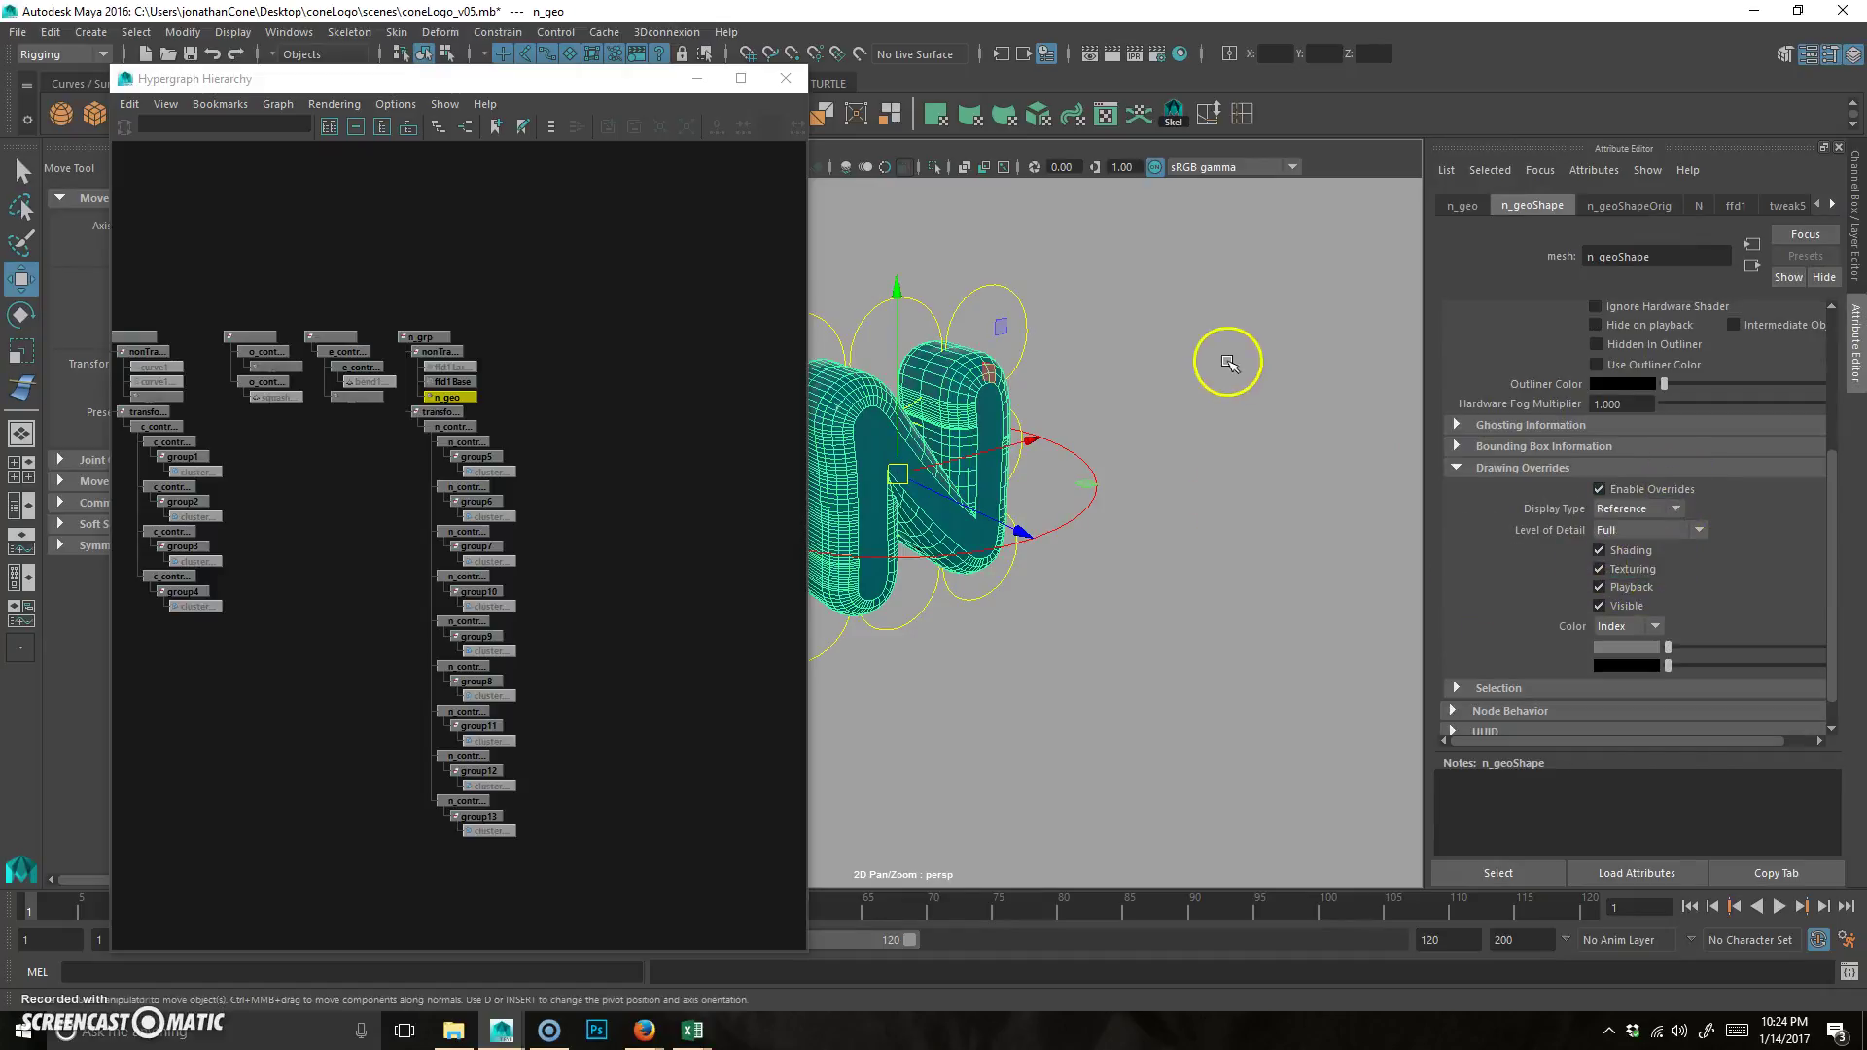
{"action": "left_click", "coordinate": [1225, 358]}
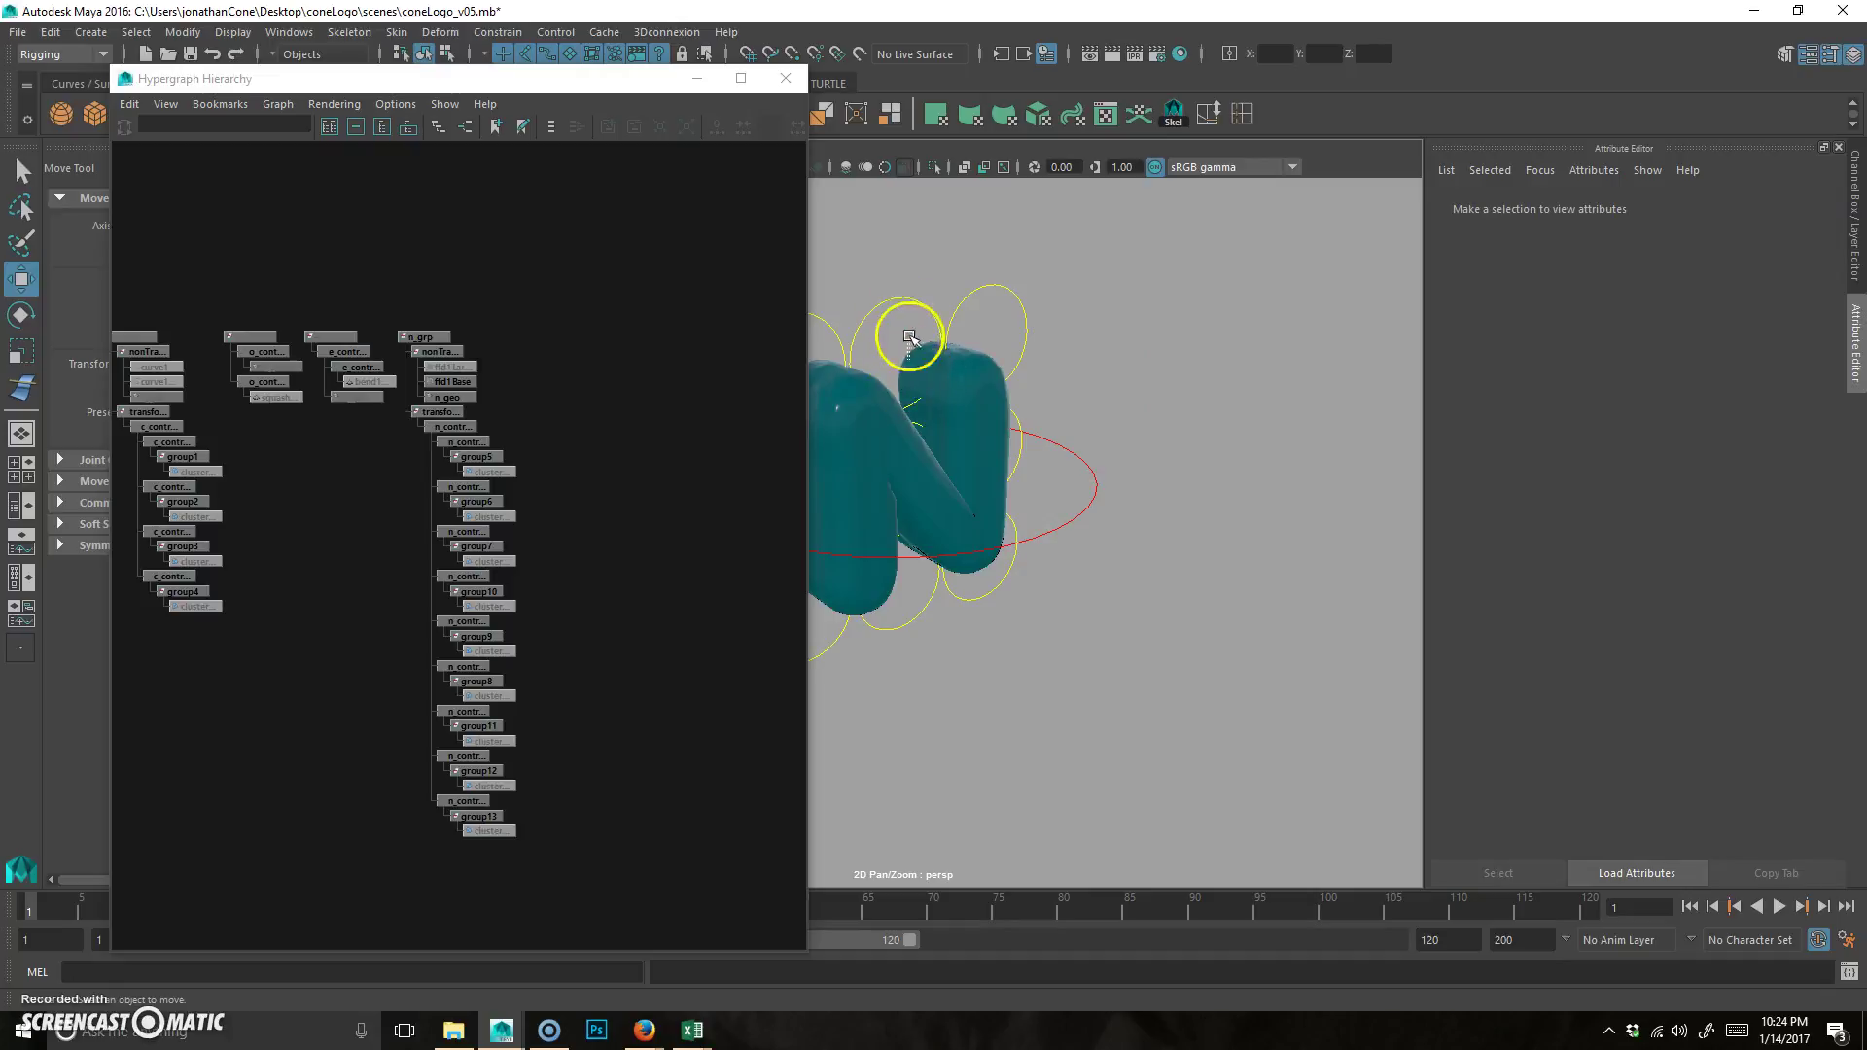
- Test the red master and the middle-row circle controllers by moving them, and undo the moves
{"action": "left_click", "coordinate": [1083, 414]}
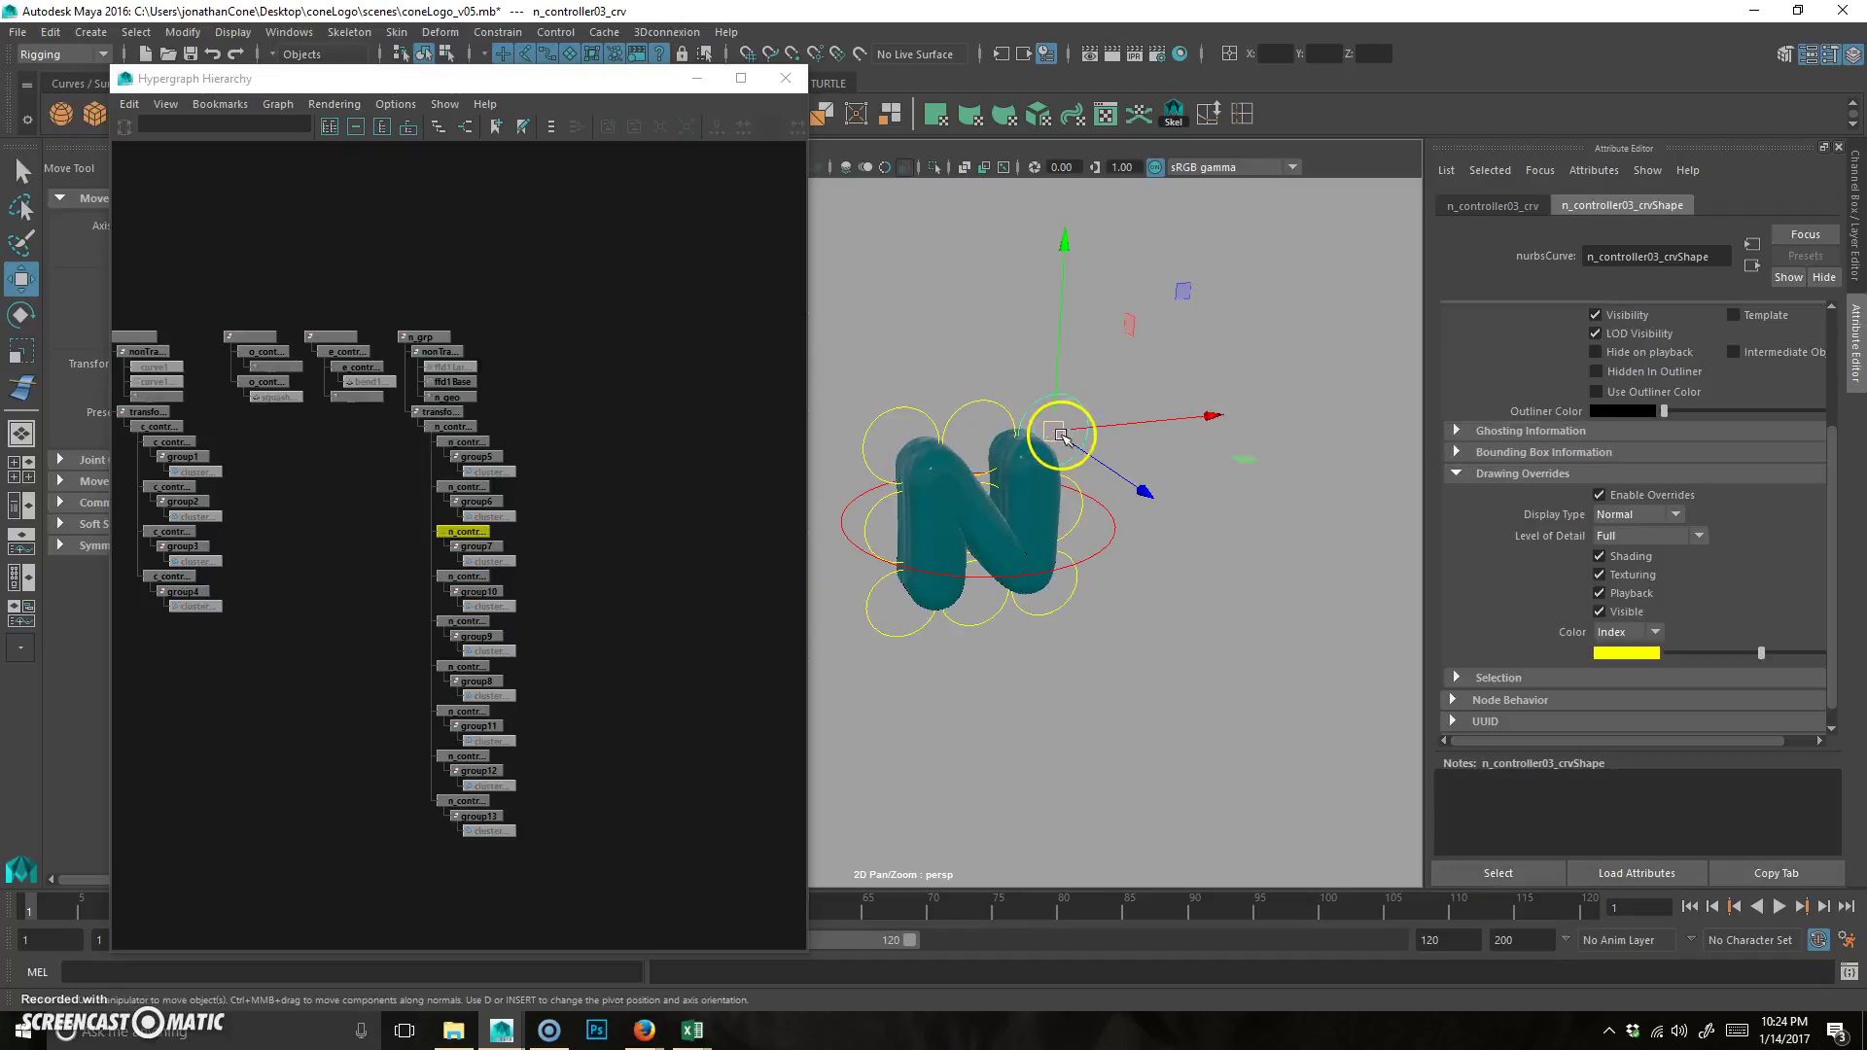
{"action": "left_click", "coordinate": [1080, 561]}
{"action": "left_click_drag", "start_coordinate": [975, 529], "coordinate": [1162, 584]}
{"action": "key", "text": "ctrl+z"}
{"action": "key", "text": "ctrl+z"}
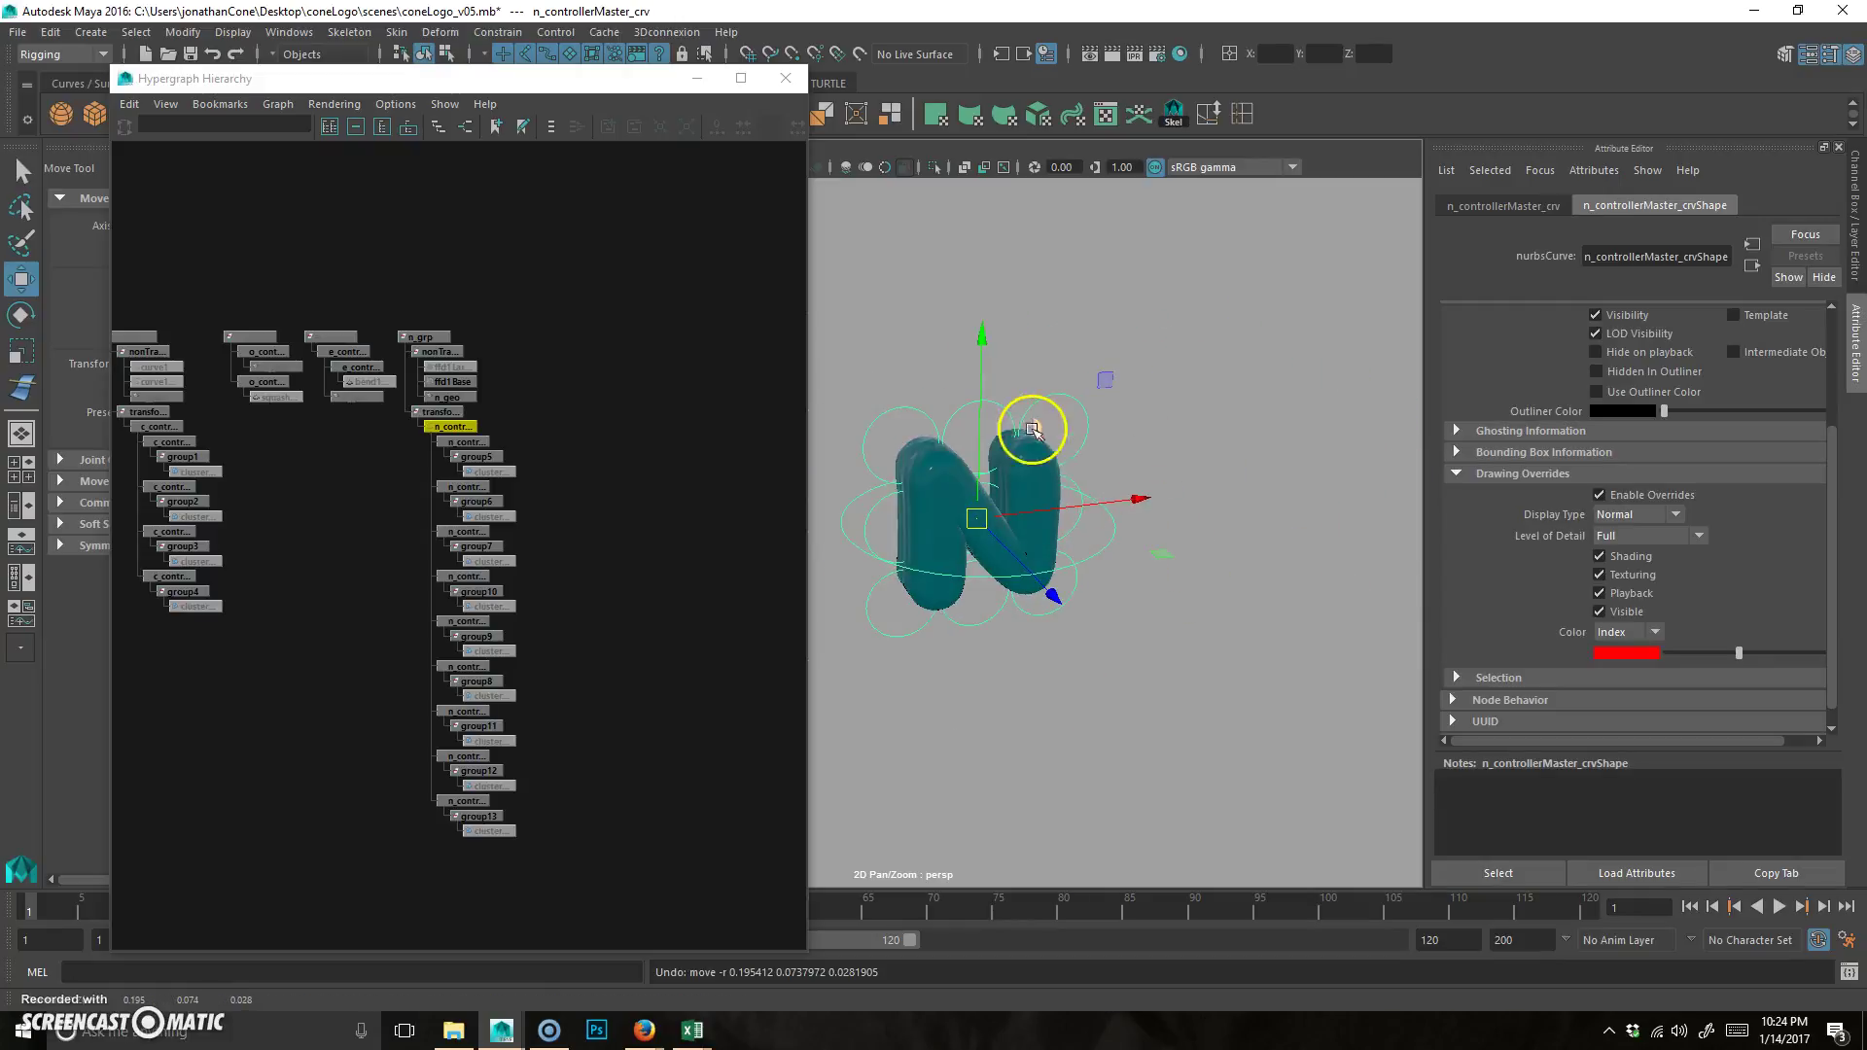
{"action": "left_click", "coordinate": [1079, 488]}
{"action": "left_click_drag", "start_coordinate": [1062, 508], "coordinate": [1105, 530]}
{"action": "left_click", "coordinate": [877, 497]}
{"action": "mouse_move", "coordinate": [887, 529]}
{"action": "left_mouse_down"}
{"action": "mouse_move", "coordinate": [854, 521]}
{"action": "mouse_move", "coordinate": [1062, 500]}
{"action": "mouse_move", "coordinate": [890, 530]}
{"action": "left_mouse_up"}
{"action": "key", "text": "ctrl+z"}
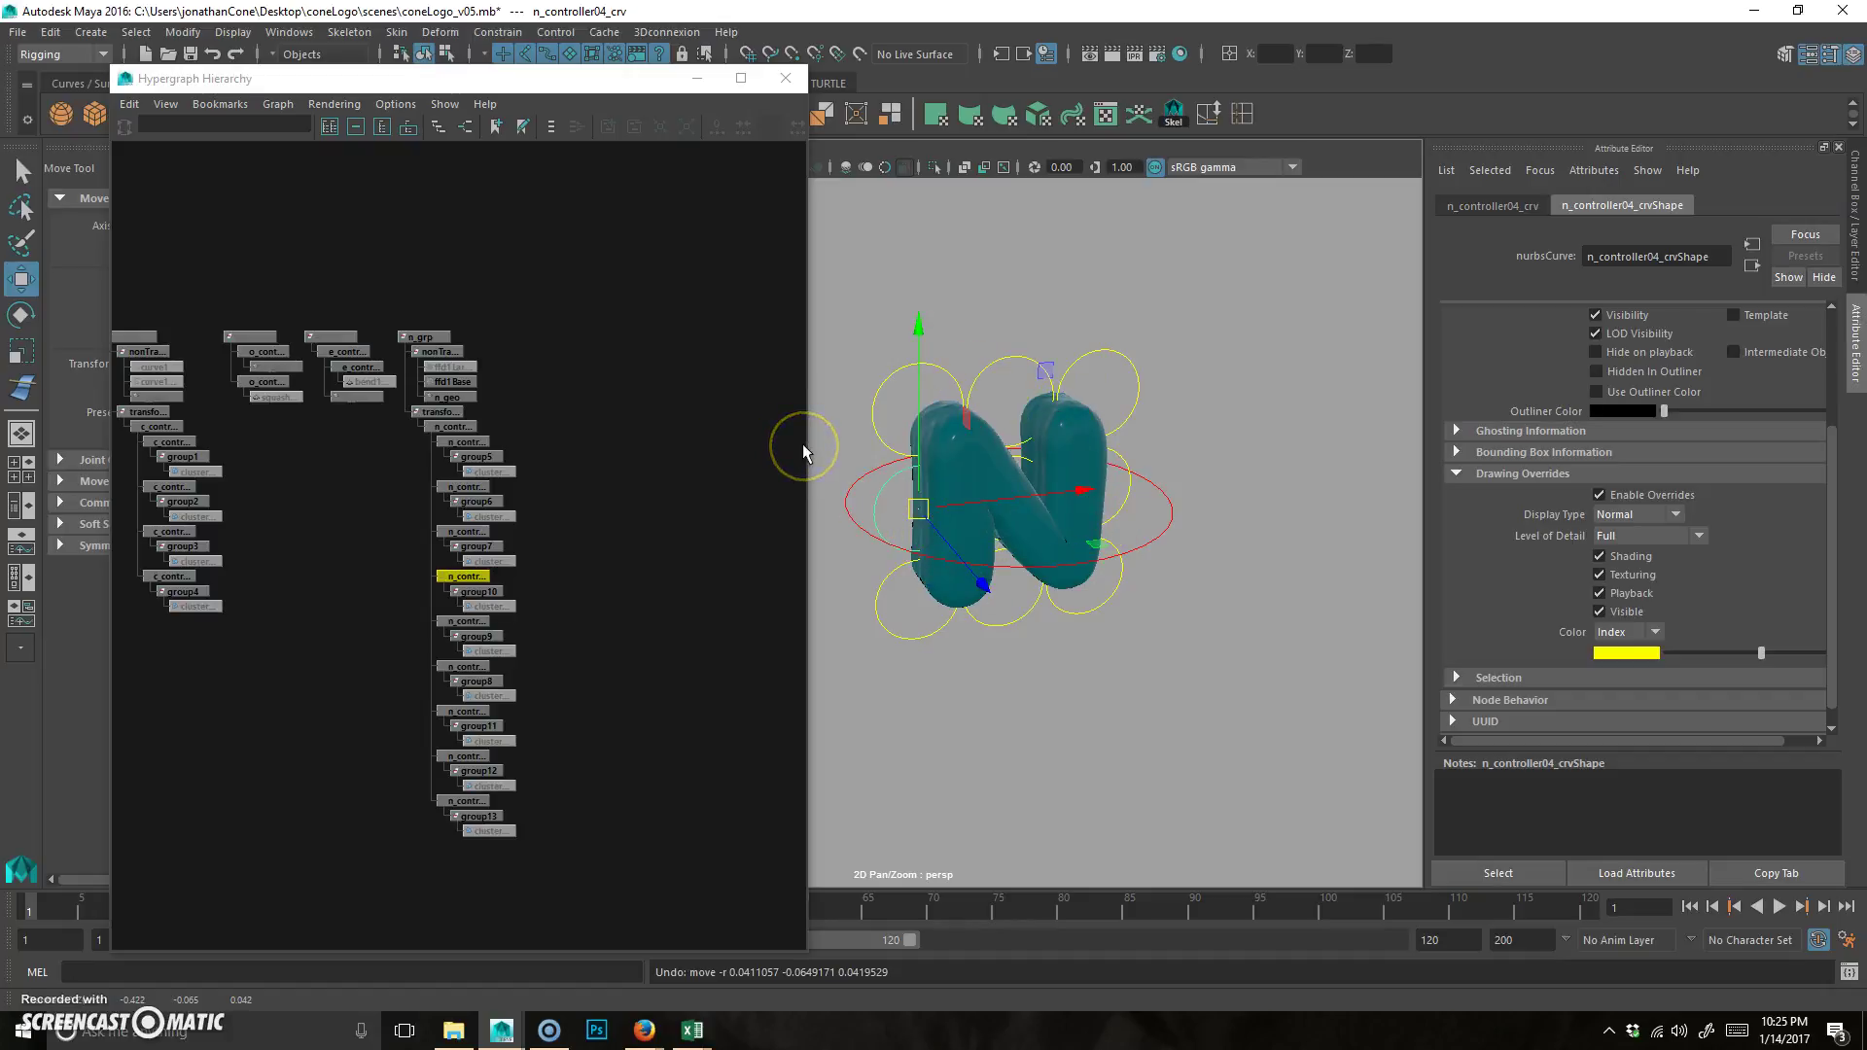
- Close the Hypergraph Hierarchy and bring back the Channel Box / Layer Editor
{"action": "left_click", "coordinate": [788, 78]}
{"action": "scroll", "coordinate": [1098, 482], "scroll_direction": "down", "scroll_amount": 3}
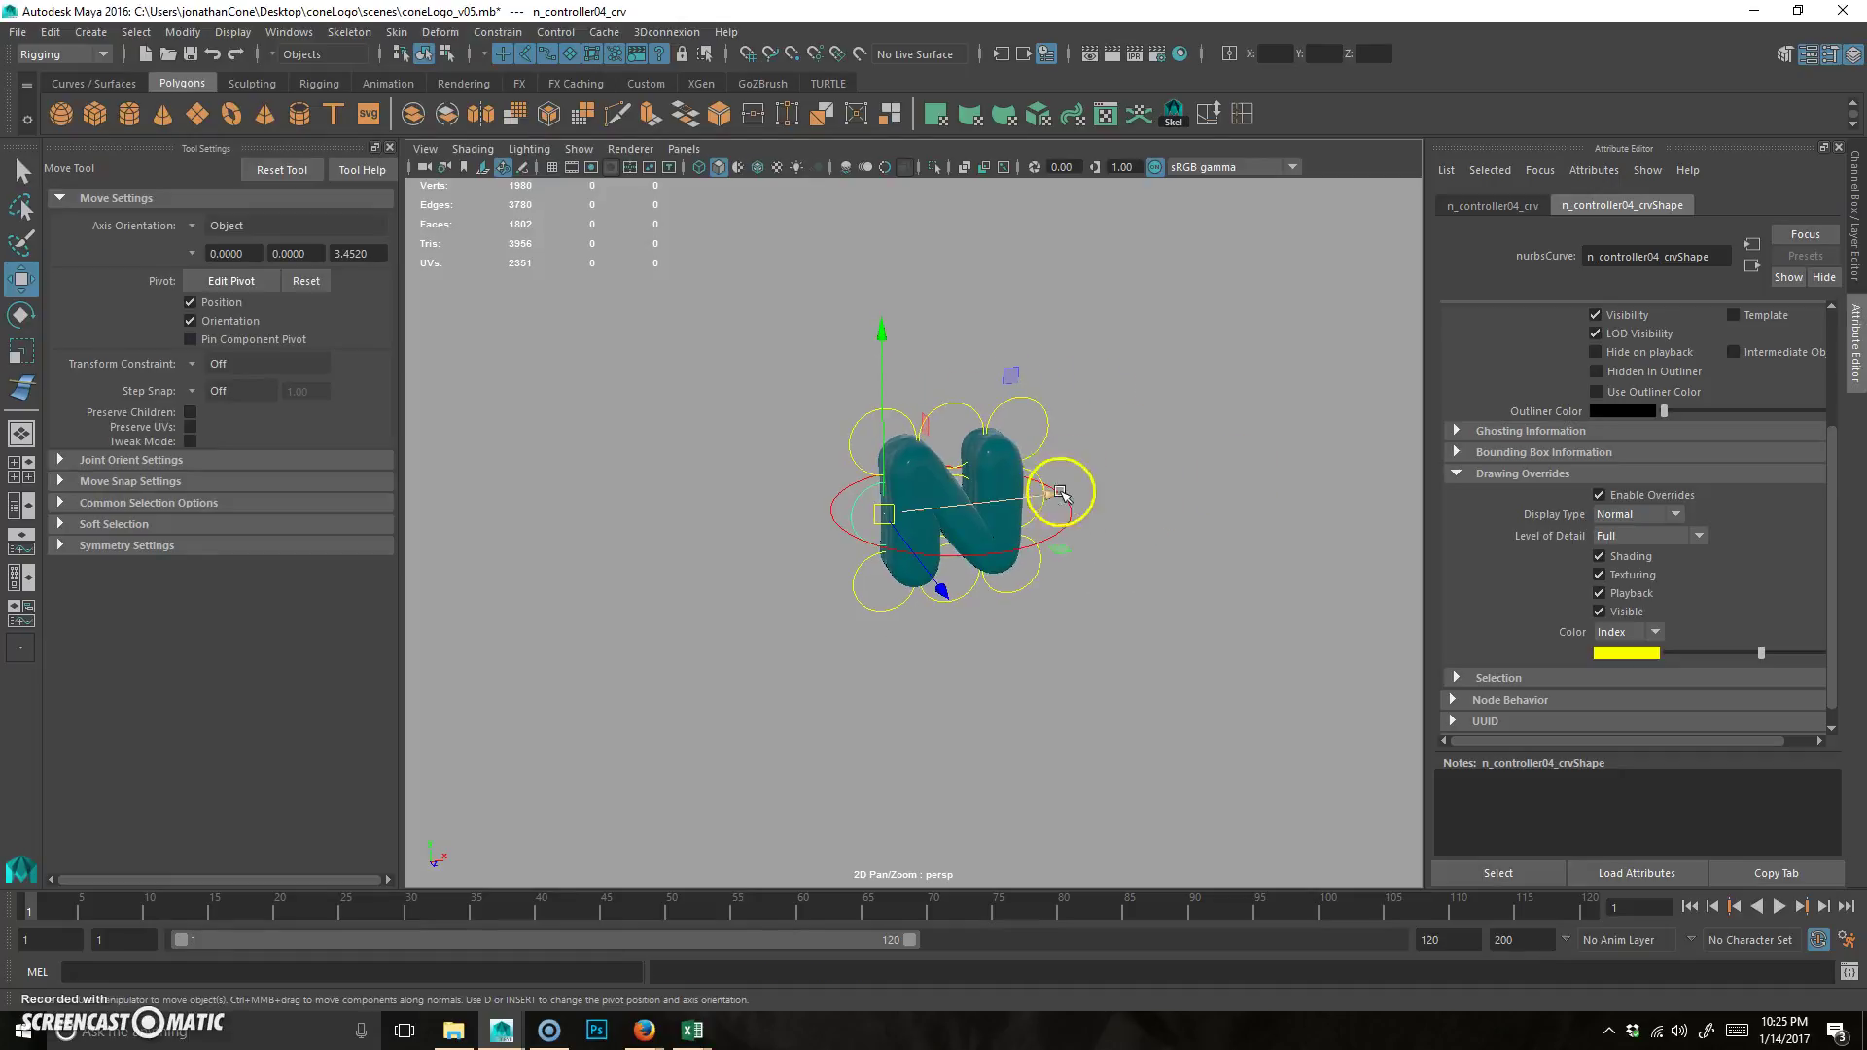
{"action": "left_click", "coordinate": [1858, 300]}
- Select an N controller and walk up the hierarchy to select the whole n_grp
{"action": "left_click", "coordinate": [1197, 504]}
{"action": "left_click", "coordinate": [1156, 414]}
{"action": "key", "text": "Up"}
{"action": "key", "text": "Up"}
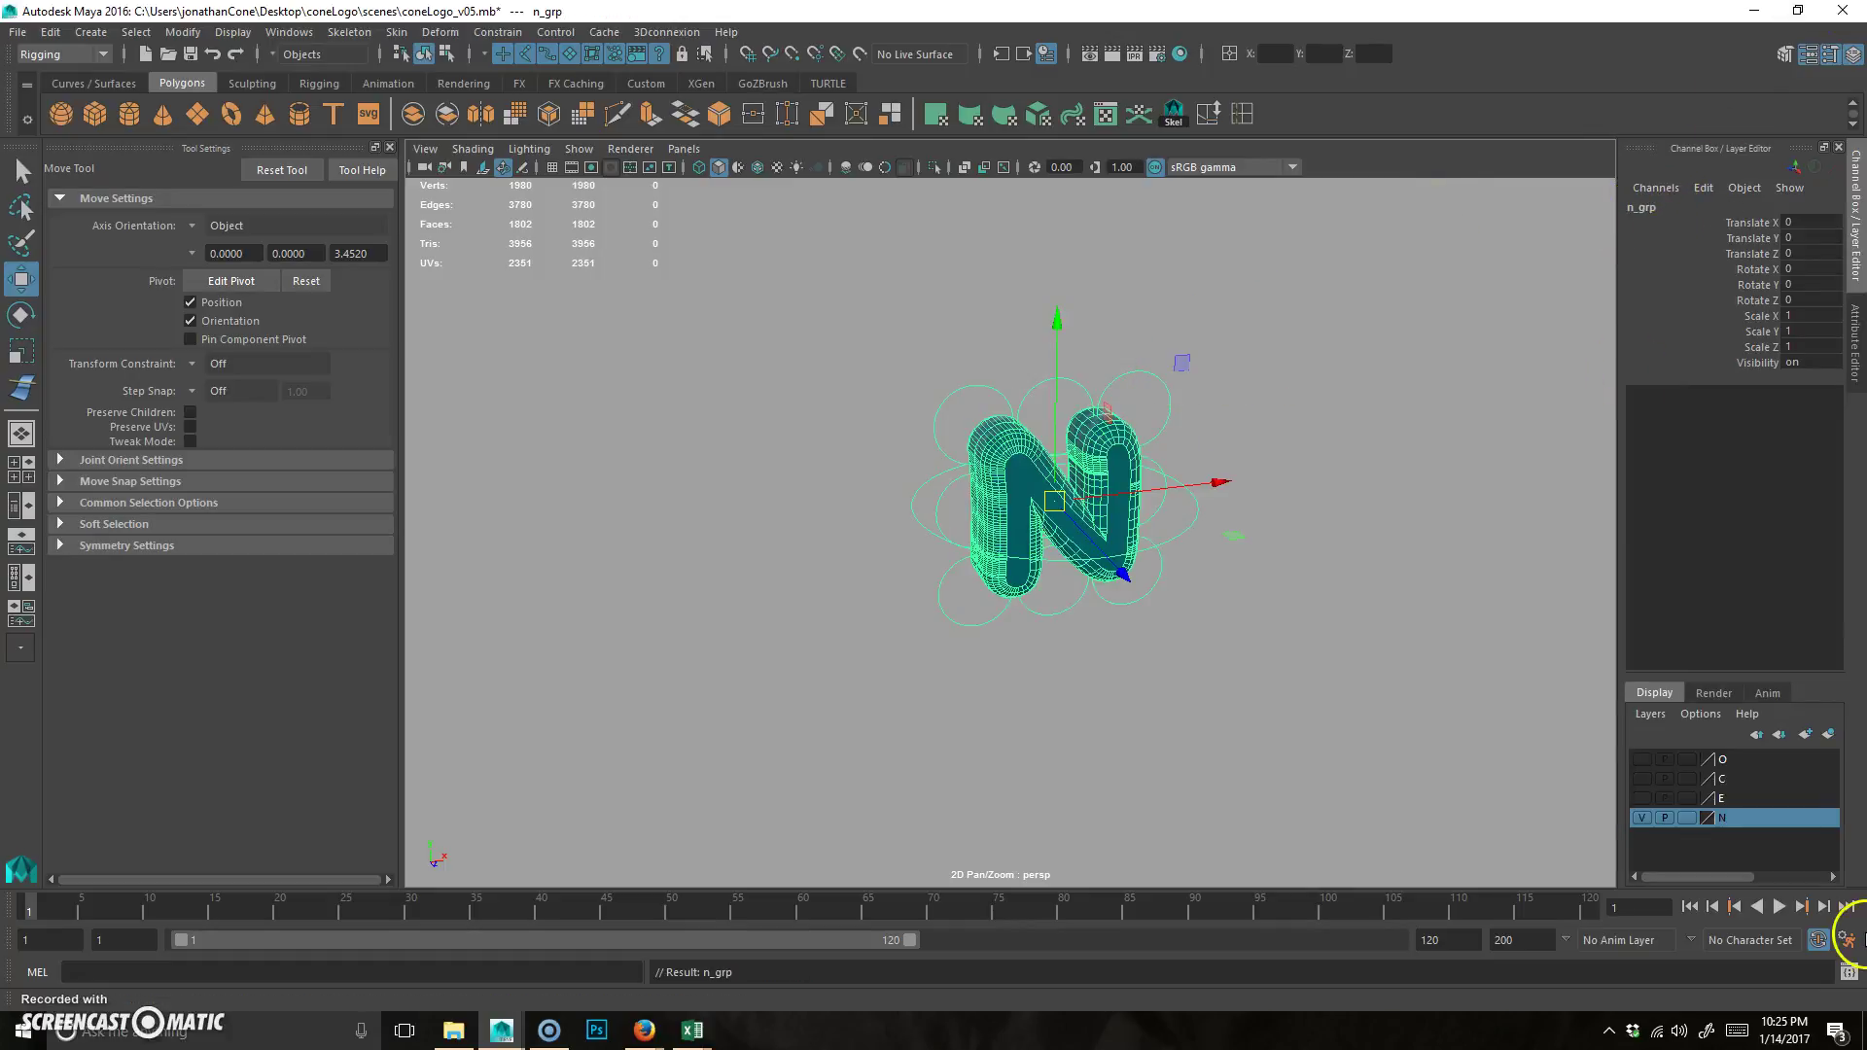
- Clear the selection and turn off the visibility of display layer N
{"action": "left_click", "coordinate": [1419, 560]}
{"action": "left_click", "coordinate": [1642, 817]}
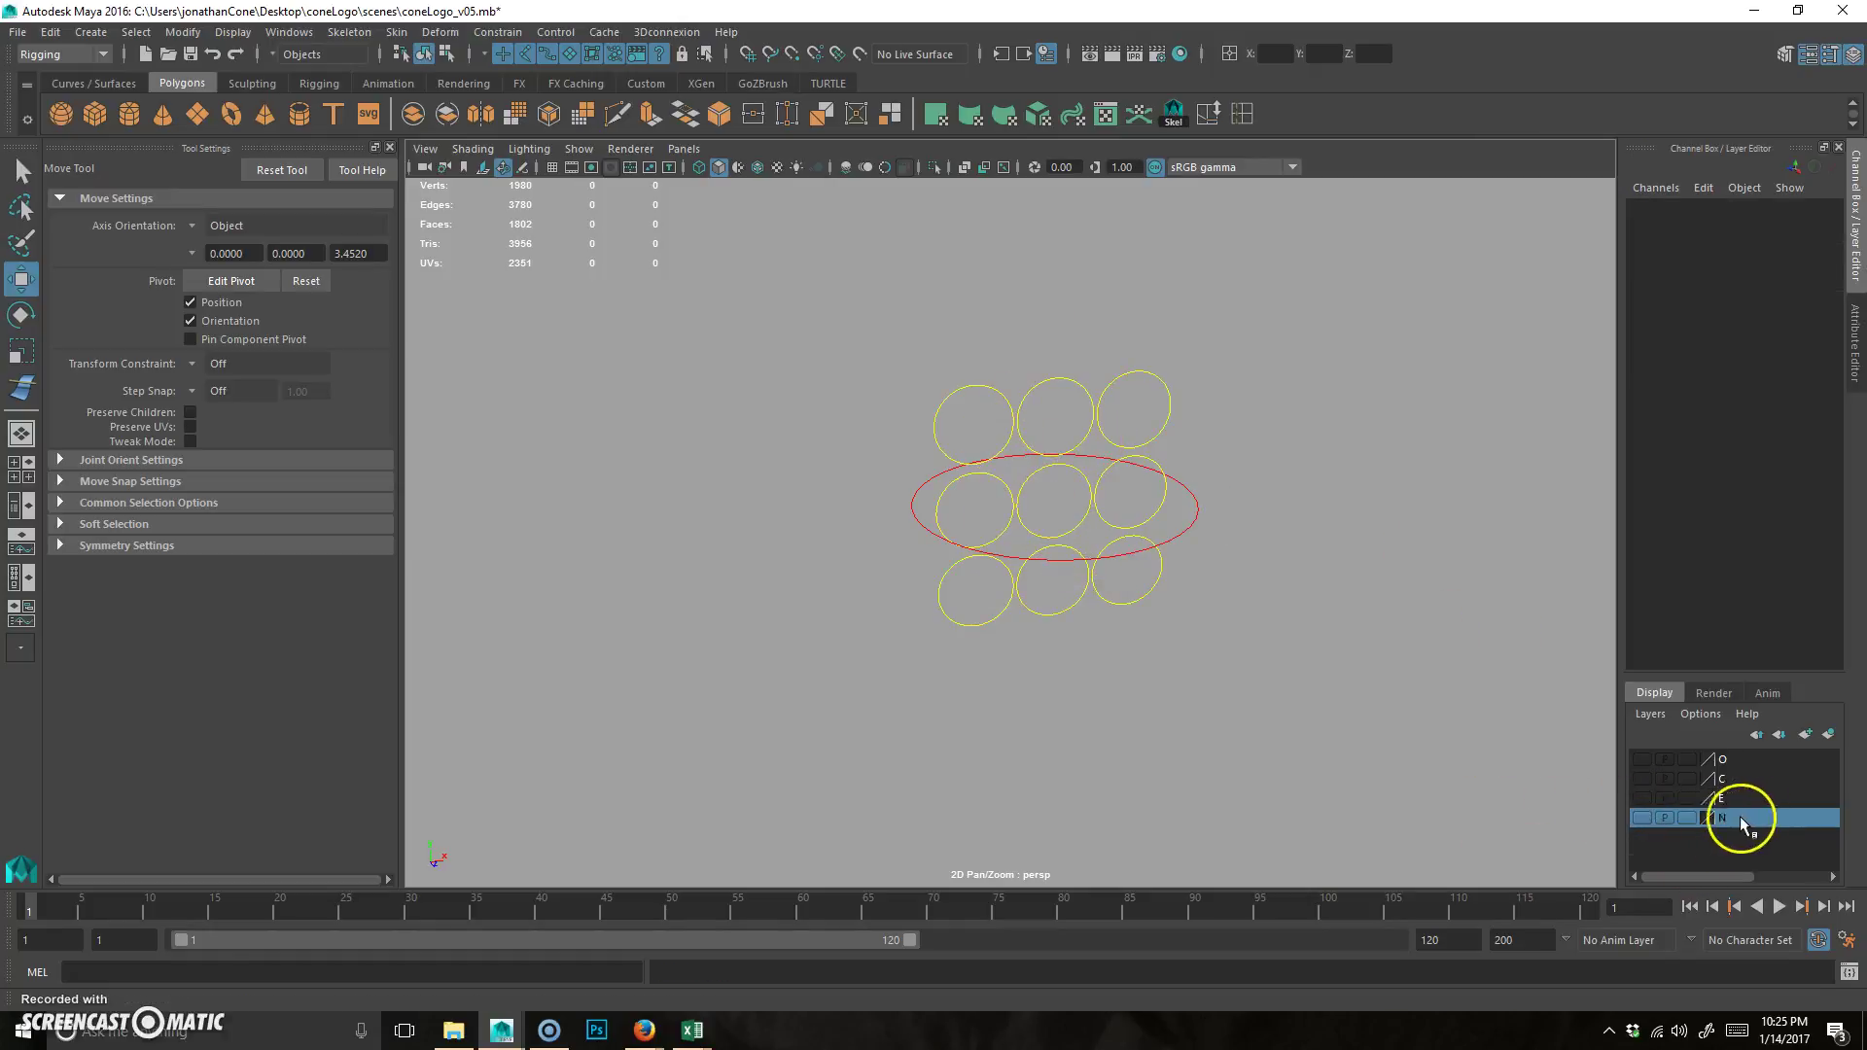
- Make display layer N visible again, select the whole n_grp from one of its circle controllers, and add it to layer N
{"action": "left_click", "coordinate": [1642, 817]}
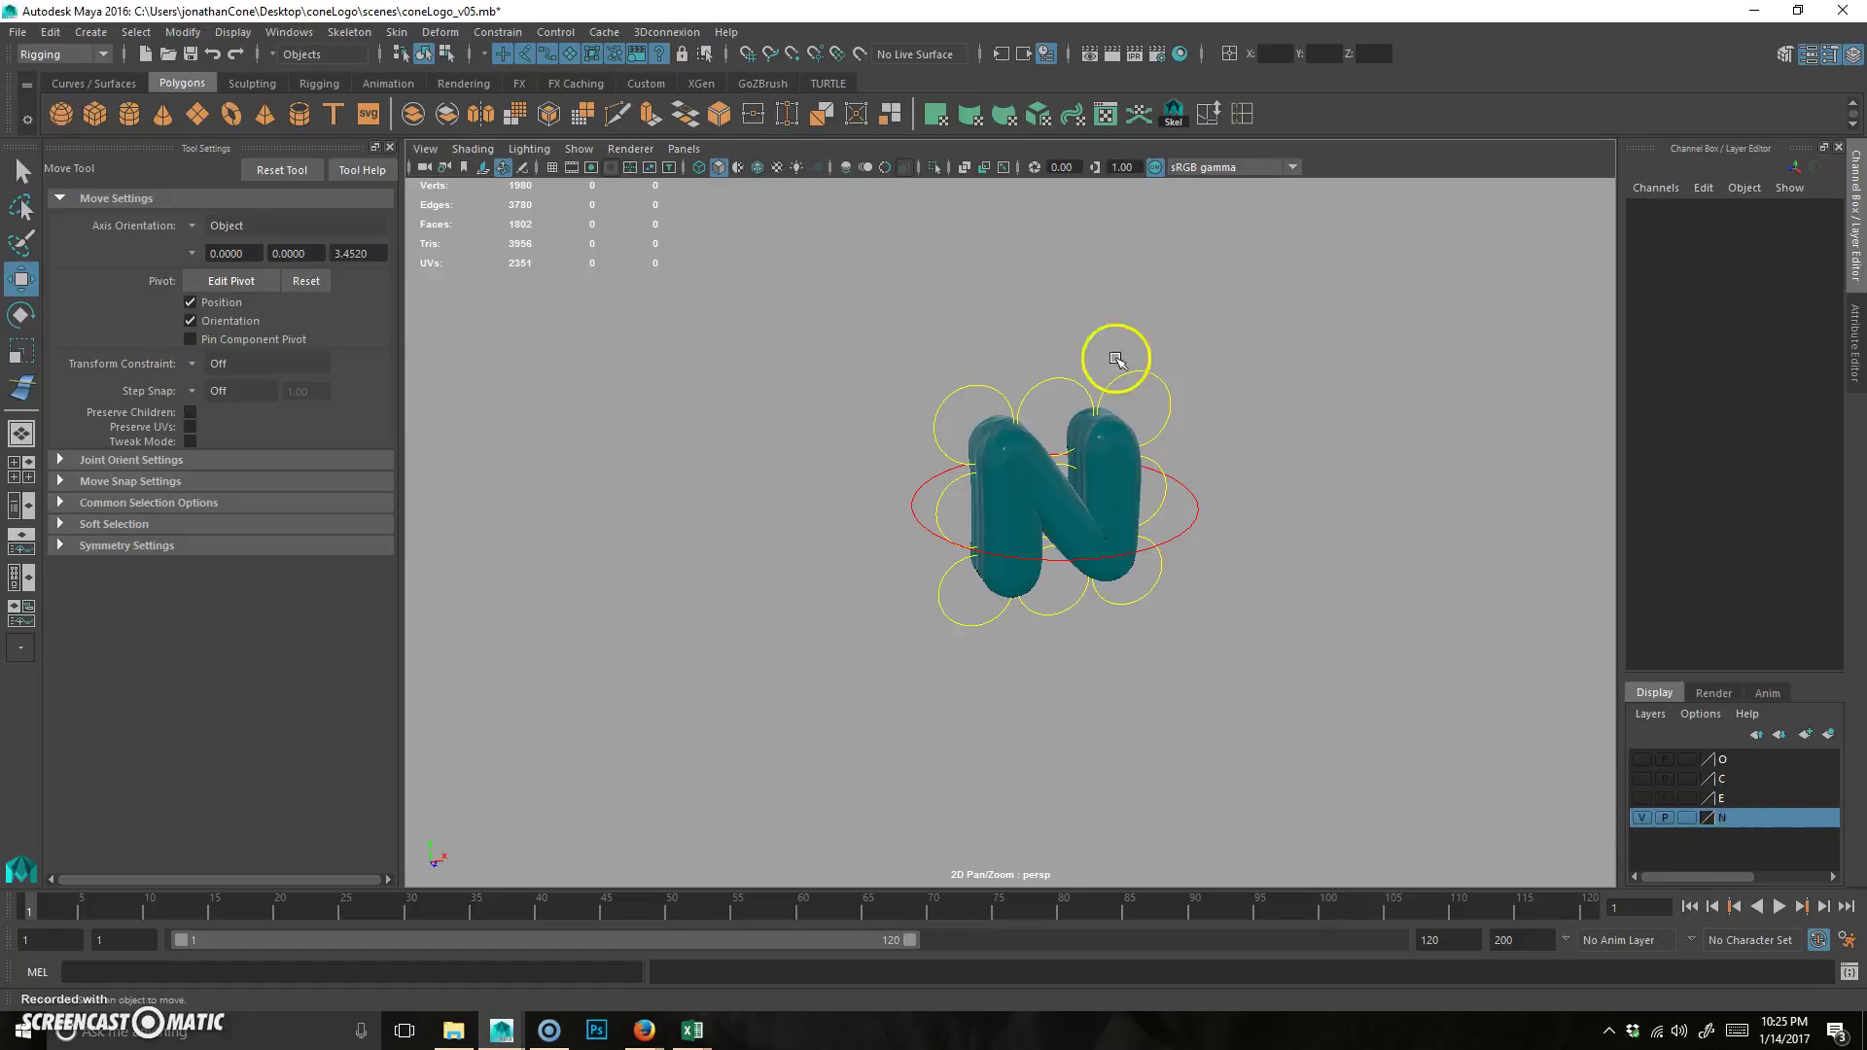
{"action": "left_click", "coordinate": [1160, 393]}
{"action": "key", "text": "Up"}
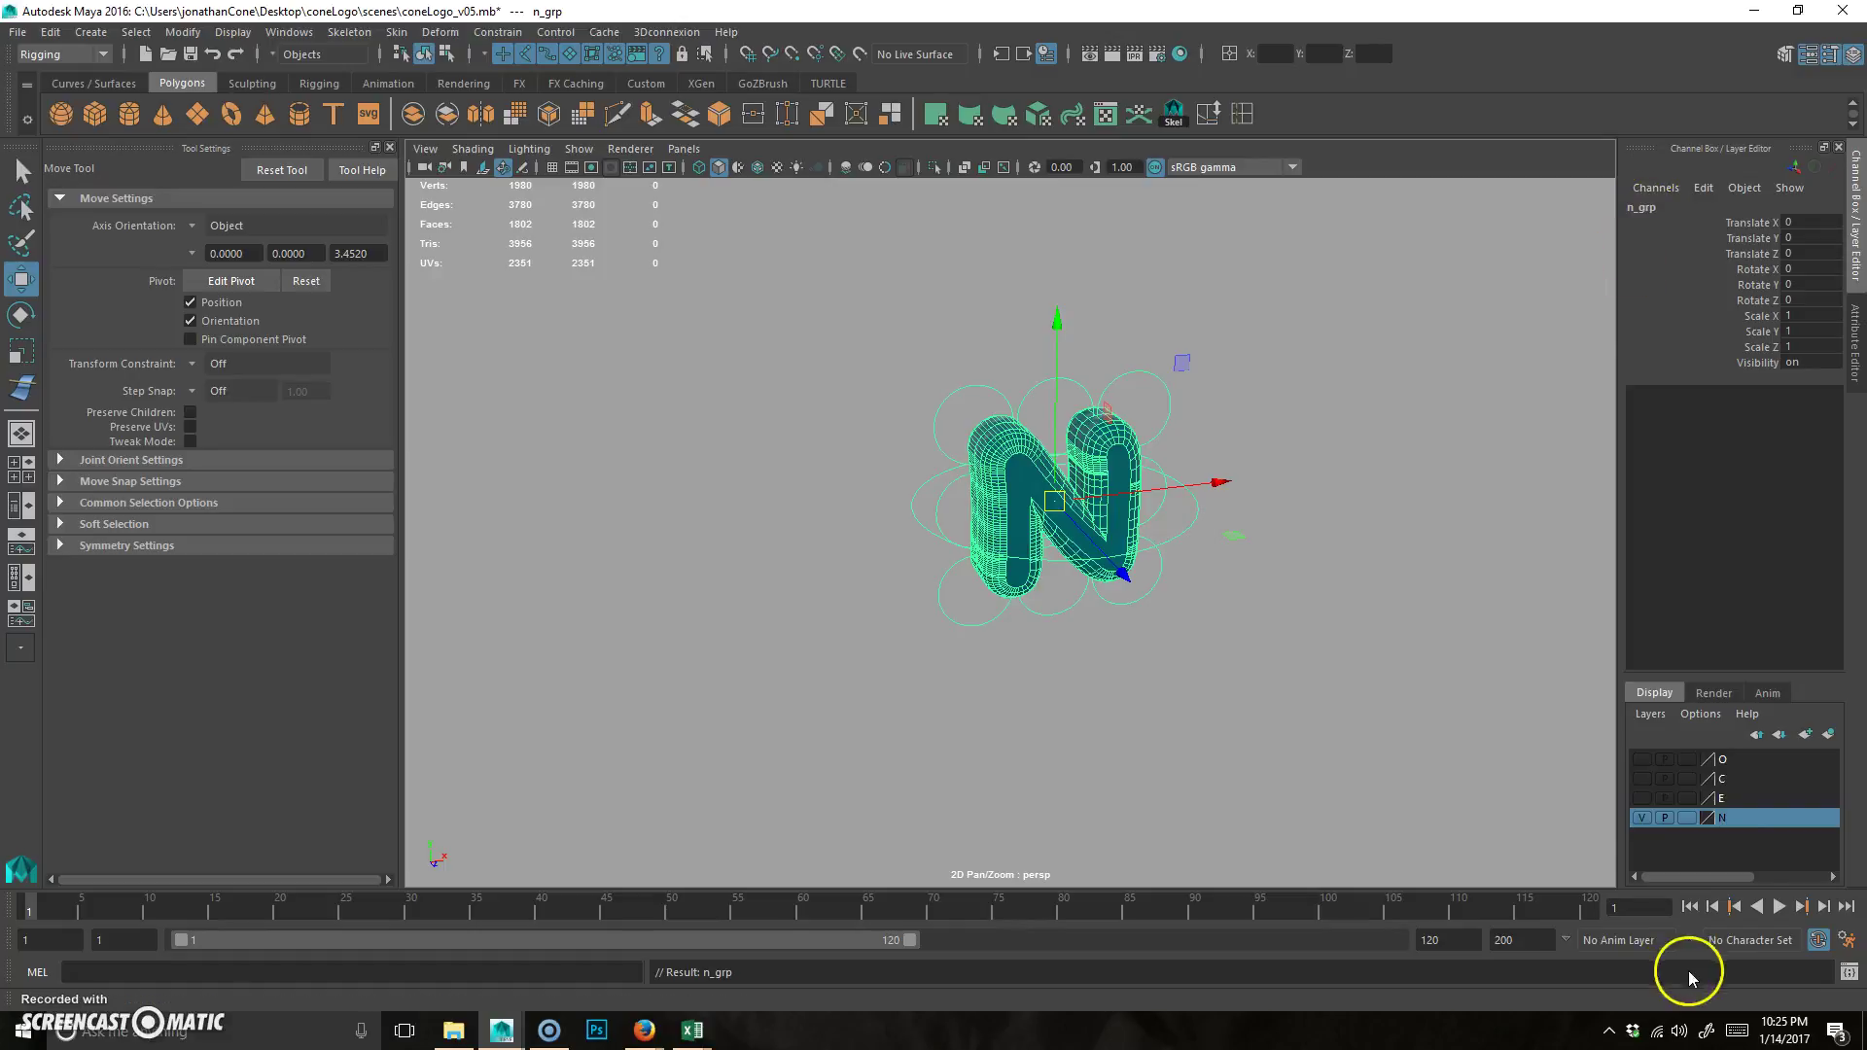
{"action": "right_click", "coordinate": [1745, 819]}
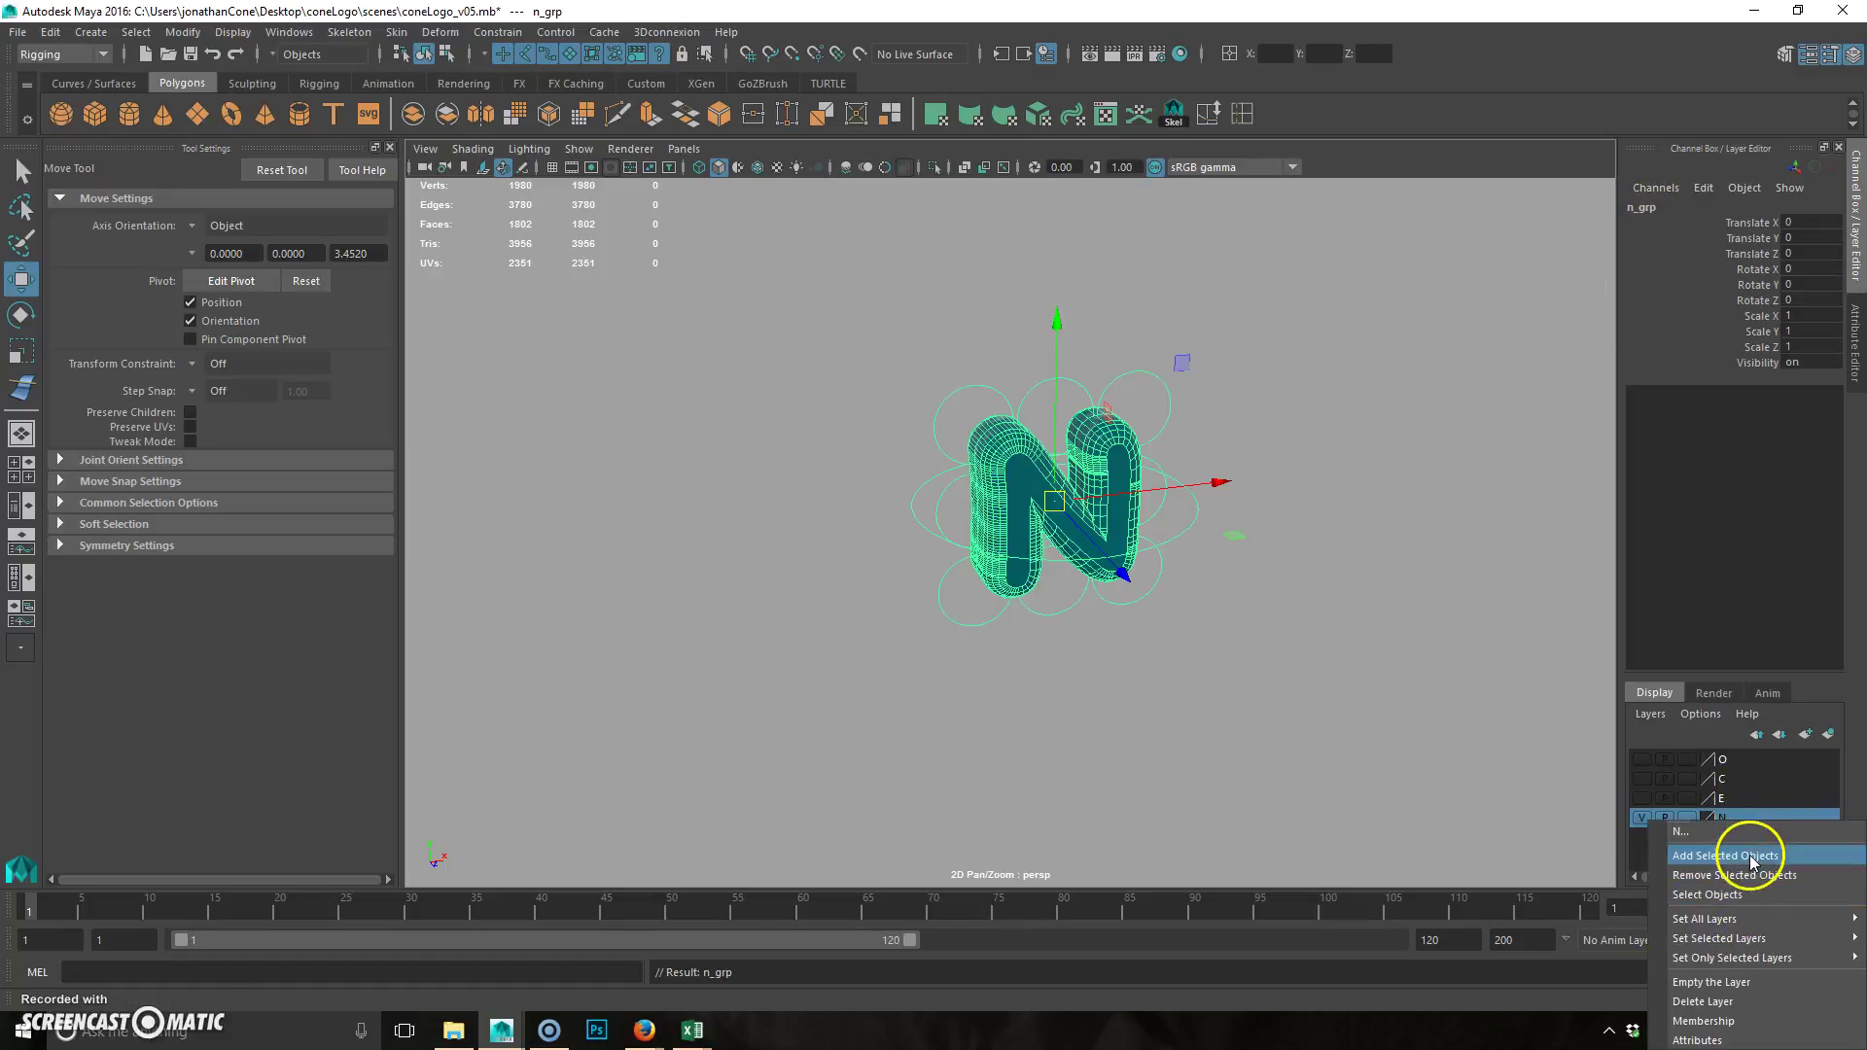
{"action": "left_click", "coordinate": [1711, 895]}
- Turn off the visibility of layer N to check that the letter and its controllers hide together, and clear the selection
{"action": "left_click", "coordinate": [1642, 816]}
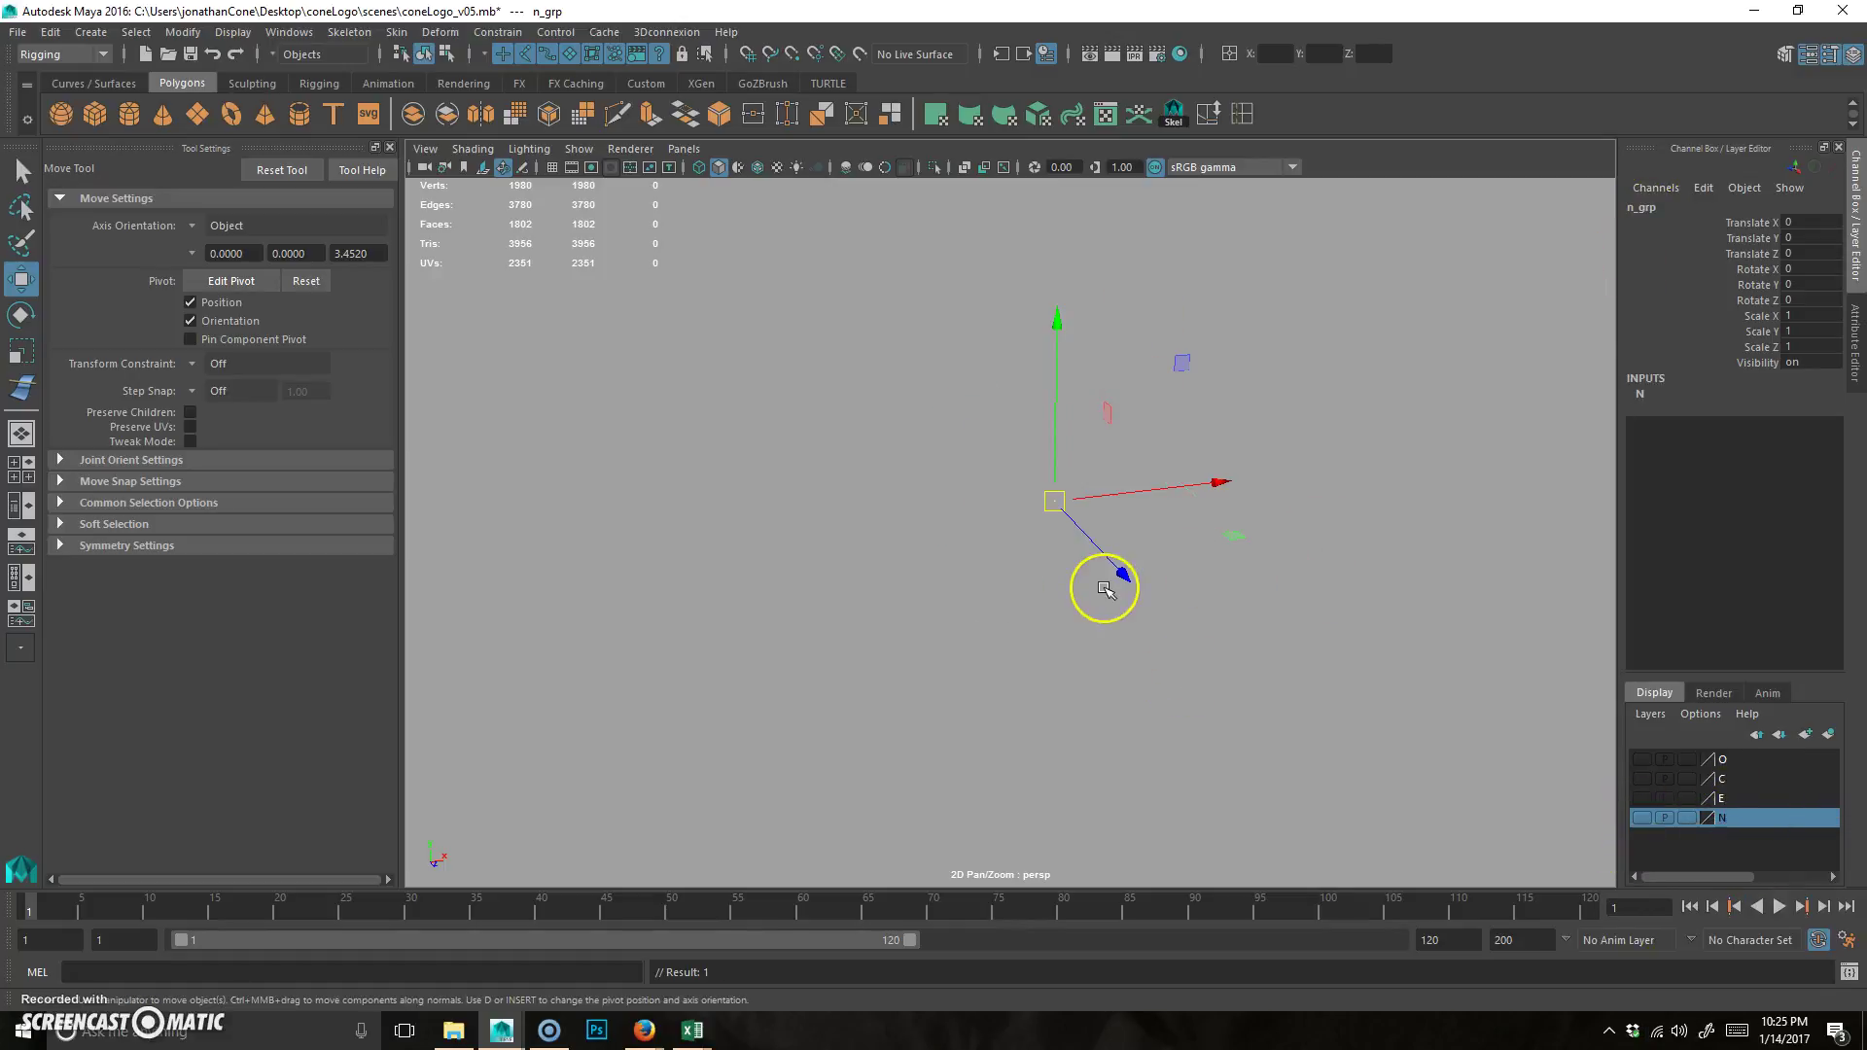
{"action": "left_click", "coordinate": [1143, 675]}
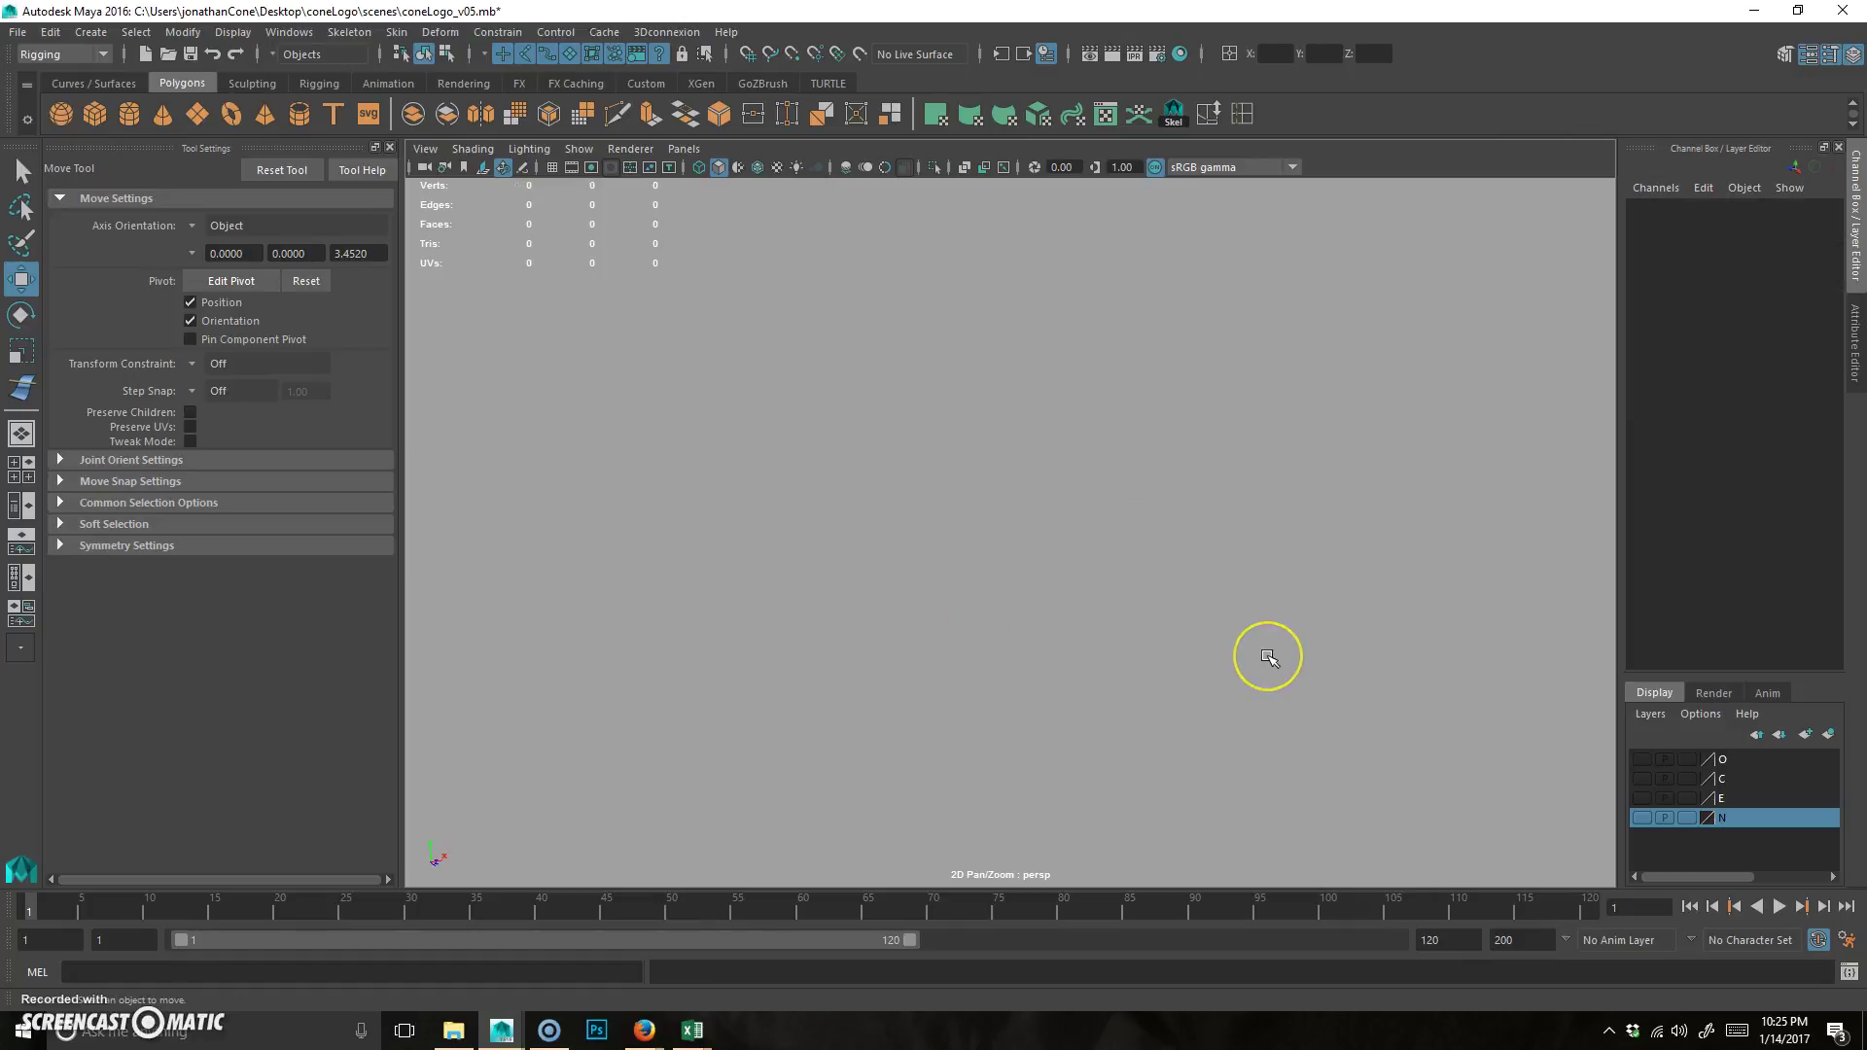
{"action": "left_click", "coordinate": [1042, 360]}
{"action": "left_click", "coordinate": [1026, 487]}
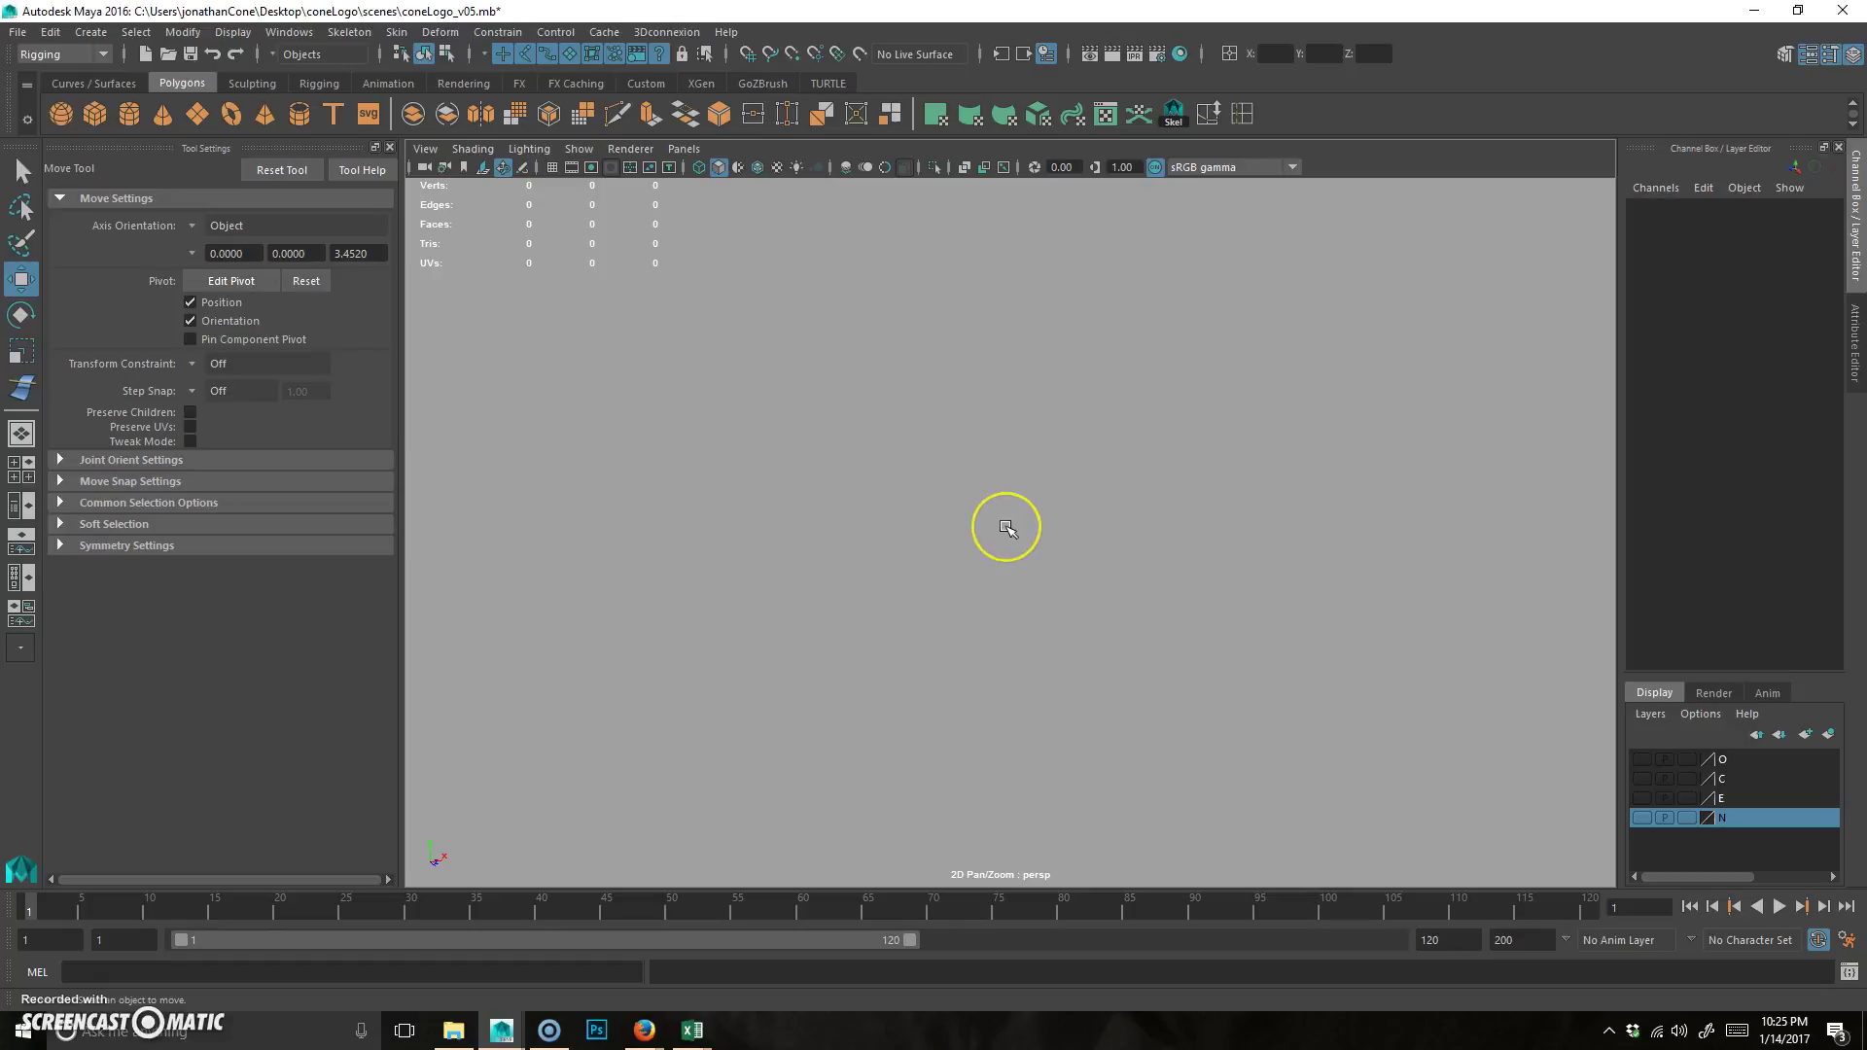
- Save the scene as a new version named coneLogo_v06.mb in the scenes folder
{"action": "key", "text": "ctrl+shift+s"}
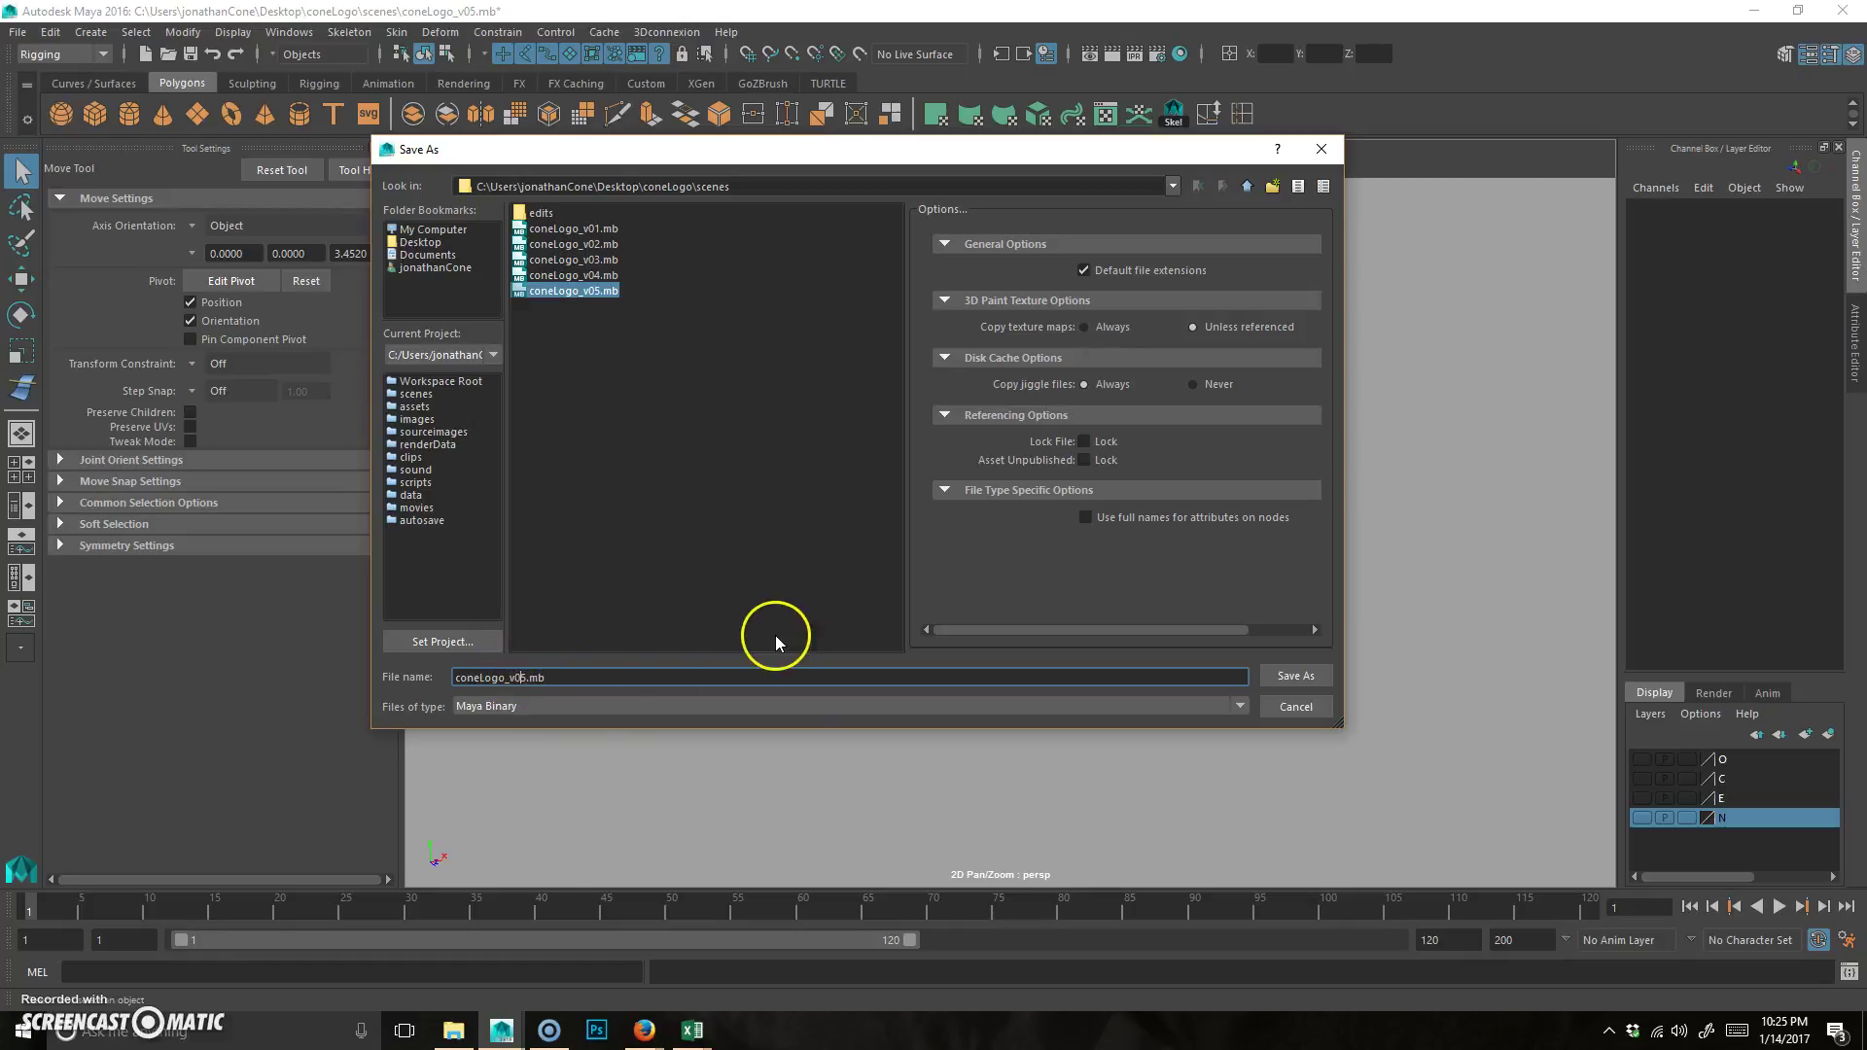
{"action": "type", "text": "6"}
{"action": "key", "text": "Return"}
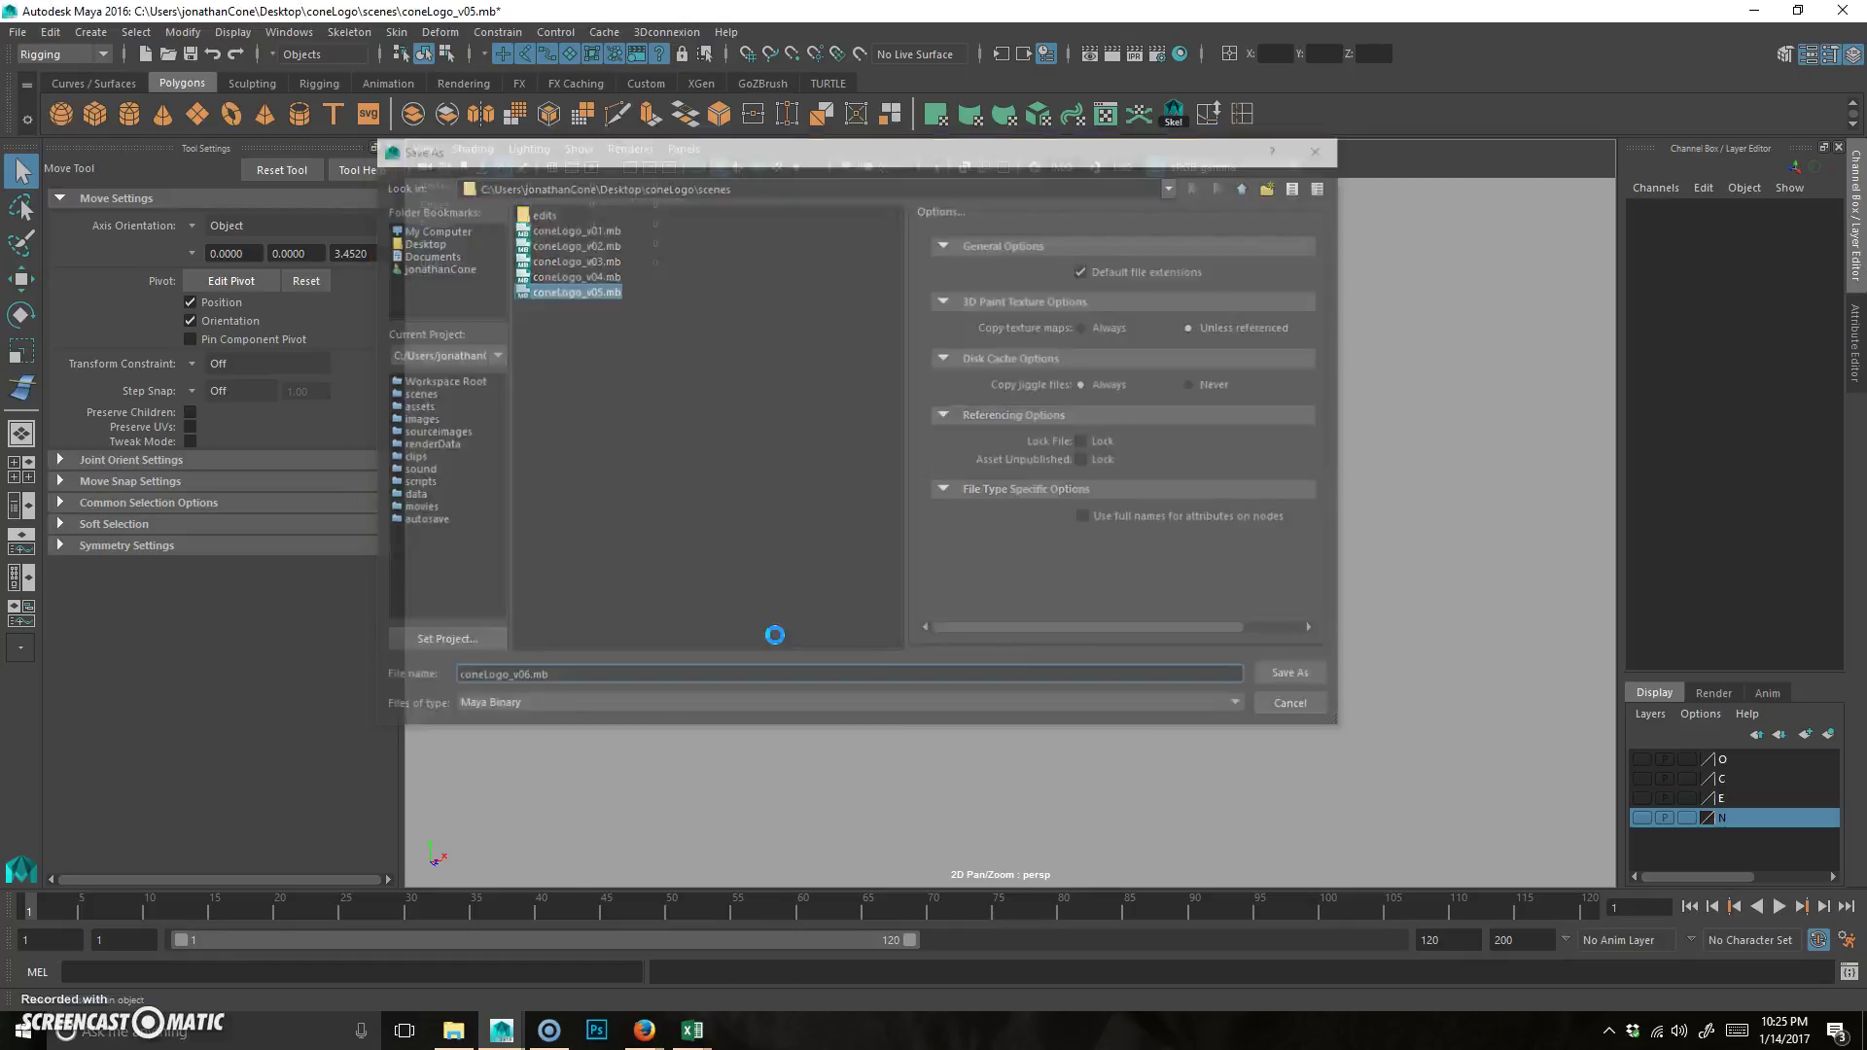